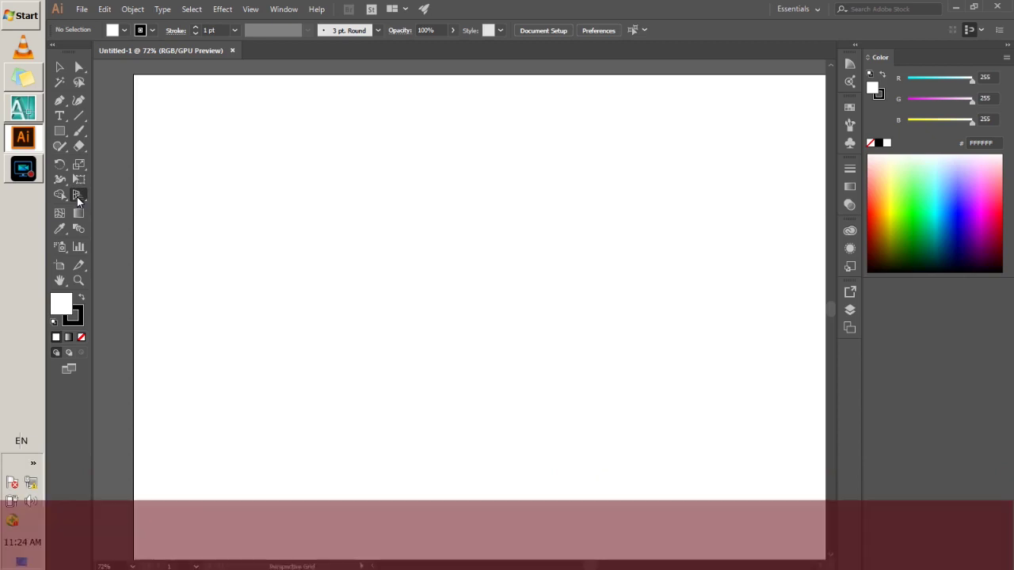
- Show the two-point perspective grid and switch between the Perspective Selection and Perspective Grid tools
{"action": "left_click", "coordinate": [77, 196]}
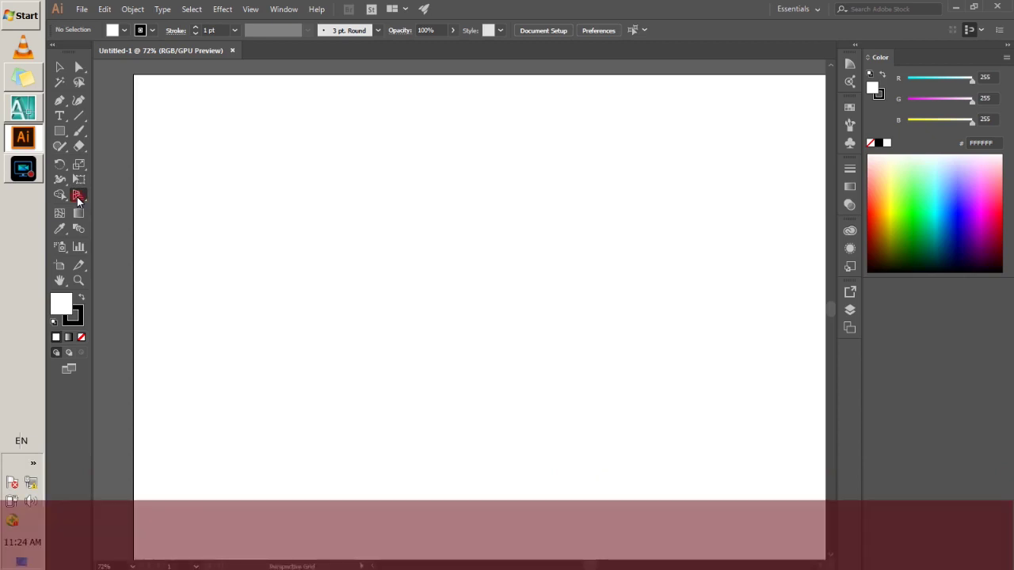
{"action": "left_click", "coordinate": [468, 288]}
{"action": "left_click", "coordinate": [339, 263]}
{"action": "left_click", "coordinate": [419, 321]}
{"action": "key", "text": "shift+p"}
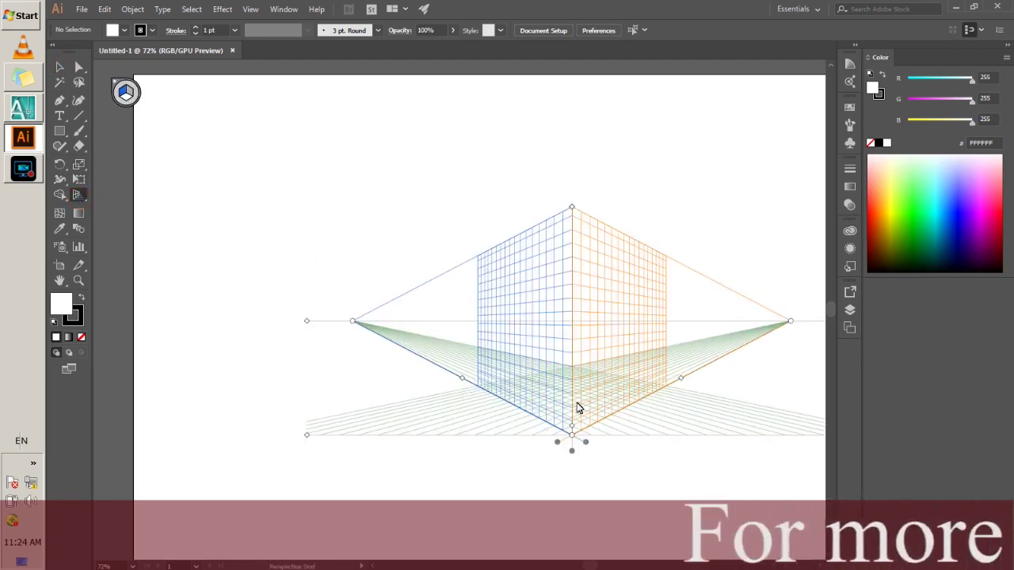
{"action": "key", "text": "shift+v"}
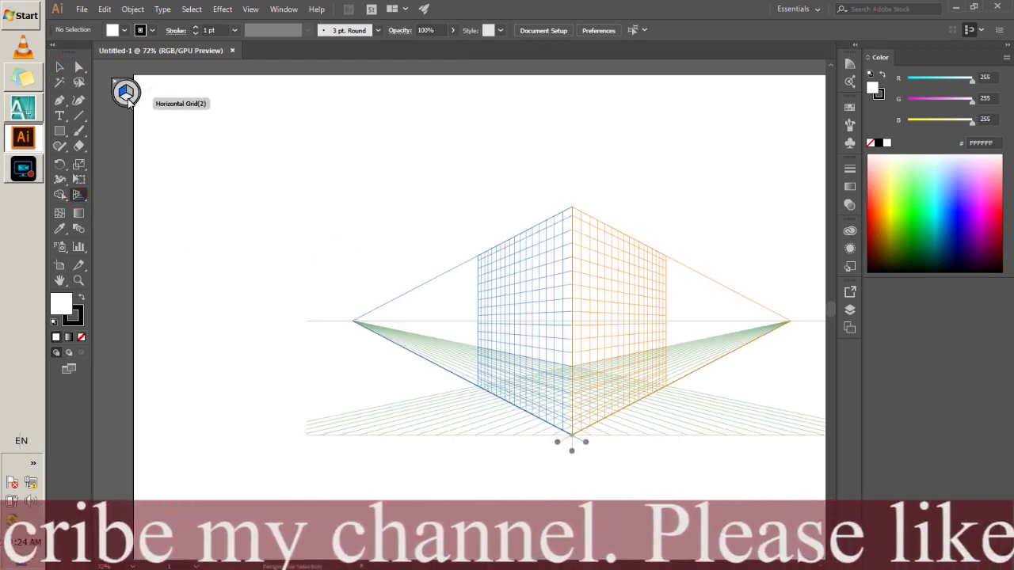
{"action": "key", "text": "shift+p"}
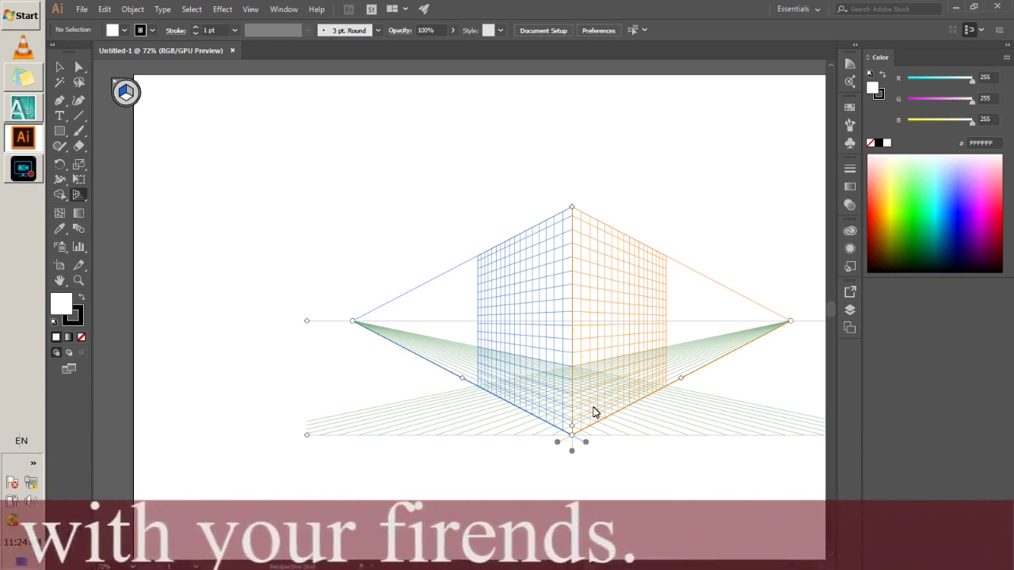
- Make the left plane active, then hide the perspective grid
{"action": "scroll", "coordinate": [592, 400], "scroll_direction": "up", "scroll_amount": 1}
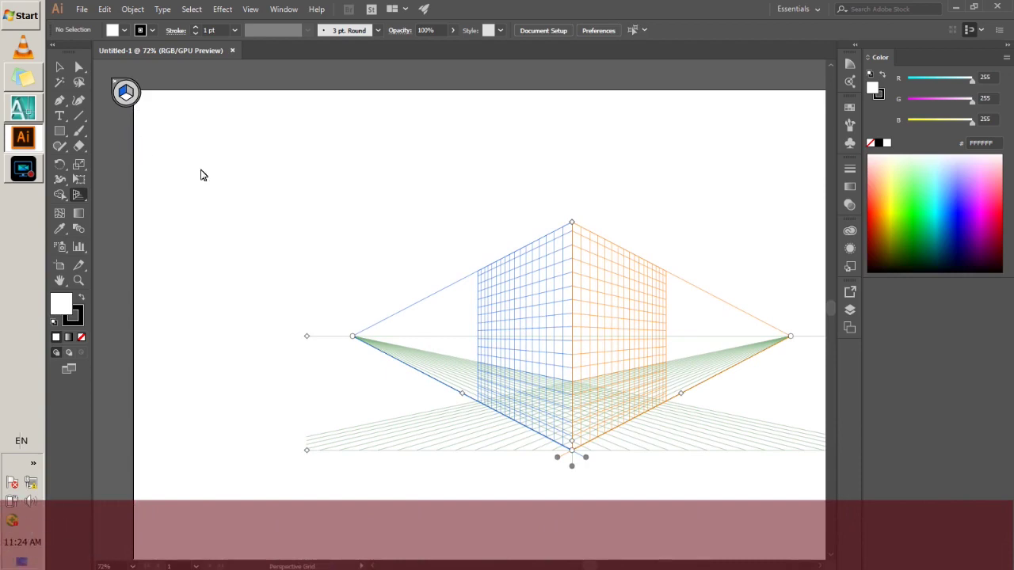
{"action": "scroll", "coordinate": [532, 368], "scroll_direction": "up", "scroll_amount": 1}
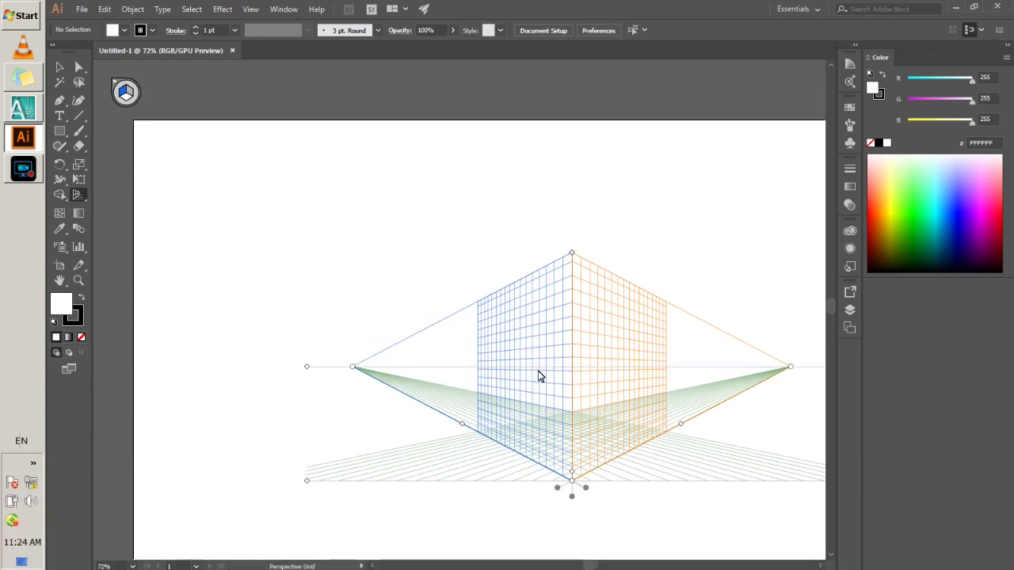
{"action": "scroll", "coordinate": [540, 371], "scroll_direction": "down", "scroll_amount": 1}
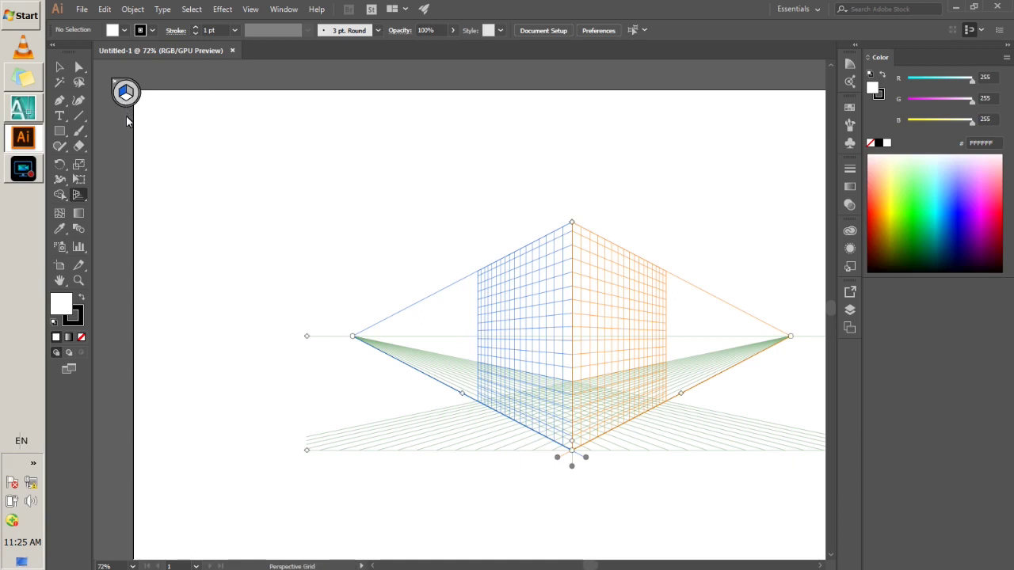
{"action": "key", "text": "shift+v"}
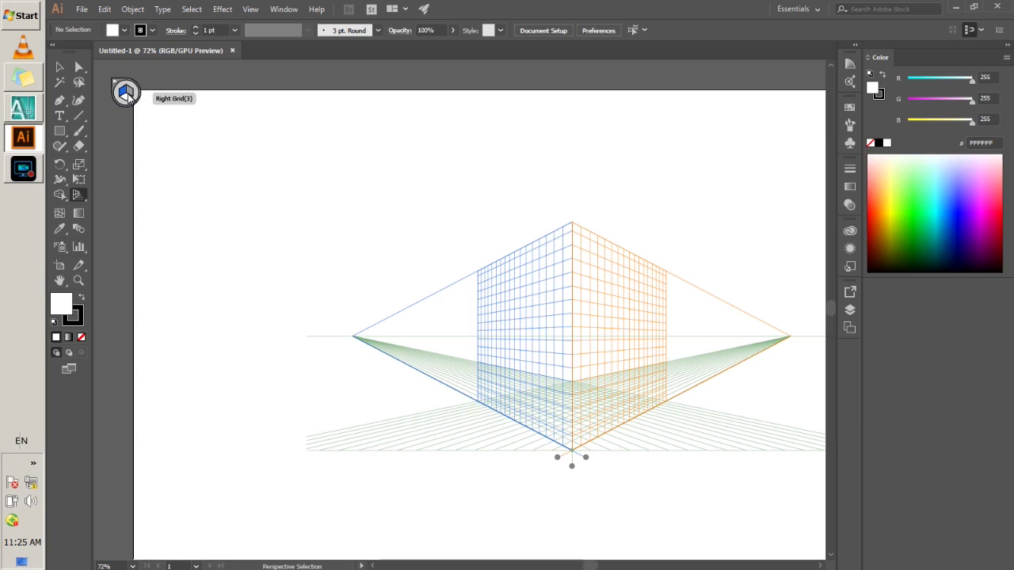
{"action": "key", "text": "shift+p"}
{"action": "scroll", "coordinate": [537, 402], "scroll_direction": "down", "scroll_amount": 1}
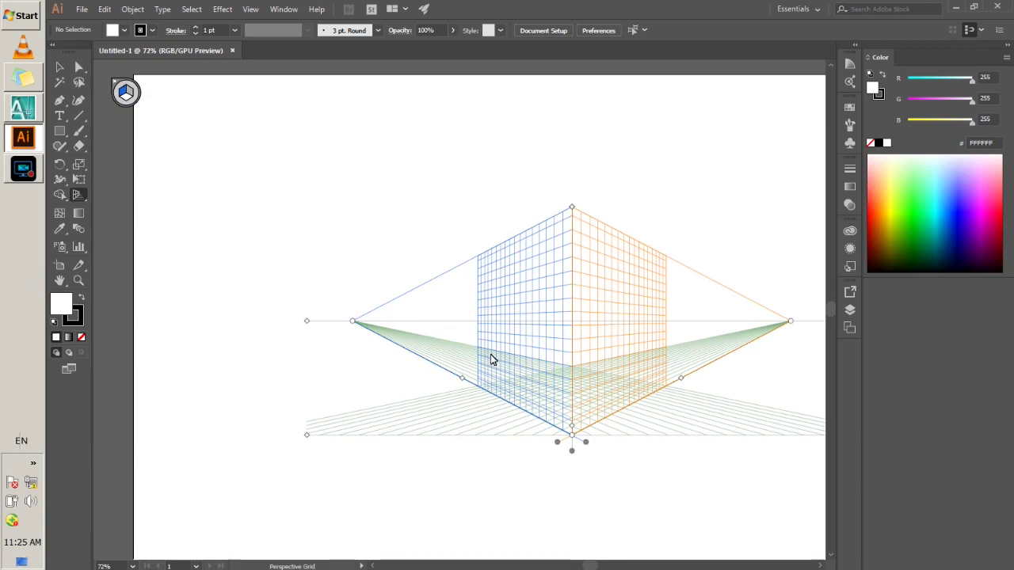
{"action": "left_click", "coordinate": [124, 94]}
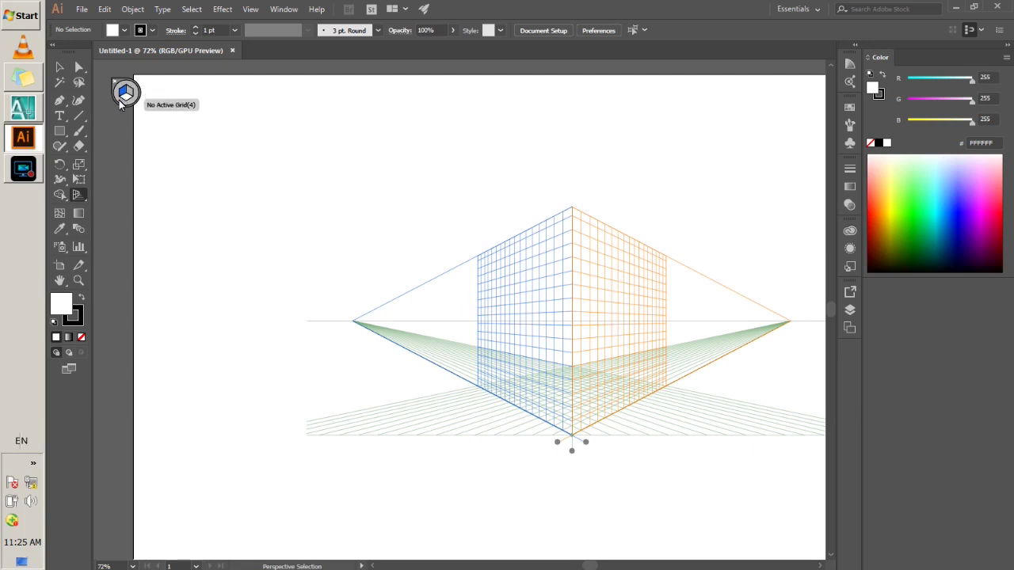
{"action": "key", "text": "ctrl+shift+i"}
- Draw a rectangle in the upper middle of the artboard; nudge its right corner points, then undo
{"action": "left_click", "coordinate": [59, 130]}
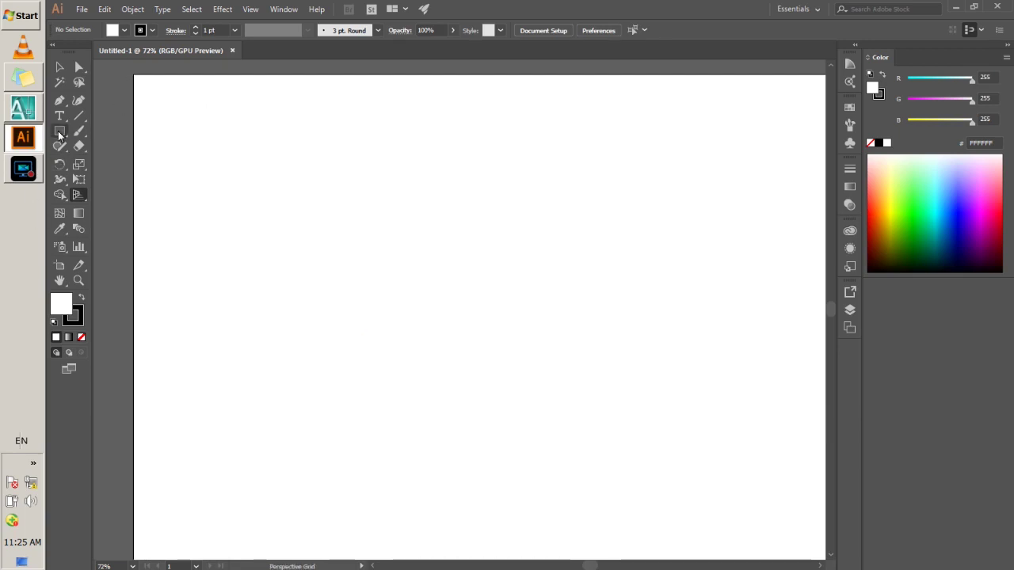
{"action": "mouse_move", "coordinate": [306, 171]}
{"action": "left_mouse_down"}
{"action": "mouse_move", "coordinate": [555, 369]}
{"action": "mouse_move", "coordinate": [531, 345]}
{"action": "left_mouse_up"}
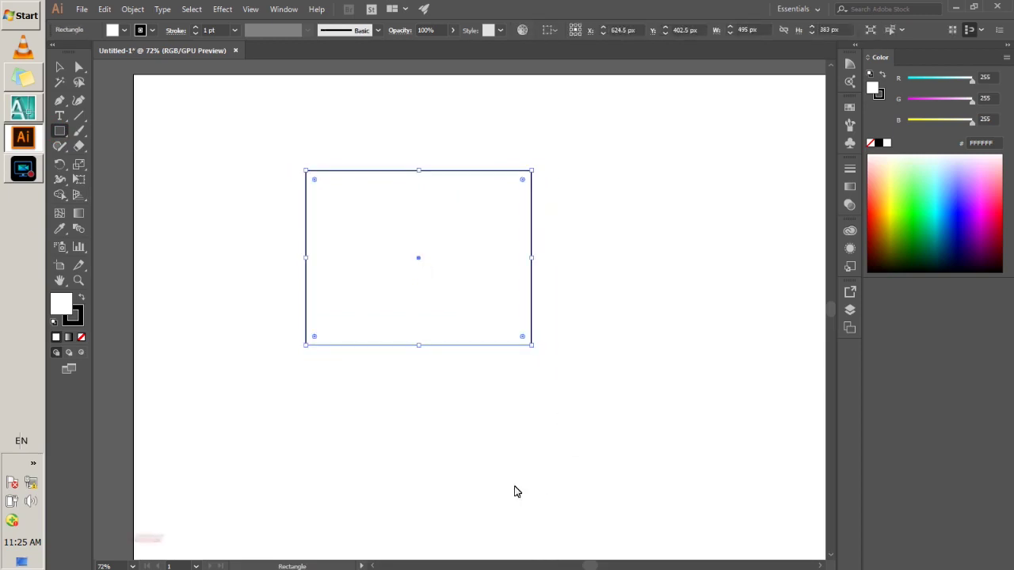
{"action": "left_click", "coordinate": [79, 69]}
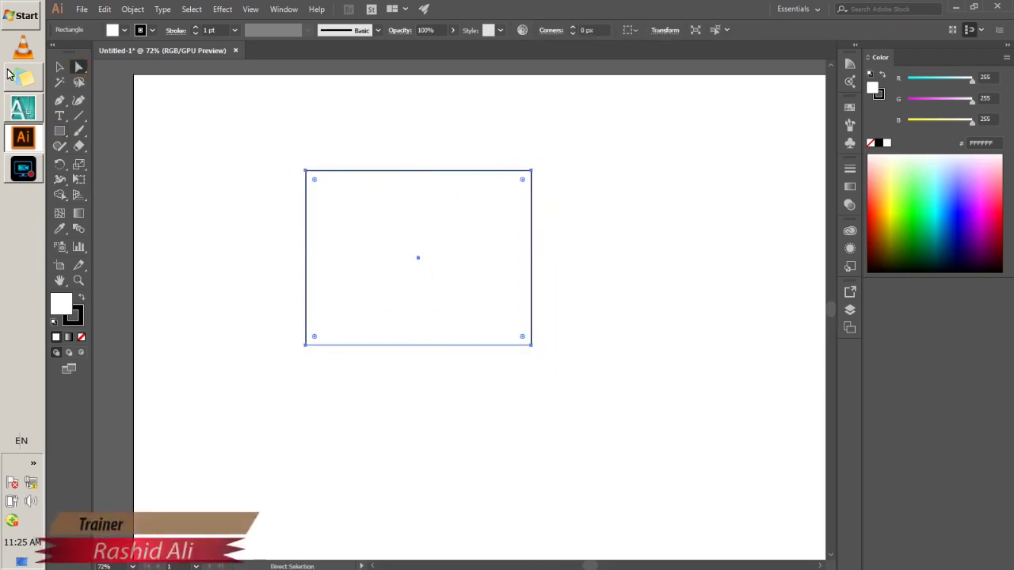
{"action": "left_click", "coordinate": [240, 178]}
{"action": "left_click_drag", "start_coordinate": [576, 154], "coordinate": [455, 469]}
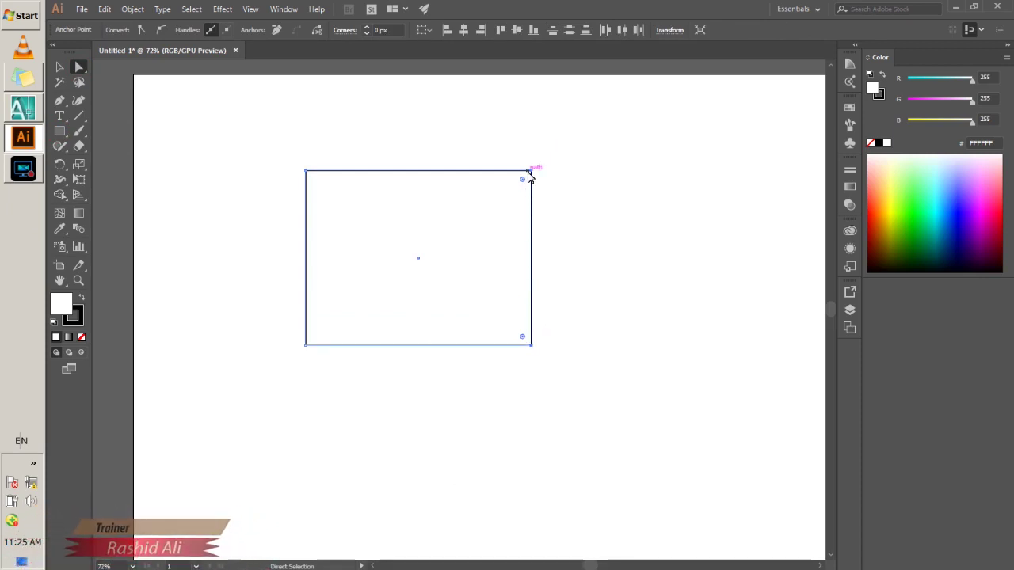
{"action": "left_click_drag", "start_coordinate": [529, 177], "coordinate": [530, 192]}
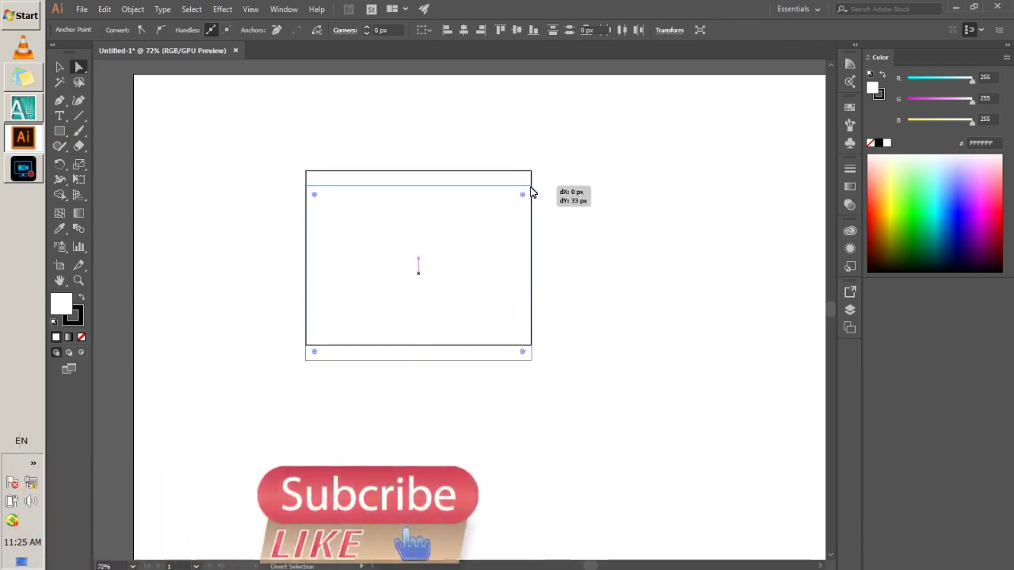
{"action": "key", "text": "ctrl+z"}
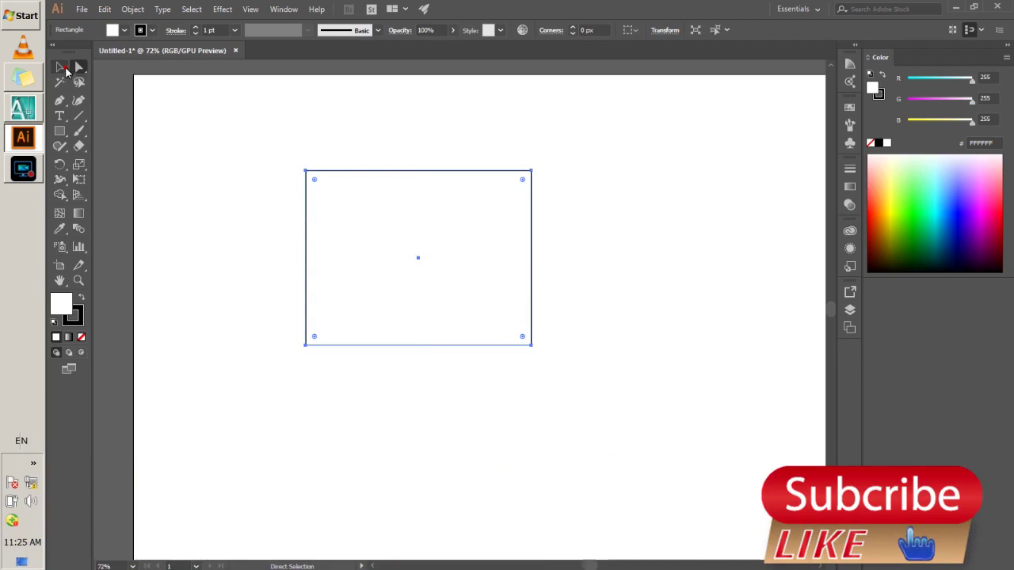
- Select the whole rectangle and try moving it and lowering its top edge, undoing each change
{"action": "left_click", "coordinate": [61, 68]}
{"action": "left_click", "coordinate": [245, 145]}
{"action": "left_click_drag", "start_coordinate": [589, 151], "coordinate": [502, 430]}
{"action": "left_click", "coordinate": [438, 301]}
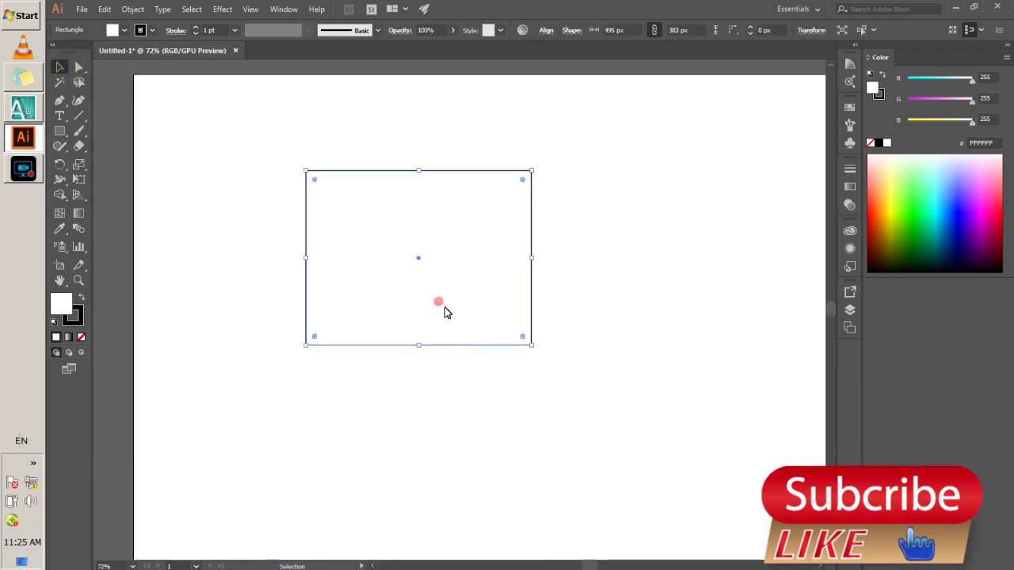
{"action": "left_click", "coordinate": [466, 335]}
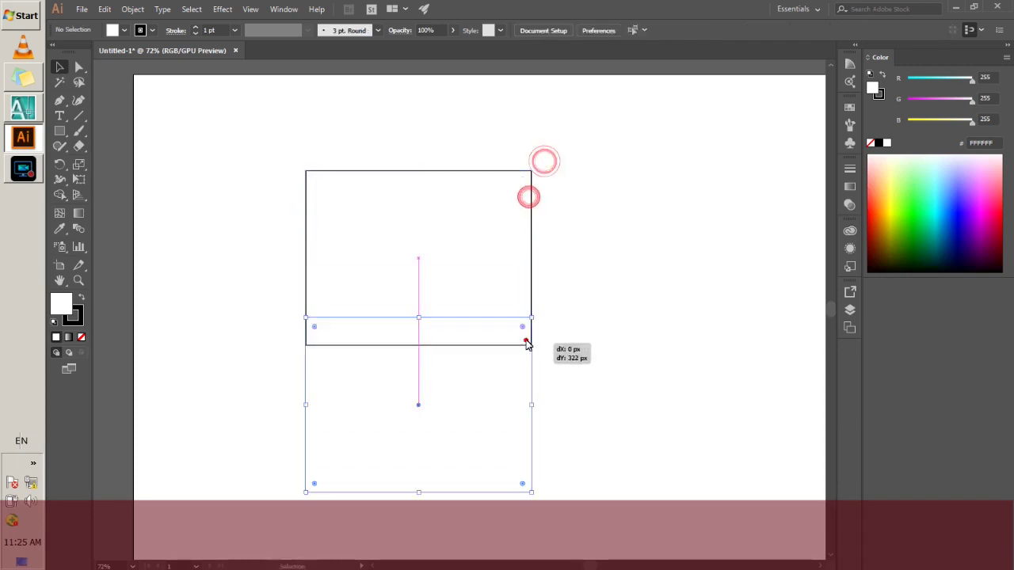
{"action": "left_click_drag", "start_coordinate": [523, 221], "coordinate": [526, 342]}
{"action": "key", "text": "ctrl+z"}
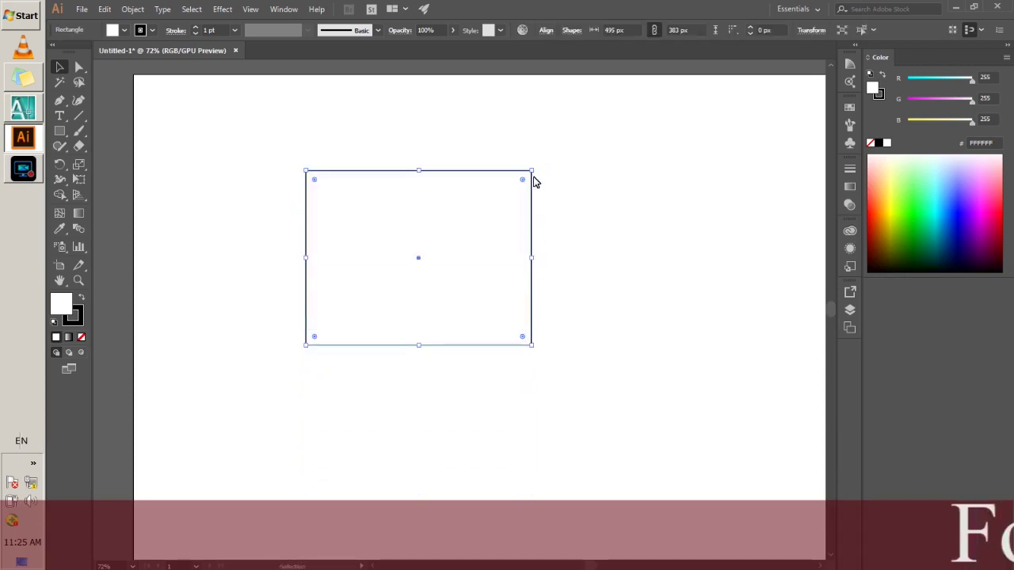
{"action": "left_click", "coordinate": [531, 171]}
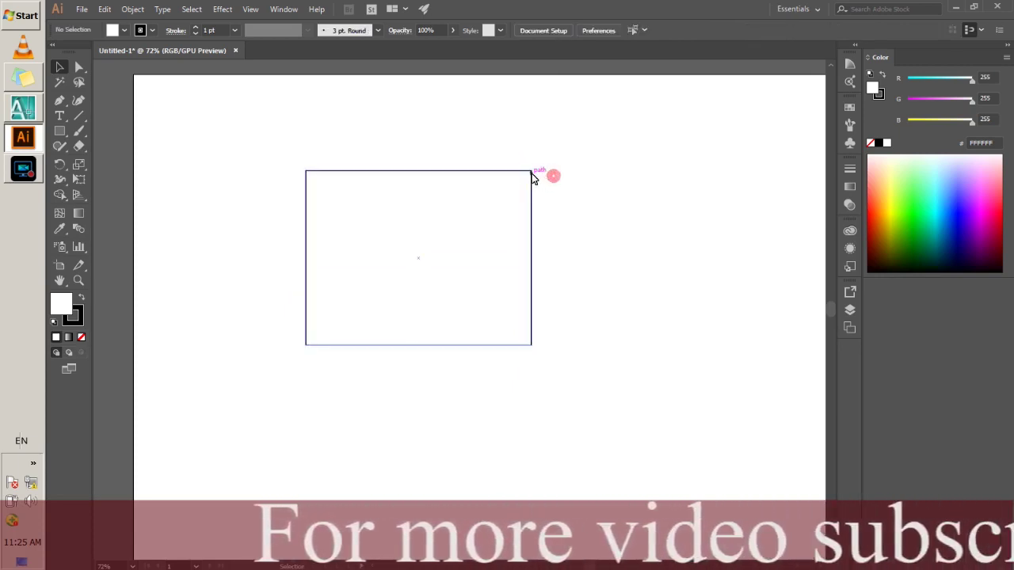
{"action": "left_click_drag", "start_coordinate": [531, 171], "coordinate": [532, 184]}
{"action": "key", "text": "ctrl+z"}
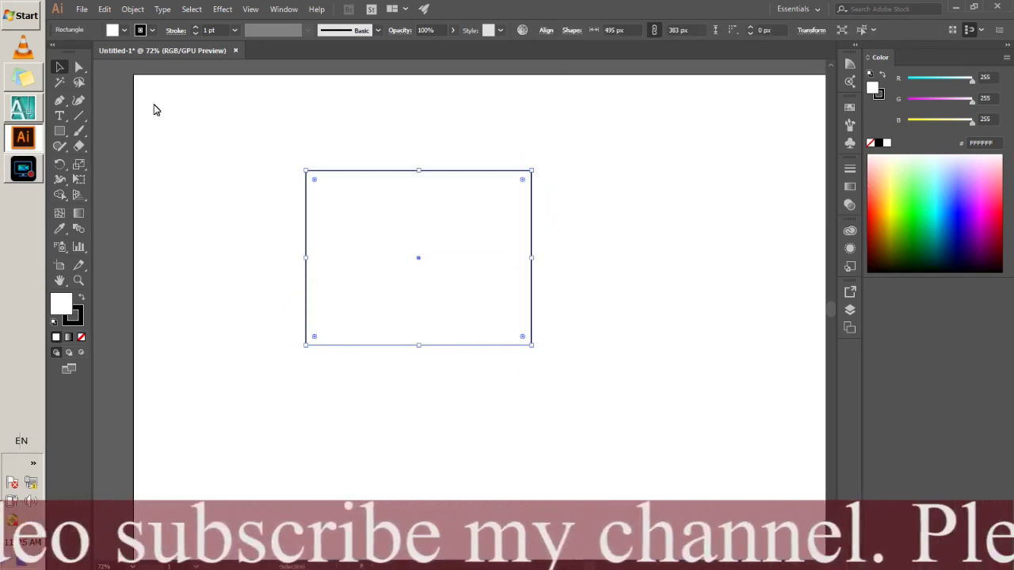
- Slant the rectangle's right corners with Direct Selection, then undo both moves
{"action": "key", "text": "a"}
{"action": "left_click", "coordinate": [342, 206]}
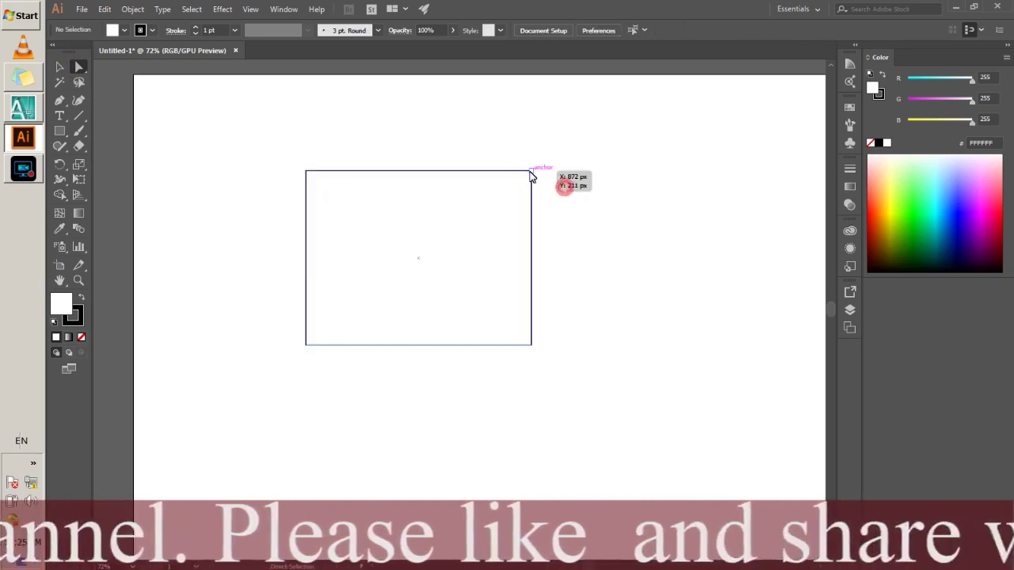
{"action": "left_click_drag", "start_coordinate": [530, 171], "coordinate": [530, 217]}
{"action": "left_click_drag", "start_coordinate": [533, 351], "coordinate": [530, 302]}
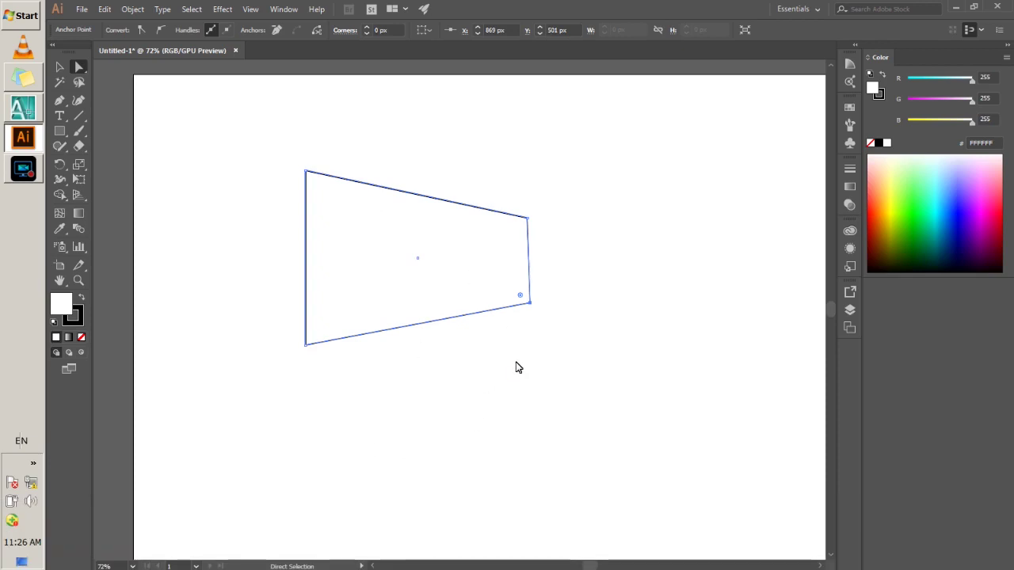
{"action": "key", "text": "ctrl+z"}
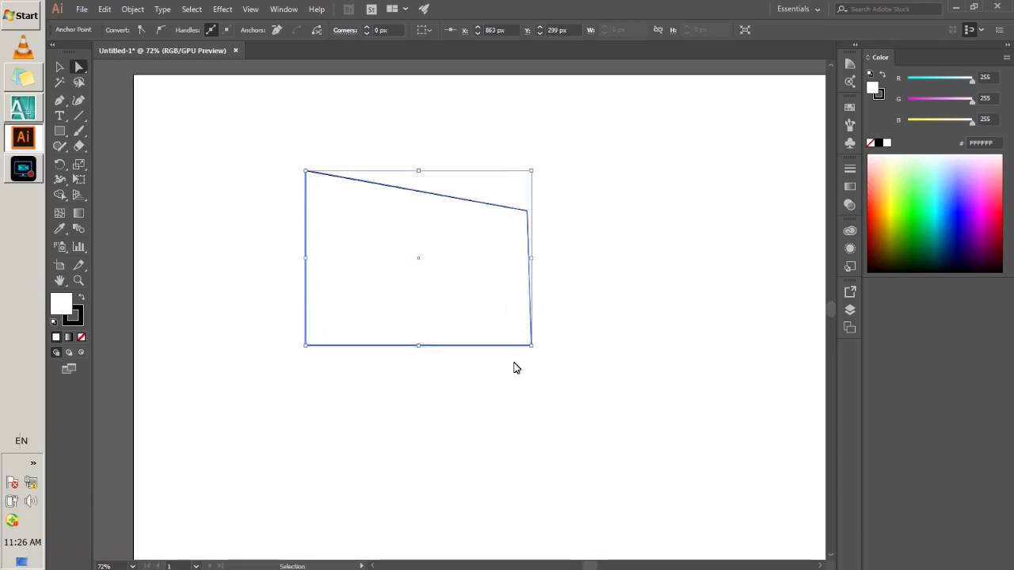
{"action": "key", "text": "ctrl+z"}
- Slant the rectangle's left corners, then restore the original rectangle shape
{"action": "left_click_drag", "start_coordinate": [277, 155], "coordinate": [320, 413]}
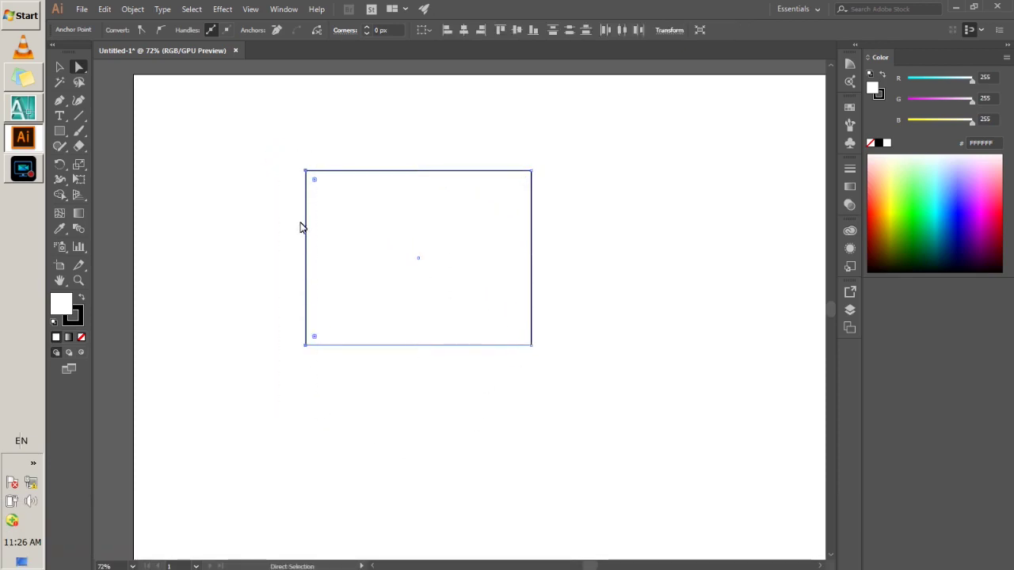
{"action": "left_click", "coordinate": [304, 171]}
{"action": "left_click_drag", "start_coordinate": [306, 174], "coordinate": [305, 210]}
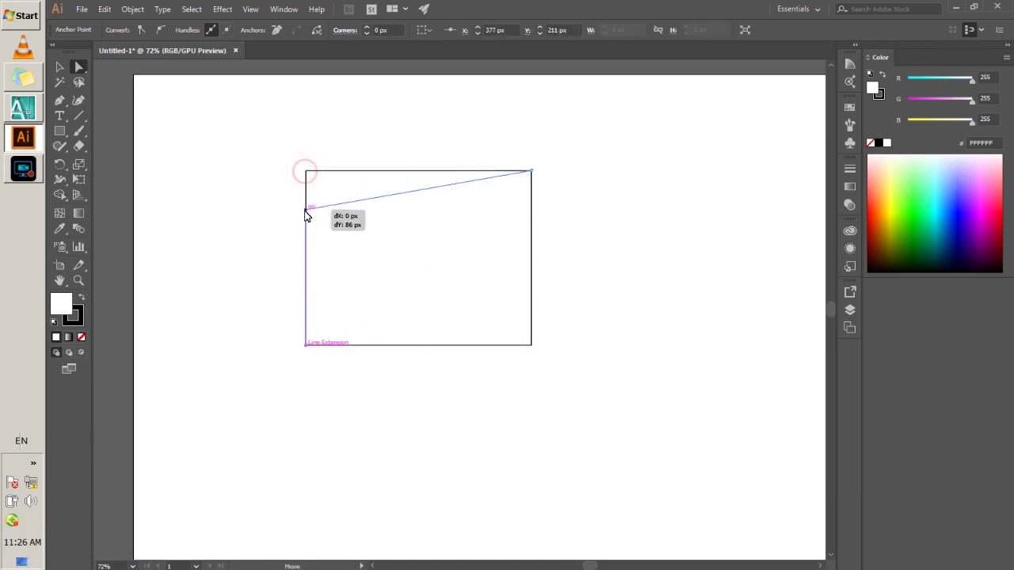
{"action": "left_click_drag", "start_coordinate": [307, 346], "coordinate": [306, 307]}
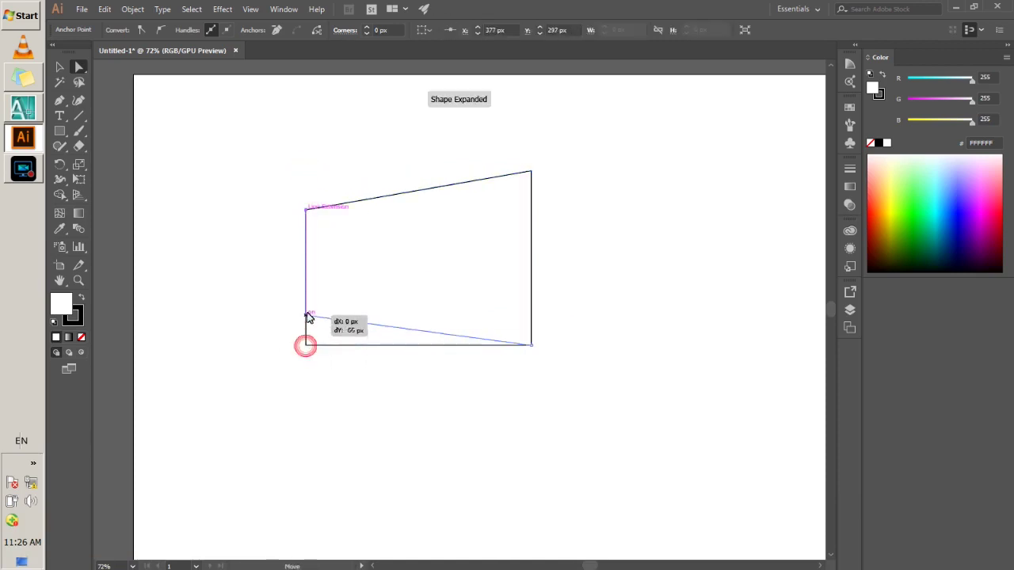
{"action": "key", "text": "v"}
{"action": "key", "text": "ctrl+z"}
{"action": "key", "text": "ctrl+z"}
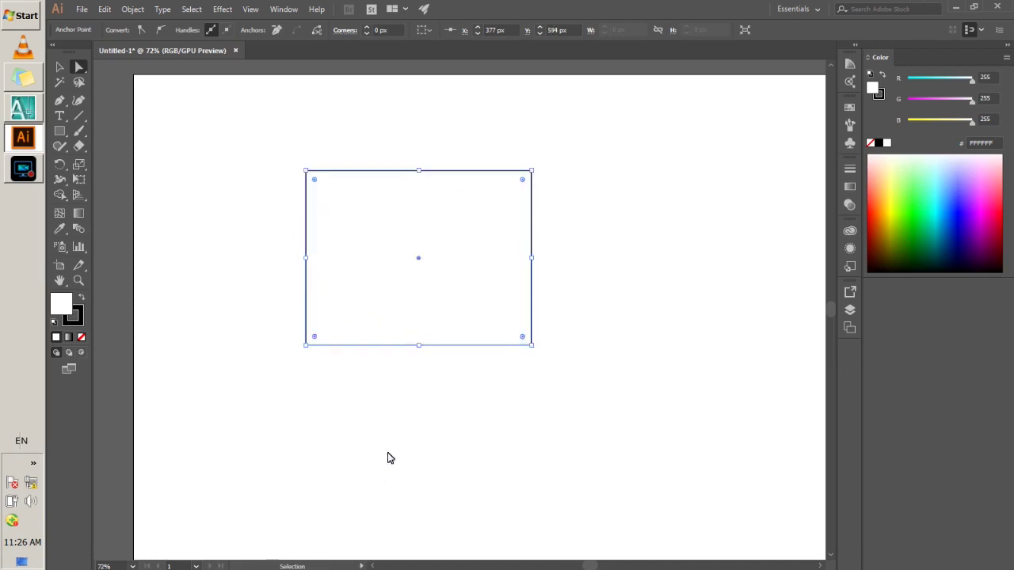
- Pull both top corners inward into a trapezoid, then select and delete it
{"action": "left_click_drag", "start_coordinate": [532, 171], "coordinate": [480, 169]}
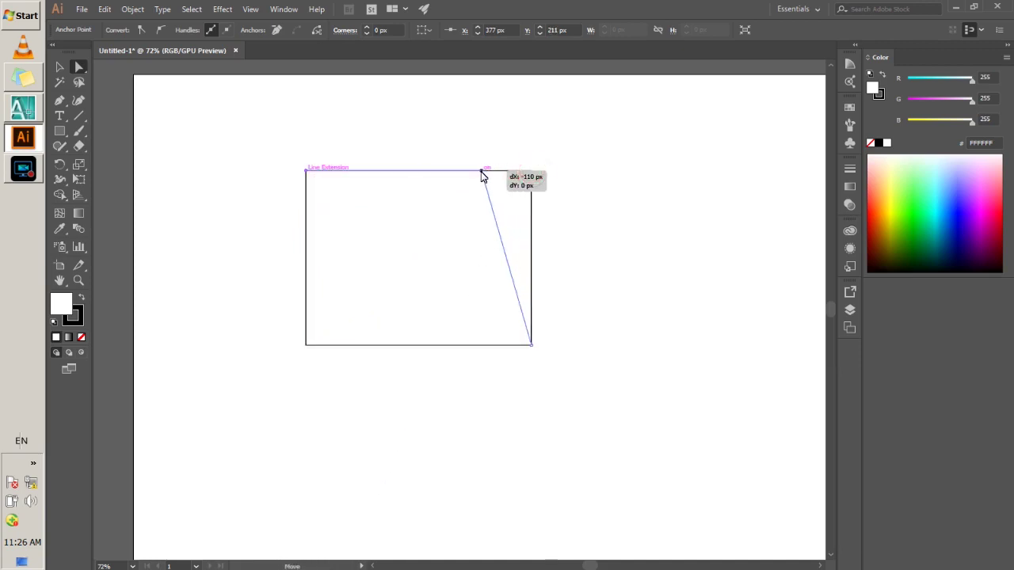
{"action": "left_click_drag", "start_coordinate": [304, 171], "coordinate": [365, 170]}
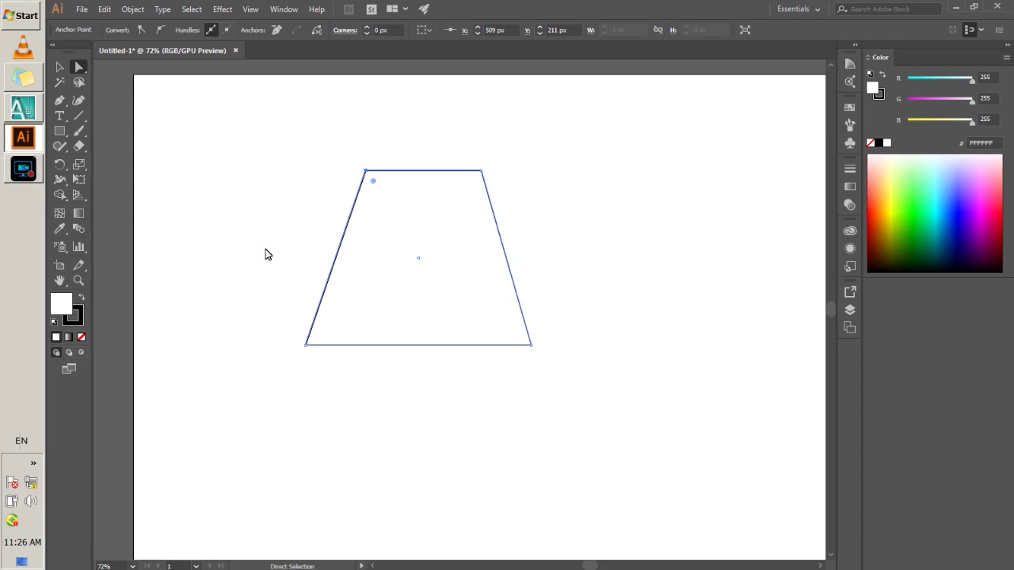
{"action": "left_click", "coordinate": [61, 68]}
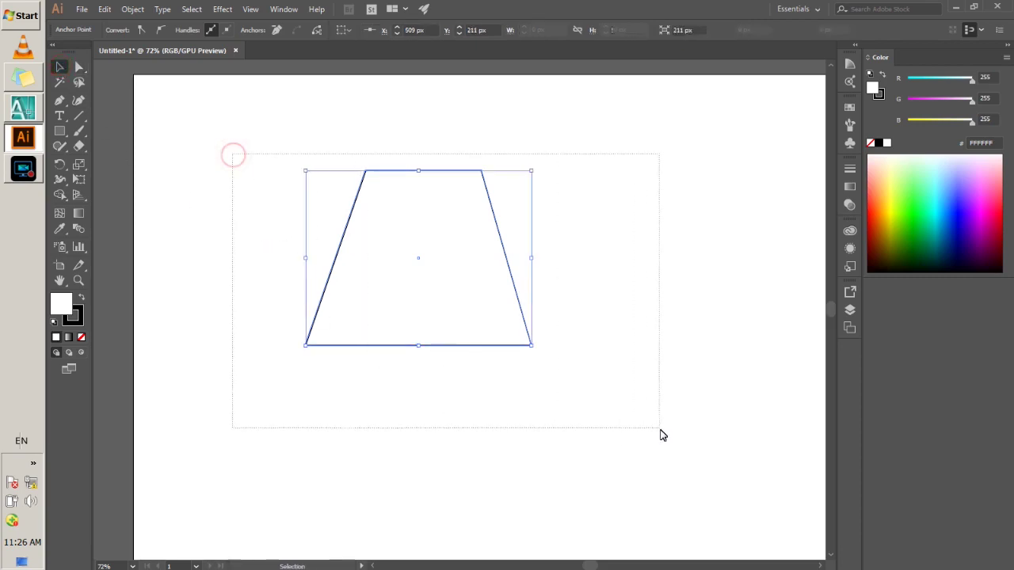
{"action": "left_click_drag", "start_coordinate": [320, 315], "coordinate": [658, 434]}
{"action": "key", "text": "Delete"}
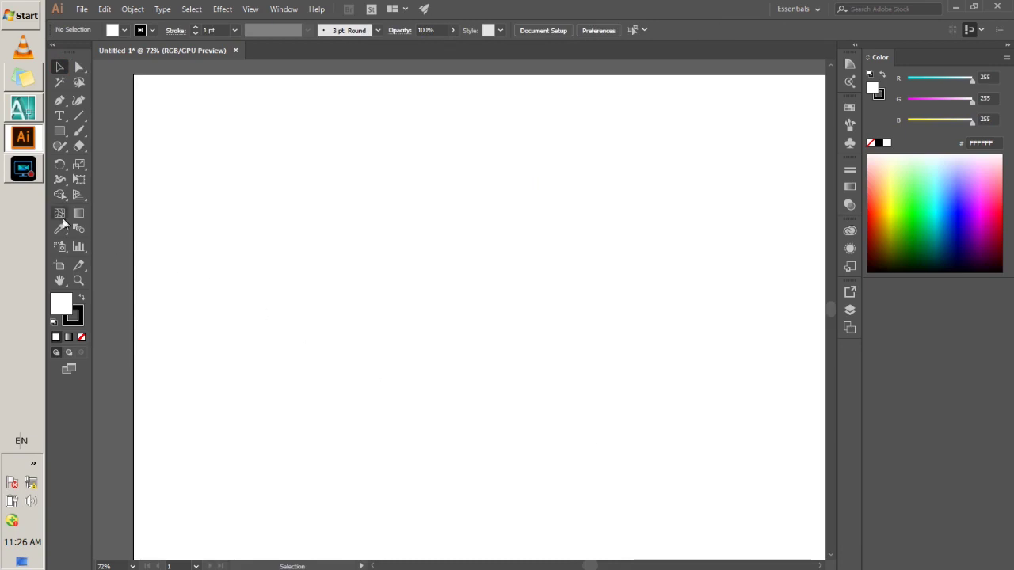
- Show the perspective grid again and cycle the active plane from right to ground
{"action": "left_click", "coordinate": [77, 194]}
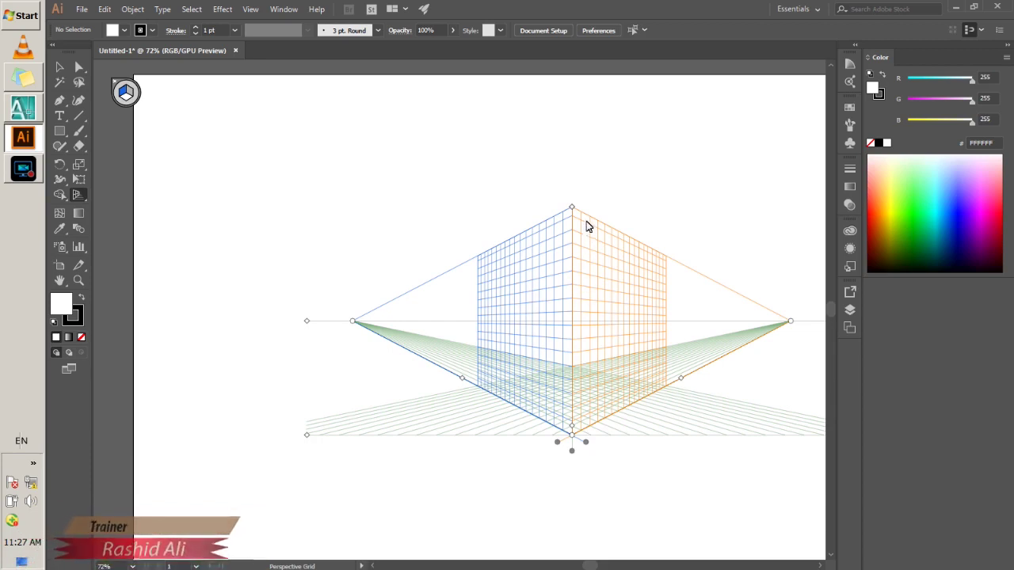
{"action": "left_click", "coordinate": [131, 93]}
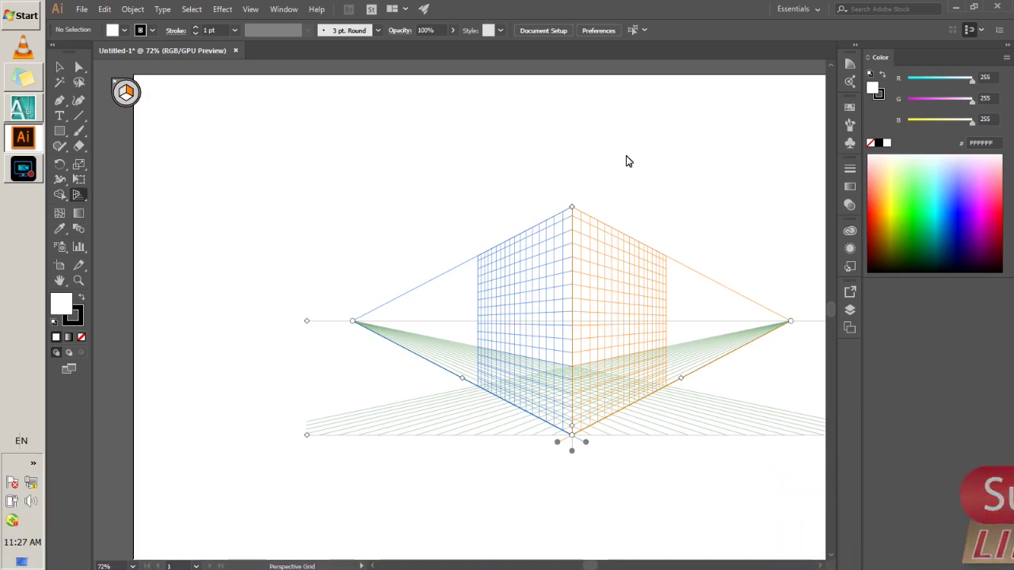
{"action": "left_click", "coordinate": [127, 100]}
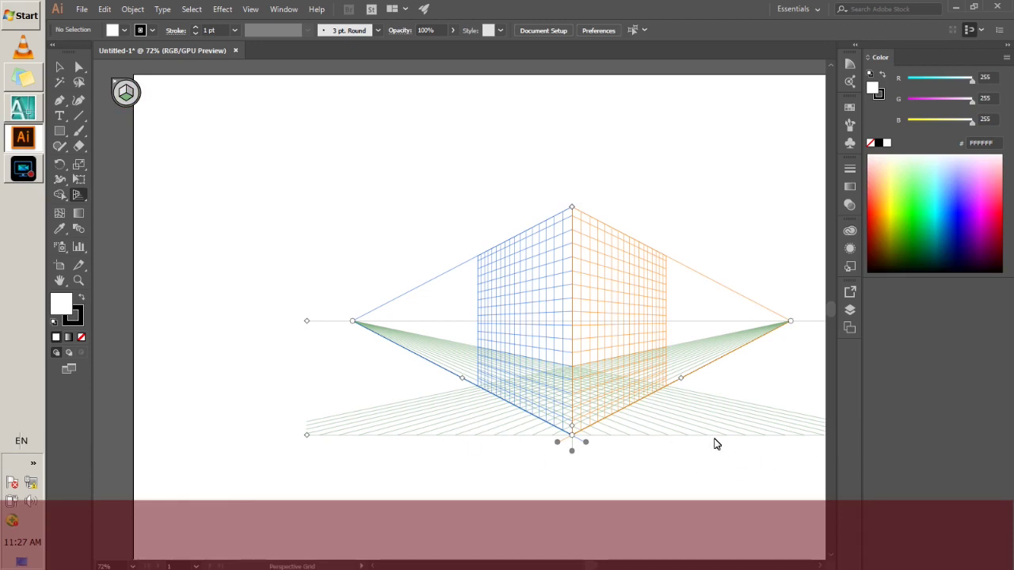
- Draw the left wall rectangle on the left plane from the grid's top vertex
{"action": "left_click", "coordinate": [124, 92]}
{"action": "key", "text": "m"}
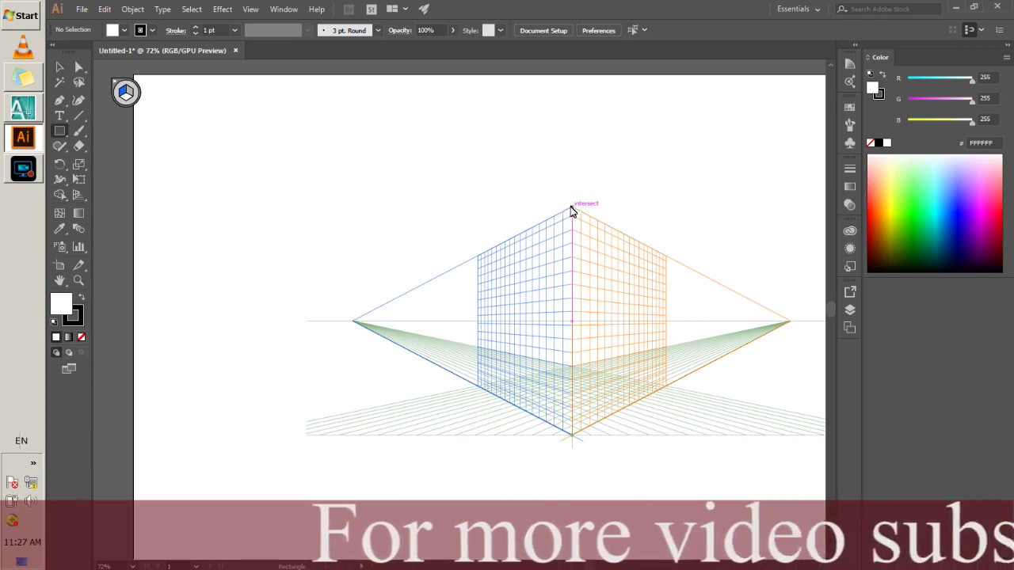
{"action": "left_click_drag", "start_coordinate": [572, 209], "coordinate": [470, 391]}
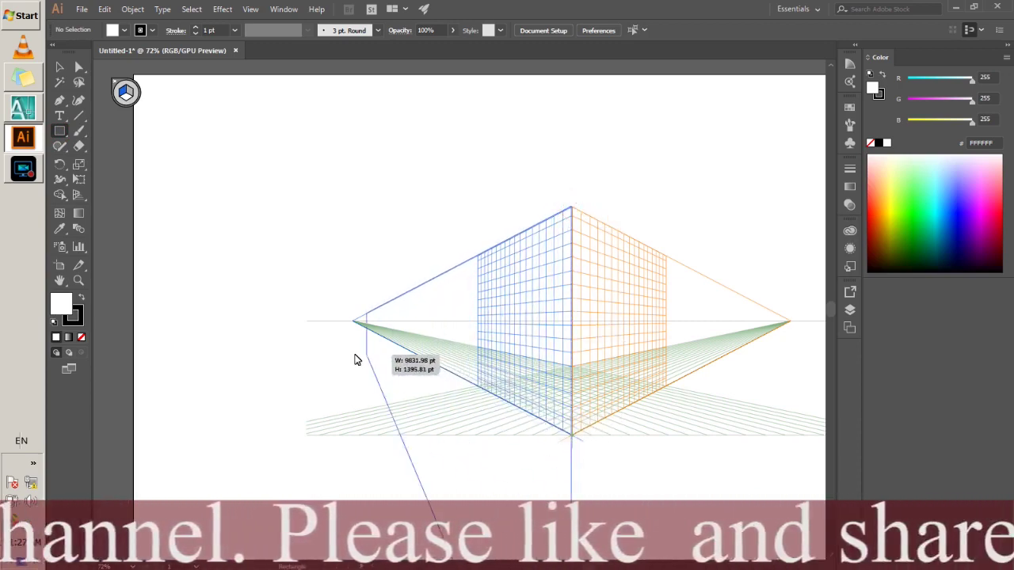
{"action": "mouse_move", "coordinate": [471, 391]}
{"action": "left_mouse_down"}
{"action": "mouse_move", "coordinate": [390, 385]}
{"action": "mouse_move", "coordinate": [386, 344]}
{"action": "left_mouse_up"}
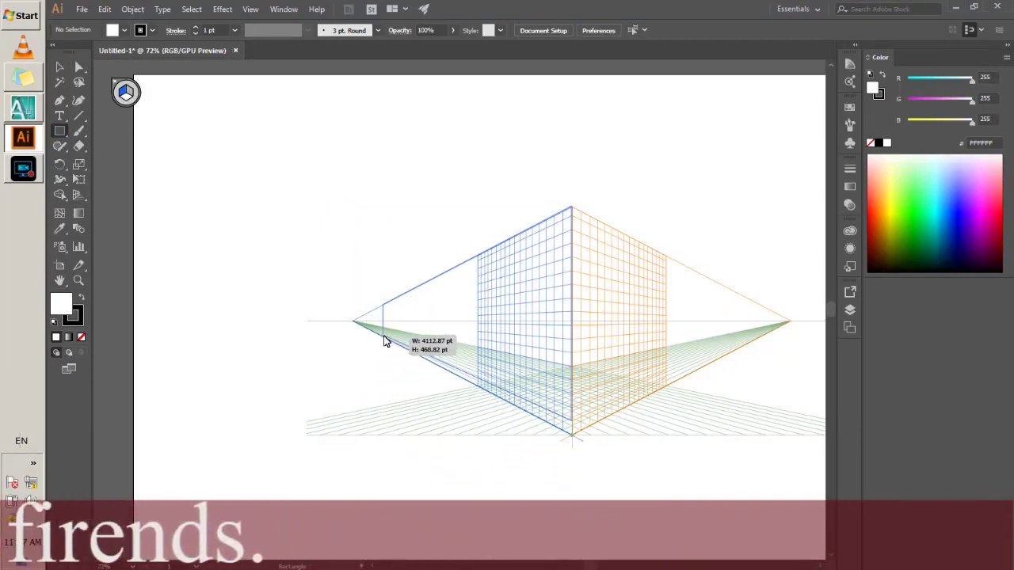
{"action": "mouse_move", "coordinate": [385, 344]}
{"action": "left_mouse_down"}
{"action": "mouse_move", "coordinate": [413, 356]}
{"action": "mouse_move", "coordinate": [419, 345]}
{"action": "mouse_move", "coordinate": [422, 361]}
{"action": "left_mouse_up"}
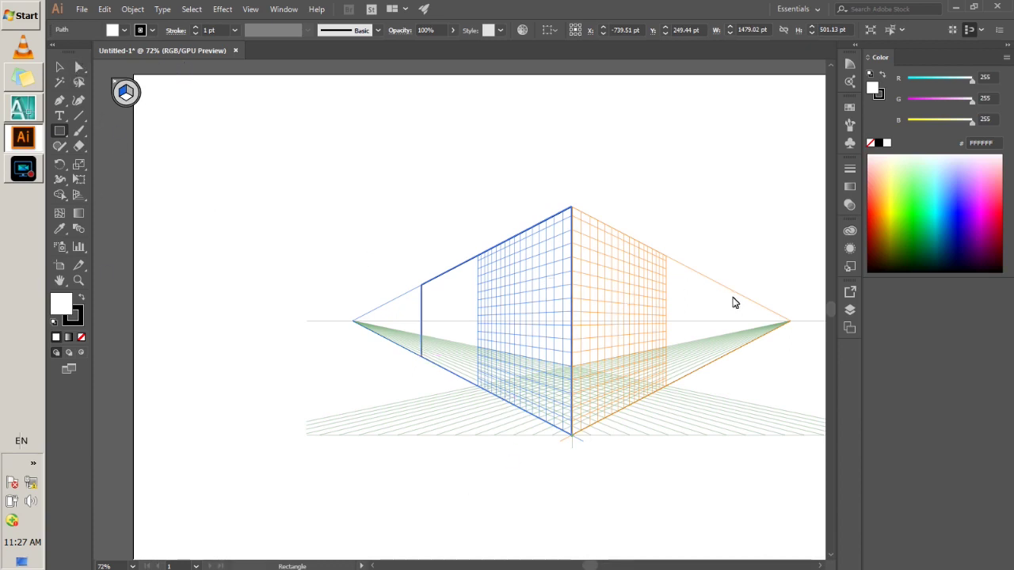
- Draw the right wall rectangle on the right plane from the same corner, then select the left wall
{"action": "left_click", "coordinate": [131, 94]}
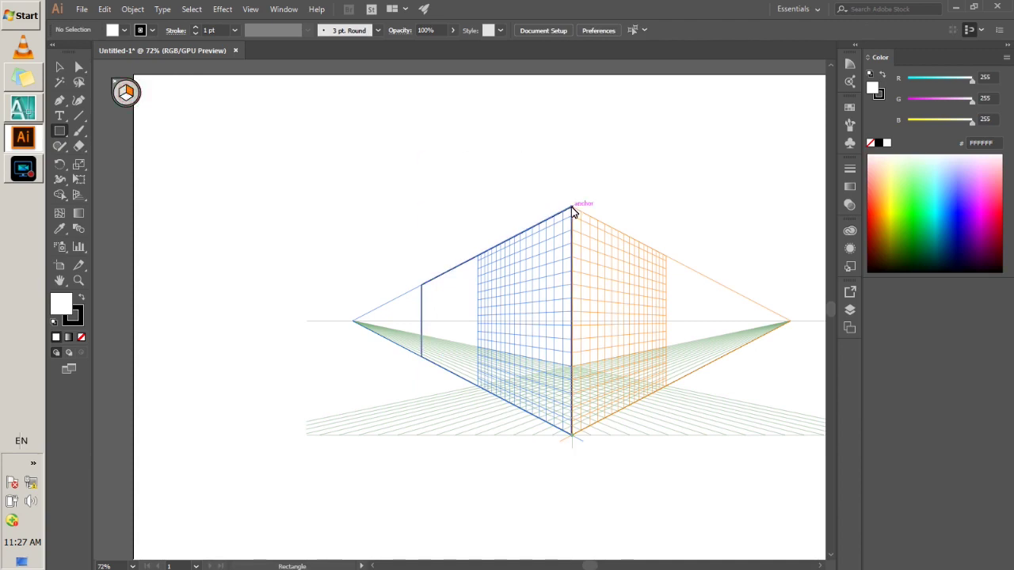
{"action": "left_click_drag", "start_coordinate": [571, 208], "coordinate": [601, 426]}
{"action": "mouse_move", "coordinate": [618, 426]}
{"action": "left_mouse_down"}
{"action": "mouse_move", "coordinate": [712, 370]}
{"action": "mouse_move", "coordinate": [667, 391]}
{"action": "left_mouse_up"}
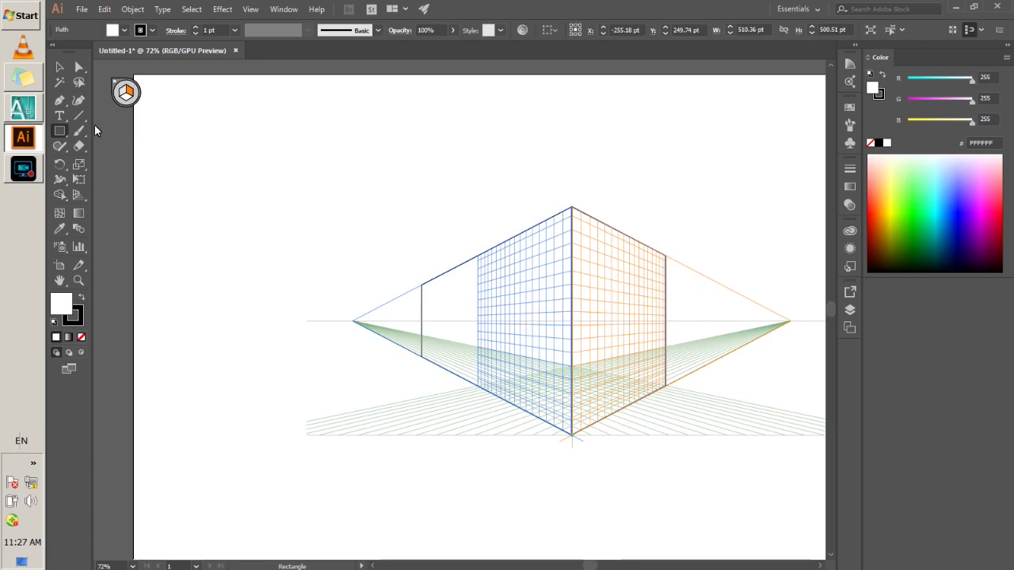
{"action": "left_click", "coordinate": [60, 69]}
{"action": "left_click", "coordinate": [229, 181]}
{"action": "left_click", "coordinate": [547, 330]}
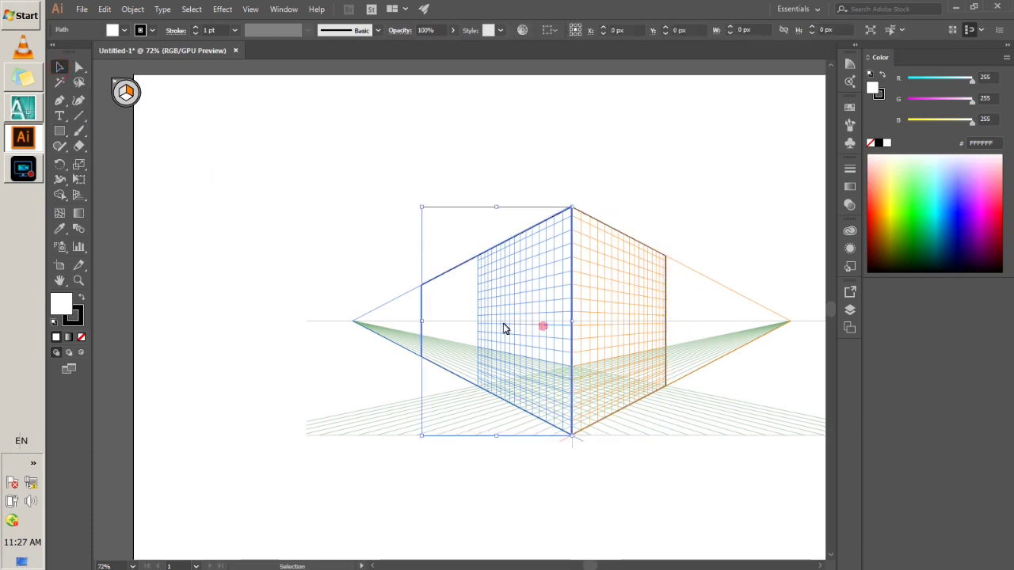
{"action": "left_click", "coordinate": [123, 31]}
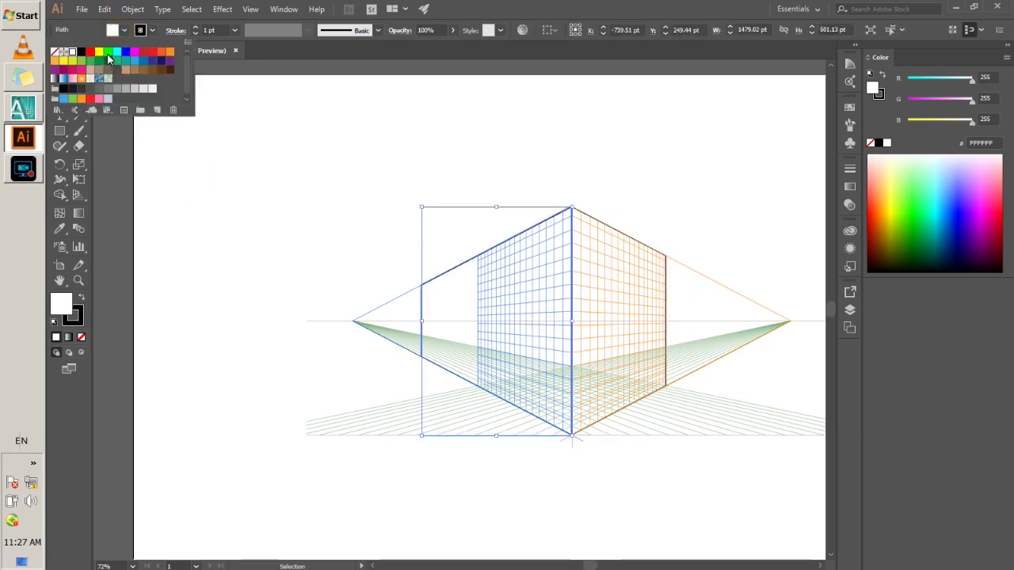
- Fill the left wall orange and the right wall light orange
{"action": "left_click", "coordinate": [161, 52]}
{"action": "left_click", "coordinate": [249, 278]}
{"action": "left_click", "coordinate": [575, 281]}
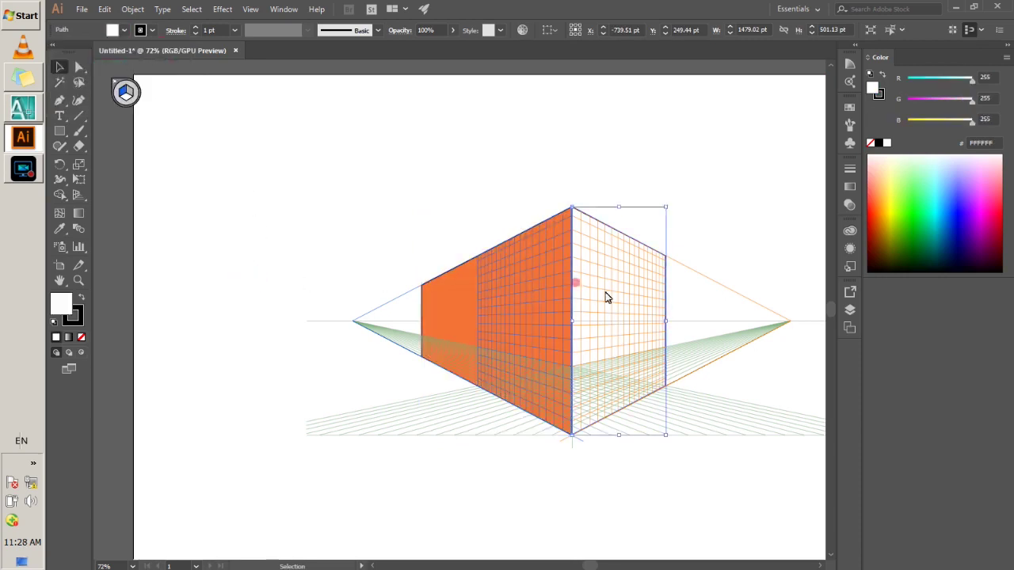
{"action": "left_click", "coordinate": [673, 408]}
{"action": "left_click", "coordinate": [622, 318]}
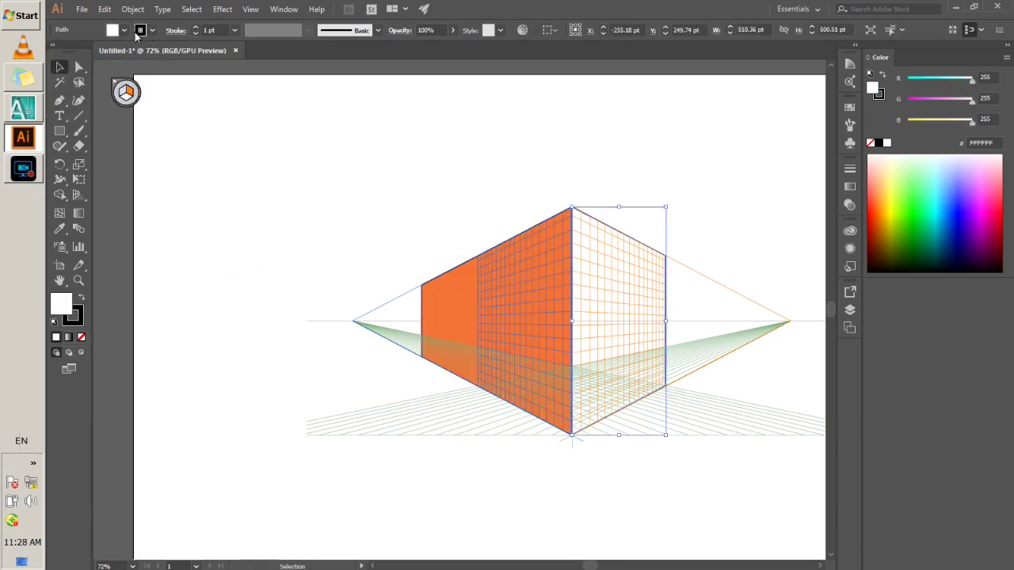
{"action": "left_click", "coordinate": [123, 32]}
{"action": "left_click", "coordinate": [168, 52]}
{"action": "left_click", "coordinate": [249, 247]}
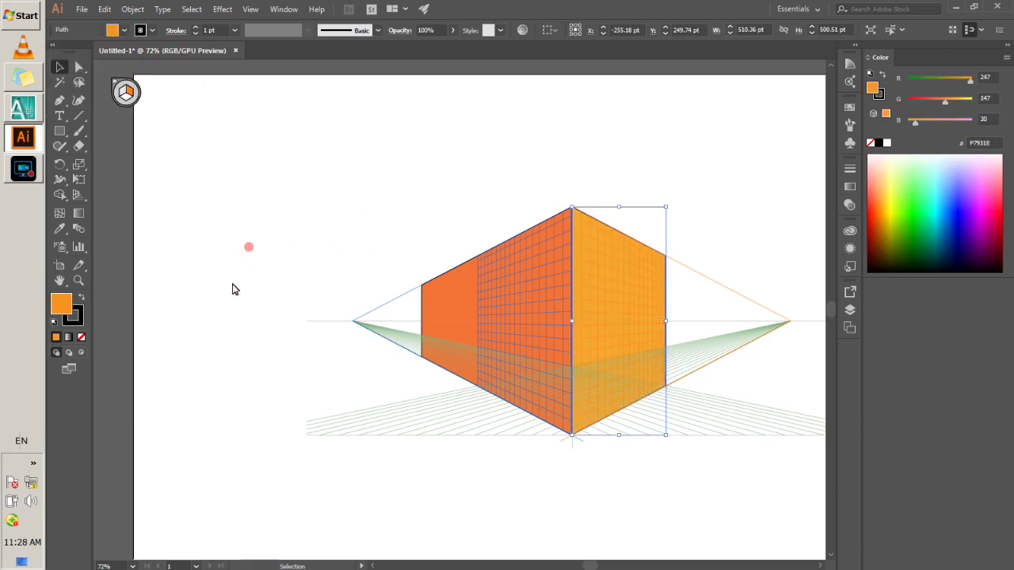
{"action": "left_click", "coordinate": [226, 331]}
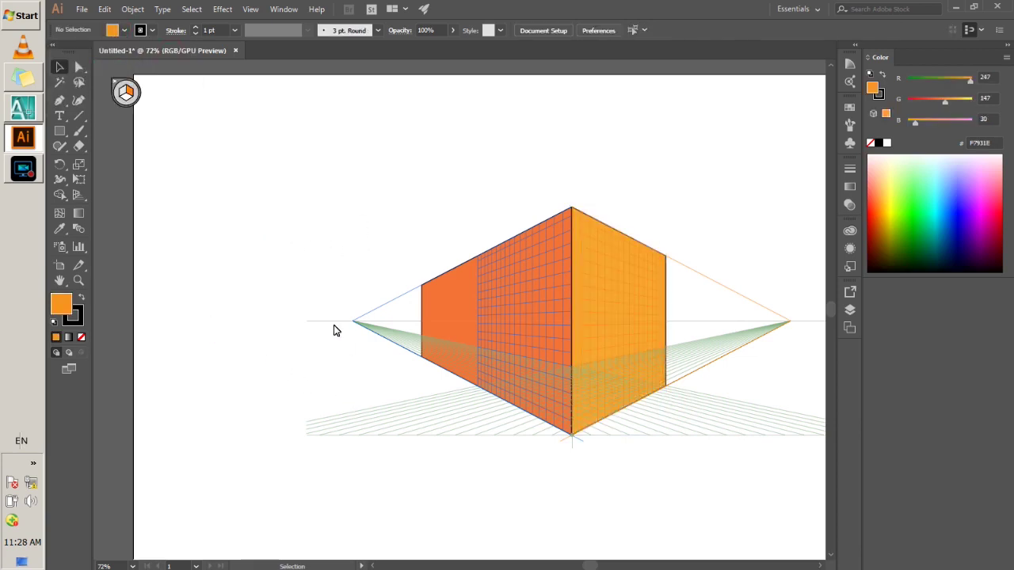
- Hide the grid, set both walls' stroke to None, then show the grid again
{"action": "key", "text": "ctrl+shift+i"}
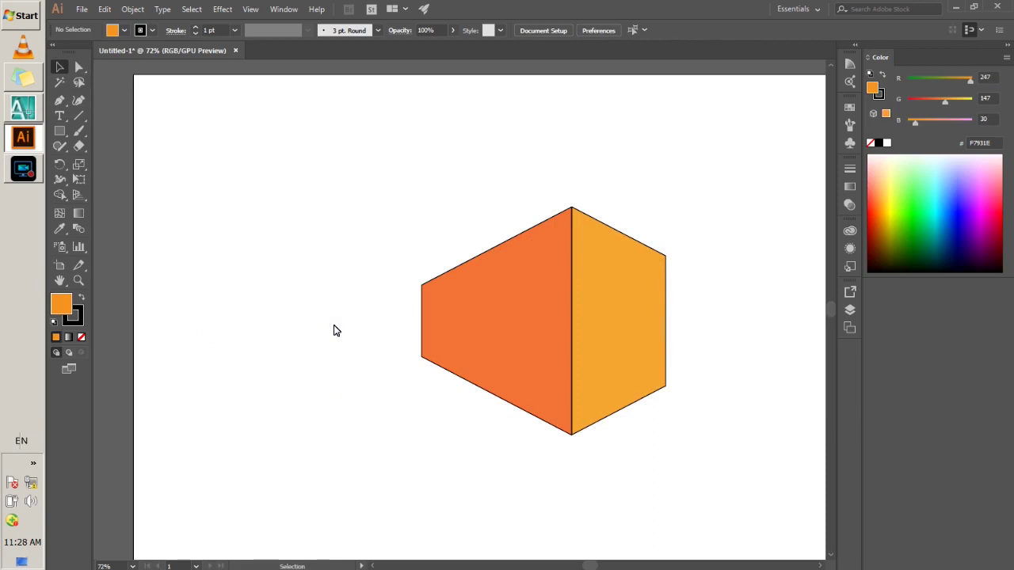
{"action": "left_click_drag", "start_coordinate": [319, 247], "coordinate": [679, 476]}
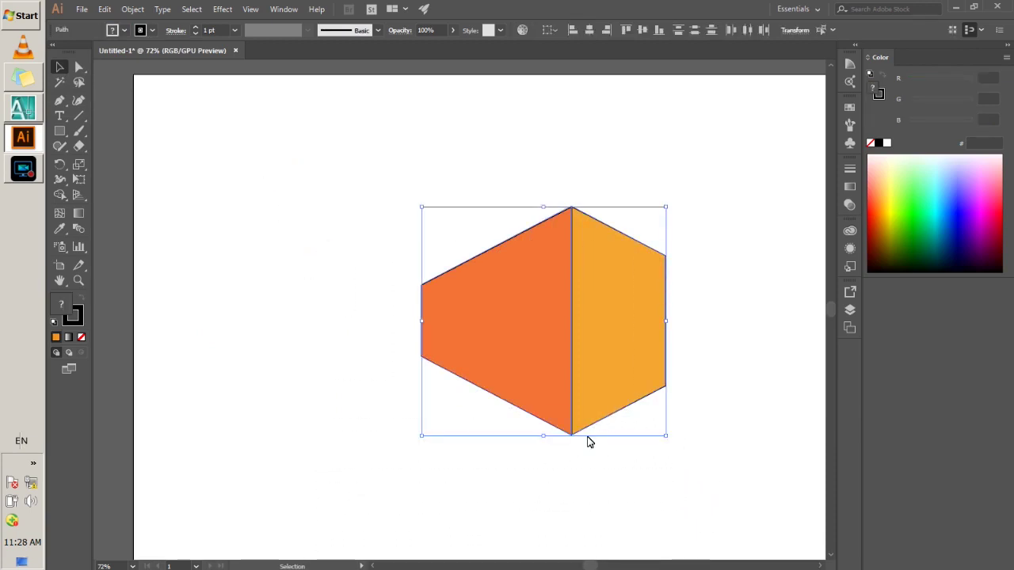
{"action": "left_click", "coordinate": [149, 31]}
{"action": "left_click", "coordinate": [150, 36]}
{"action": "left_click", "coordinate": [56, 52]}
{"action": "left_click", "coordinate": [340, 367]}
{"action": "left_click", "coordinate": [324, 400]}
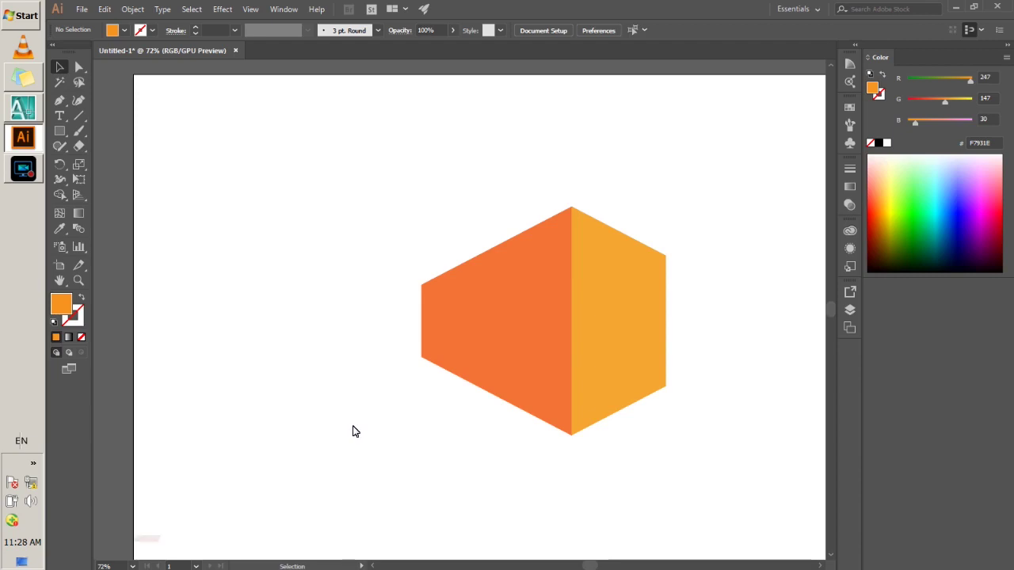
{"action": "left_click", "coordinate": [76, 195]}
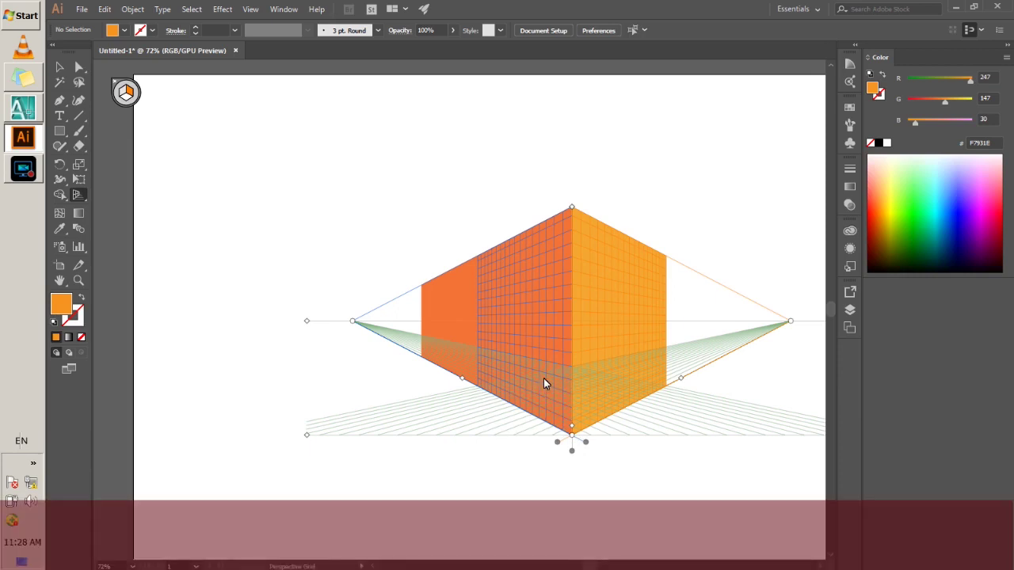
- Draw two floor strips on the ground plane along the right and left wall bases
{"action": "key", "text": "shift+v"}
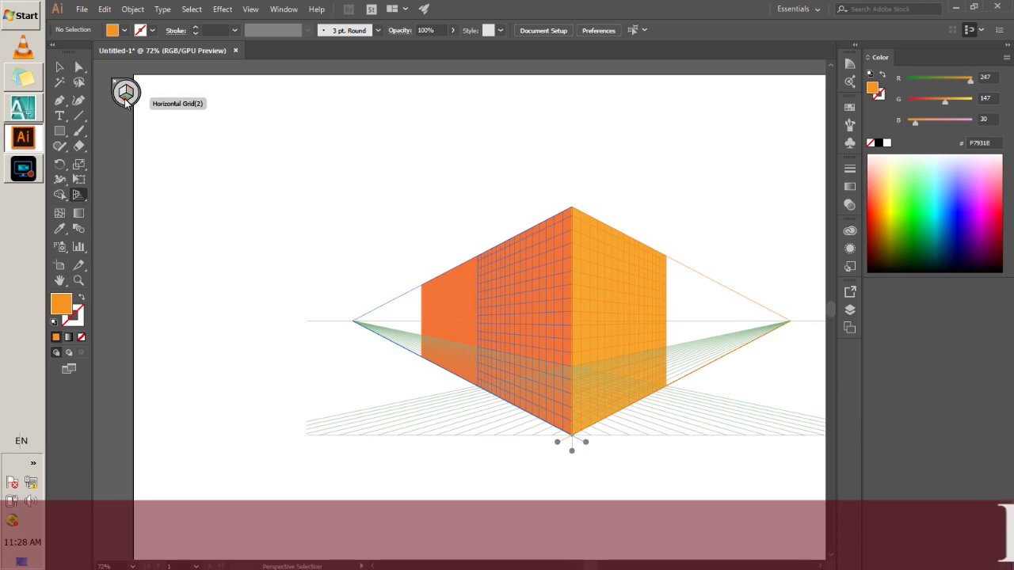
{"action": "key", "text": "m"}
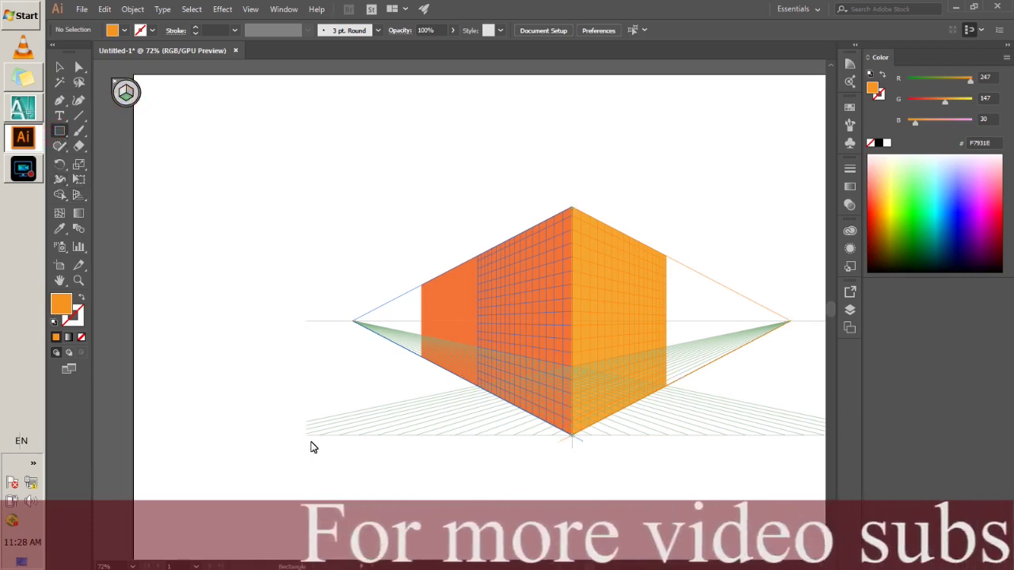
{"action": "mouse_move", "coordinate": [310, 428]}
{"action": "left_mouse_down"}
{"action": "mouse_move", "coordinate": [792, 428]}
{"action": "mouse_move", "coordinate": [599, 427]}
{"action": "mouse_move", "coordinate": [600, 435]}
{"action": "mouse_move", "coordinate": [705, 419]}
{"action": "mouse_move", "coordinate": [675, 394]}
{"action": "left_mouse_up"}
{"action": "key", "text": "ctrl+z"}
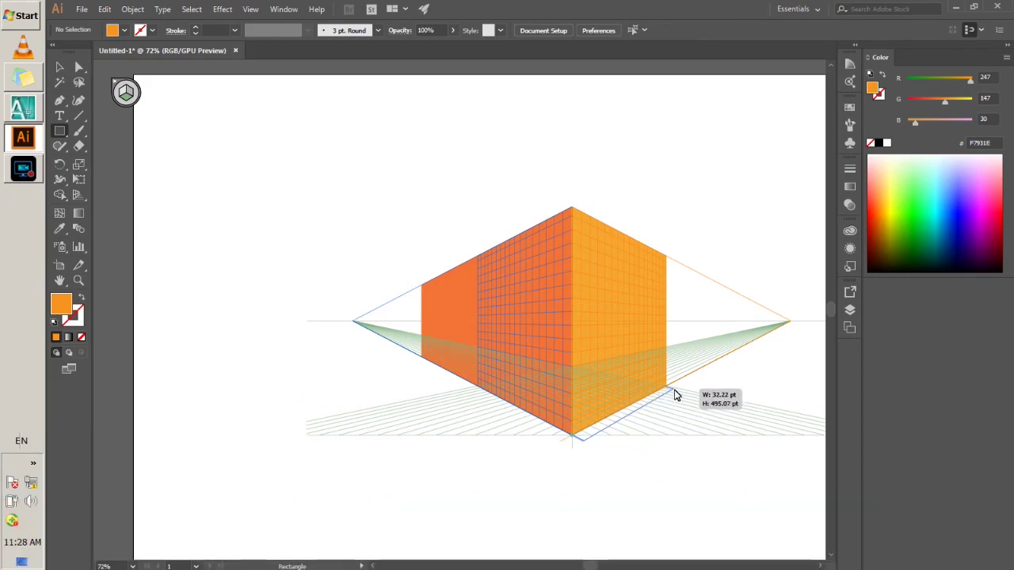
{"action": "left_click_drag", "start_coordinate": [676, 394], "coordinate": [686, 397]}
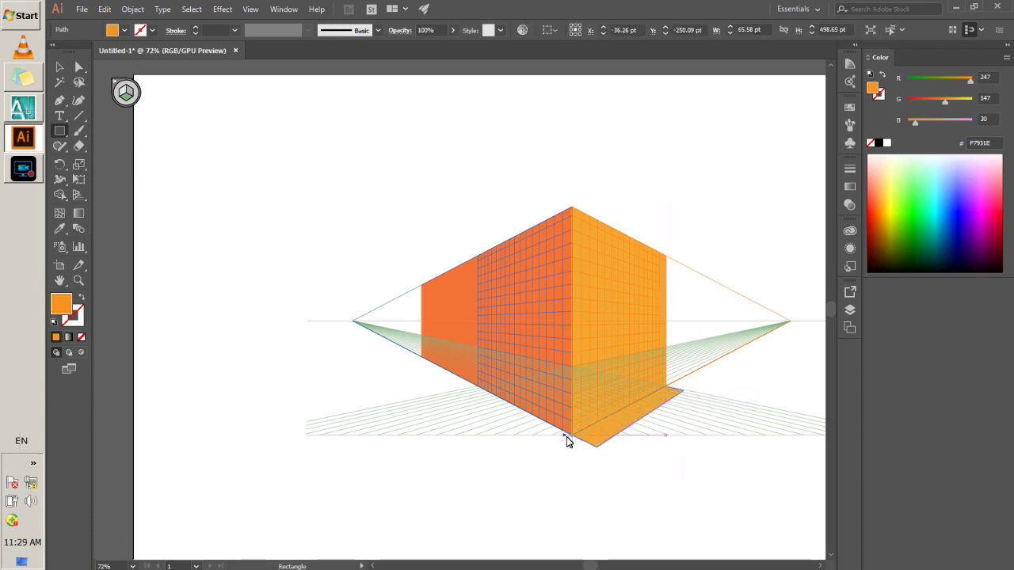
{"action": "left_click_drag", "start_coordinate": [570, 438], "coordinate": [459, 398]}
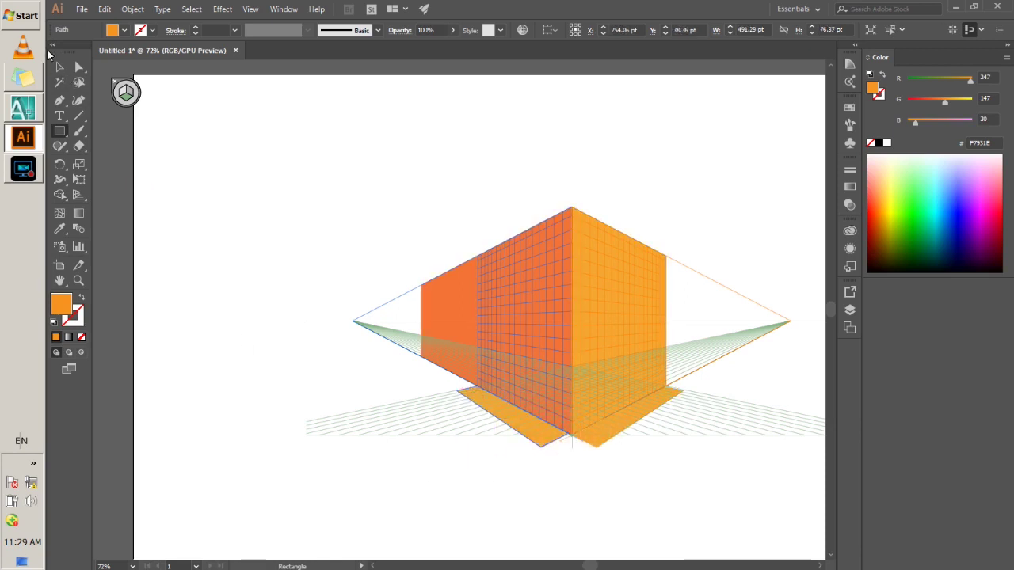
- Fill the left floor strip with a tan swatch
{"action": "left_click", "coordinate": [59, 68]}
{"action": "left_click", "coordinate": [183, 213]}
{"action": "left_click", "coordinate": [537, 437]}
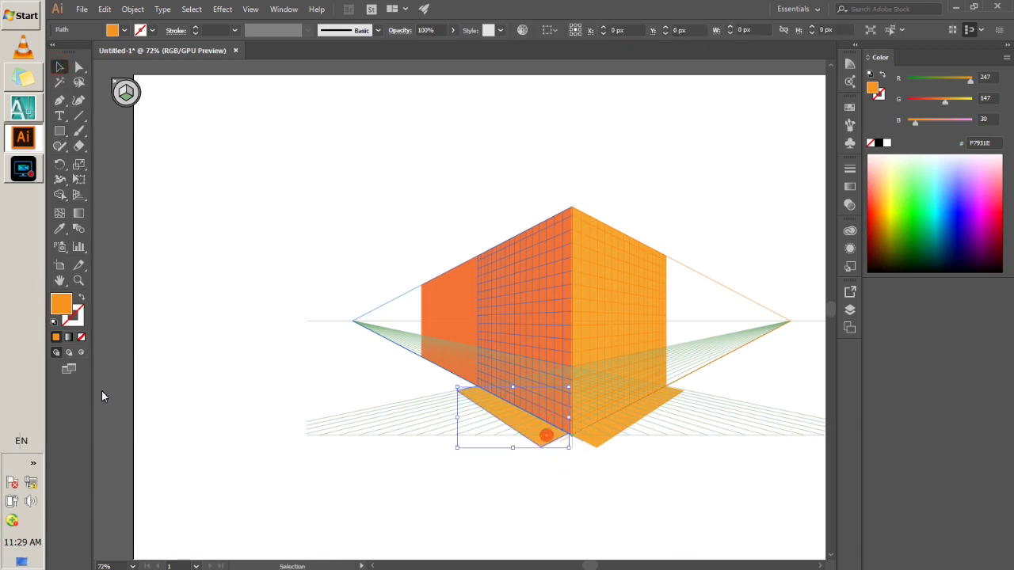
{"action": "left_click", "coordinate": [122, 31]}
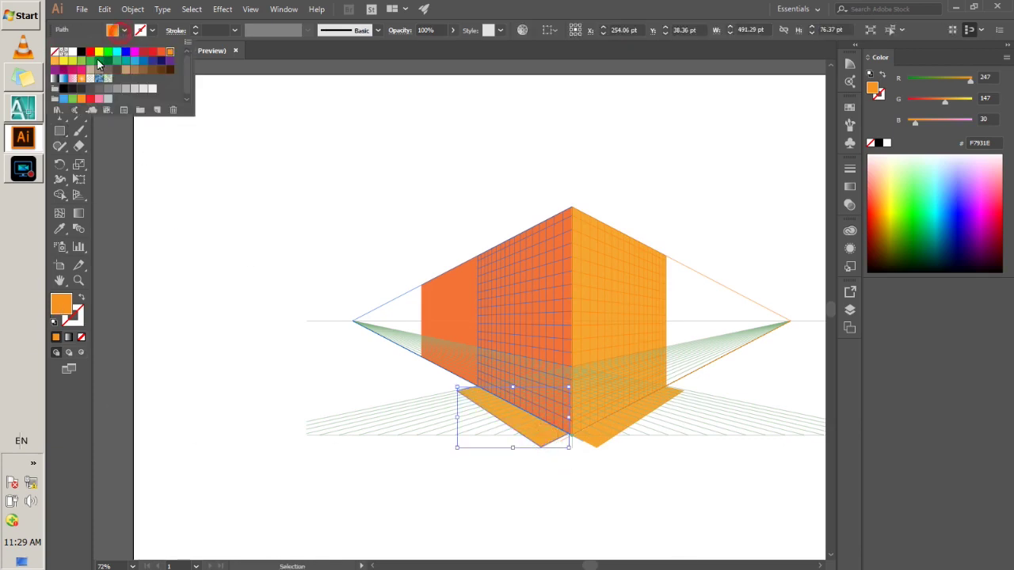
{"action": "left_click", "coordinate": [132, 72]}
- Fill the right floor strip tan, then hide and re-show the grid to preview
{"action": "left_click", "coordinate": [317, 399]}
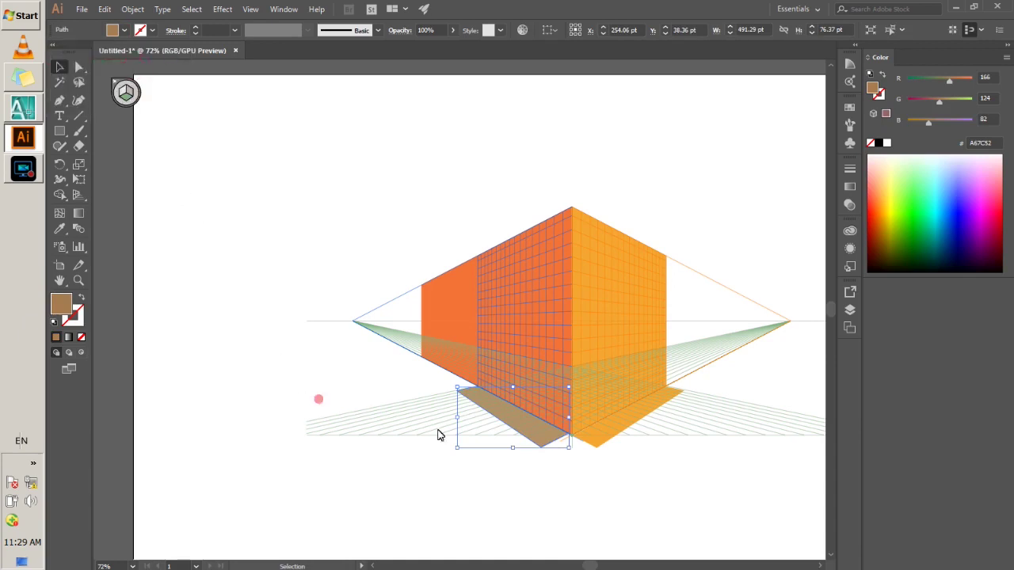
{"action": "left_click", "coordinate": [626, 438]}
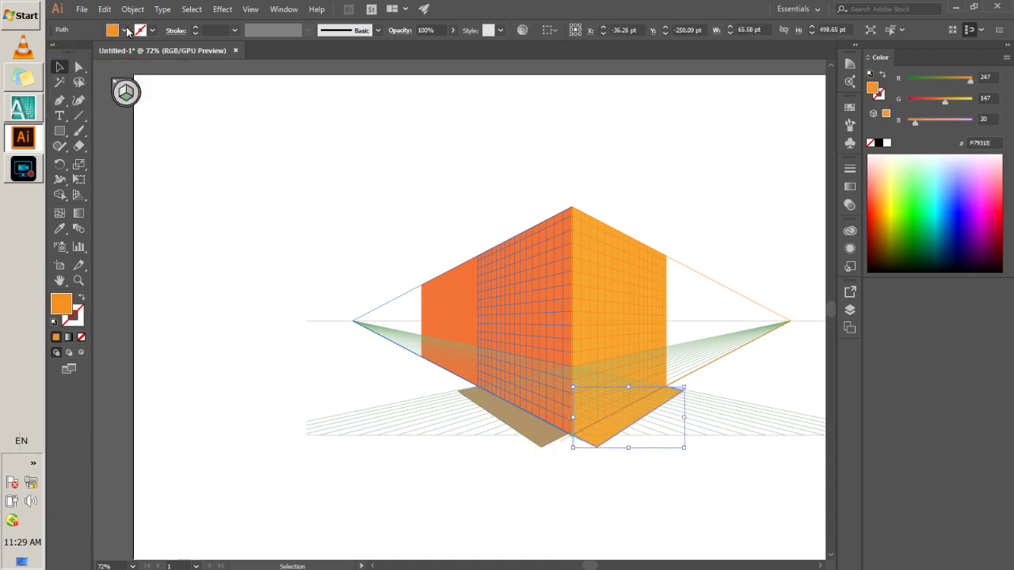
{"action": "left_click", "coordinate": [125, 32]}
{"action": "left_click", "coordinate": [133, 70]}
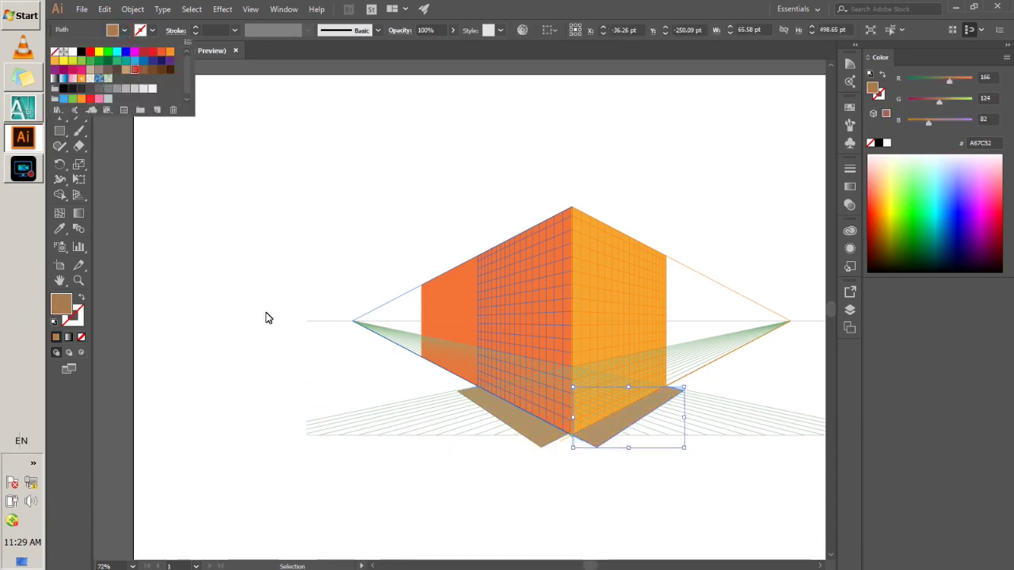
{"action": "left_click", "coordinate": [351, 436]}
{"action": "left_click", "coordinate": [377, 477]}
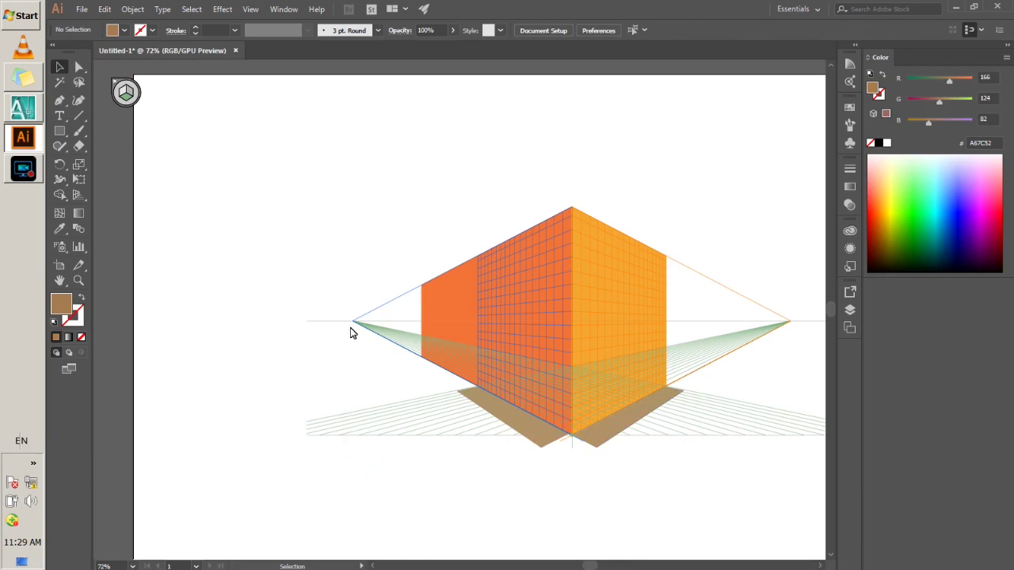
{"action": "key", "text": "ctrl+shift+i"}
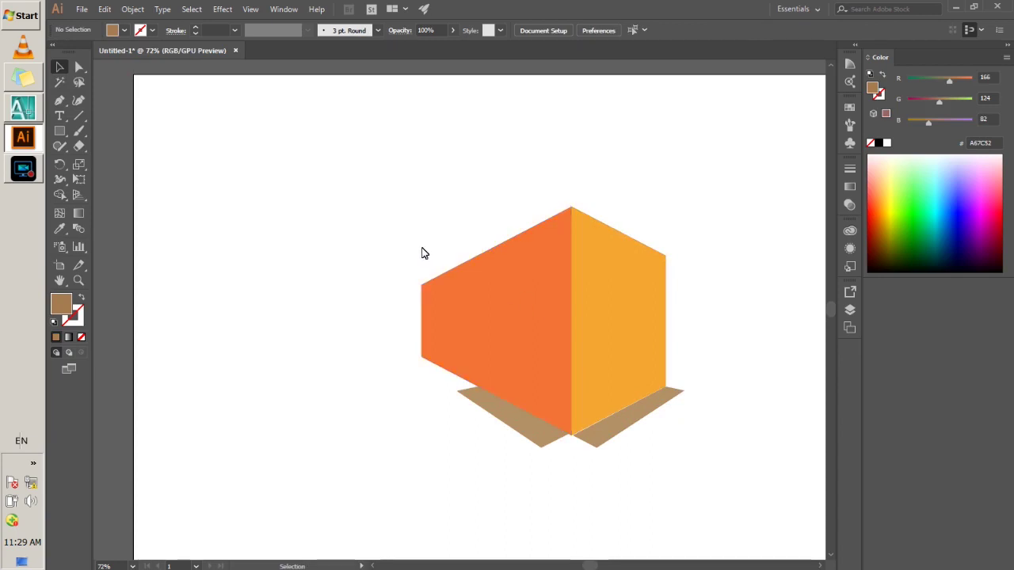
{"action": "key", "text": "ctrl+shift+i"}
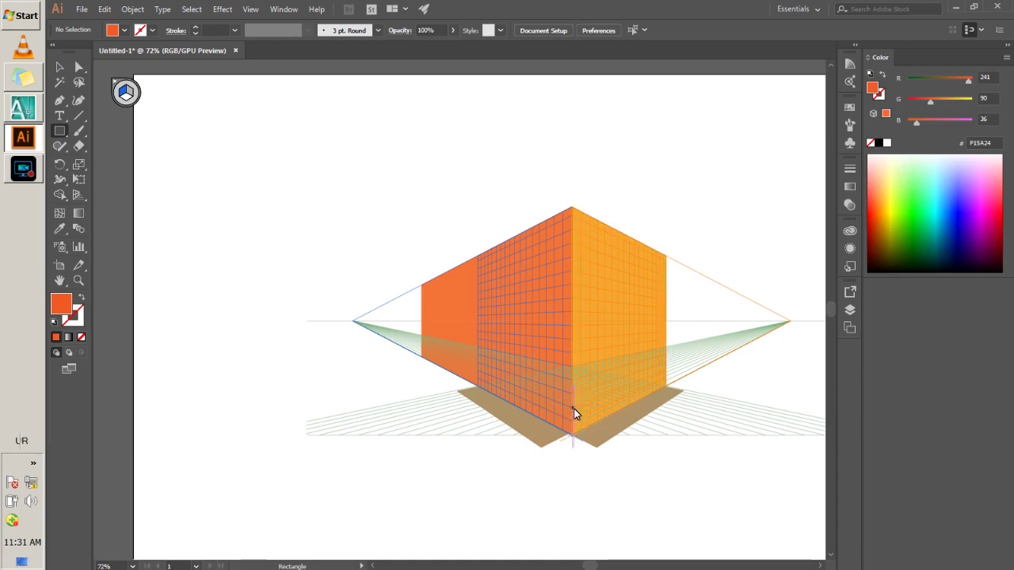
- Draw a door-sized rectangle on the right wall and shift it slightly right
{"action": "left_click_drag", "start_coordinate": [576, 413], "coordinate": [655, 294]}
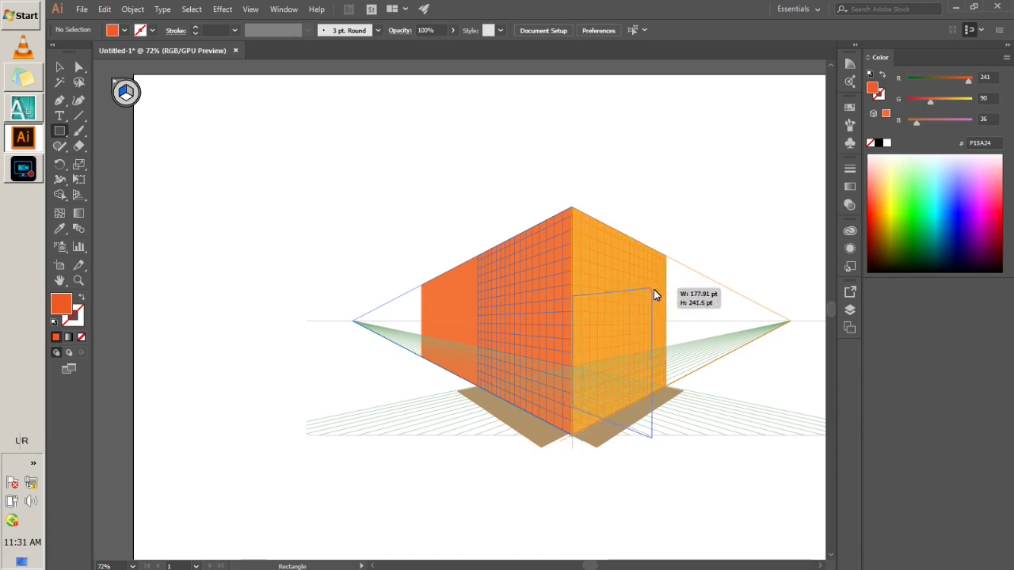
{"action": "left_click_drag", "start_coordinate": [654, 294], "coordinate": [679, 303]}
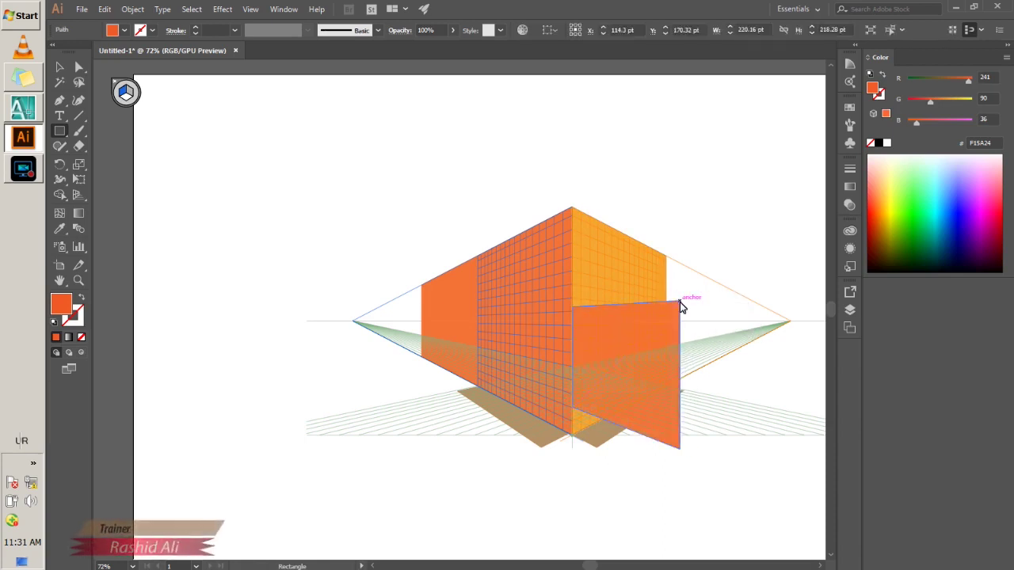
{"action": "key", "text": "Delete"}
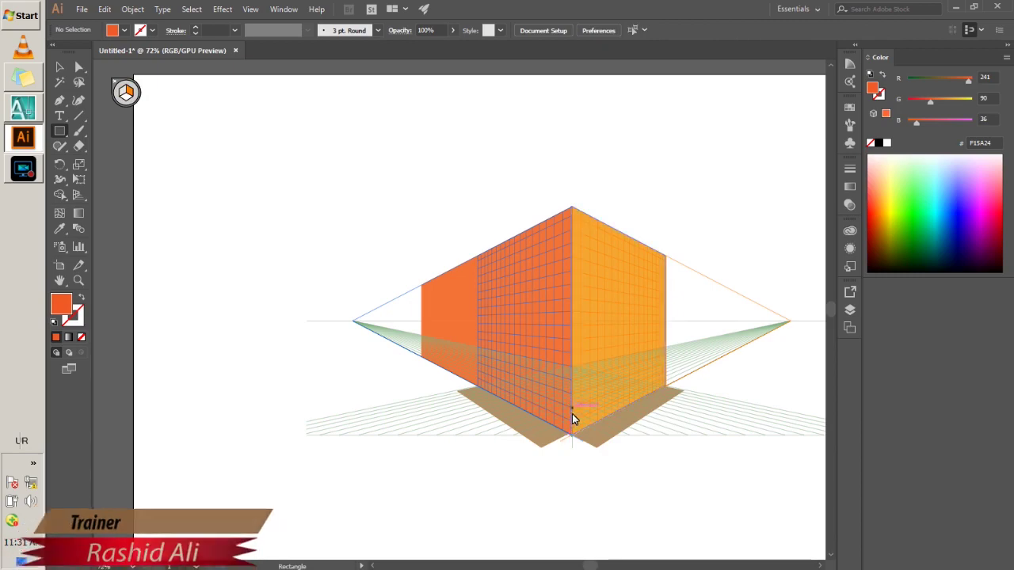
{"action": "scroll", "coordinate": [581, 414], "scroll_direction": "up", "scroll_amount": 2}
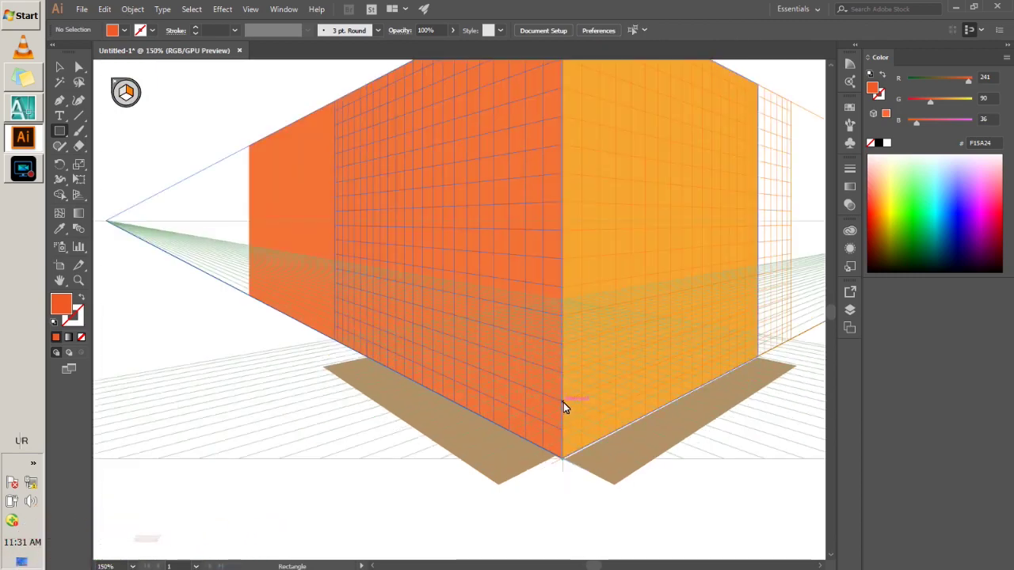
{"action": "left_click_drag", "start_coordinate": [563, 400], "coordinate": [659, 155]}
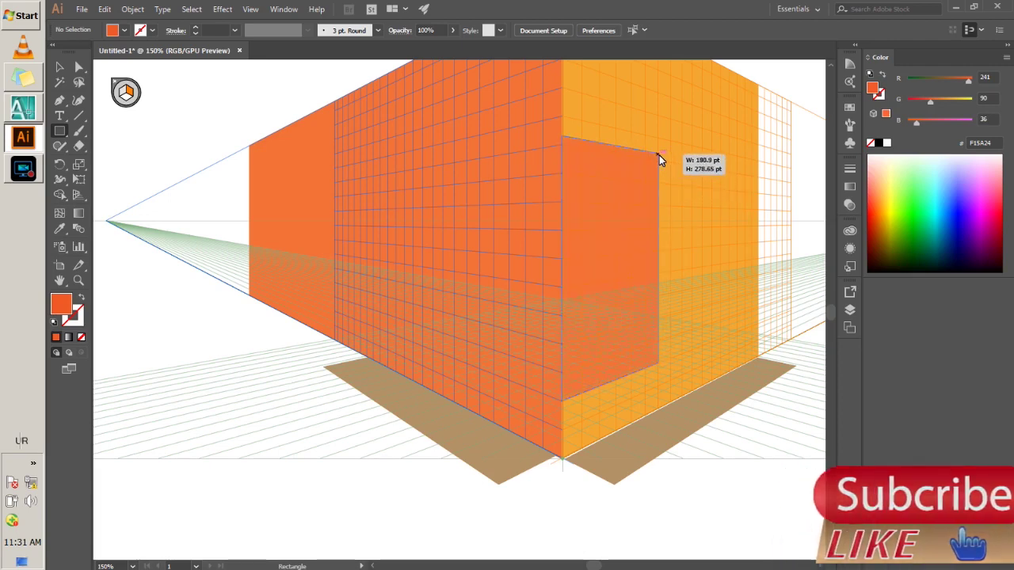
{"action": "left_click", "coordinate": [61, 68]}
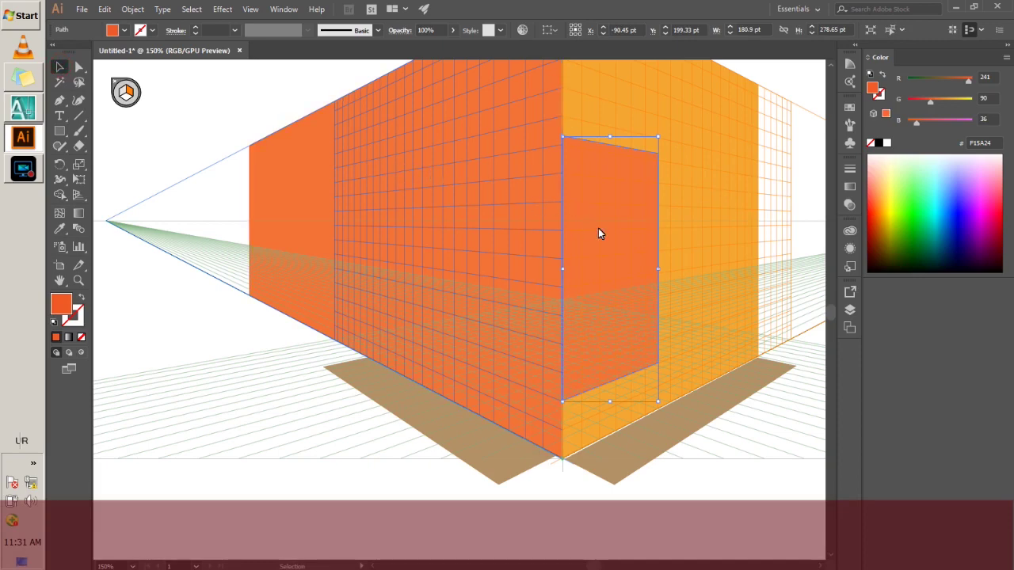
{"action": "mouse_move", "coordinate": [623, 270]}
{"action": "left_mouse_down"}
{"action": "mouse_move", "coordinate": [675, 302]}
{"action": "mouse_move", "coordinate": [653, 295]}
{"action": "left_mouse_up"}
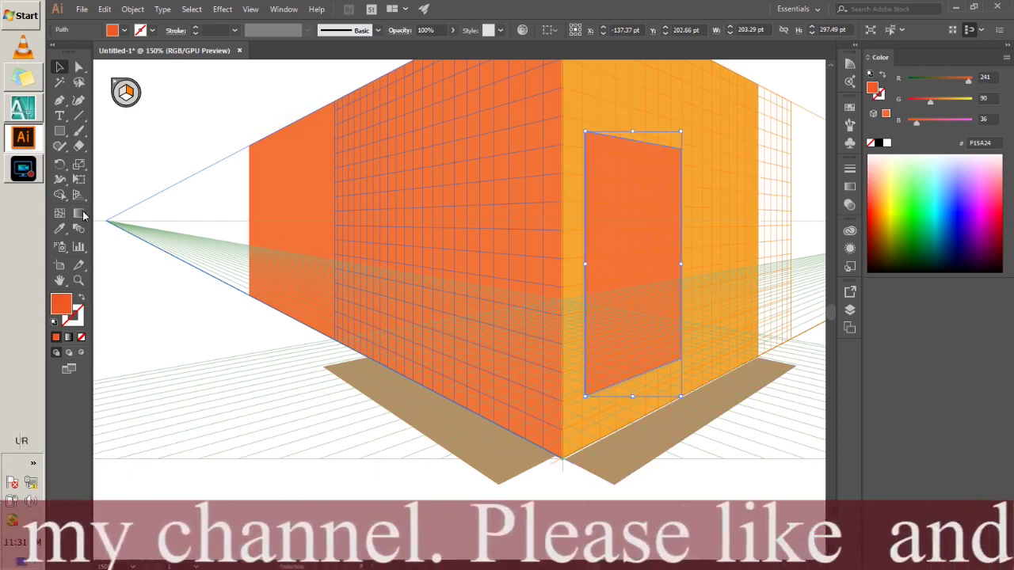
- Fill the door panel with dark grey 666666
{"action": "left_click", "coordinate": [125, 31]}
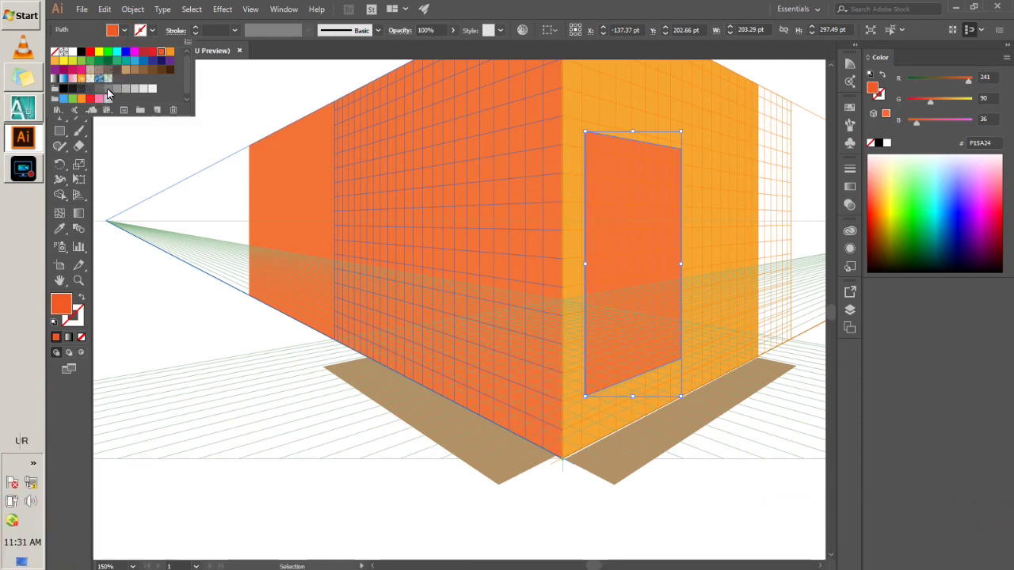
{"action": "left_click", "coordinate": [108, 89]}
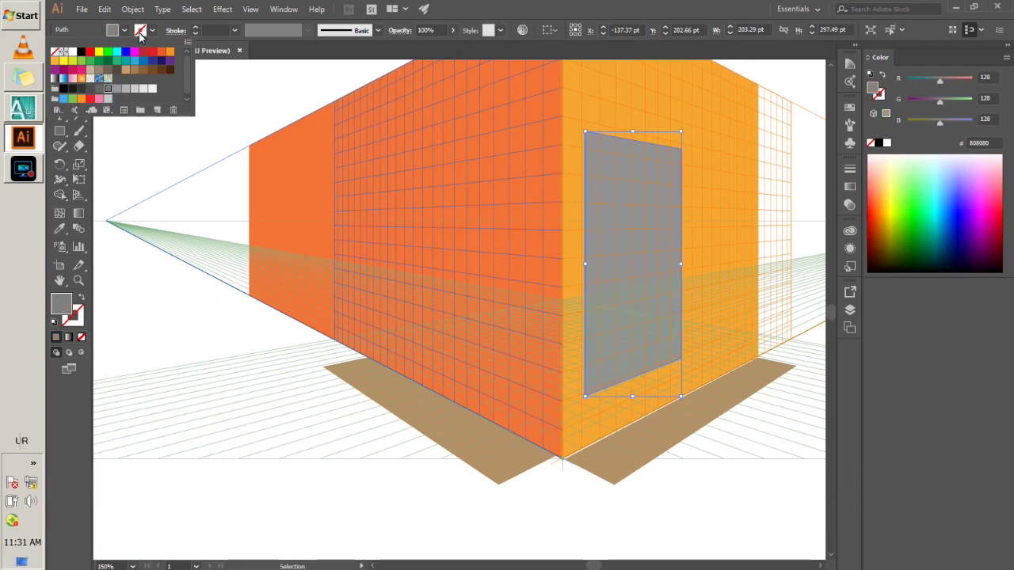
{"action": "left_click", "coordinate": [100, 91]}
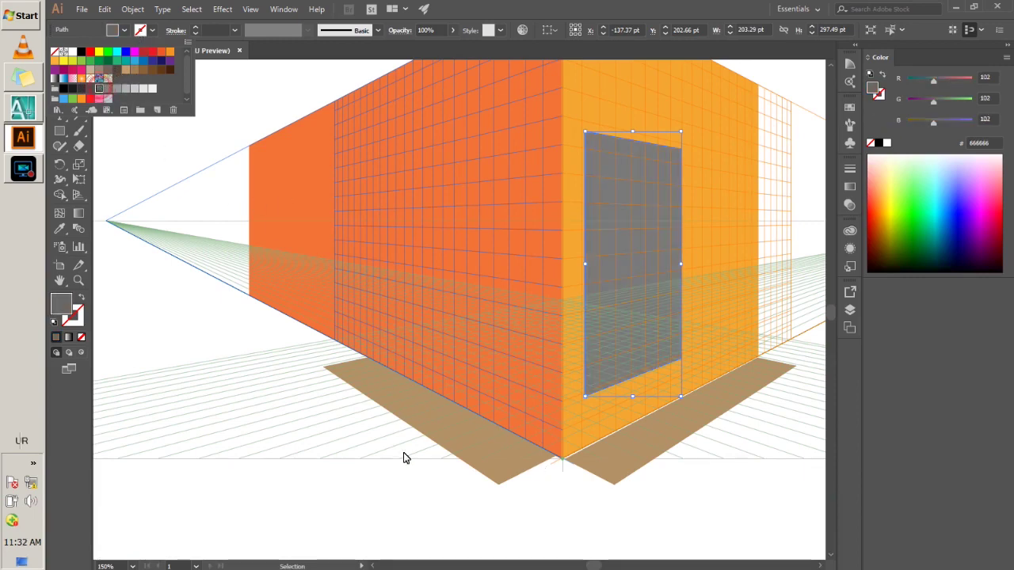
{"action": "left_click", "coordinate": [380, 477]}
{"action": "left_click", "coordinate": [754, 473]}
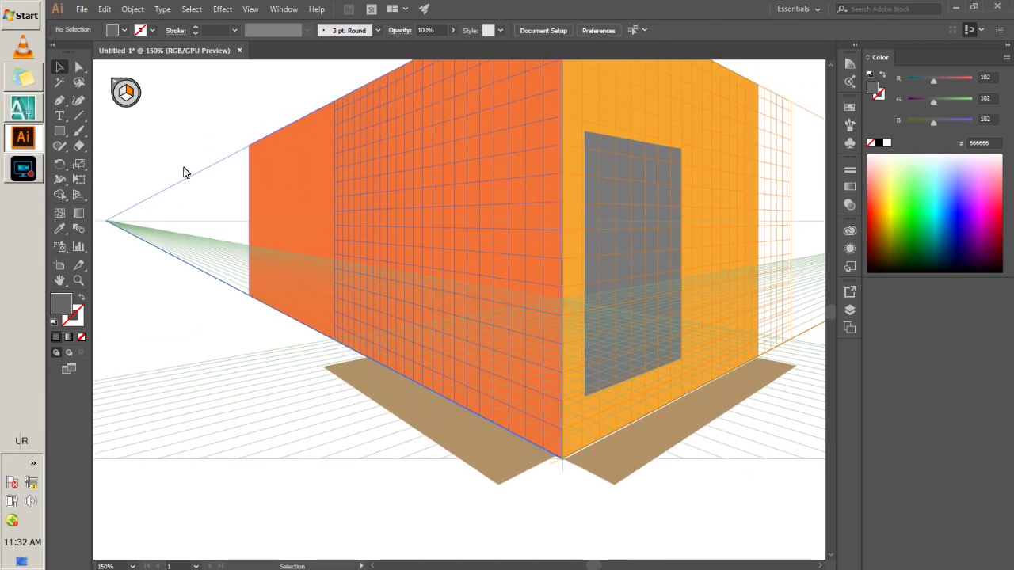
- Draw a thin rectangle strip down the door's right edge
{"action": "left_click", "coordinate": [59, 131]}
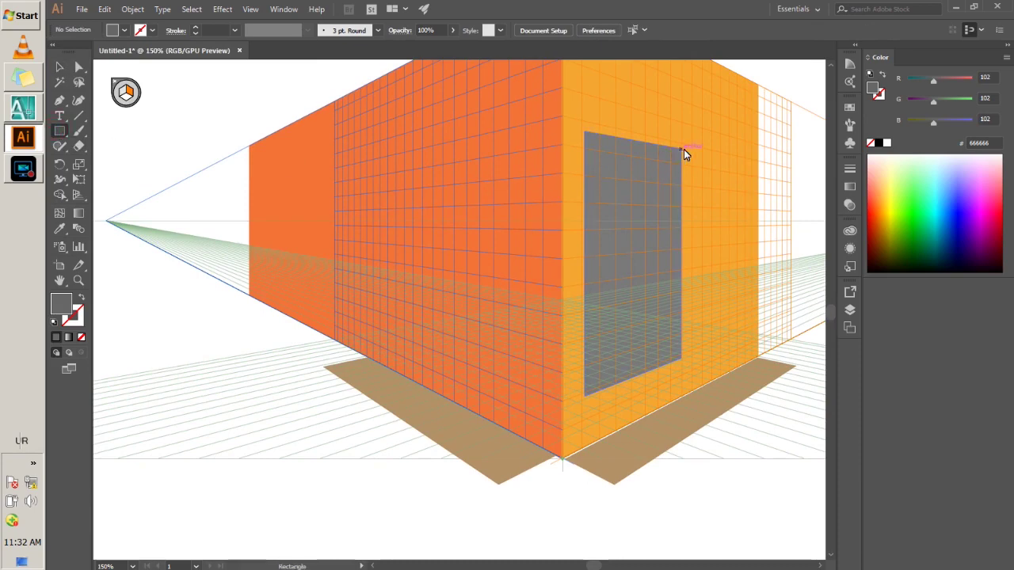
{"action": "left_click", "coordinate": [122, 93]}
{"action": "mouse_move", "coordinate": [681, 152]}
{"action": "left_mouse_down"}
{"action": "mouse_move", "coordinate": [678, 363]}
{"action": "mouse_move", "coordinate": [675, 349]}
{"action": "left_mouse_up"}
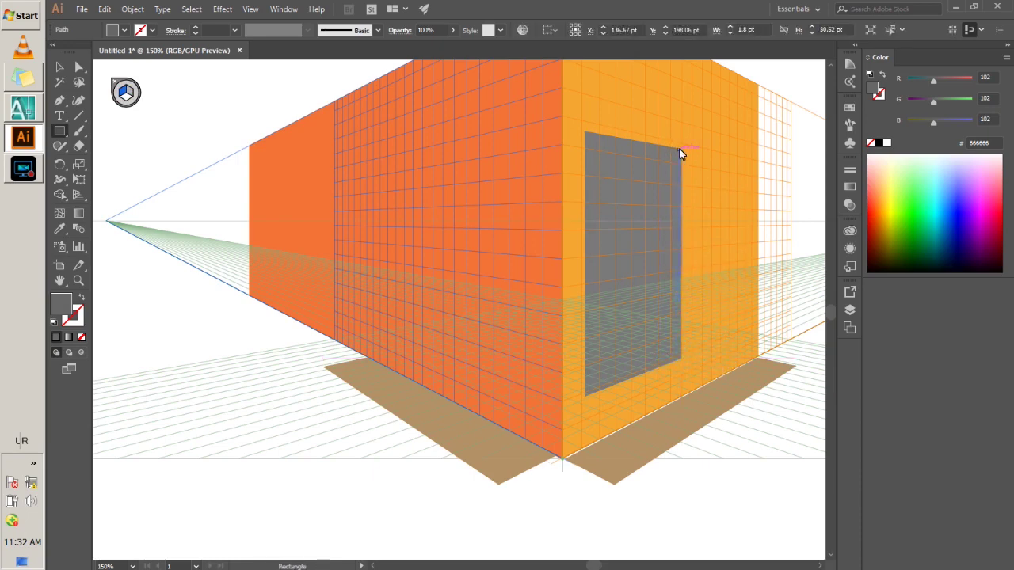
{"action": "left_click_drag", "start_coordinate": [678, 148], "coordinate": [679, 151]}
{"action": "key", "text": "ctrl+shift+a"}
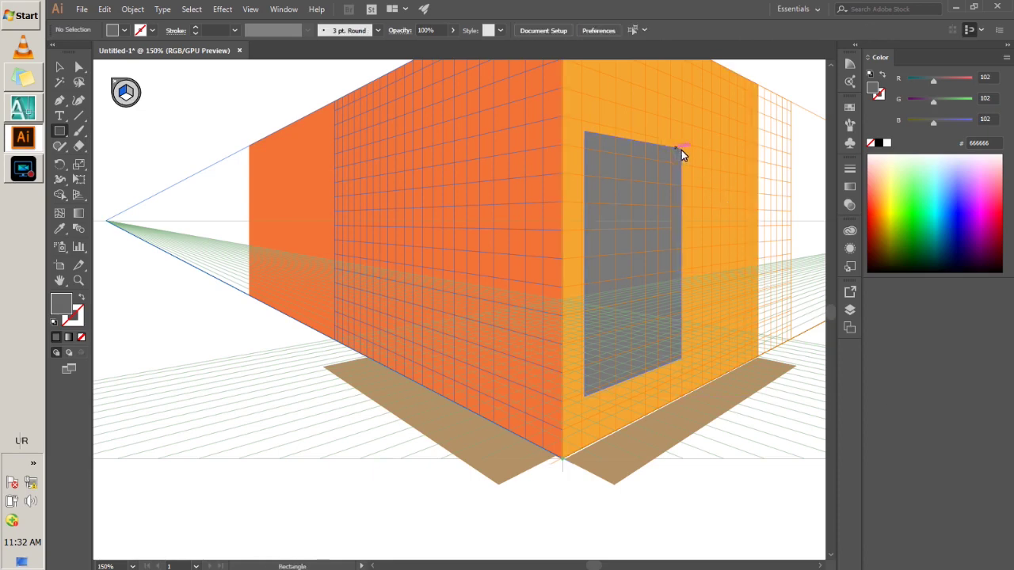
{"action": "left_click_drag", "start_coordinate": [678, 150], "coordinate": [676, 326]}
{"action": "key", "text": "ctrl+z"}
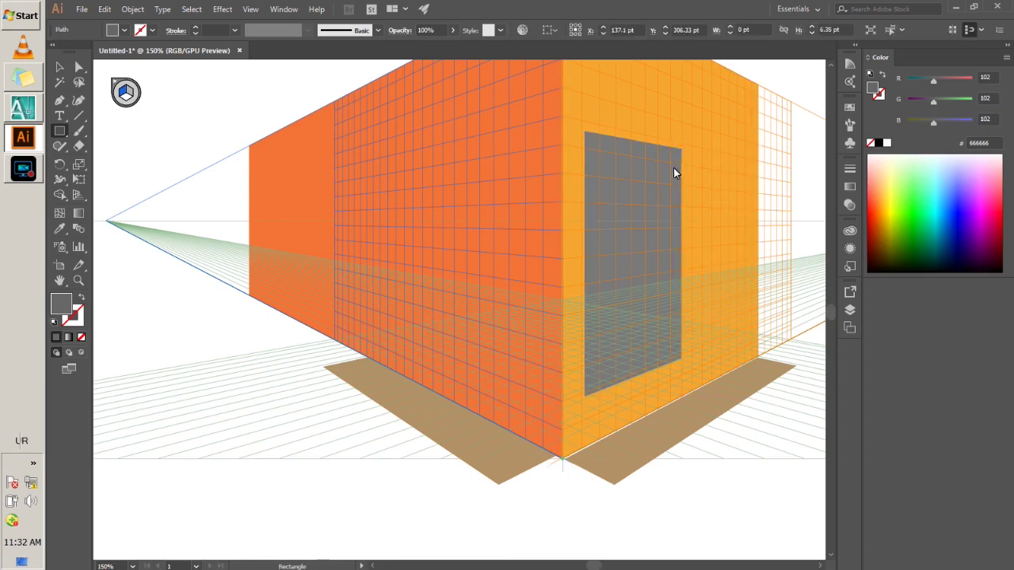
{"action": "mouse_move", "coordinate": [680, 148]}
{"action": "left_mouse_down"}
{"action": "mouse_move", "coordinate": [677, 348]}
{"action": "mouse_move", "coordinate": [666, 360]}
{"action": "left_mouse_up"}
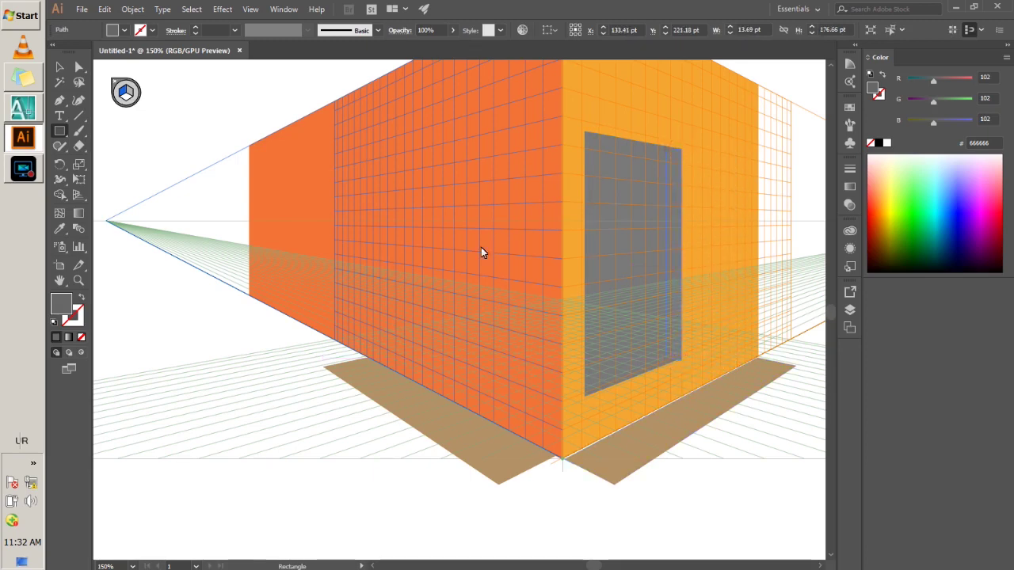
- Fill the strip with darker grey 4D4D4D, deselect it, and zoom out
{"action": "left_click", "coordinate": [123, 30]}
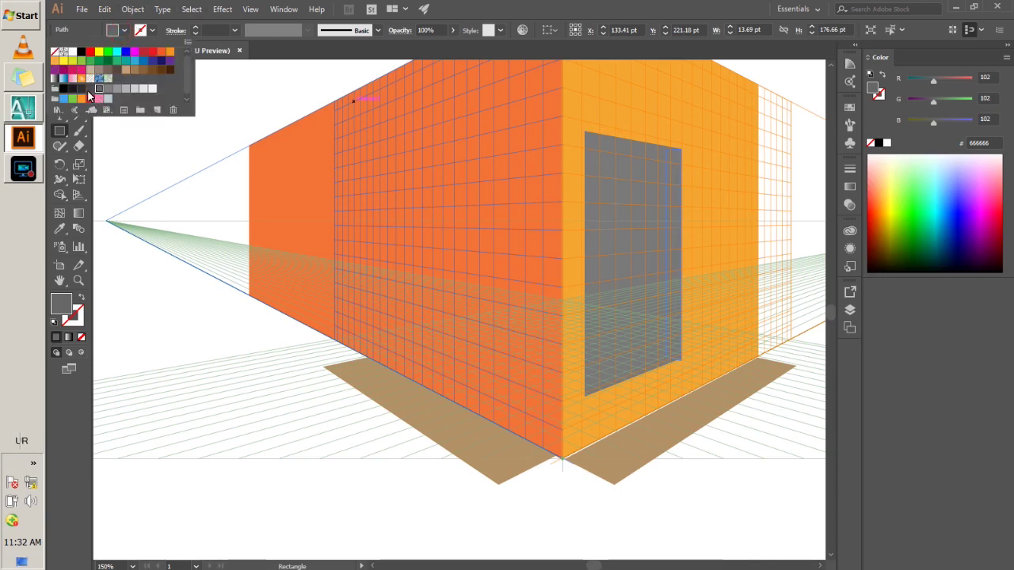
{"action": "left_click", "coordinate": [88, 92]}
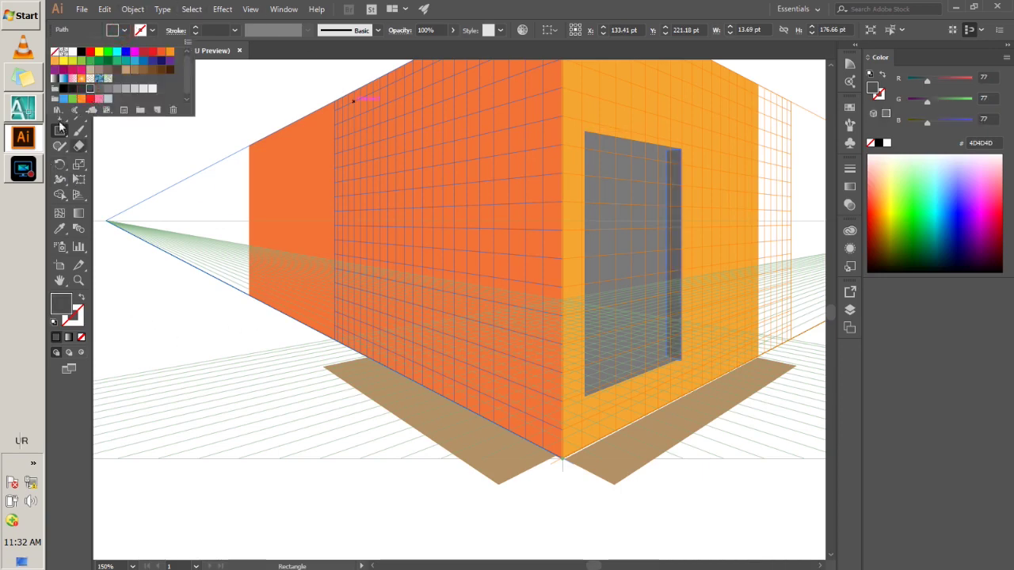
{"action": "key", "text": "Escape"}
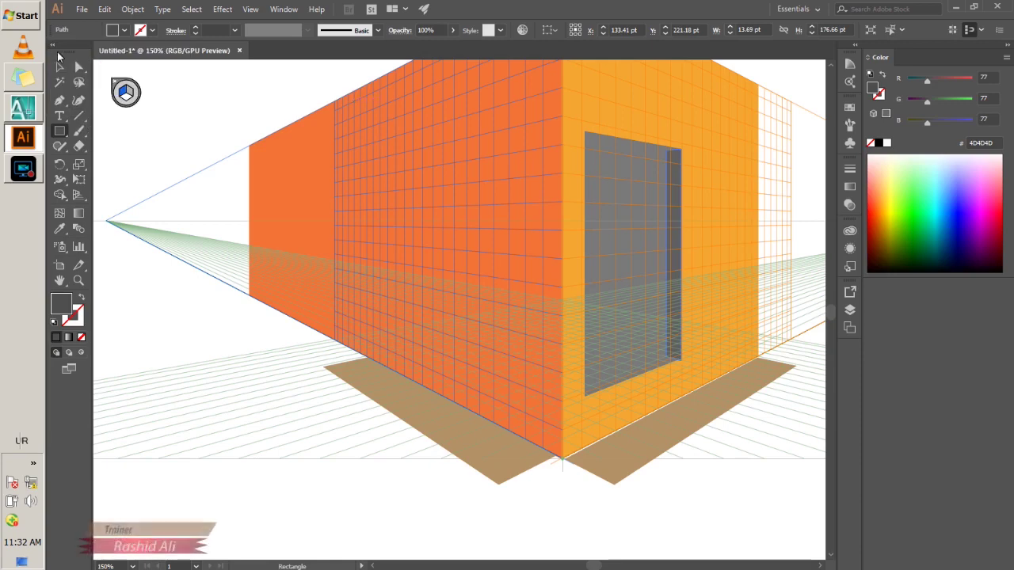
{"action": "key", "text": "v"}
{"action": "left_click", "coordinate": [278, 457]}
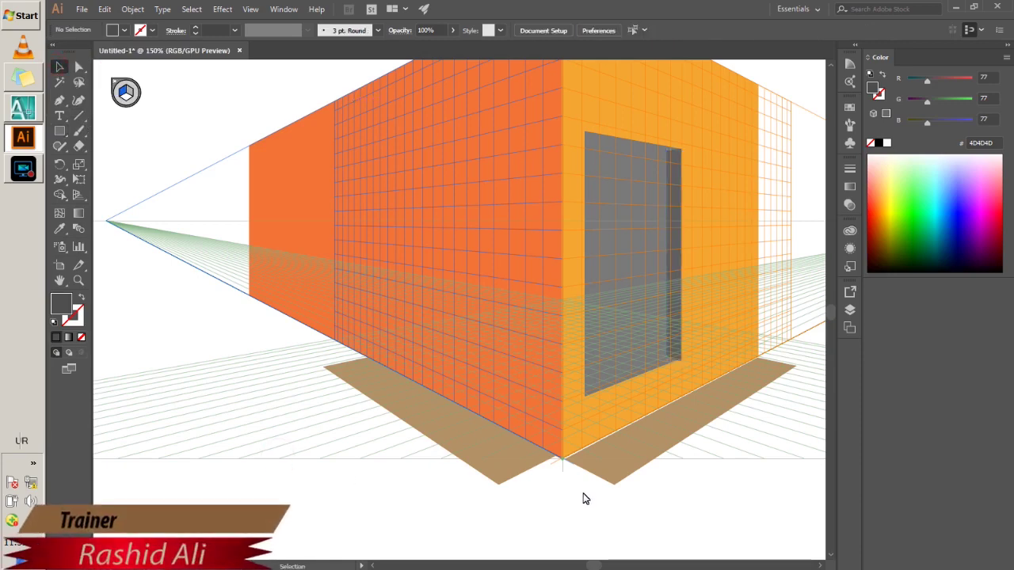
{"action": "left_click", "coordinate": [673, 252]}
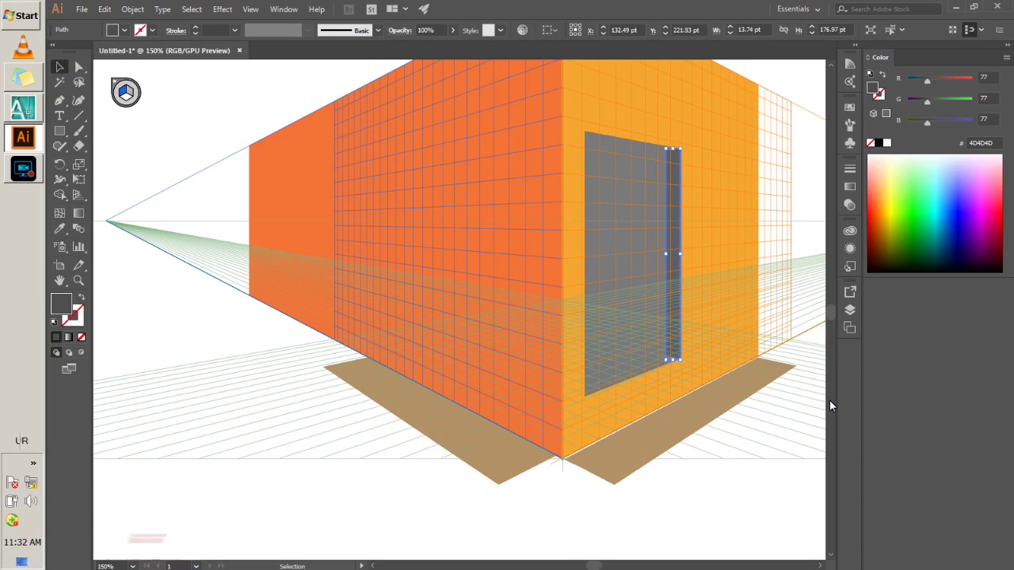
{"action": "left_click", "coordinate": [702, 519]}
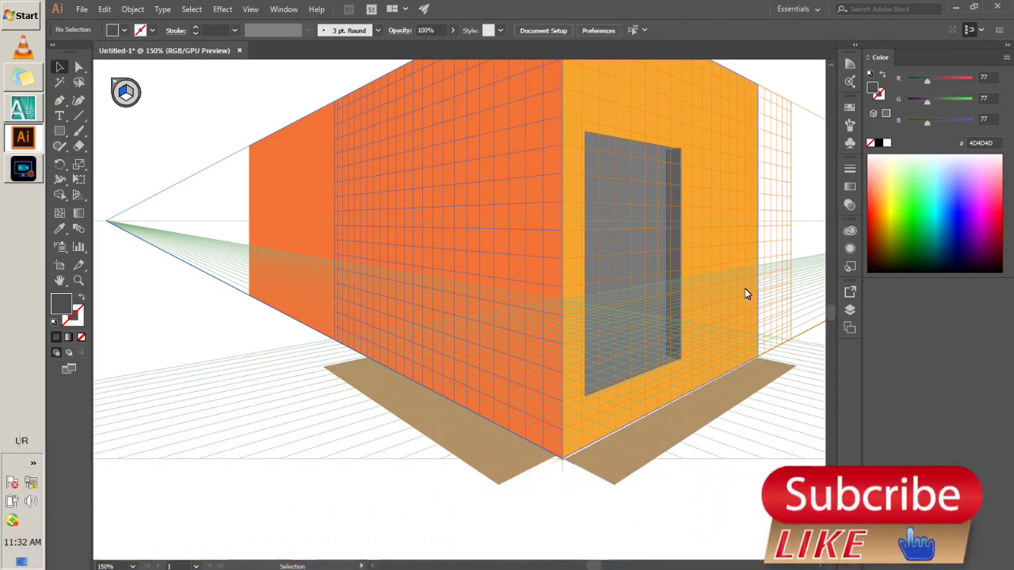
{"action": "scroll", "coordinate": [546, 230], "scroll_direction": "down", "scroll_amount": 1}
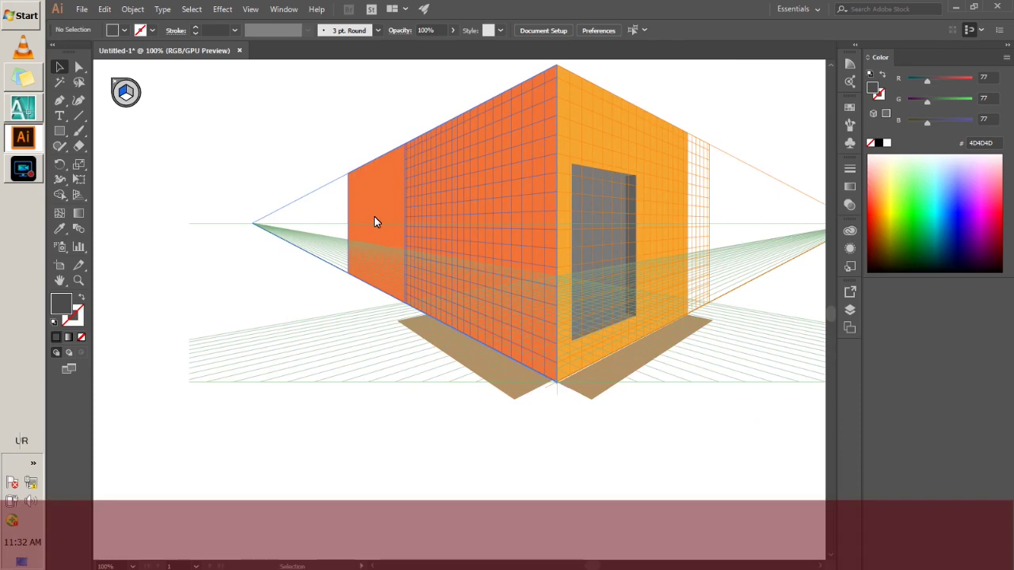
- Draw a window rectangle on the left wall and fill it dark navy 1B1464
{"action": "left_click", "coordinate": [59, 133]}
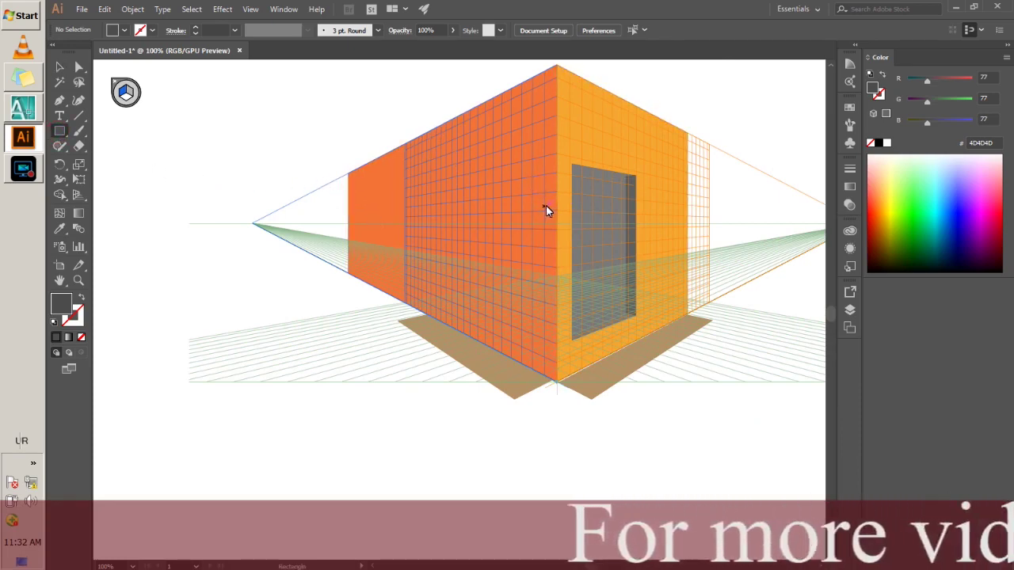
{"action": "mouse_move", "coordinate": [543, 176]}
{"action": "left_mouse_down"}
{"action": "mouse_move", "coordinate": [534, 262]}
{"action": "mouse_move", "coordinate": [509, 264]}
{"action": "left_mouse_up"}
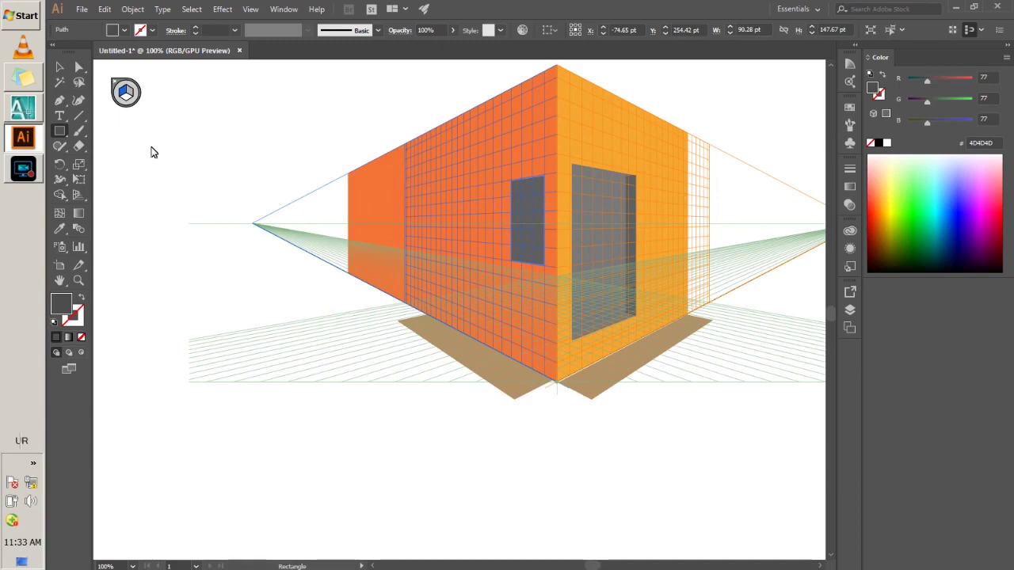
{"action": "left_click", "coordinate": [126, 31]}
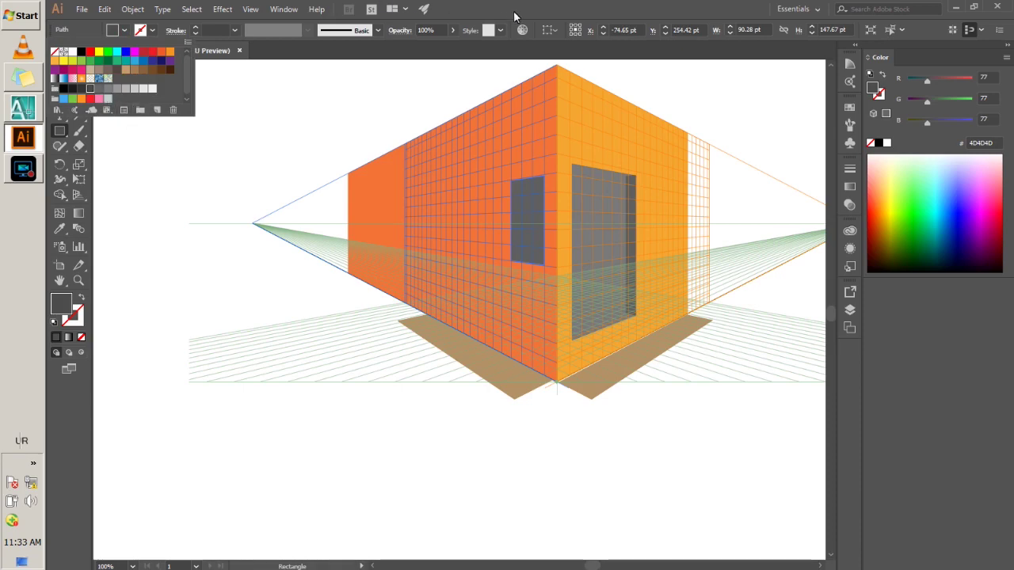
{"action": "left_click", "coordinate": [126, 37]}
{"action": "left_click", "coordinate": [155, 66]}
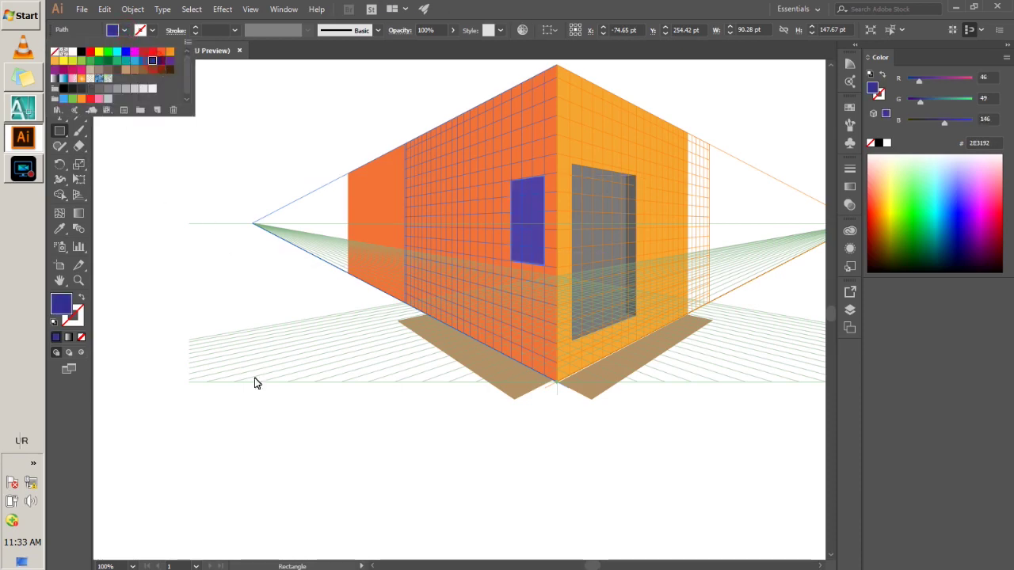
{"action": "left_click", "coordinate": [161, 61]}
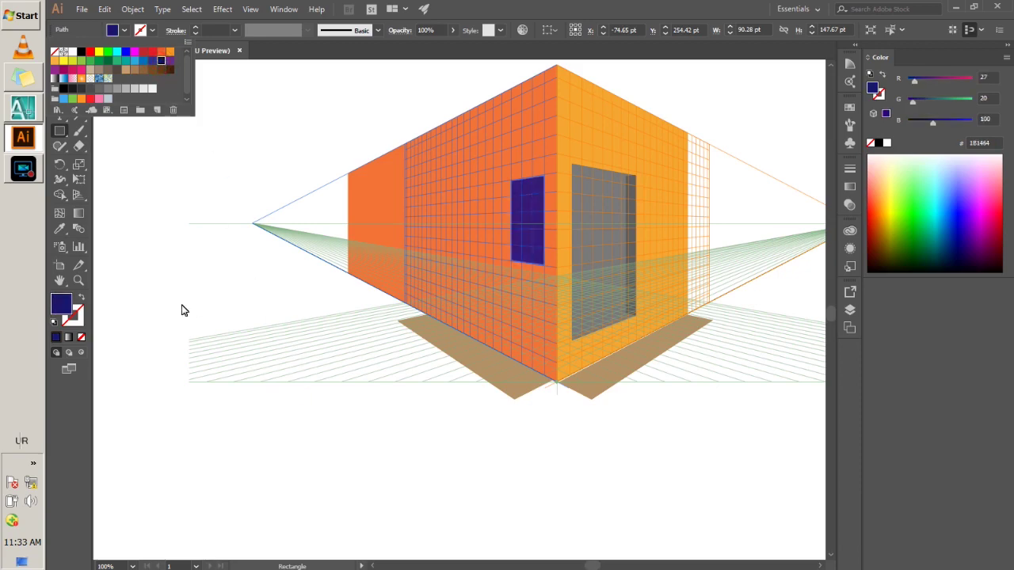
{"action": "key", "text": "Escape"}
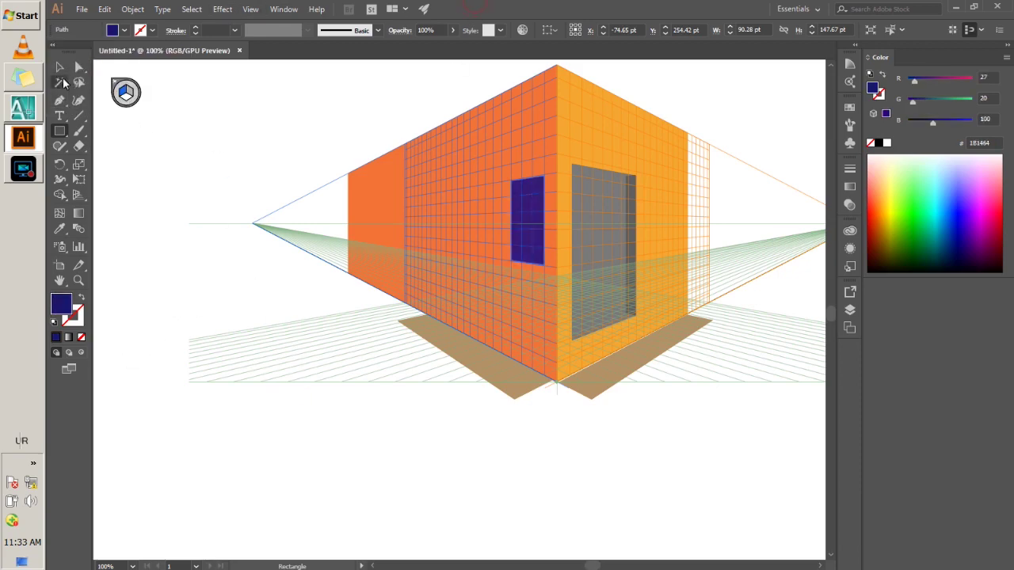
- Try copying the navy window leftward along the wall, undoing the misplaced copies
{"action": "left_click", "coordinate": [60, 67]}
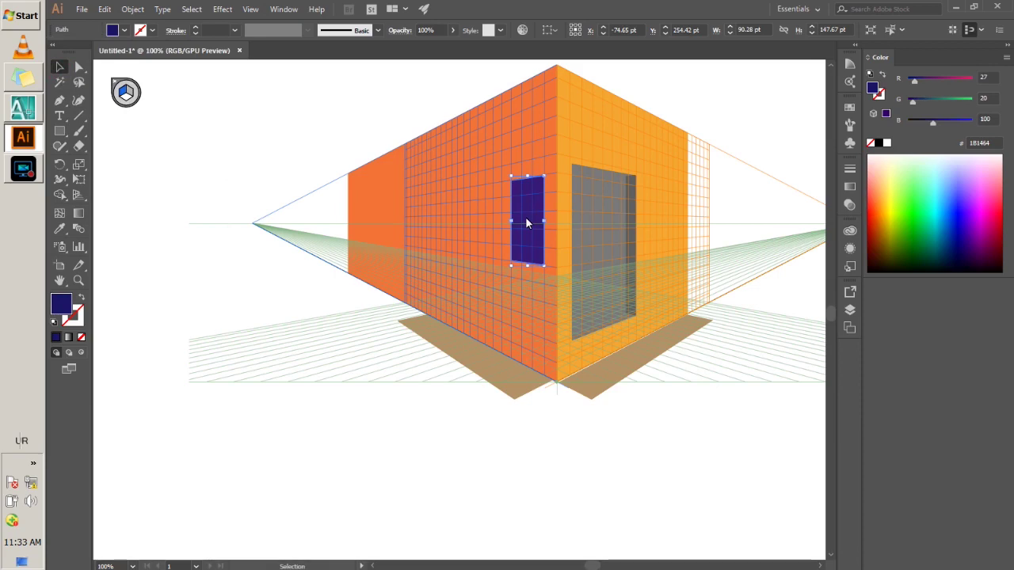
{"action": "left_click_drag", "start_coordinate": [525, 219], "coordinate": [461, 226]}
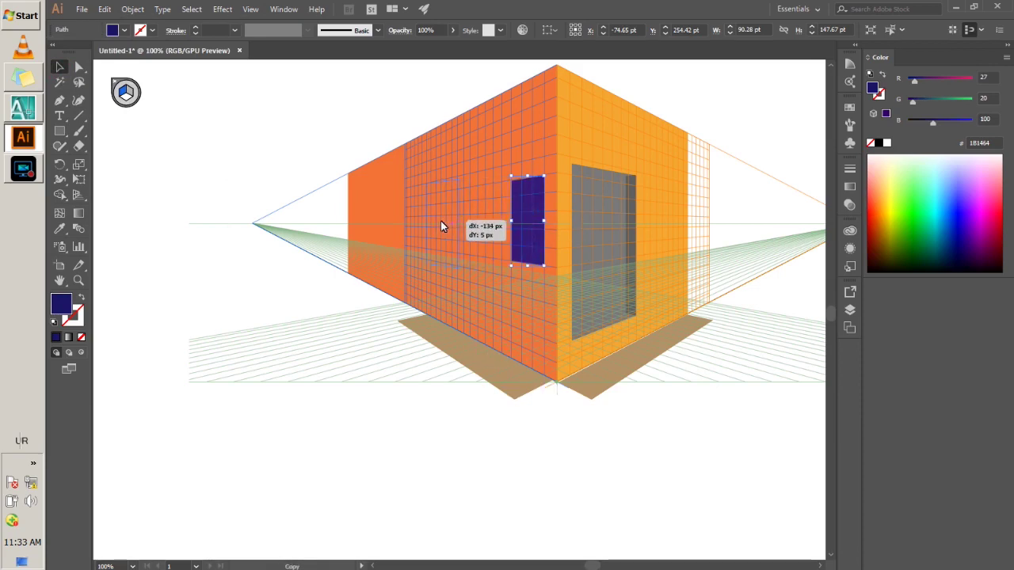
{"action": "mouse_move", "coordinate": [461, 225]}
{"action": "left_mouse_down"}
{"action": "mouse_move", "coordinate": [495, 225]}
{"action": "mouse_move", "coordinate": [452, 223]}
{"action": "left_mouse_up"}
{"action": "key", "text": "ctrl+z"}
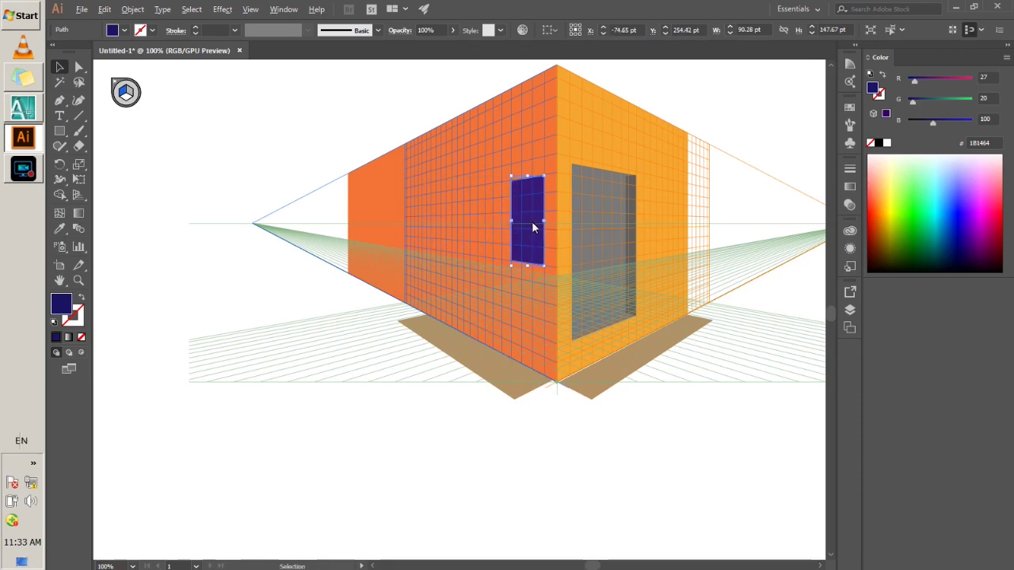
{"action": "left_click_drag", "start_coordinate": [529, 228], "coordinate": [448, 225]}
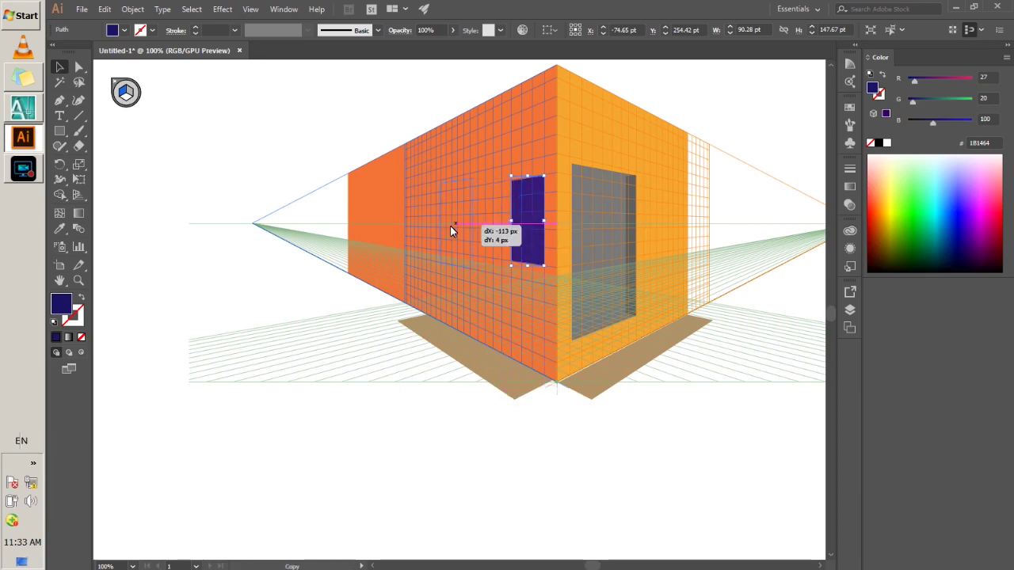
{"action": "key", "text": "ctrl+z"}
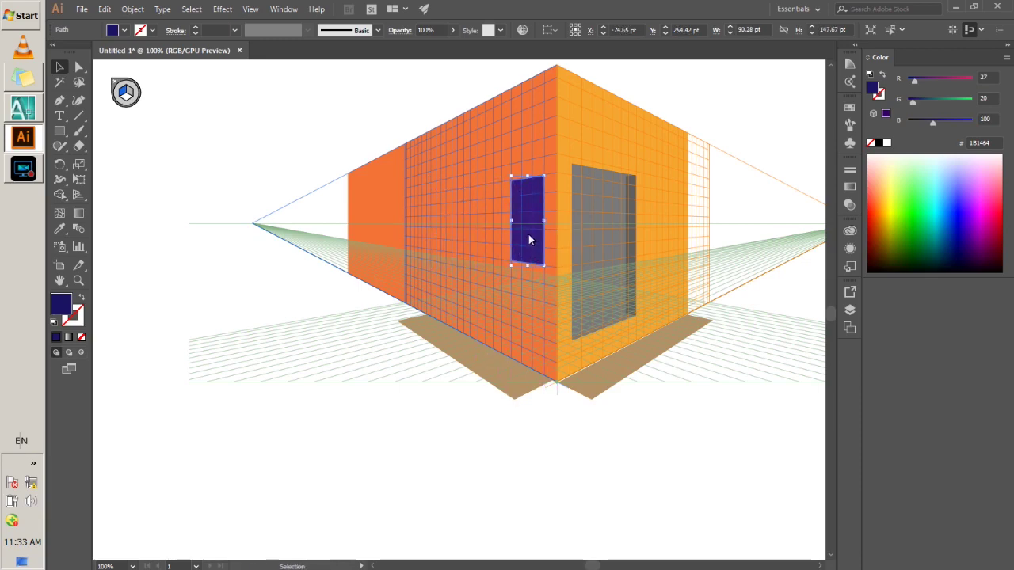
{"action": "key", "text": "alt"}
- Retry the window copy with the Perspective Selection tool and the plain Selection tool, undoing both
{"action": "left_click", "coordinate": [77, 195]}
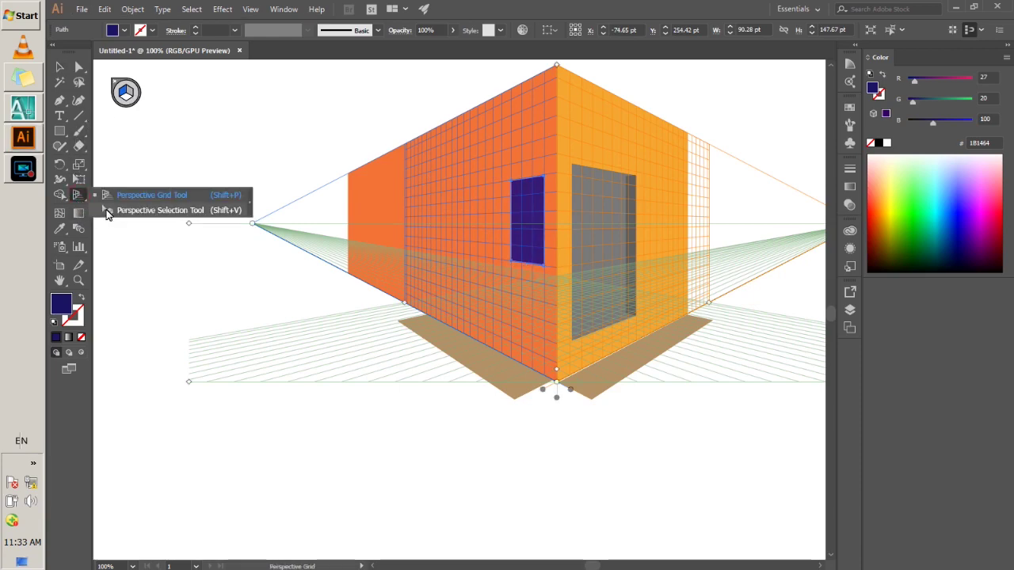
{"action": "left_click", "coordinate": [119, 210]}
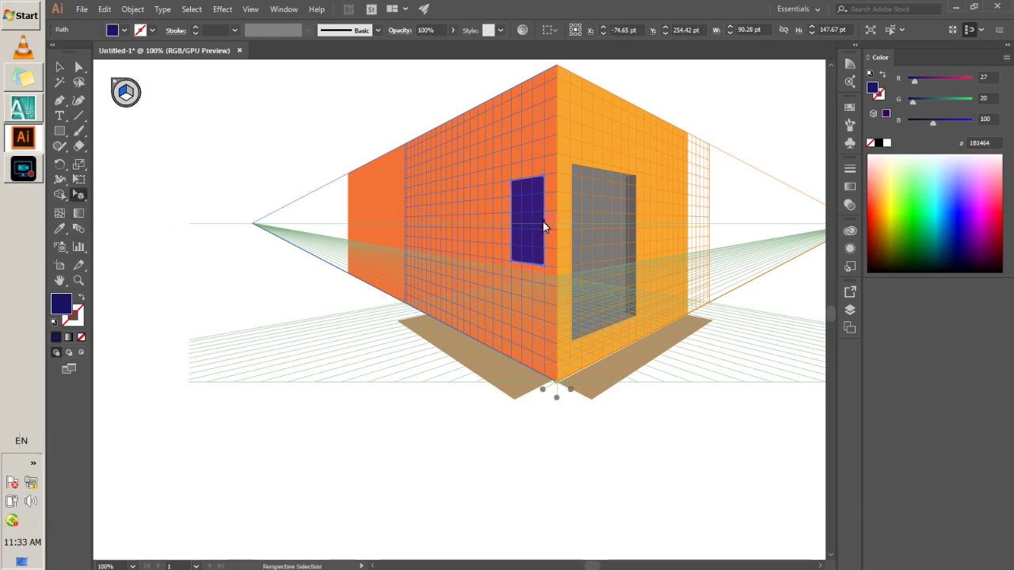
{"action": "left_click_drag", "start_coordinate": [531, 222], "coordinate": [485, 227]}
{"action": "left_click_drag", "start_coordinate": [484, 227], "coordinate": [484, 228]}
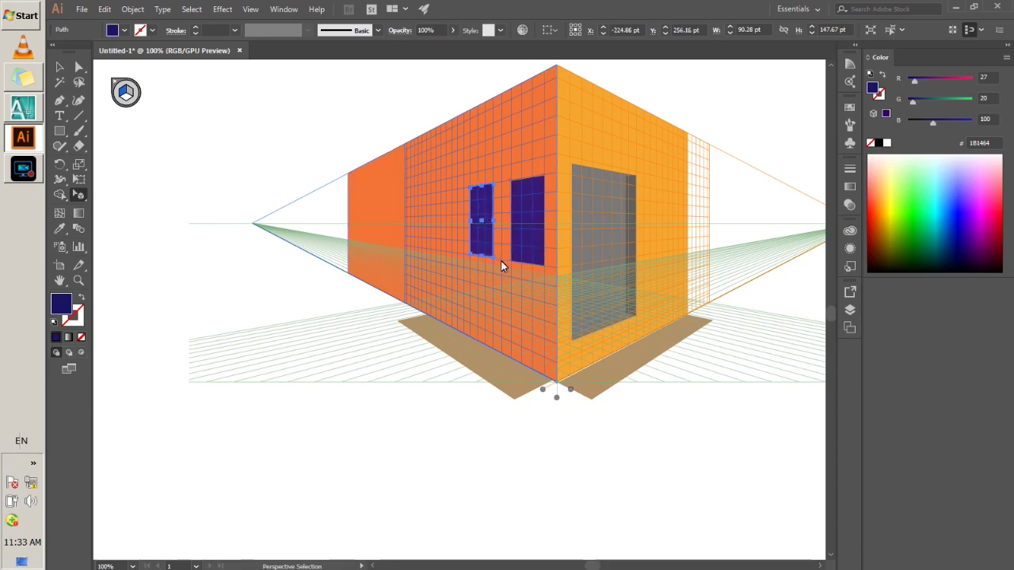
{"action": "key", "text": "ctrl+z"}
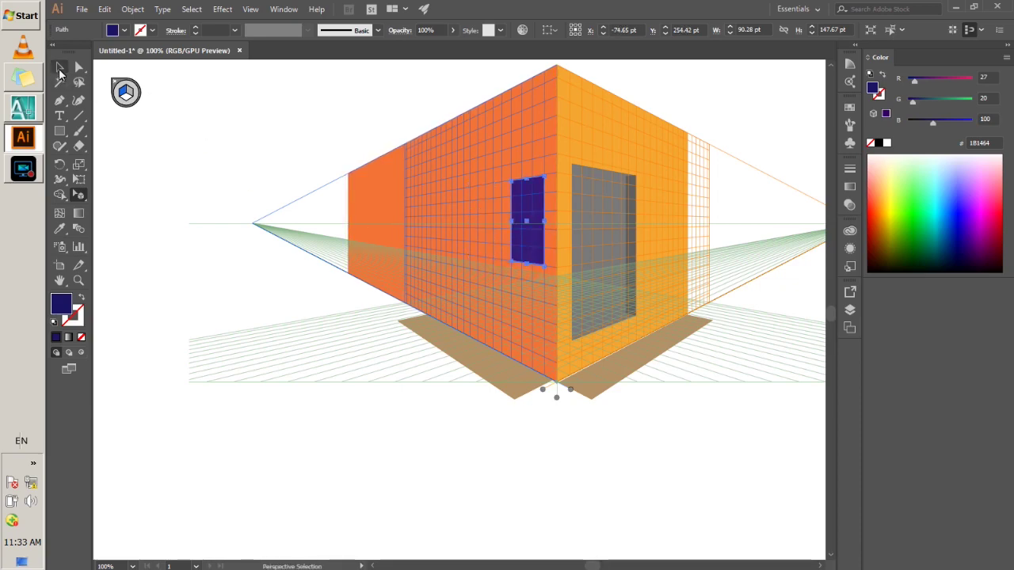
{"action": "left_click", "coordinate": [59, 70]}
{"action": "left_click_drag", "start_coordinate": [528, 232], "coordinate": [309, 234]}
{"action": "key", "text": "ctrl+z"}
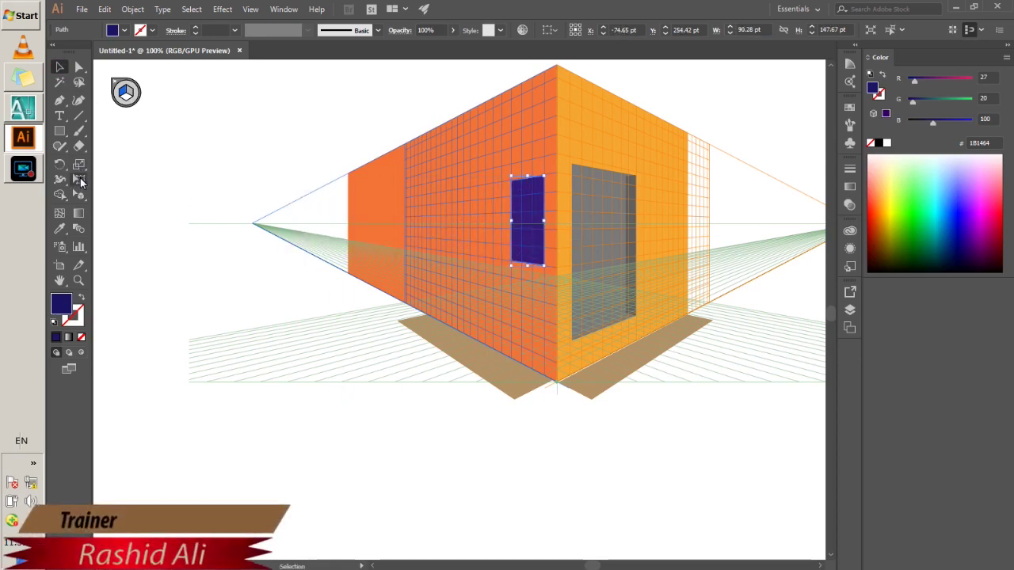
- Alt-drag a perspective copy of the window left, then repeat it with Ctrl+D for four windows
{"action": "left_click", "coordinate": [80, 182]}
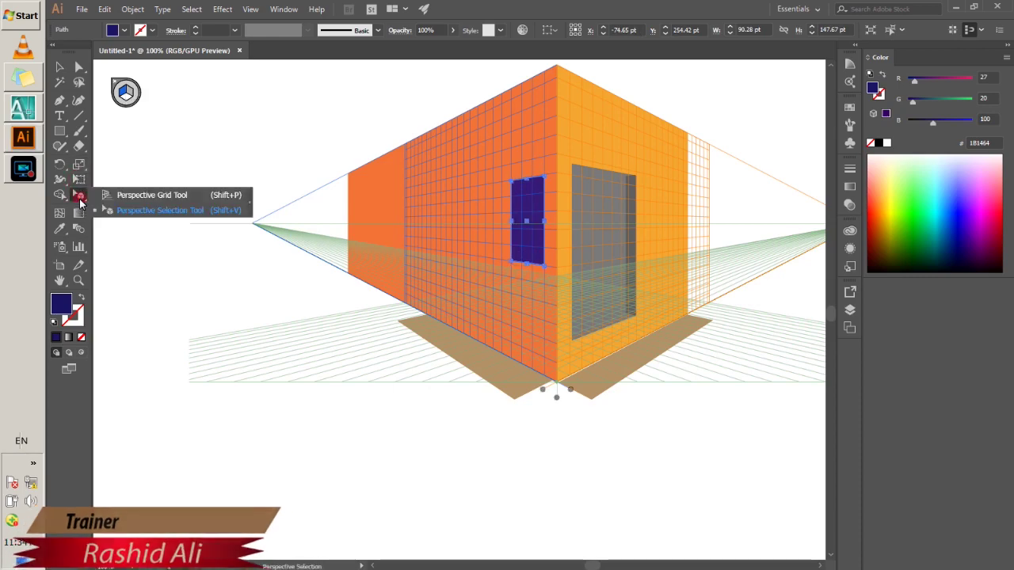
{"action": "left_click_drag", "start_coordinate": [79, 194], "coordinate": [119, 208]}
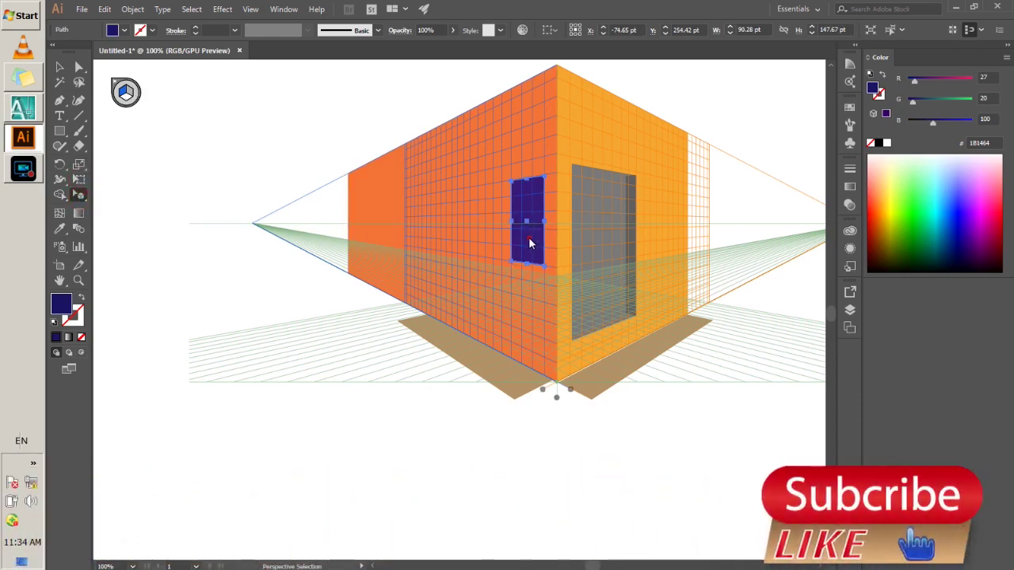
{"action": "left_click_drag", "start_coordinate": [531, 242], "coordinate": [485, 242]}
{"action": "left_click_drag", "start_coordinate": [484, 236], "coordinate": [484, 236]}
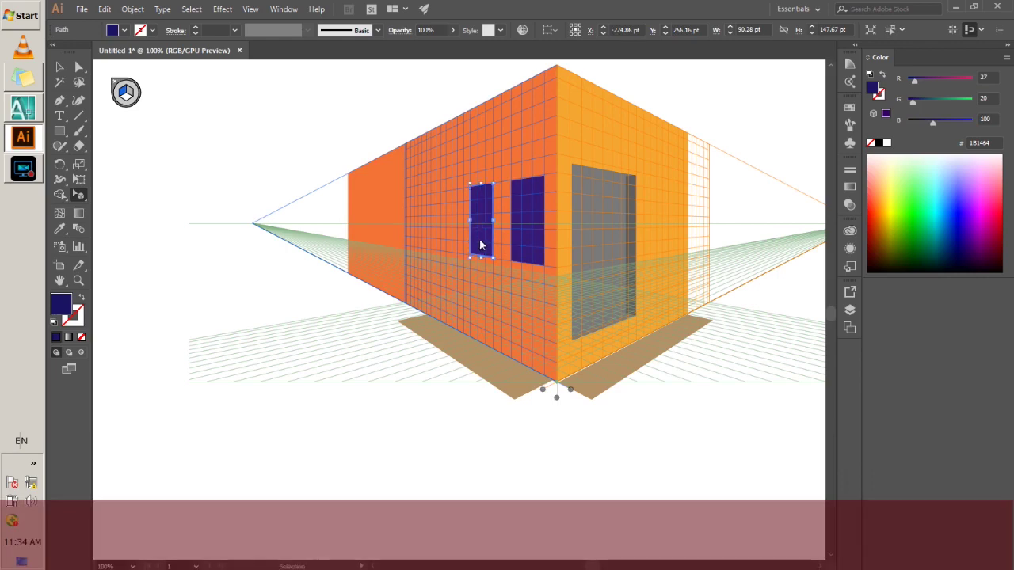
{"action": "key", "text": "ctrl+d"}
{"action": "key", "text": "ctrl+d"}
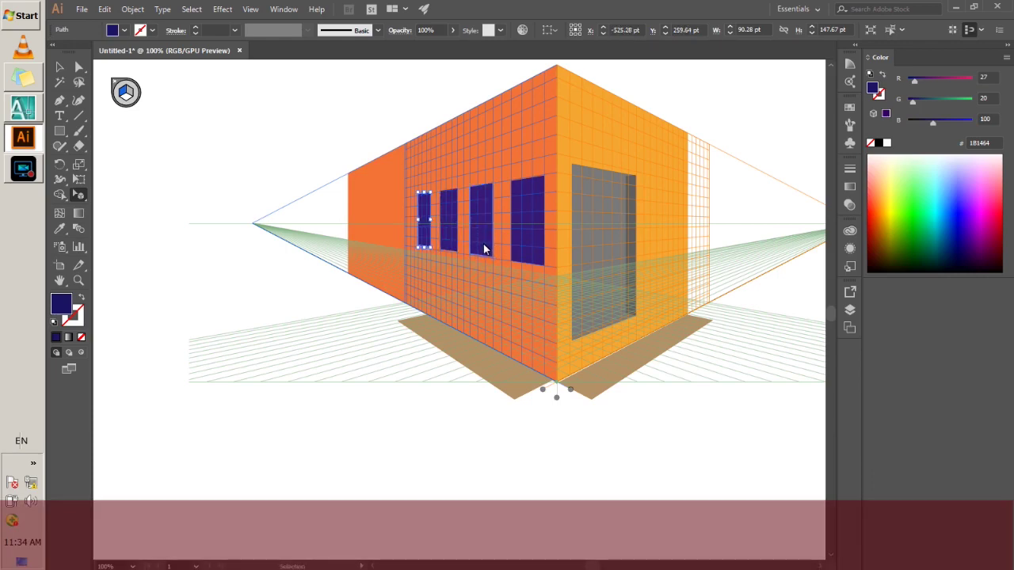
{"action": "key", "text": "shift+v"}
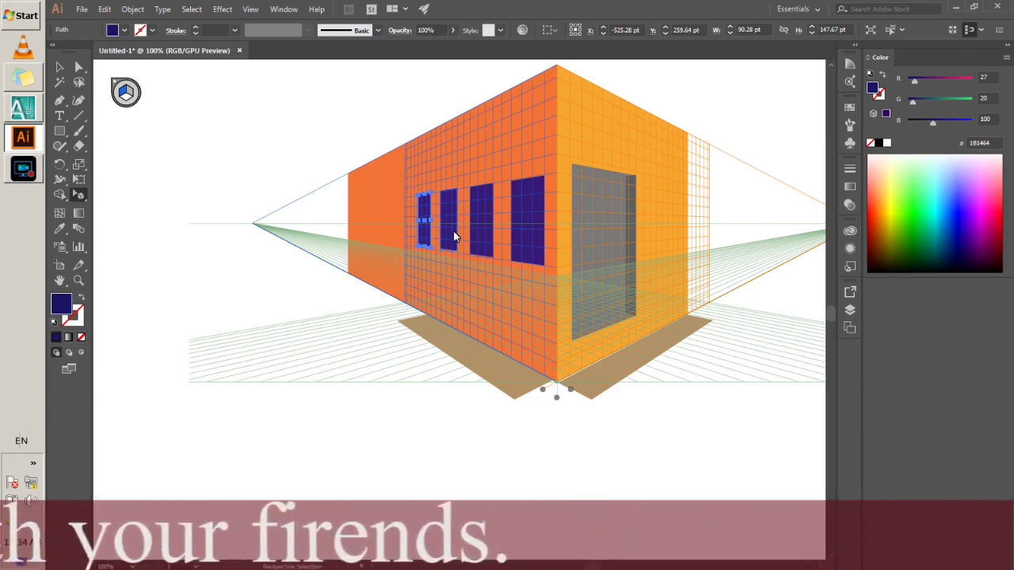
- Draw a thin rectangle on the left wall plane along the nearest window's left edge
{"action": "key", "text": "m"}
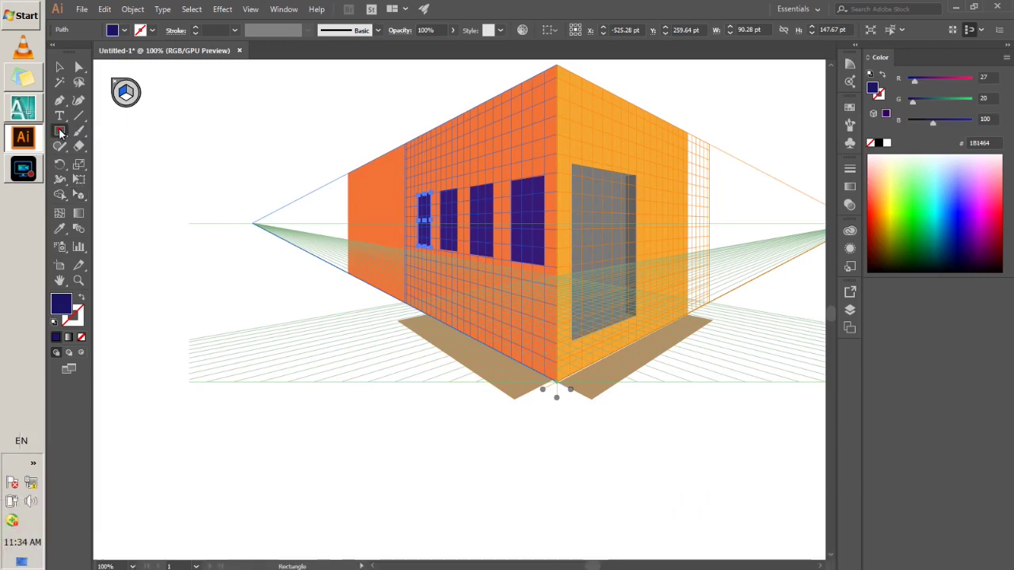
{"action": "key", "text": "ctrl+shift+a"}
{"action": "left_click", "coordinate": [132, 94]}
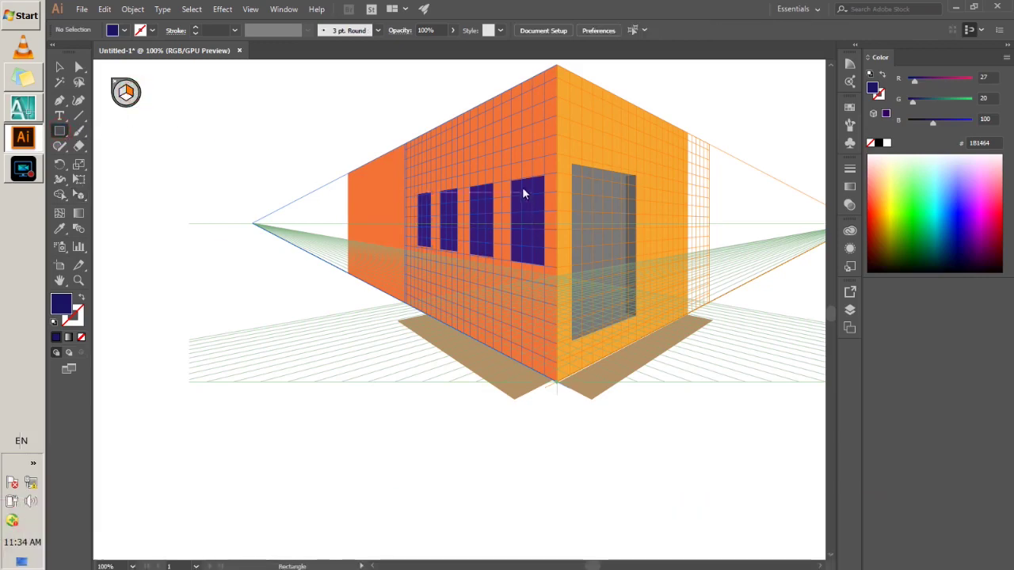
{"action": "left_click_drag", "start_coordinate": [512, 186], "coordinate": [520, 264]}
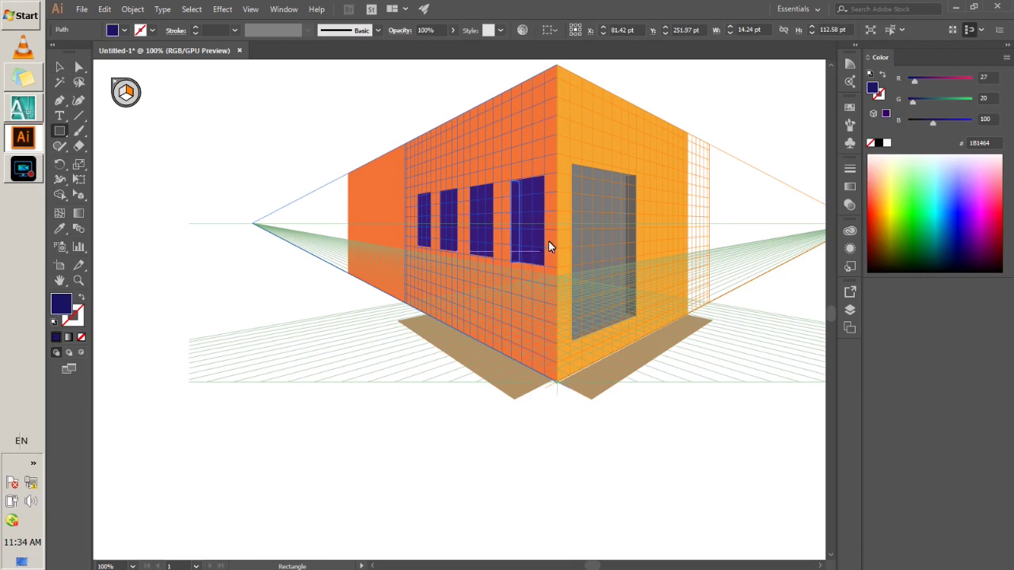
{"action": "scroll", "coordinate": [549, 246], "scroll_direction": "up", "scroll_amount": 1, "text": "alt"}
{"action": "scroll", "coordinate": [566, 217], "scroll_direction": "up", "scroll_amount": 2, "text": "alt"}
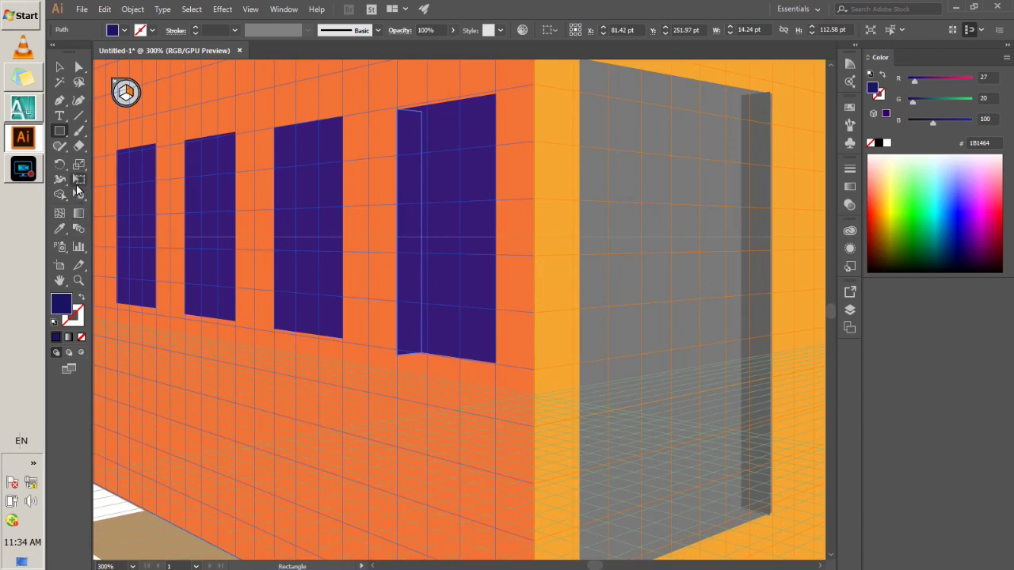
{"action": "left_click", "coordinate": [79, 230]}
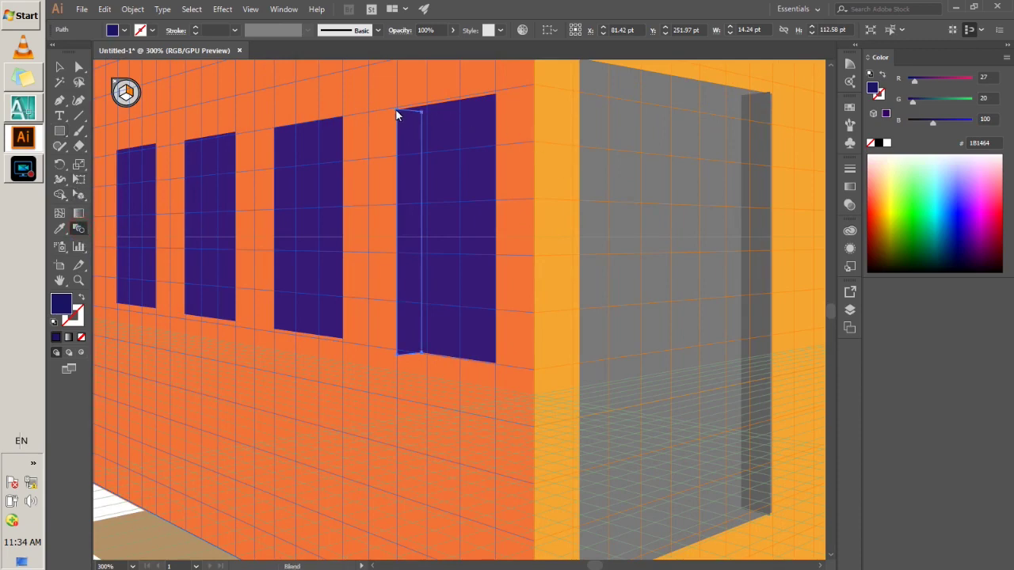
- Select the Perspective Selection tool, dismissing the Perspective Grid options dialog that appears
{"action": "double_click", "coordinate": [80, 196]}
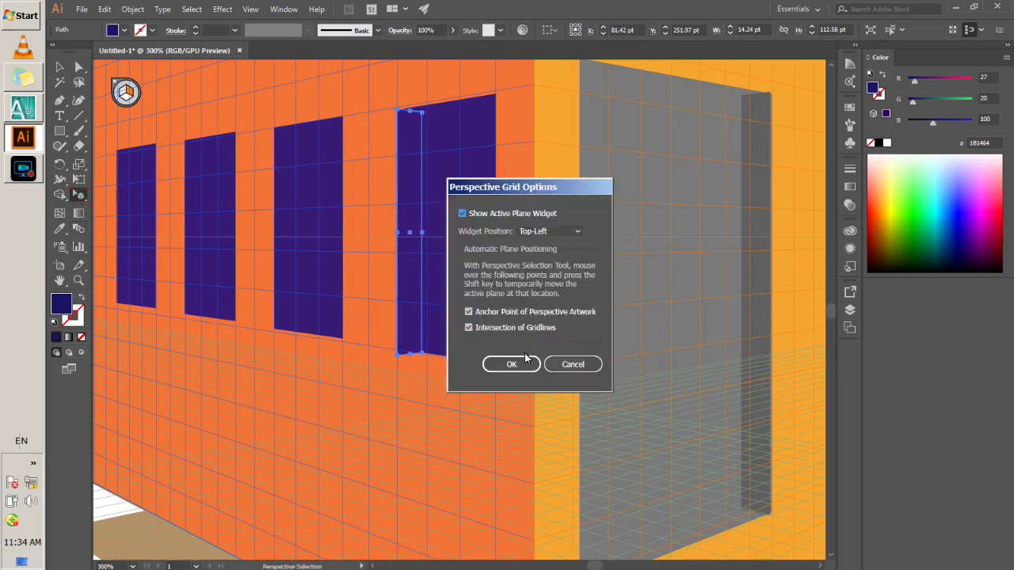
{"action": "left_click", "coordinate": [573, 364]}
{"action": "key", "text": "v"}
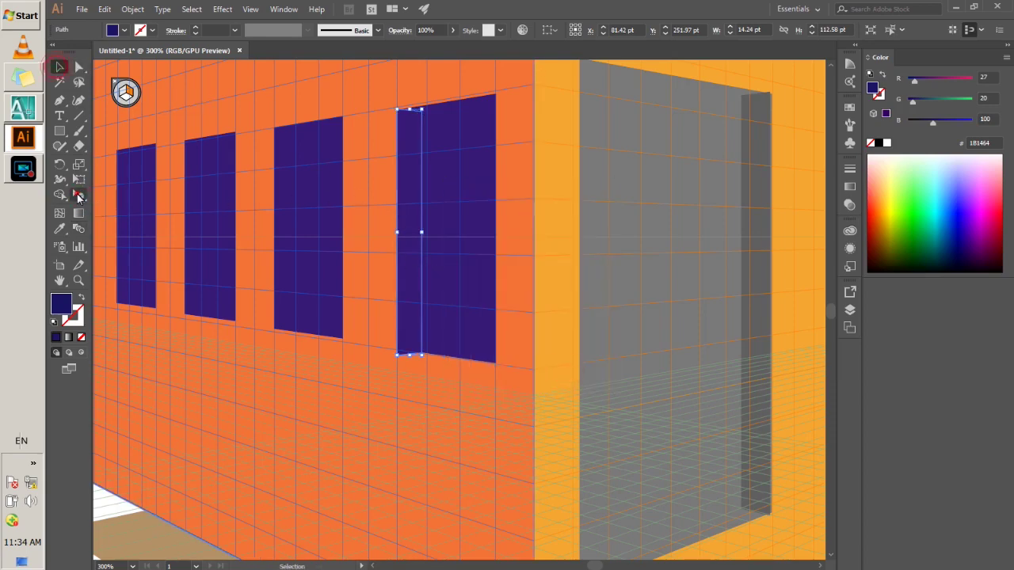
{"action": "double_click", "coordinate": [79, 196]}
{"action": "left_click", "coordinate": [572, 364]}
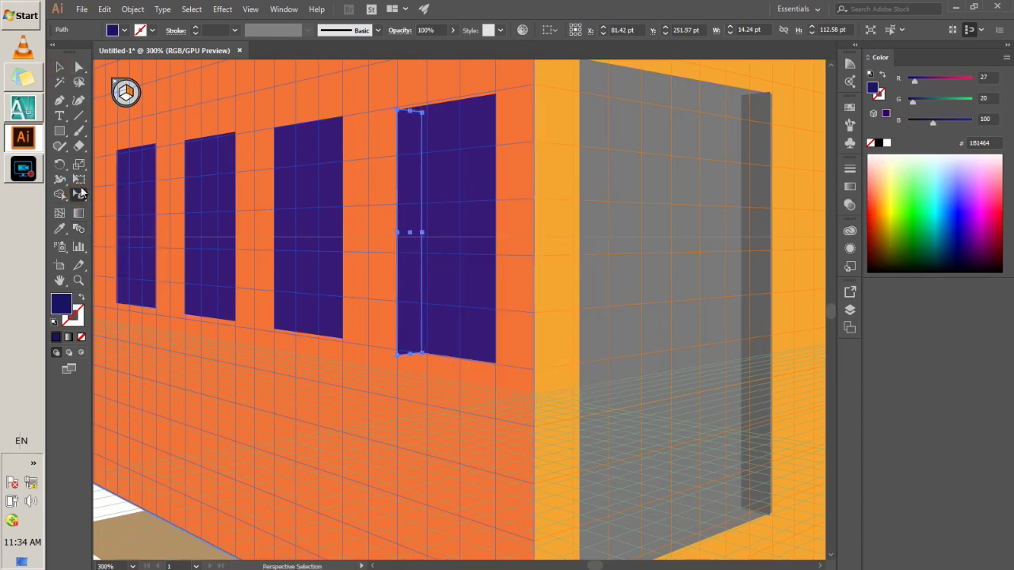
- Reshape and move the strip until it is about 109.57 pt tall, matching the window
{"action": "left_click", "coordinate": [80, 69]}
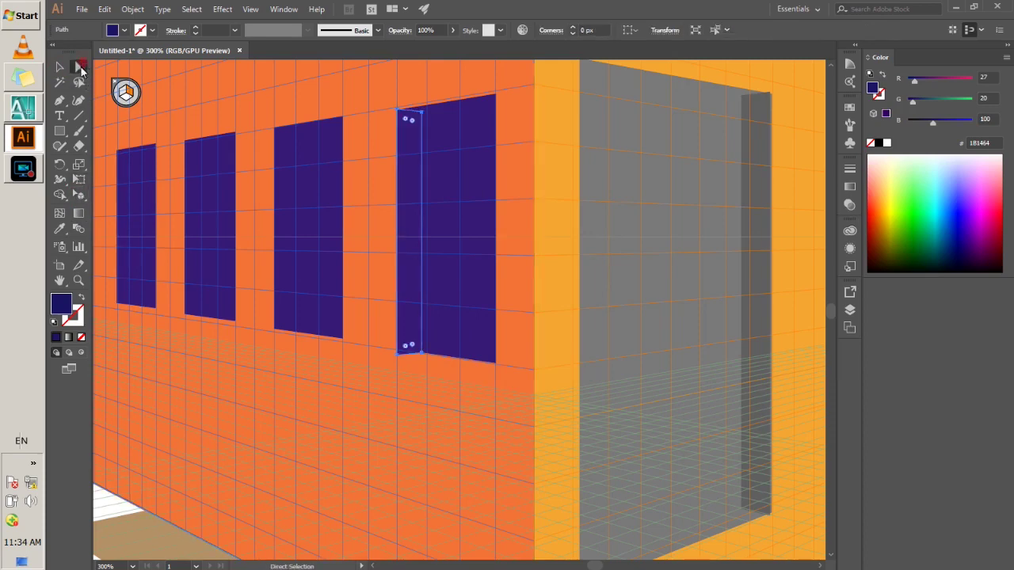
{"action": "mouse_move", "coordinate": [400, 110]}
{"action": "left_mouse_down"}
{"action": "mouse_move", "coordinate": [397, 353]}
{"action": "mouse_move", "coordinate": [409, 428]}
{"action": "left_mouse_up"}
{"action": "key", "text": "v"}
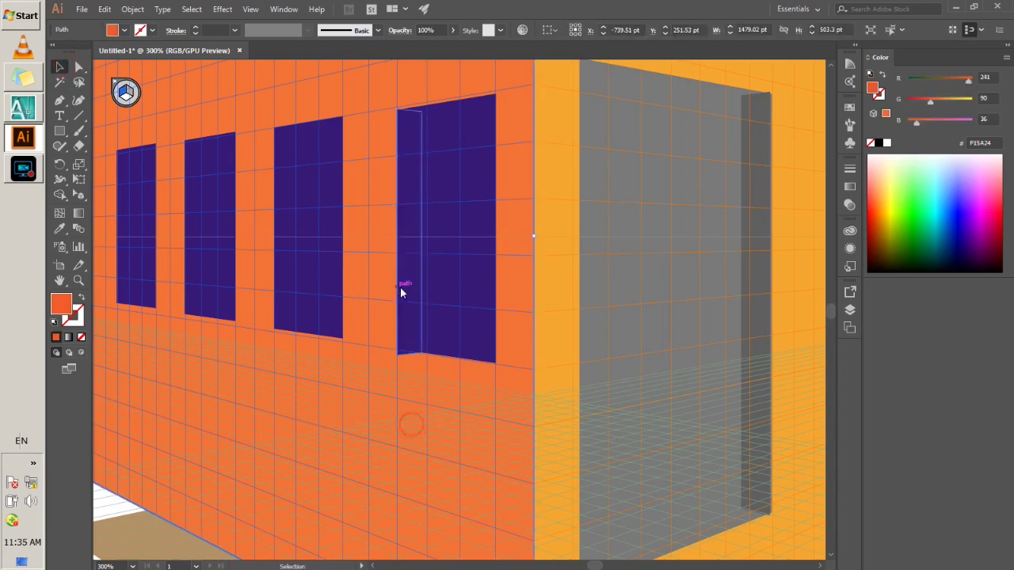
{"action": "left_click_drag", "start_coordinate": [409, 287], "coordinate": [412, 289]}
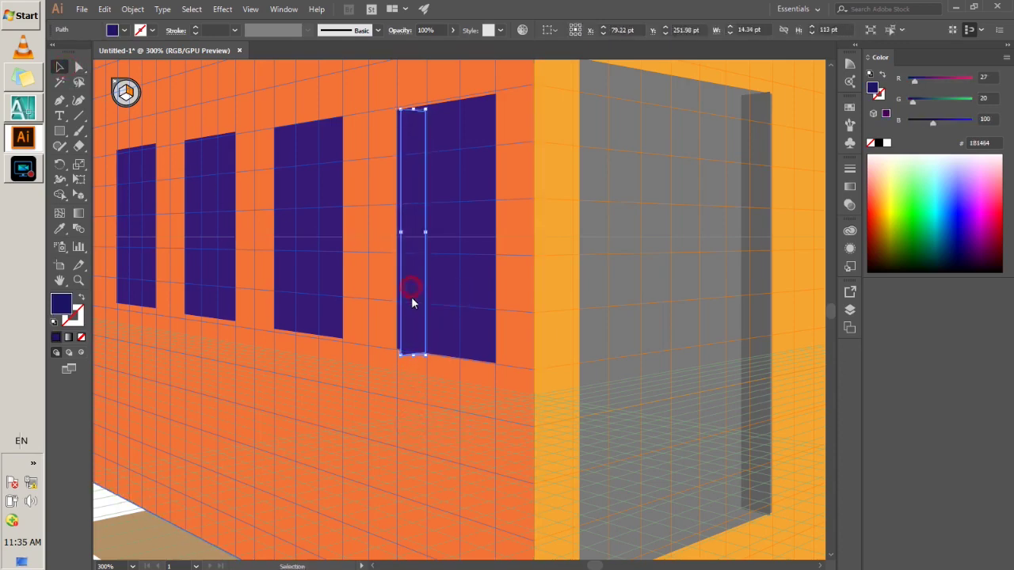
{"action": "left_click_drag", "start_coordinate": [411, 338], "coordinate": [408, 339]}
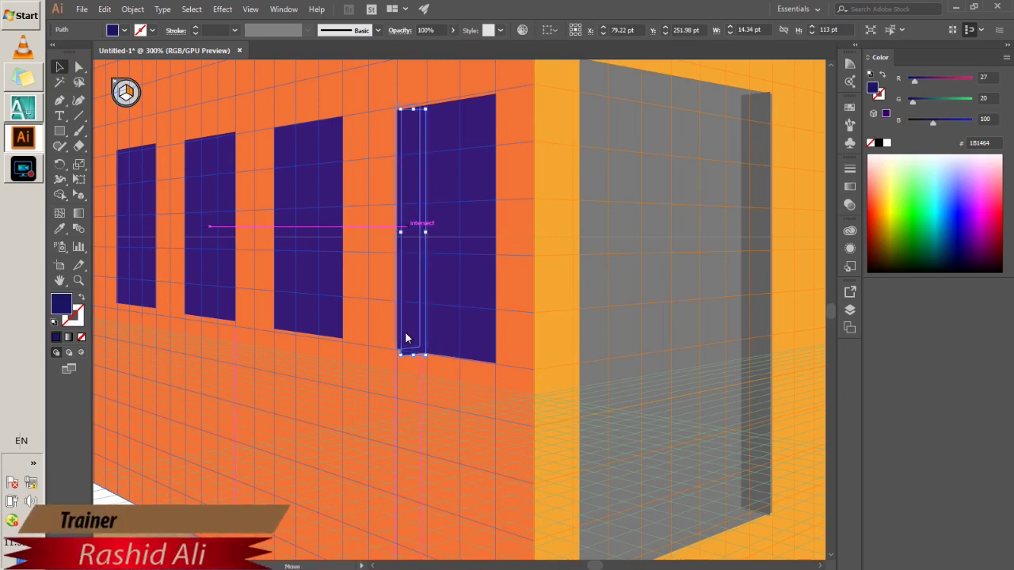
{"action": "left_click_drag", "start_coordinate": [407, 338], "coordinate": [408, 331]}
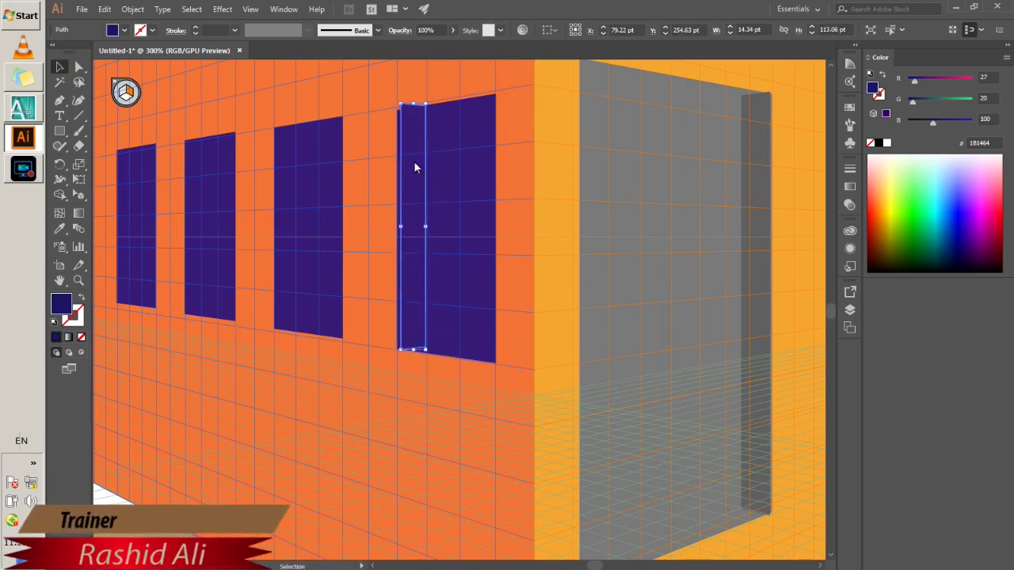
{"action": "left_click_drag", "start_coordinate": [412, 104], "coordinate": [409, 136]}
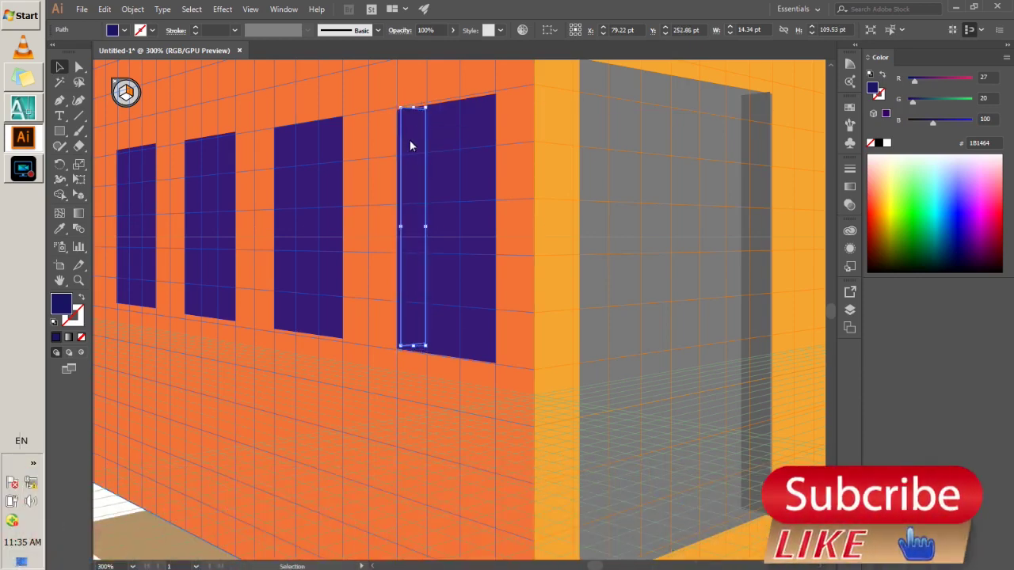
- Fill the strip light blue (29ABE2) and fine-tune its position and width
{"action": "left_click", "coordinate": [124, 33]}
{"action": "left_click", "coordinate": [133, 68]}
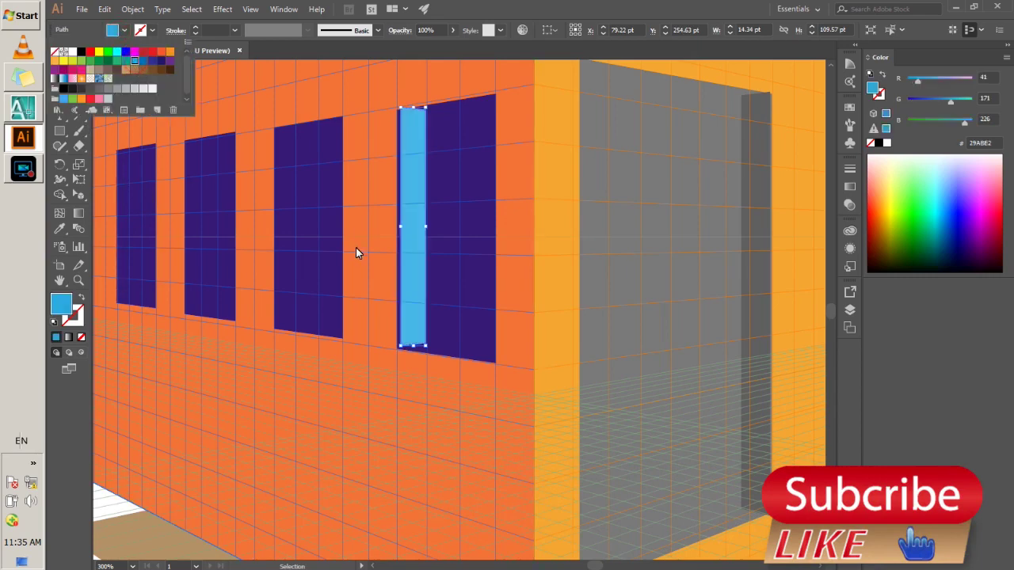
{"action": "left_click", "coordinate": [396, 385]}
{"action": "left_click_drag", "start_coordinate": [415, 217], "coordinate": [408, 224]}
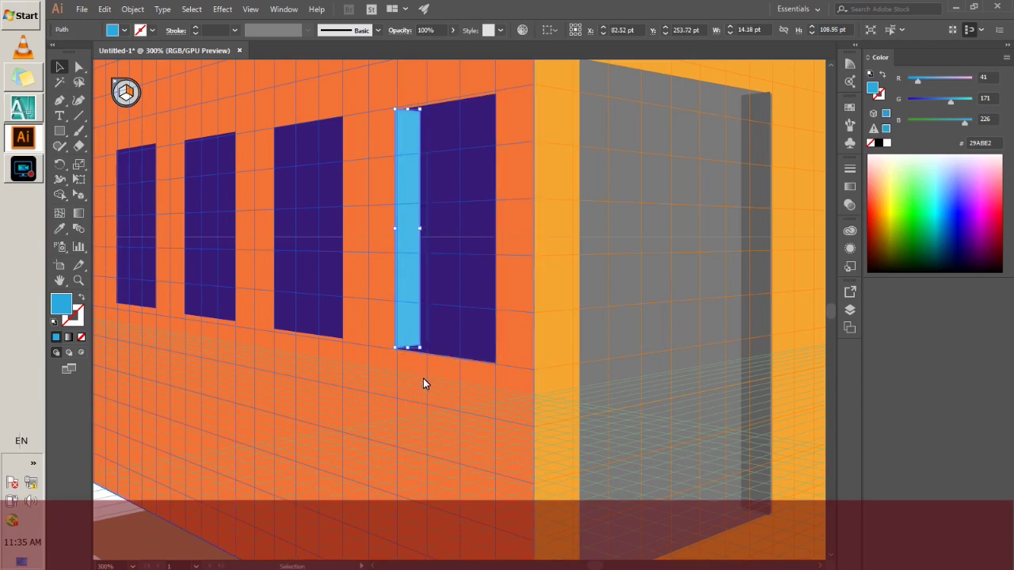
{"action": "key", "text": "ctrl+shift+a"}
{"action": "key", "text": "ctrl+minus"}
{"action": "key", "text": "ctrl+minus"}
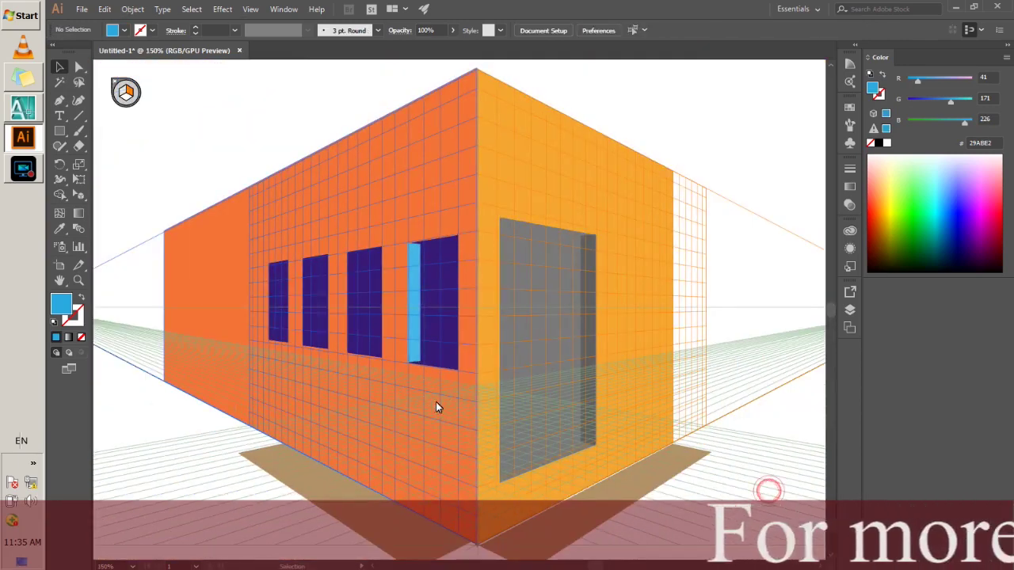
{"action": "left_click", "coordinate": [418, 298]}
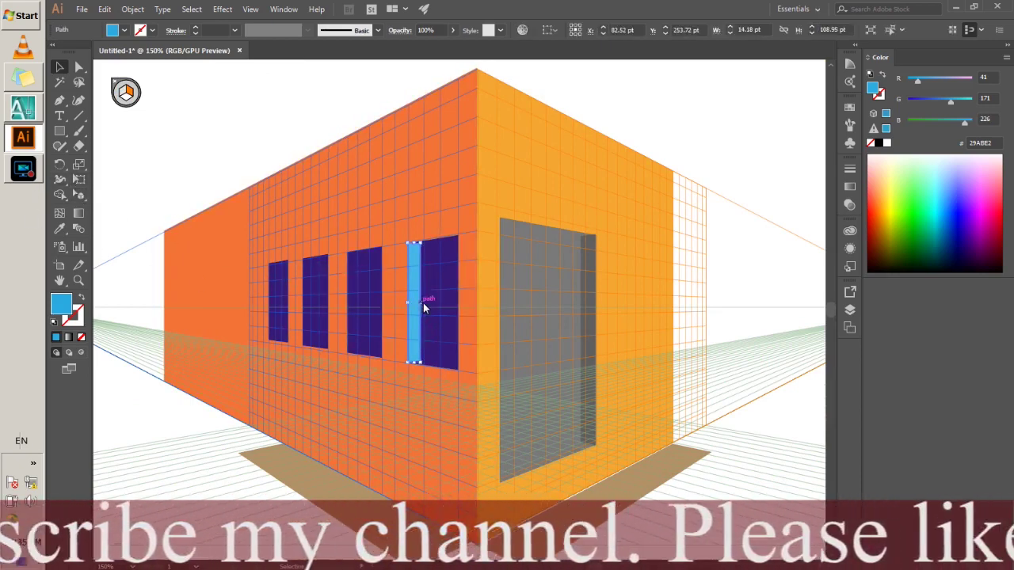
{"action": "left_click_drag", "start_coordinate": [422, 303], "coordinate": [417, 304]}
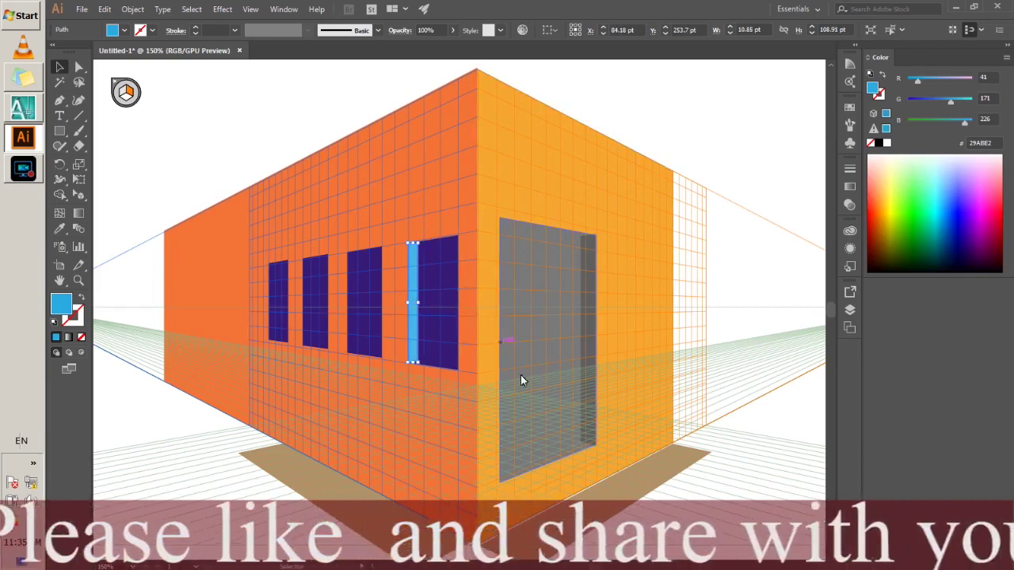
{"action": "left_click", "coordinate": [797, 416]}
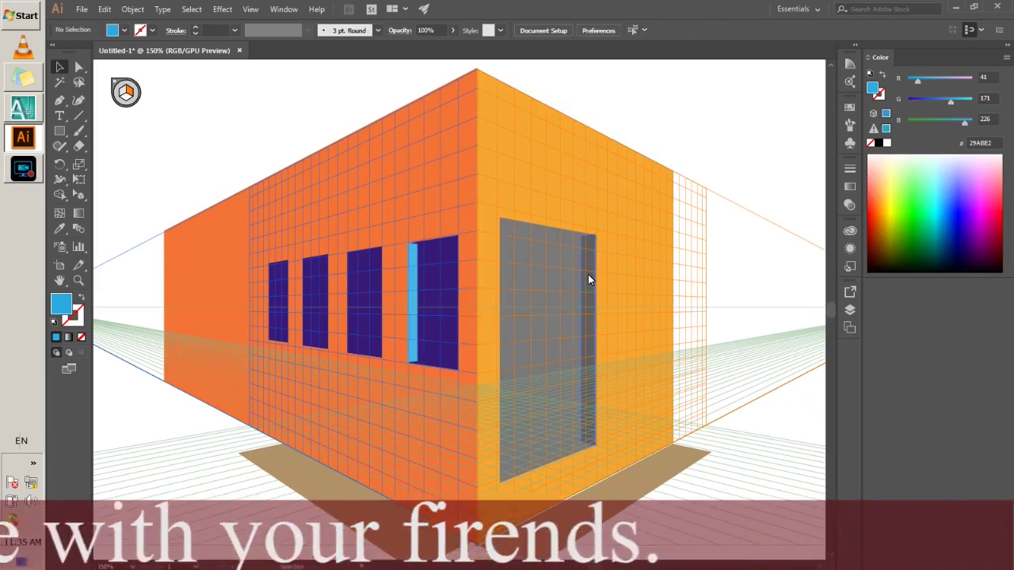
- Copy the light-blue strip further left, then delete the misplaced copy
{"action": "scroll", "coordinate": [414, 317], "scroll_direction": "up", "scroll_amount": 2}
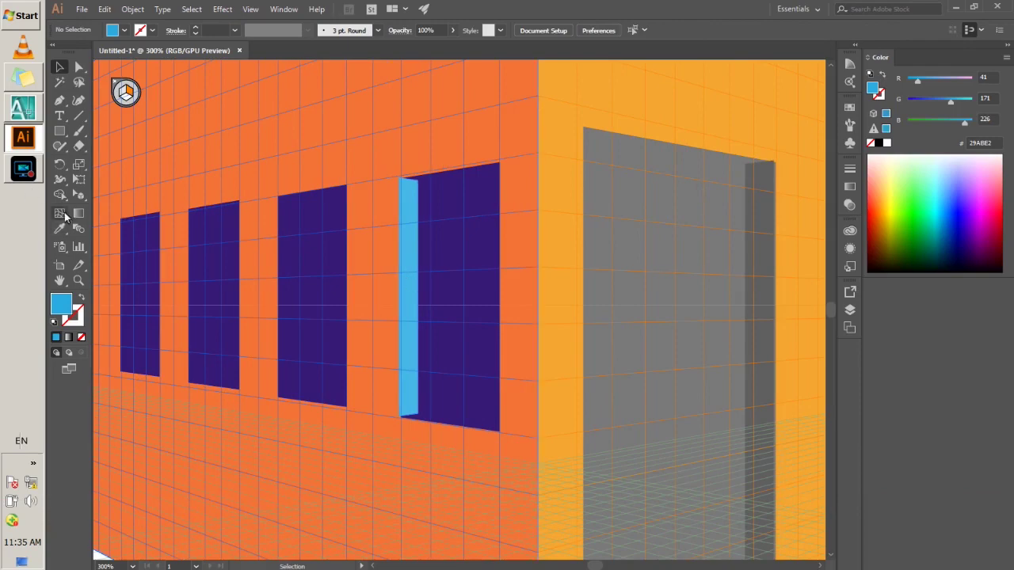
{"action": "left_click", "coordinate": [79, 195]}
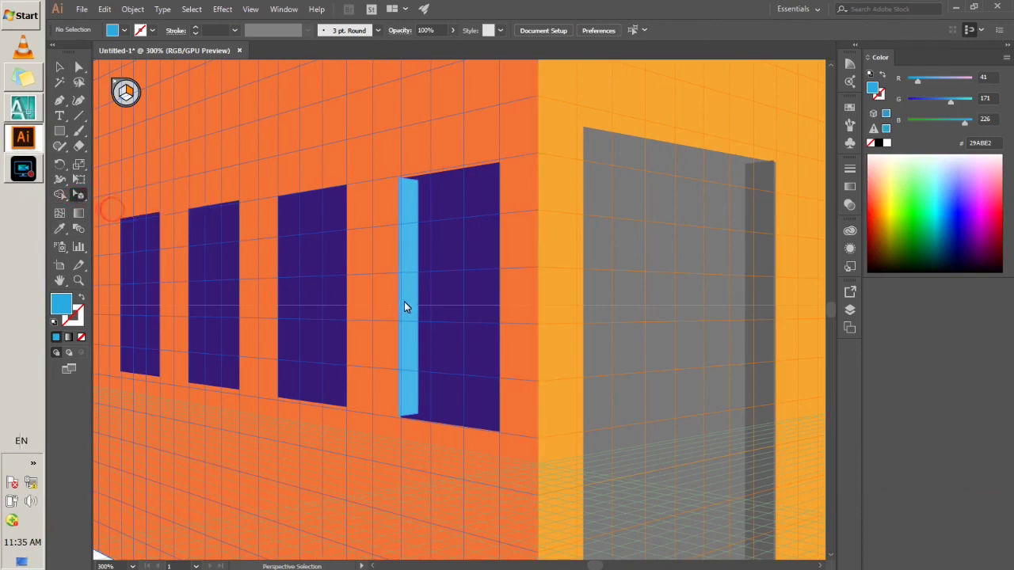
{"action": "left_click_drag", "start_coordinate": [409, 317], "coordinate": [279, 317]}
{"action": "scroll", "coordinate": [365, 302], "scroll_direction": "down", "scroll_amount": 2}
{"action": "scroll", "coordinate": [365, 302], "scroll_direction": "down", "scroll_amount": 2}
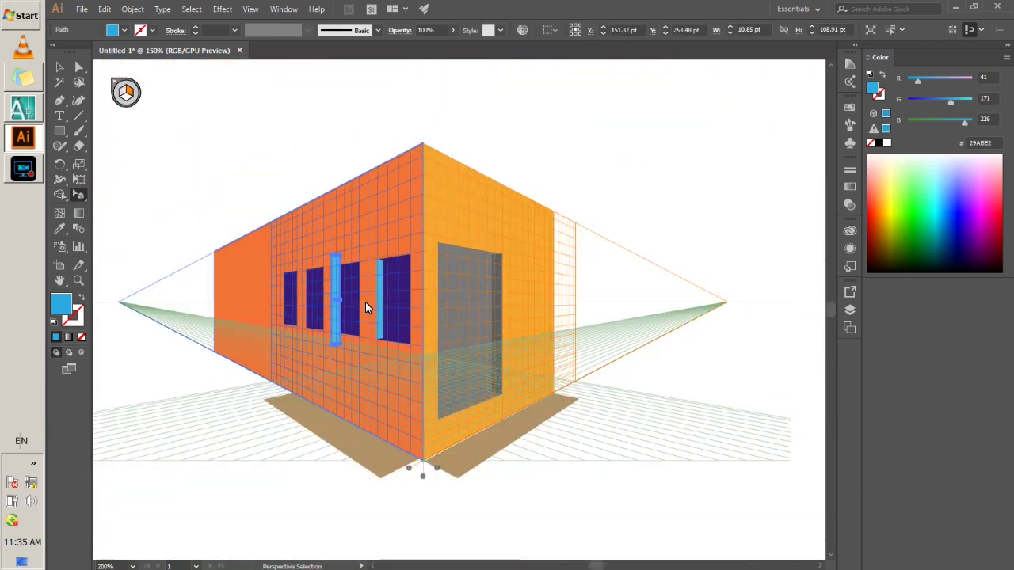
{"action": "scroll", "coordinate": [360, 305], "scroll_direction": "up", "scroll_amount": 2}
{"action": "scroll", "coordinate": [318, 309], "scroll_direction": "up", "scroll_amount": 1}
{"action": "key", "text": "Delete"}
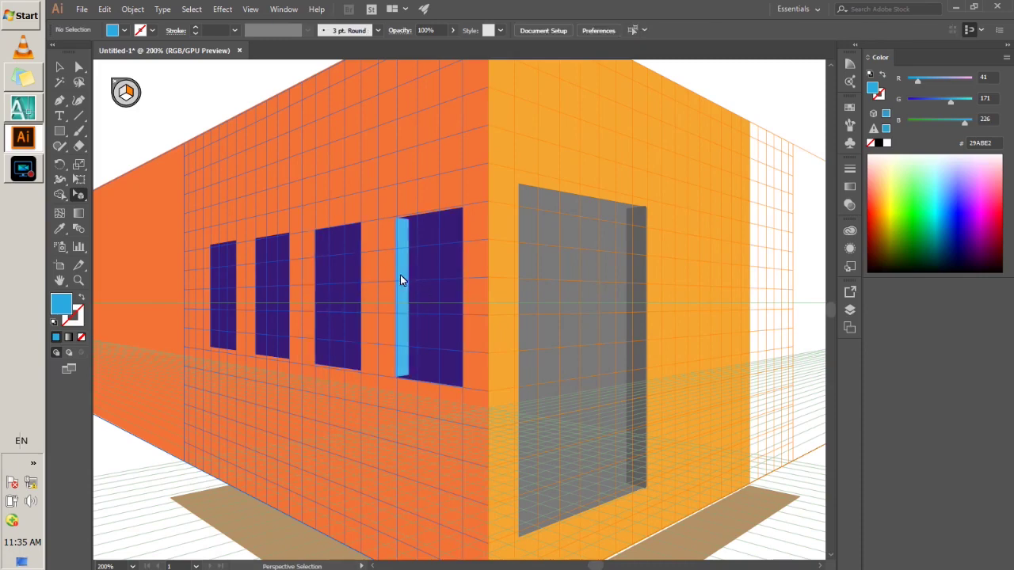
- Copy the light-blue strip toward the third window, nudging it, then undo the attempt
{"action": "left_click", "coordinate": [401, 276]}
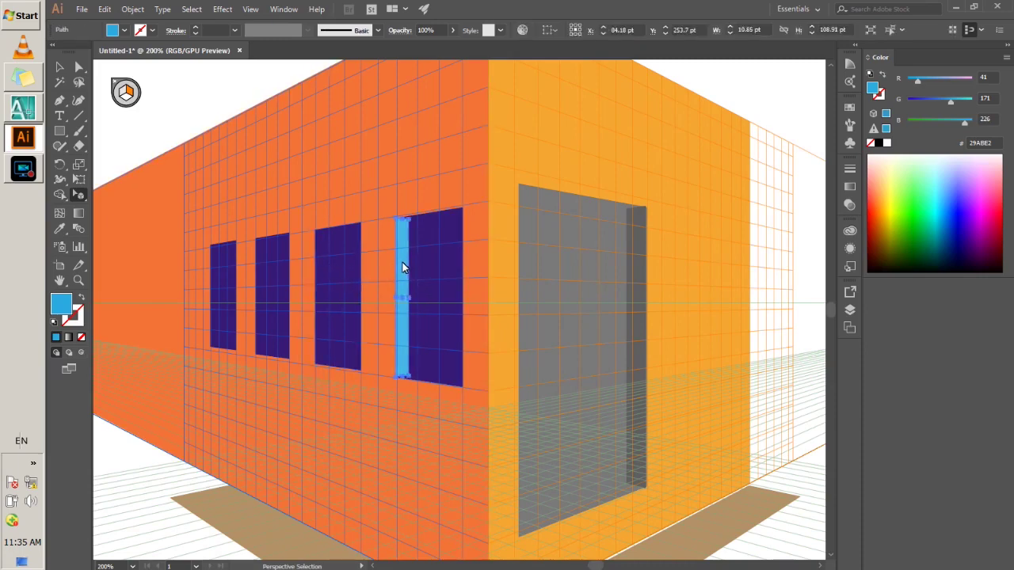
{"action": "left_click_drag", "start_coordinate": [405, 269], "coordinate": [321, 285]}
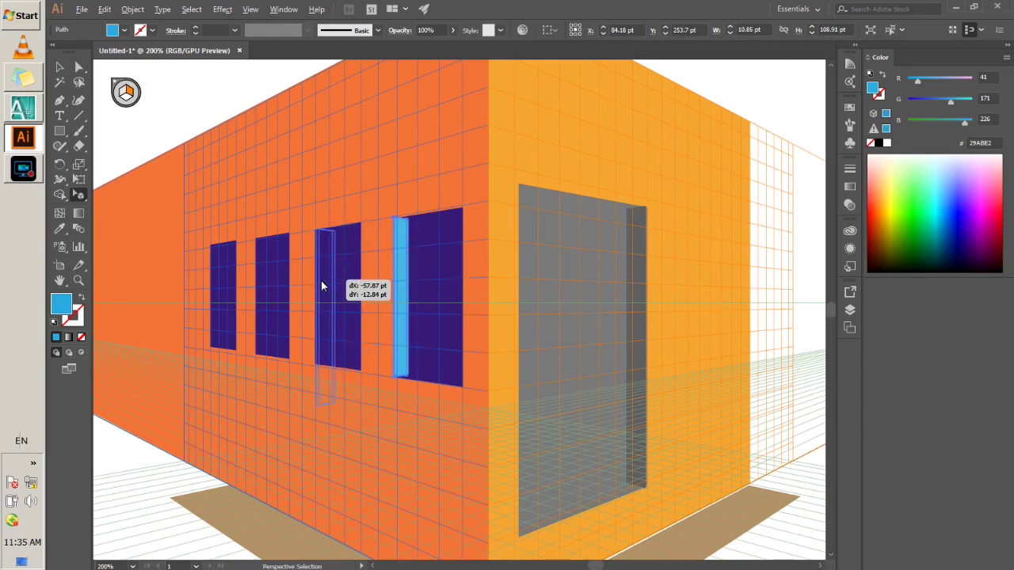
{"action": "left_click_drag", "start_coordinate": [321, 286], "coordinate": [321, 280]}
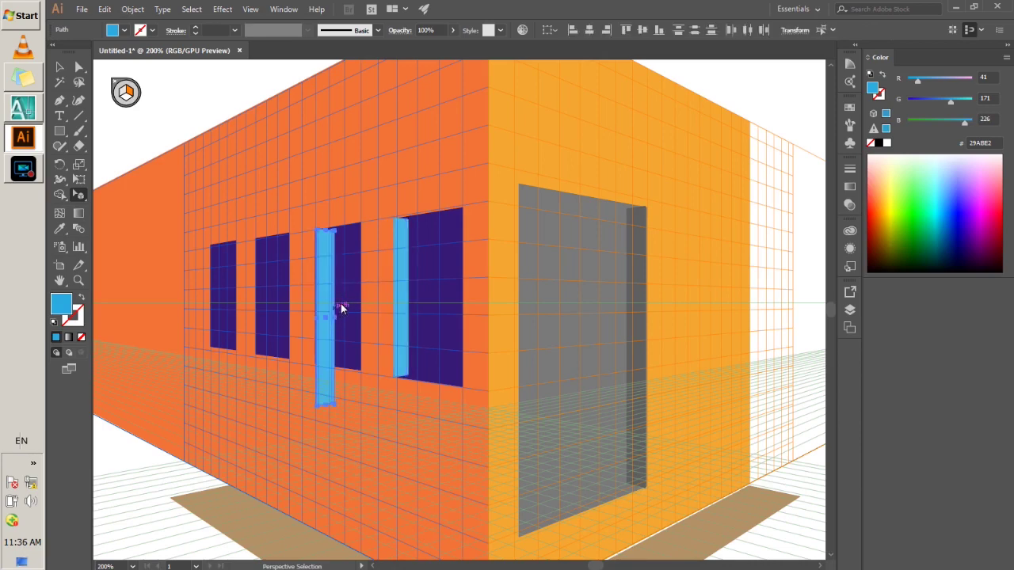
{"action": "key", "text": "shift+Left"}
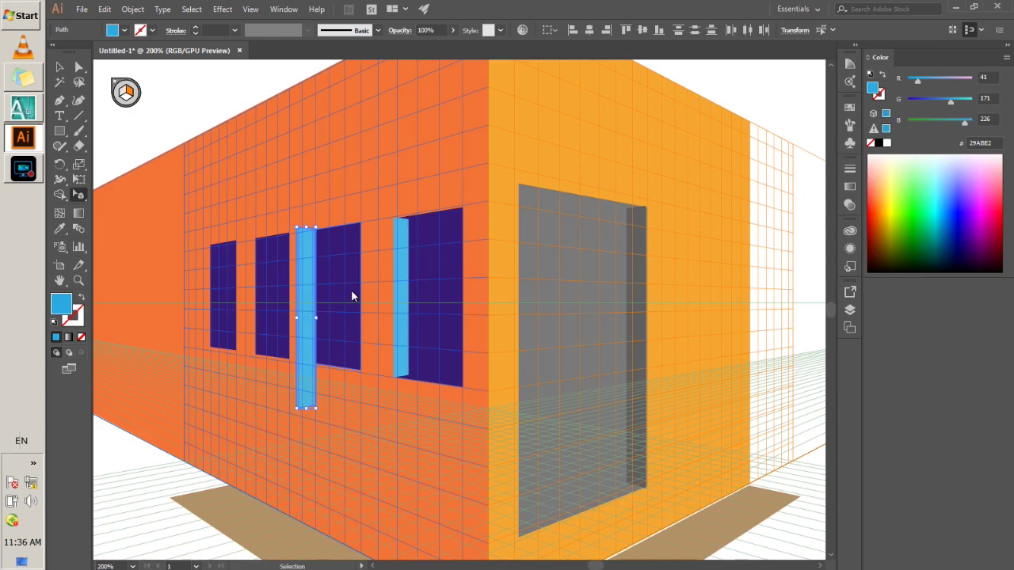
{"action": "key", "text": "ctrl+z"}
{"action": "key", "text": "shift+Left"}
{"action": "key", "text": "ctrl+z"}
{"action": "key", "text": "ctrl+z"}
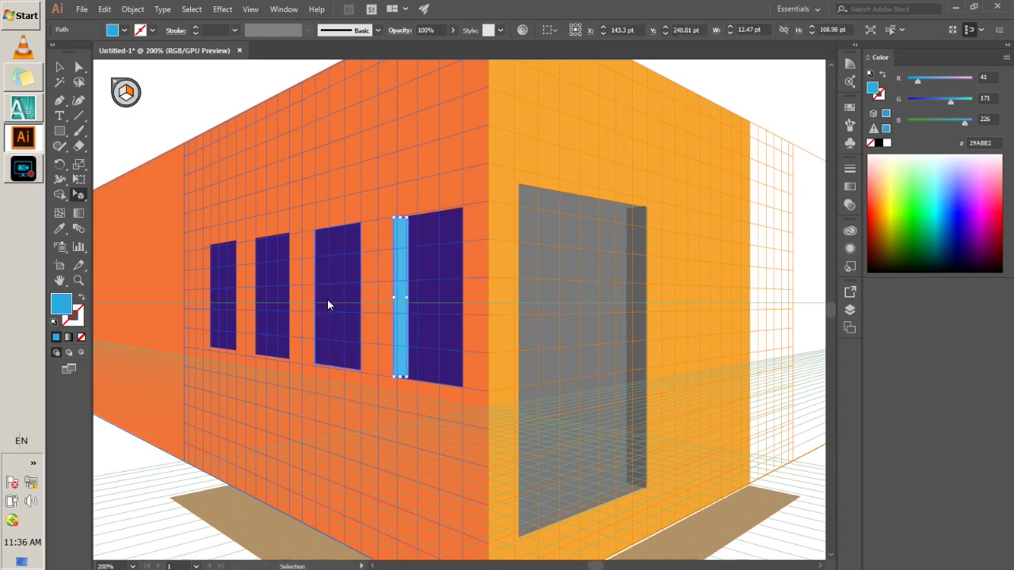
- Recopy the light-blue strip onto the third window and nudge it into place
{"action": "left_click_drag", "start_coordinate": [400, 291], "coordinate": [322, 303]}
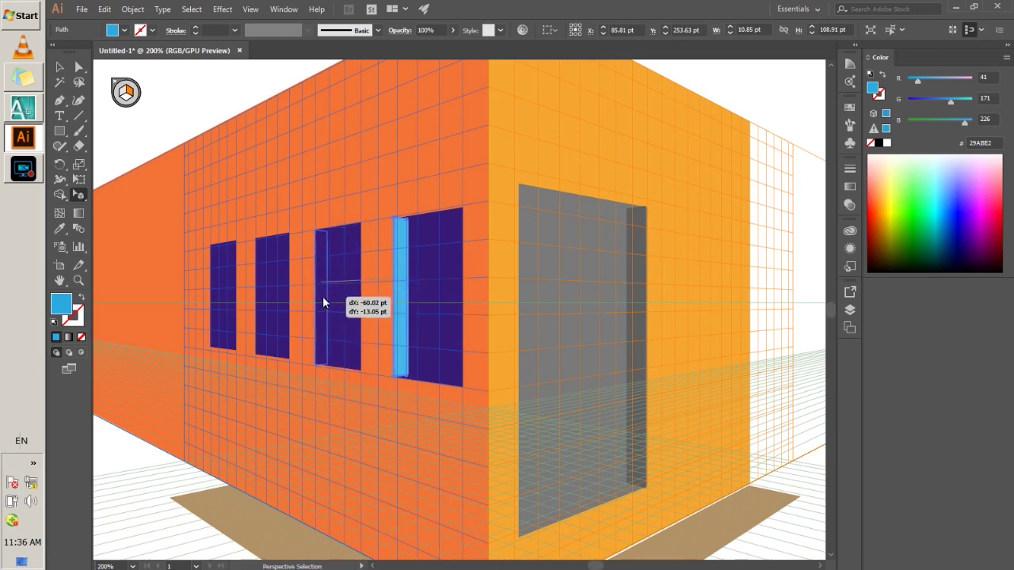
{"action": "left_click_drag", "start_coordinate": [318, 301], "coordinate": [327, 303]}
{"action": "key", "text": "ctrl+z"}
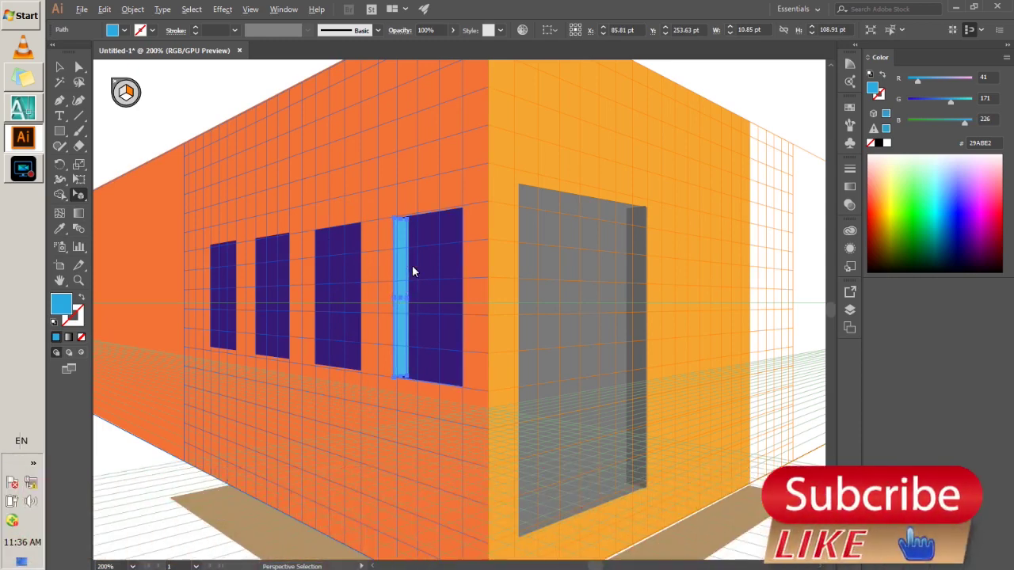
{"action": "left_click_drag", "start_coordinate": [400, 272], "coordinate": [322, 278]}
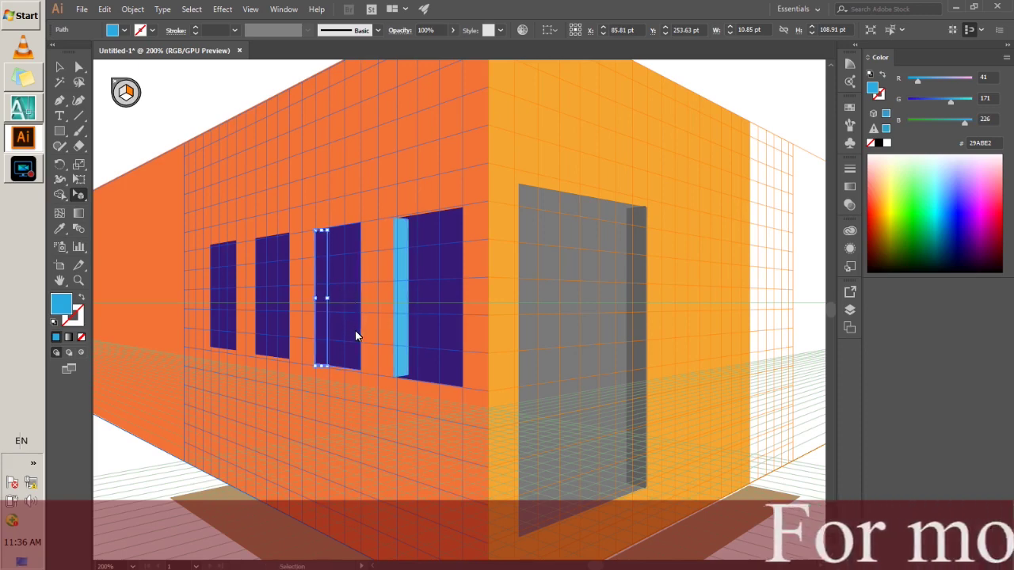
{"action": "key", "text": "Left"}
{"action": "key", "text": "Left"}
{"action": "key", "text": "Left"}
{"action": "key", "text": "Left"}
{"action": "key", "text": "Left"}
{"action": "key", "text": "Left"}
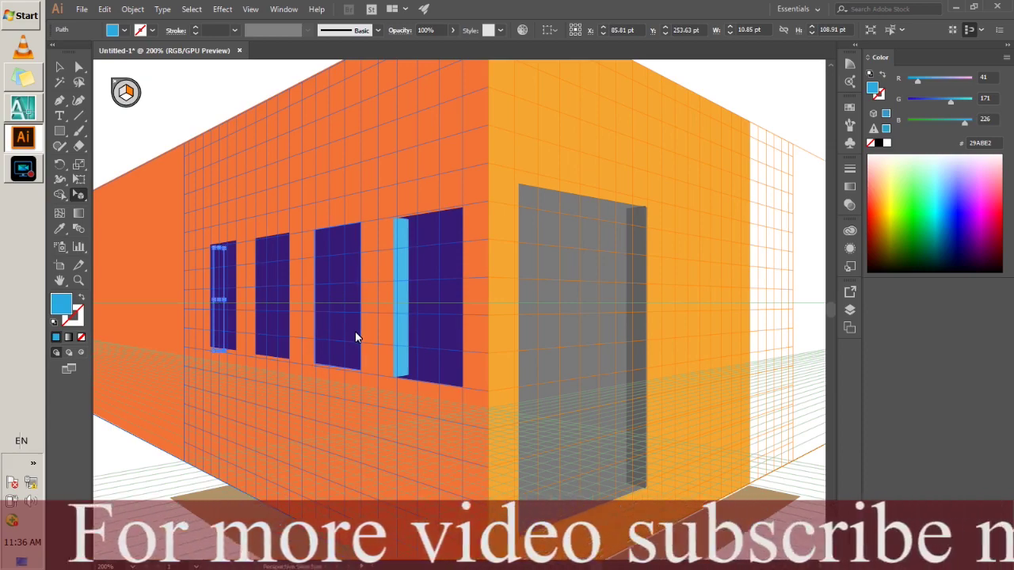
- Send the orange left wall to the back, undoing an accidental send of a window pane
{"action": "left_click", "coordinate": [267, 409]}
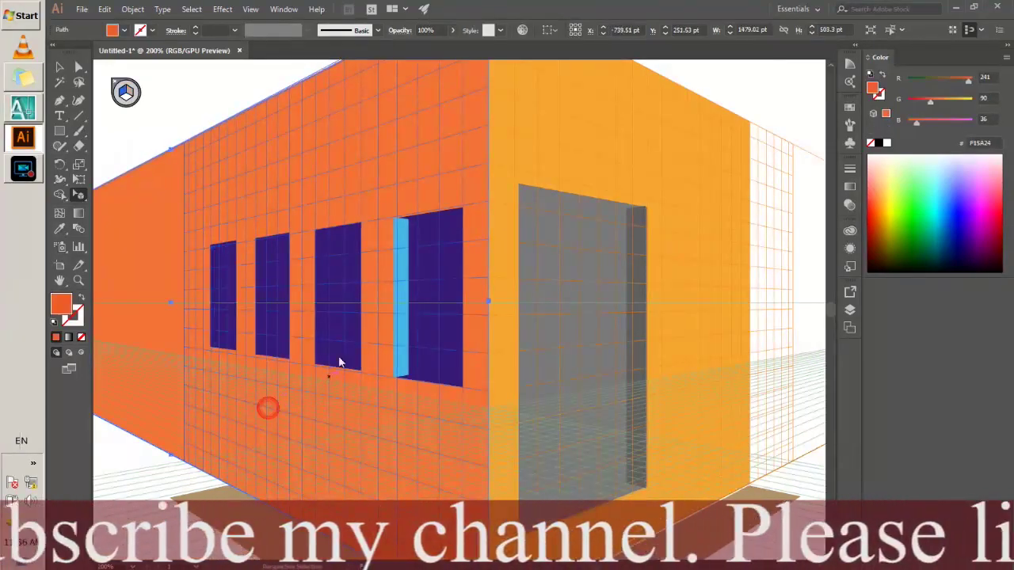
{"action": "right_click", "coordinate": [343, 342]}
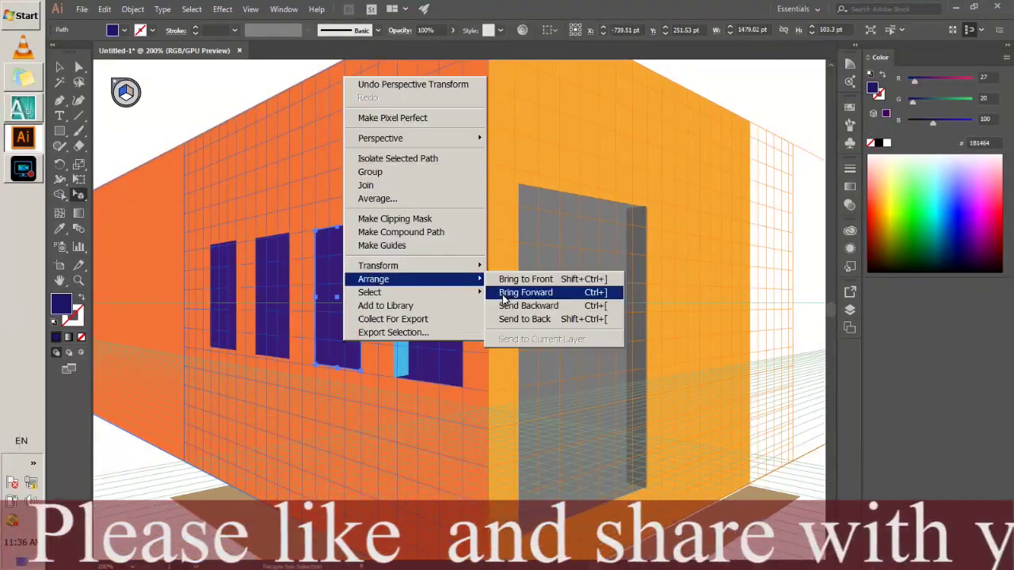
{"action": "left_click", "coordinate": [504, 320]}
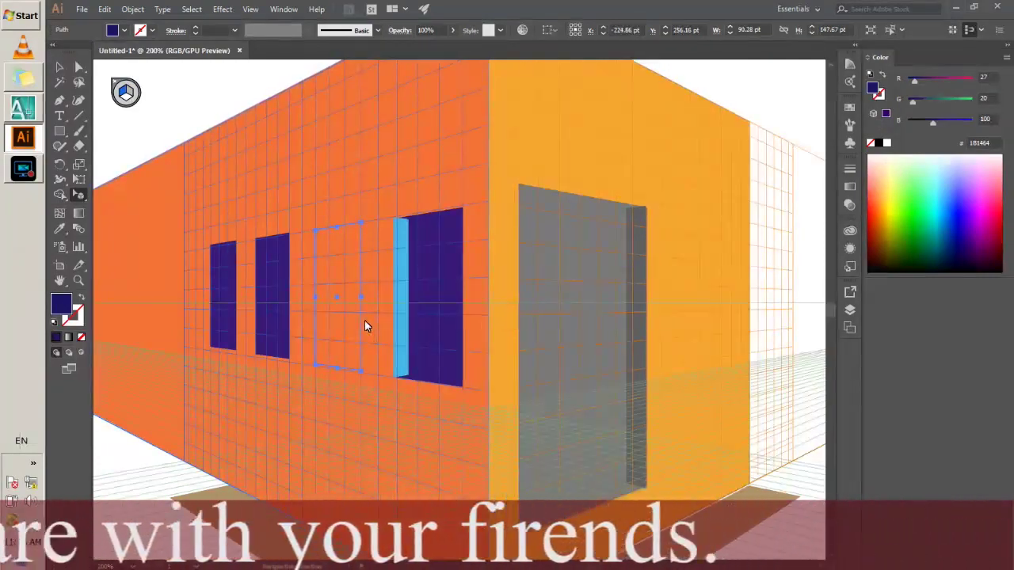
{"action": "key", "text": "ctrl+z"}
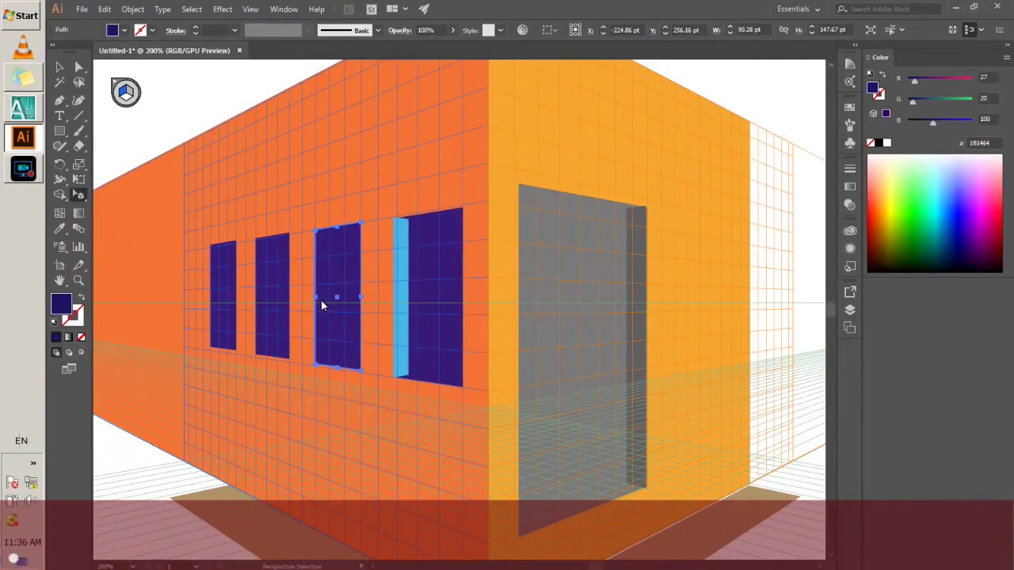
{"action": "left_click", "coordinate": [316, 457]}
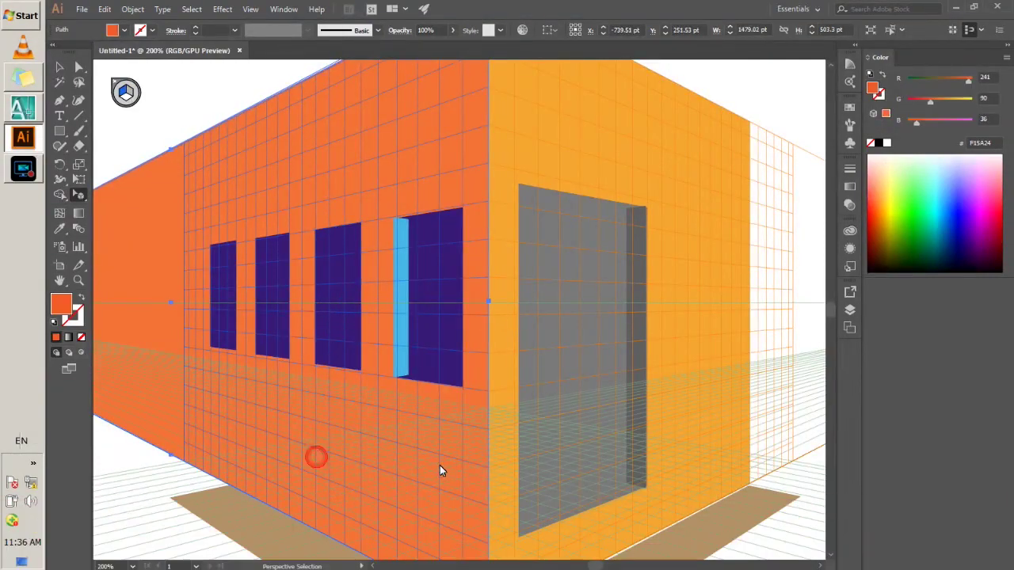
{"action": "right_click", "coordinate": [304, 156]}
{"action": "mouse_move", "coordinate": [334, 355]}
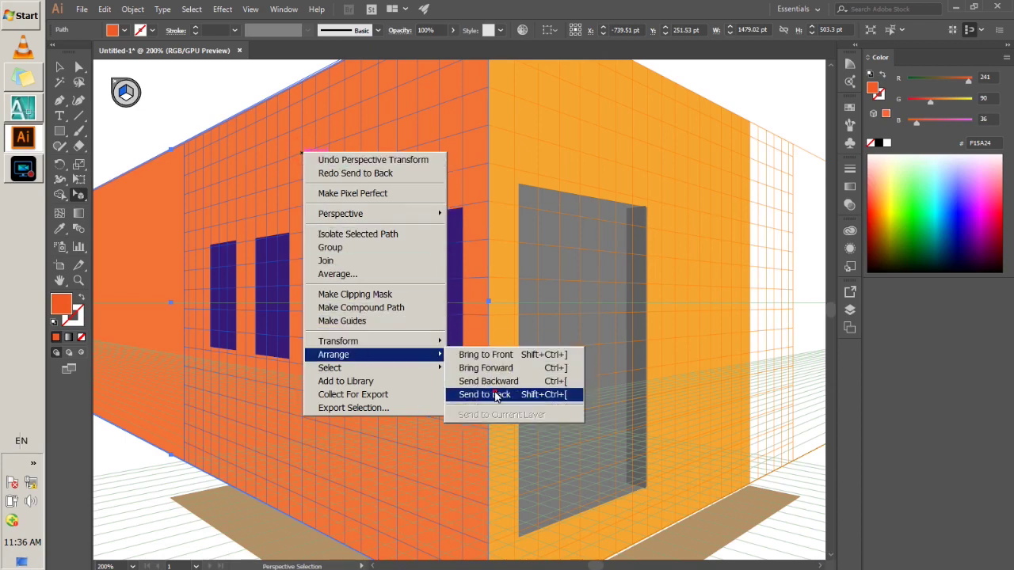
{"action": "left_click", "coordinate": [497, 395]}
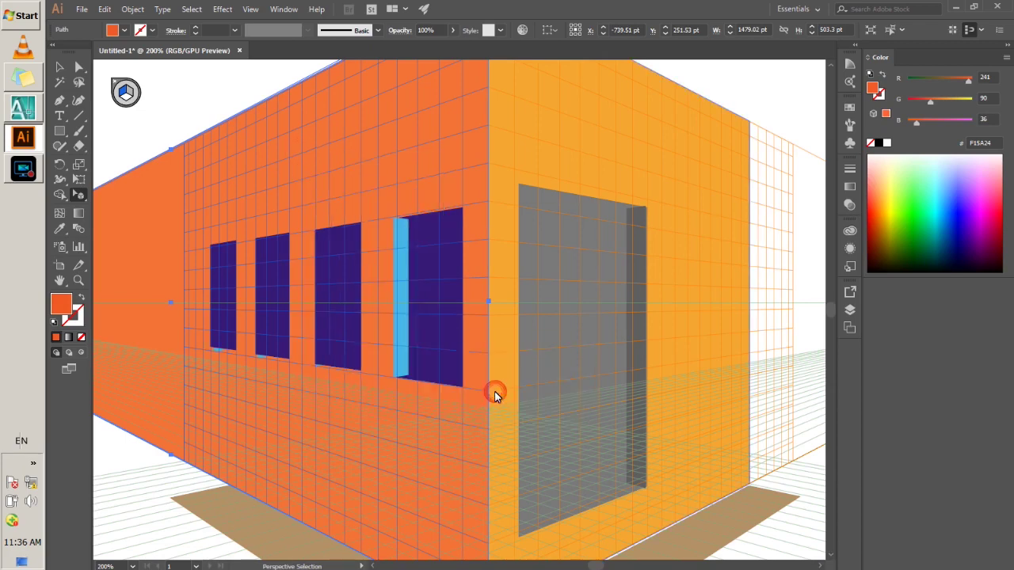
- Bring the first, second and third windows' light-blue strips to the front, restoring a nudged strip
{"action": "right_click", "coordinate": [260, 358]}
{"action": "mouse_move", "coordinate": [290, 295]}
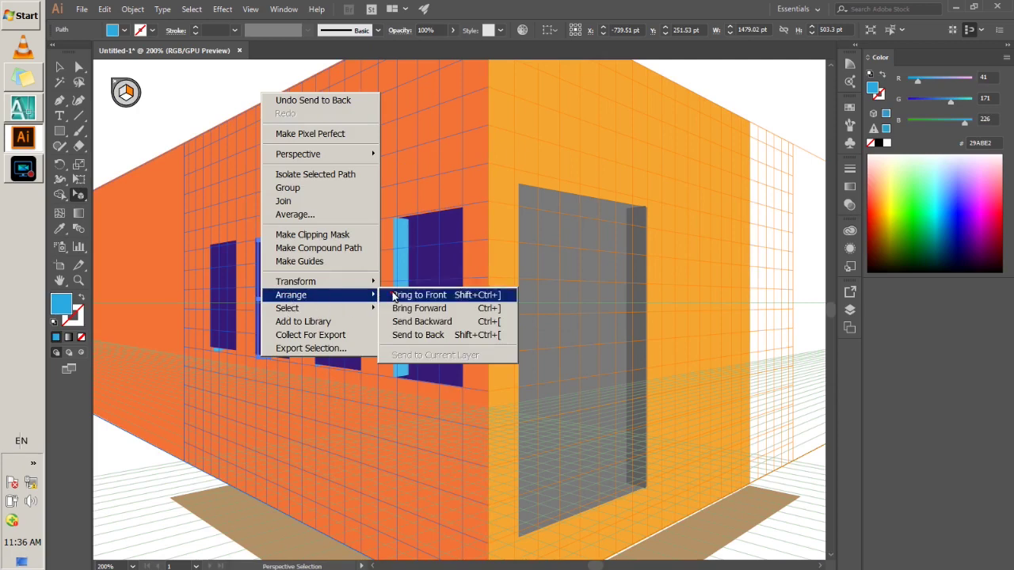
{"action": "left_click", "coordinate": [394, 296]}
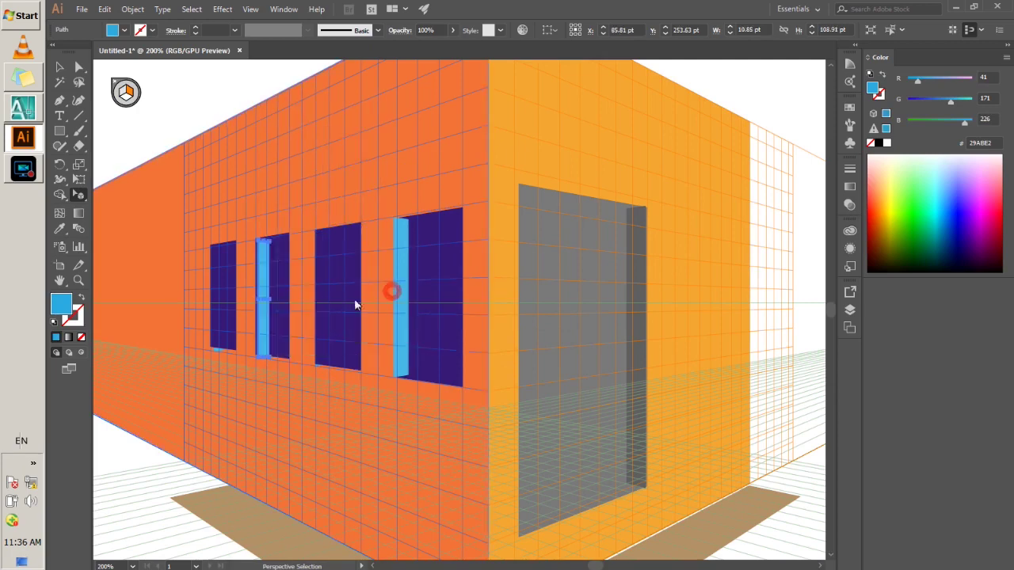
{"action": "right_click", "coordinate": [318, 366]}
{"action": "left_click", "coordinate": [446, 307]}
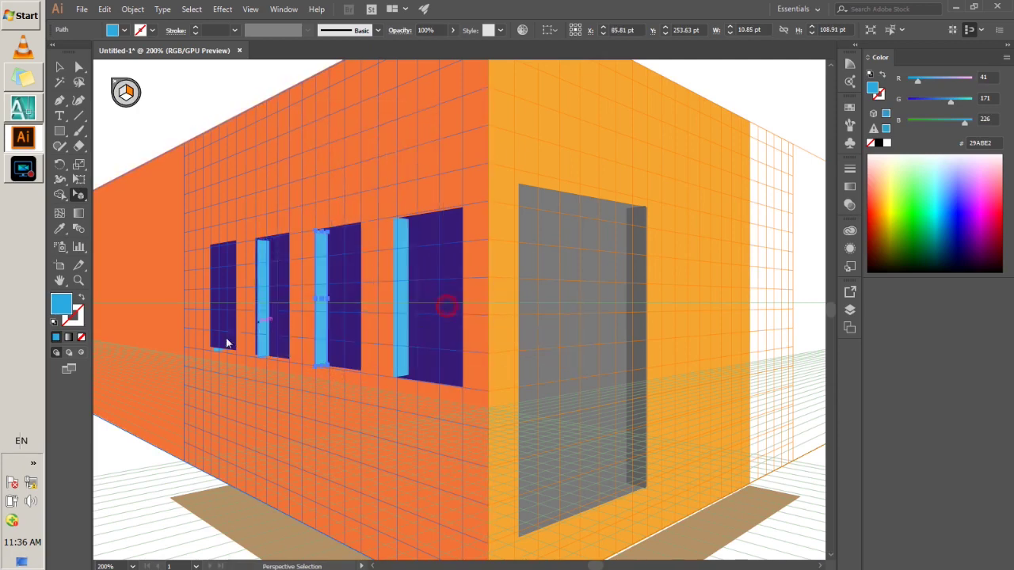
{"action": "left_click", "coordinate": [217, 350]}
{"action": "right_click", "coordinate": [219, 356]}
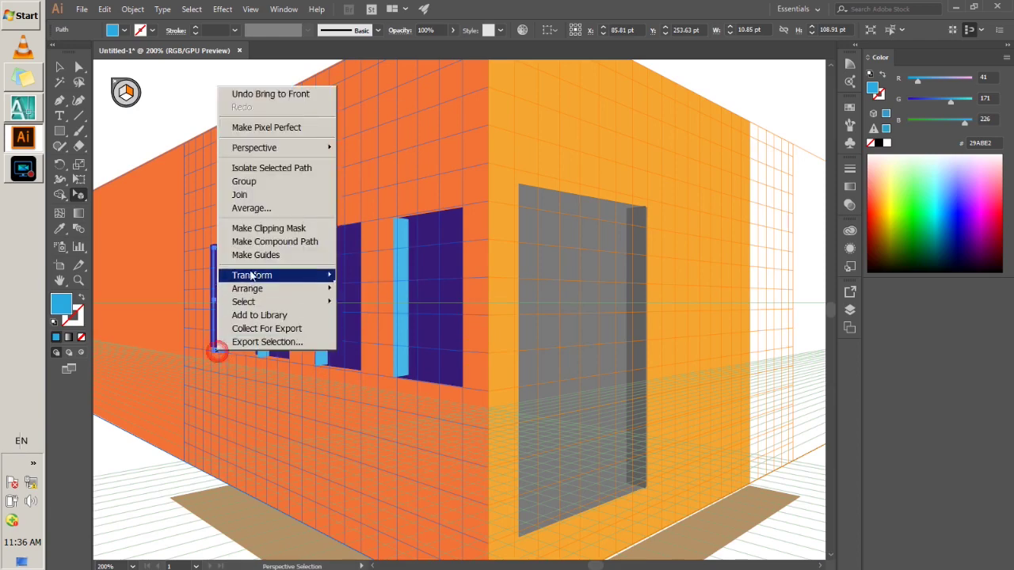
{"action": "left_click", "coordinate": [352, 287]}
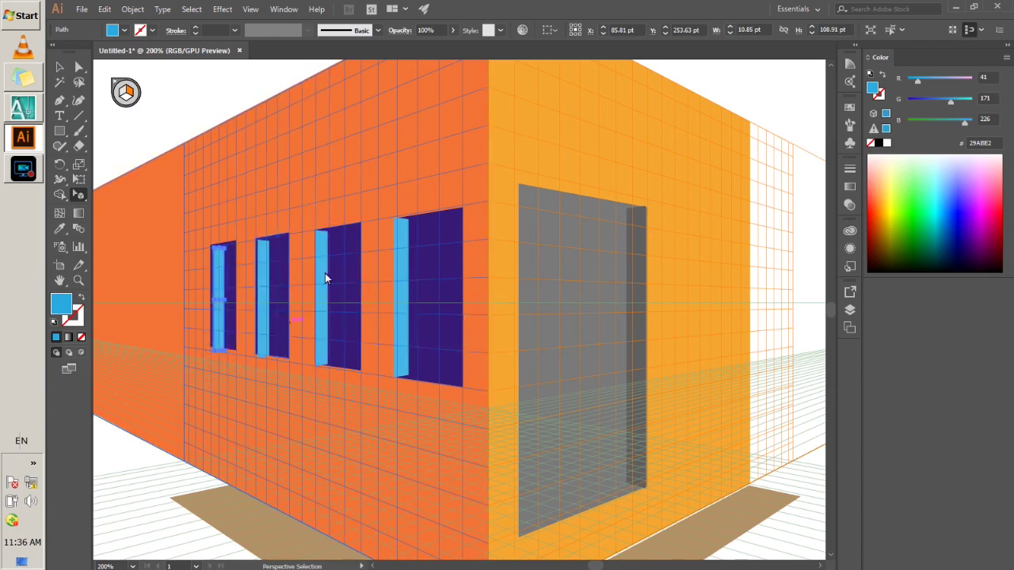
{"action": "left_click", "coordinate": [261, 273]}
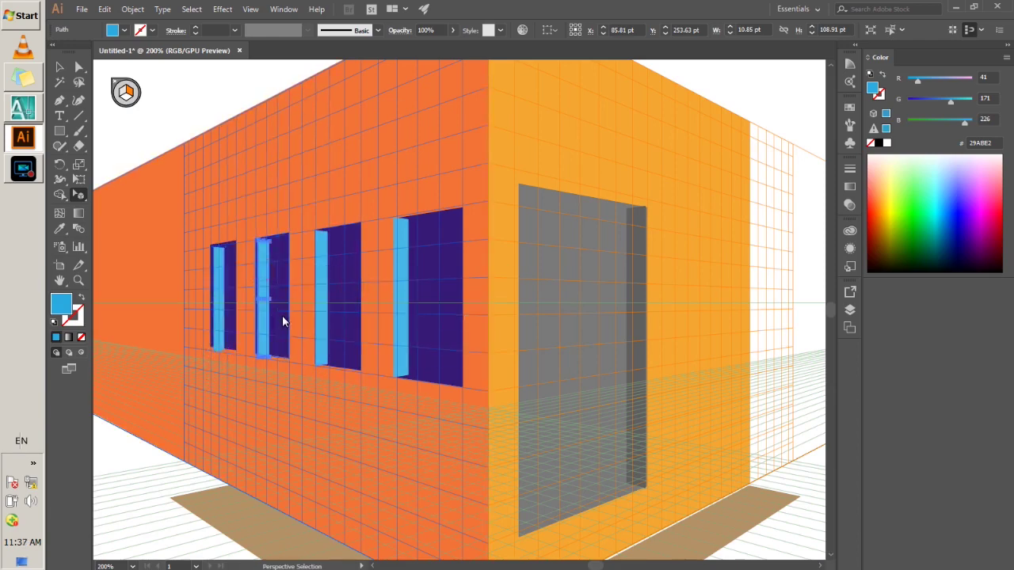
{"action": "key", "text": "Up"}
{"action": "key", "text": "ctrl+z"}
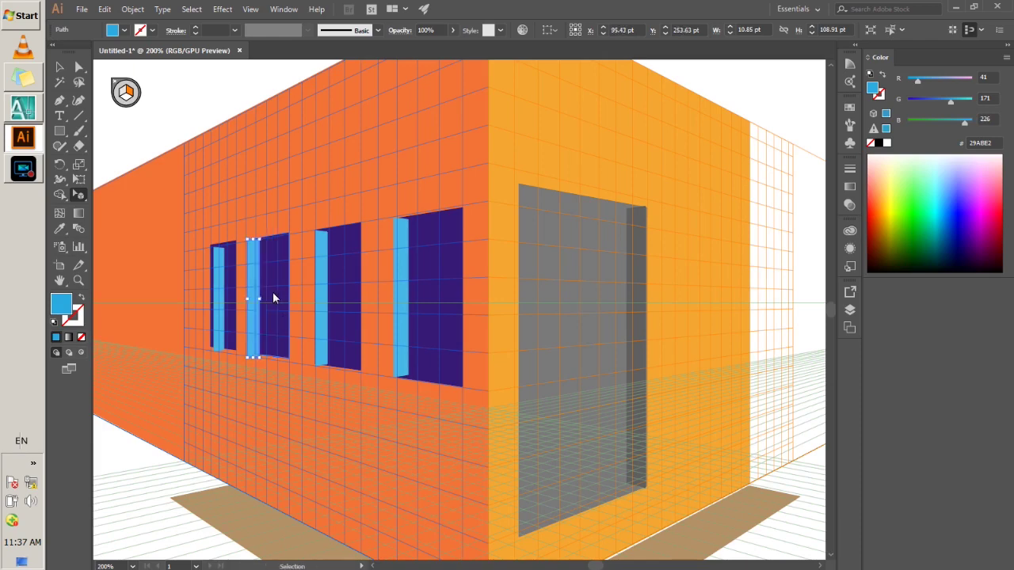
{"action": "key", "text": "ctrl+shift+z"}
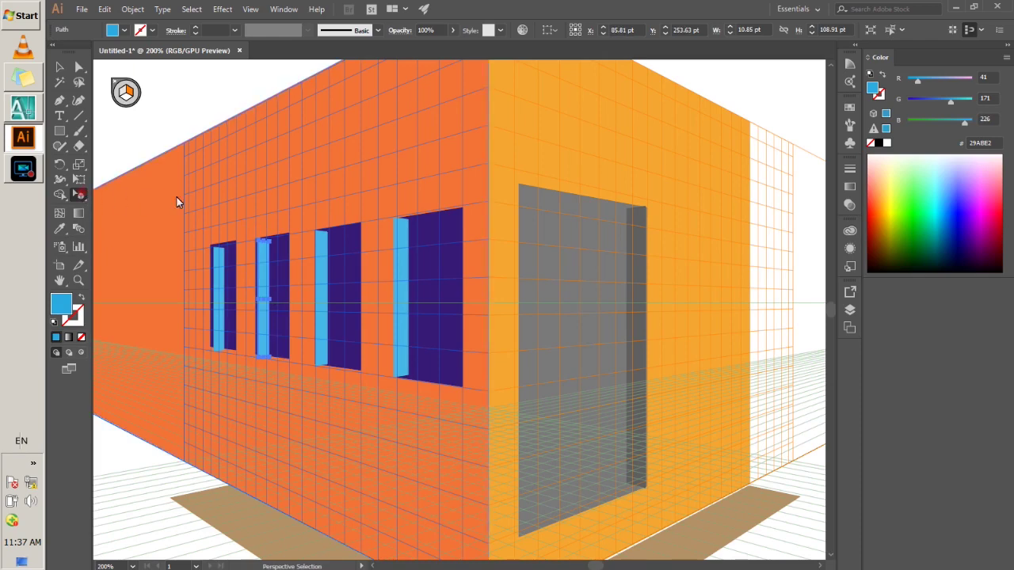
- Nudge the two farthest windows' strips flush against their panes' left edges, then deselect
{"action": "scroll", "coordinate": [259, 278], "scroll_direction": "up", "scroll_amount": 3, "text": "alt"}
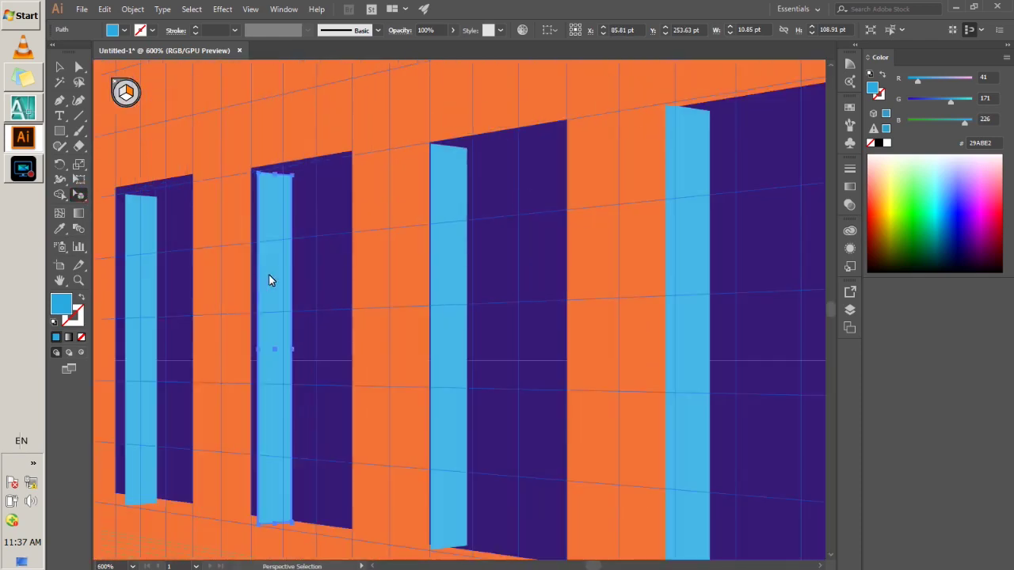
{"action": "left_click_drag", "start_coordinate": [268, 279], "coordinate": [264, 277]}
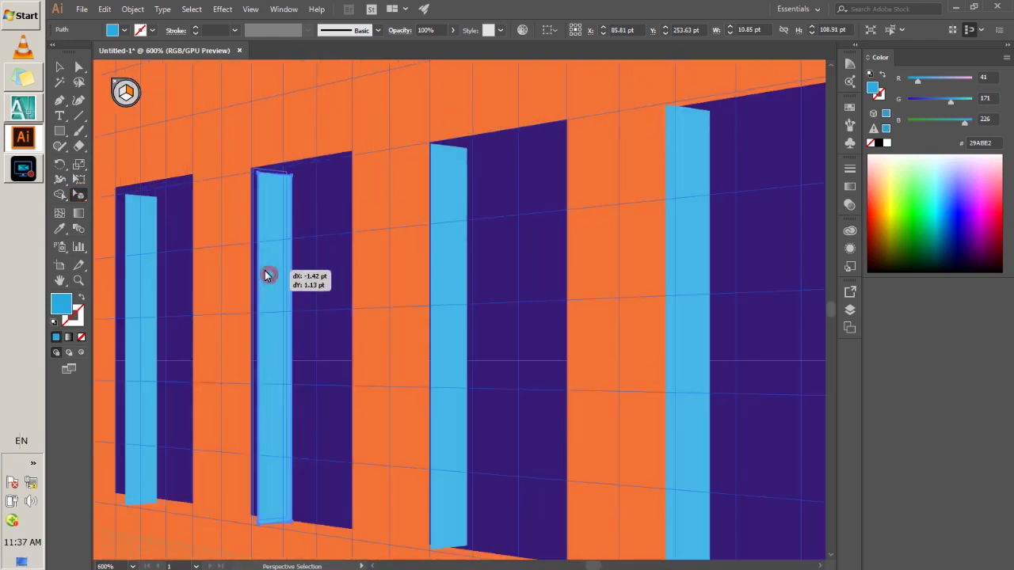
{"action": "left_click", "coordinate": [139, 296]}
{"action": "left_click_drag", "start_coordinate": [129, 296], "coordinate": [120, 295]}
{"action": "scroll", "coordinate": [143, 306], "scroll_direction": "down", "scroll_amount": 1}
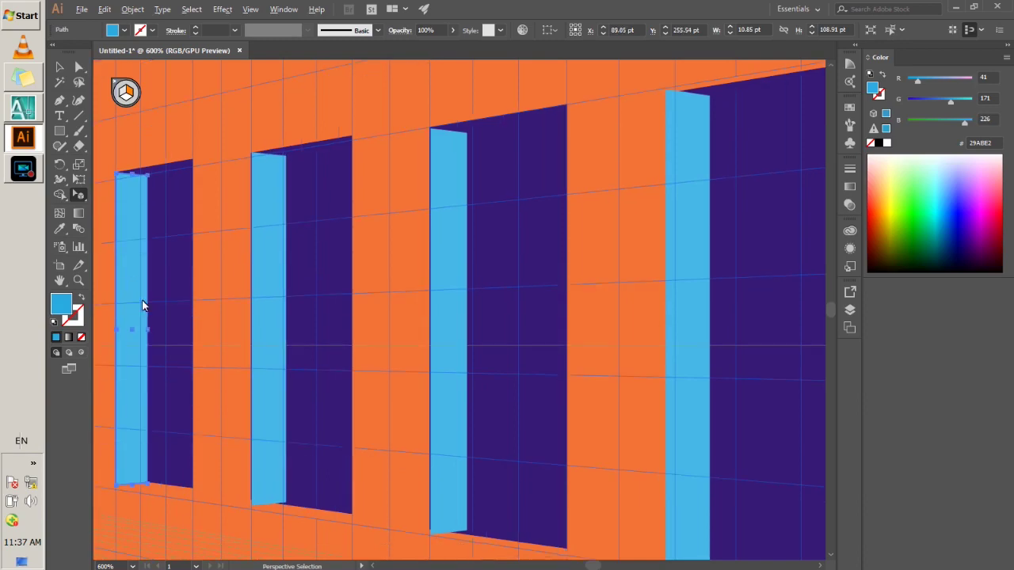
{"action": "scroll", "coordinate": [150, 312], "scroll_direction": "down", "scroll_amount": 3, "text": "alt"}
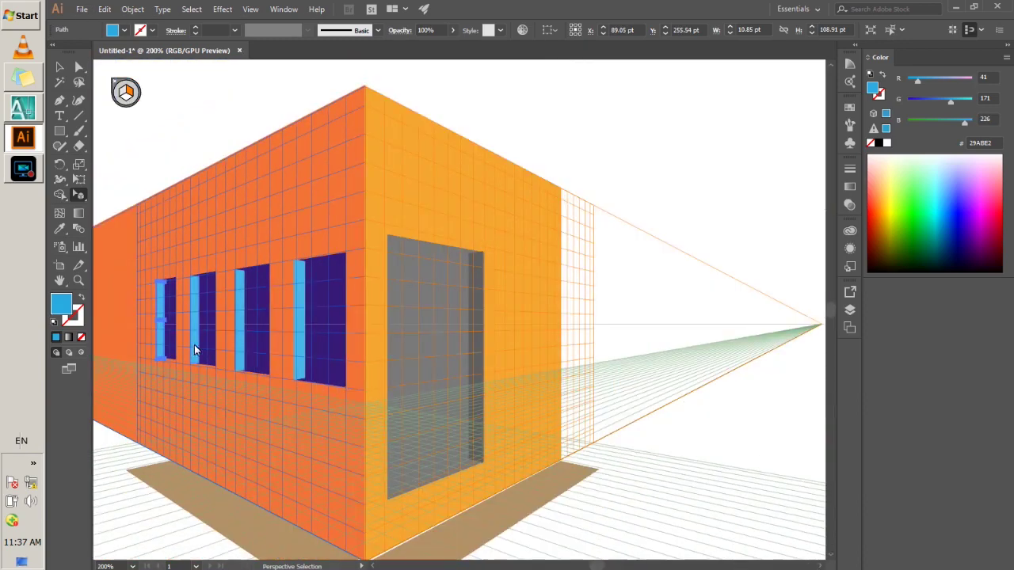
{"action": "left_click", "coordinate": [59, 67]}
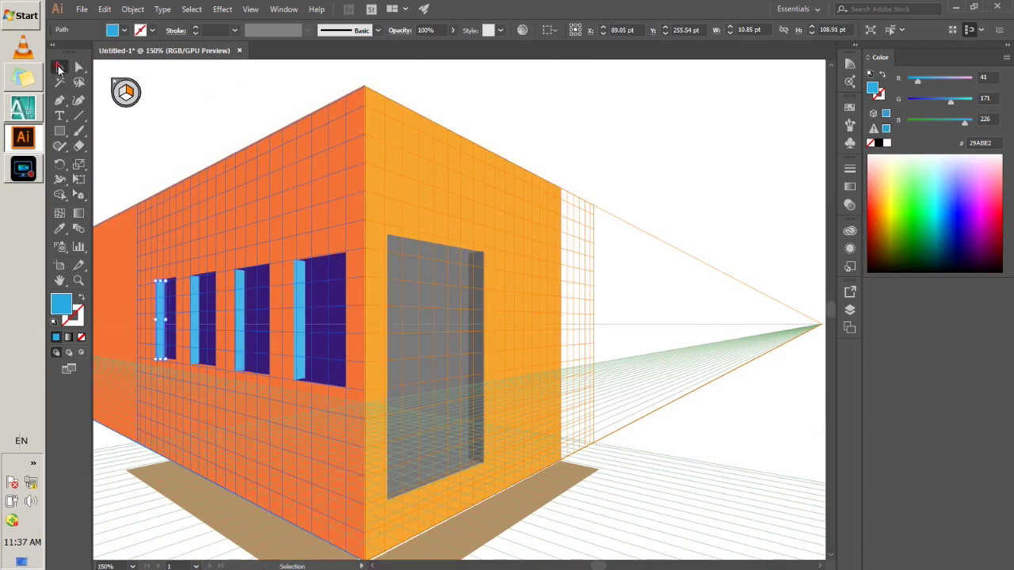
{"action": "left_click", "coordinate": [689, 454]}
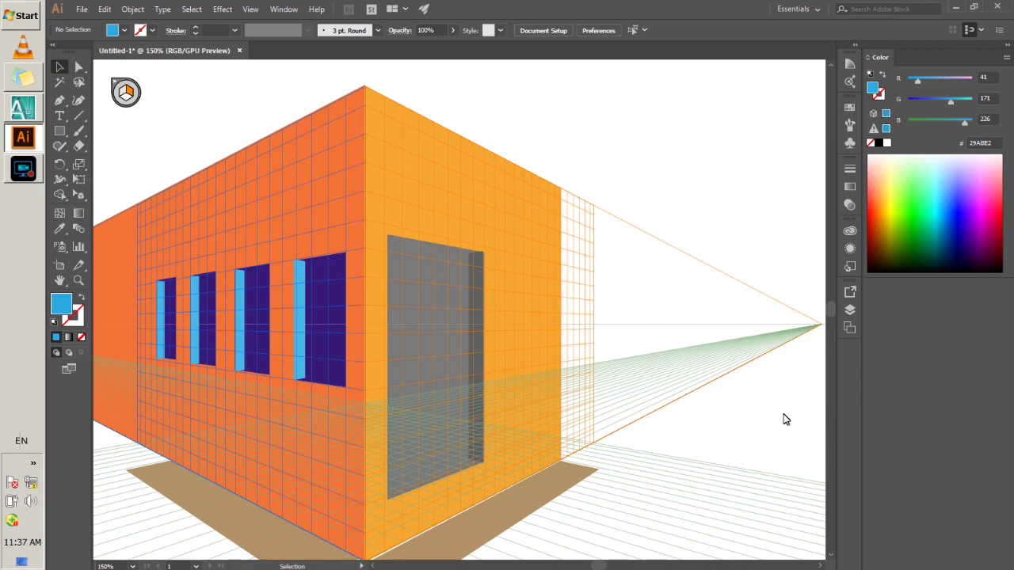
- Zoom out and hide the perspective grid with Ctrl+Shift+I, leaving only the building artwork
{"action": "scroll", "coordinate": [784, 419], "scroll_direction": "down", "scroll_amount": 1}
{"action": "scroll", "coordinate": [440, 346], "scroll_direction": "down", "scroll_amount": 1, "text": "alt"}
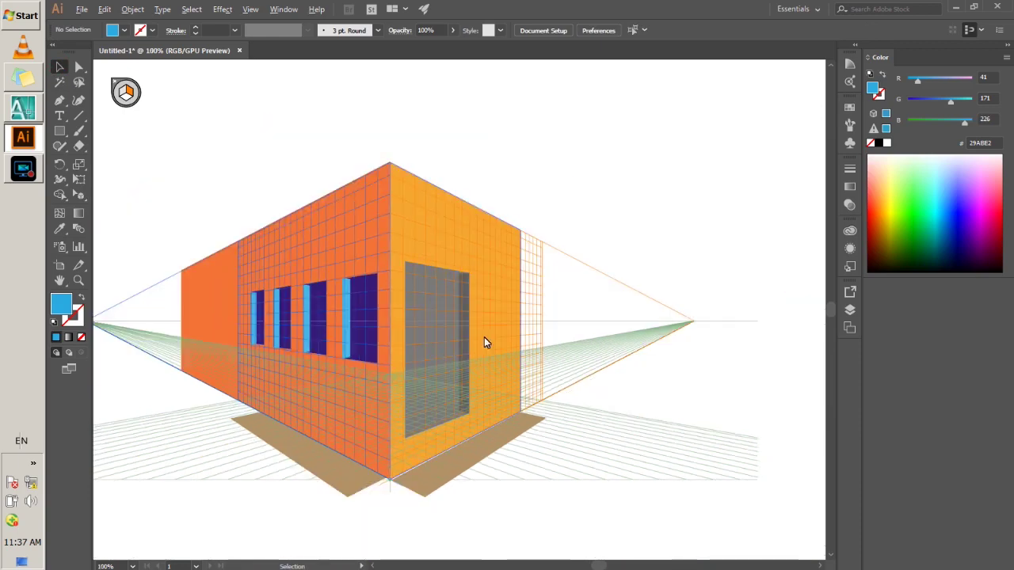
{"action": "scroll", "coordinate": [432, 336], "scroll_direction": "up", "scroll_amount": 1}
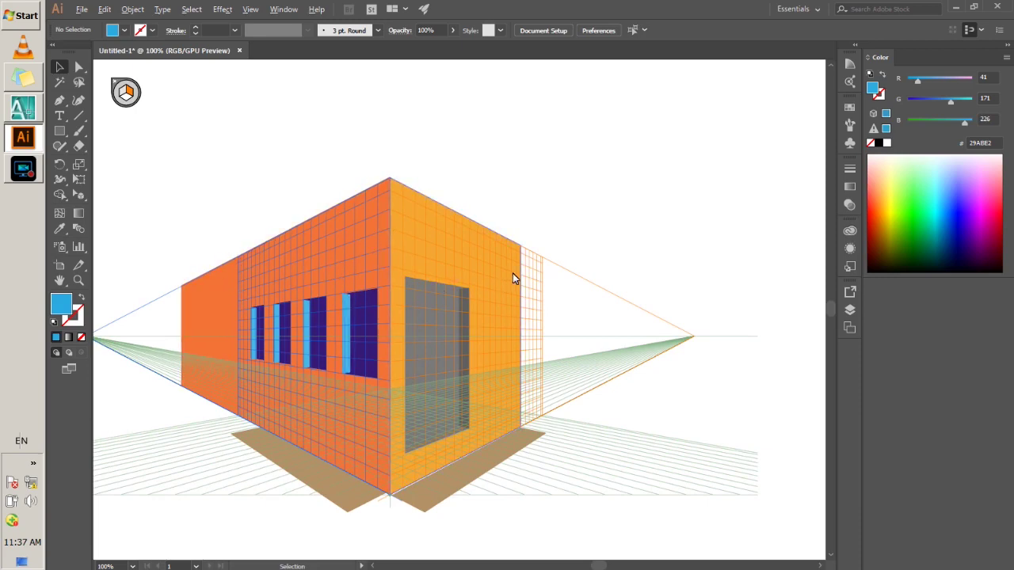
{"action": "key", "text": "ctrl+minus"}
{"action": "key", "text": "ctrl+minus"}
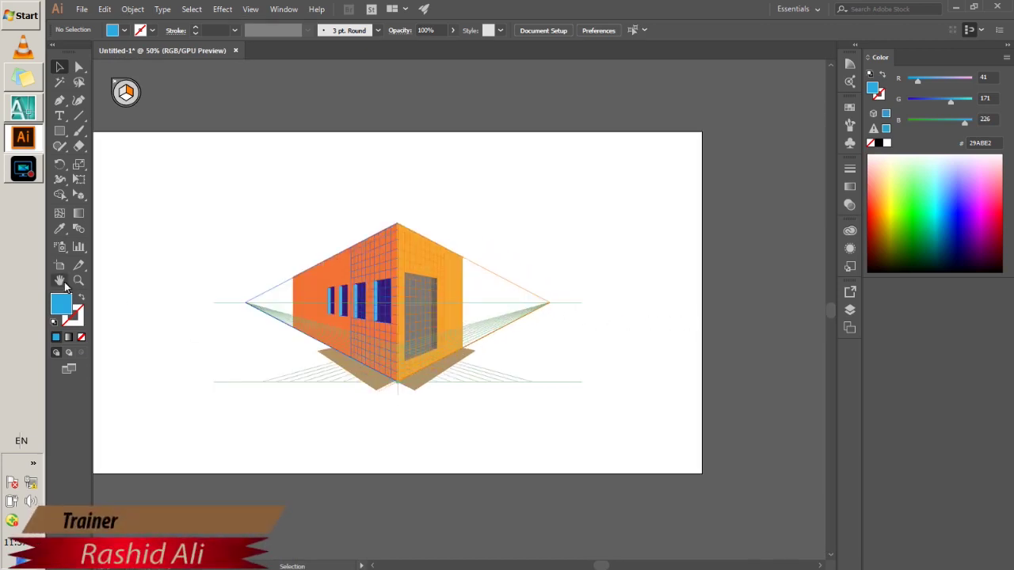
{"action": "double_click", "coordinate": [78, 194]}
{"action": "left_click", "coordinate": [579, 363]}
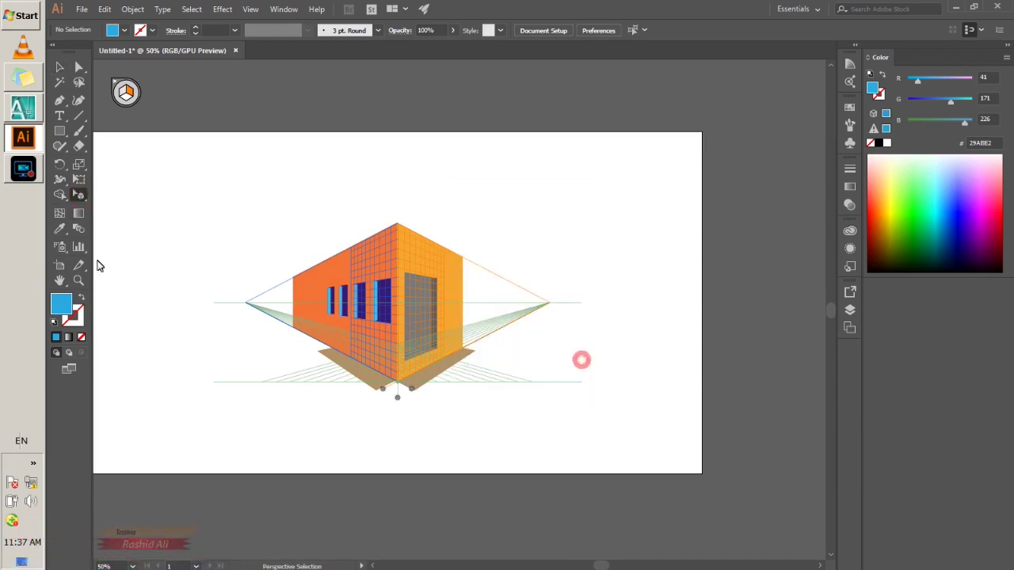
{"action": "double_click", "coordinate": [78, 195]}
{"action": "left_click", "coordinate": [581, 365]}
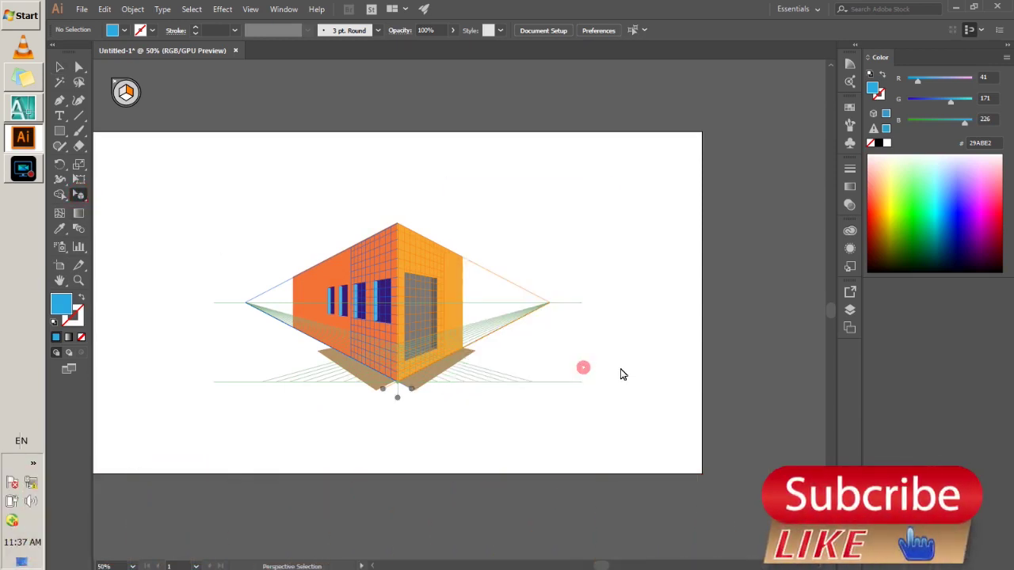
{"action": "key", "text": "ctrl+shift+i"}
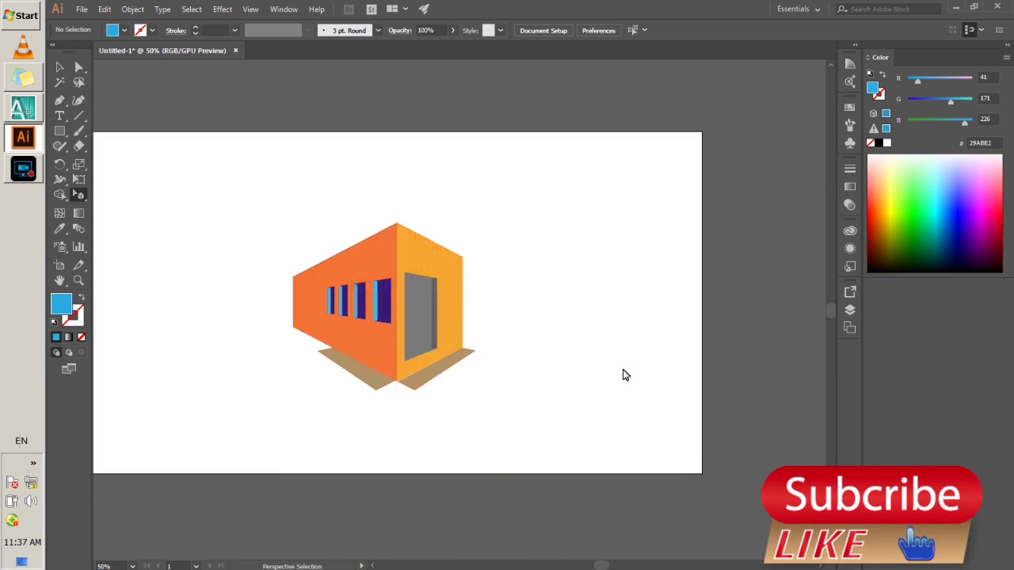
{"action": "scroll", "coordinate": [767, 346], "scroll_direction": "down", "scroll_amount": 1}
{"action": "scroll", "coordinate": [780, 388], "scroll_direction": "up", "scroll_amount": 2}
- Create Artboard 3 right of Artboard 1, stretched to about 1554 × 1122 px
{"action": "scroll", "coordinate": [721, 381], "scroll_direction": "down", "scroll_amount": 1}
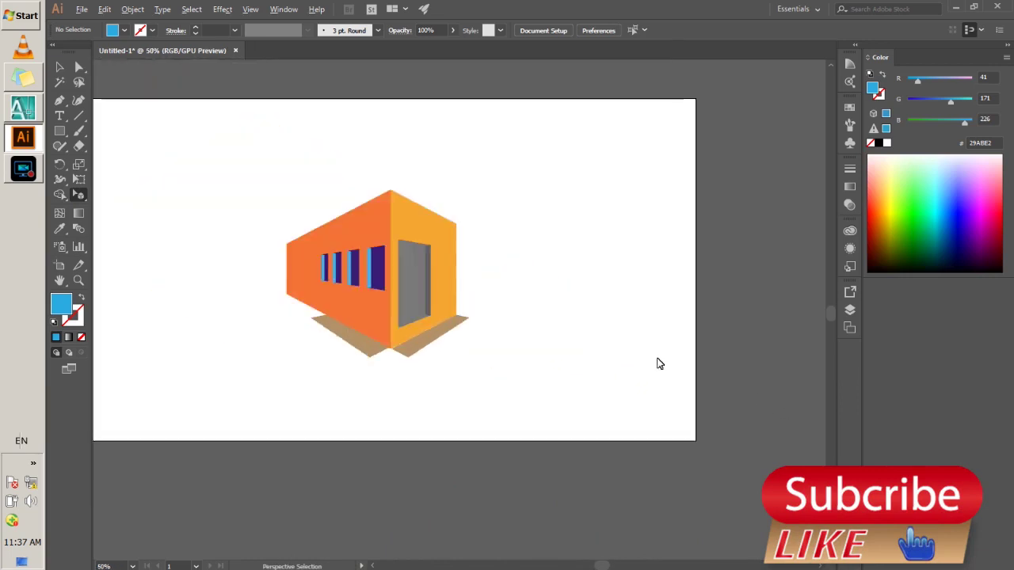
{"action": "scroll", "coordinate": [450, 302], "scroll_direction": "down", "scroll_amount": 1}
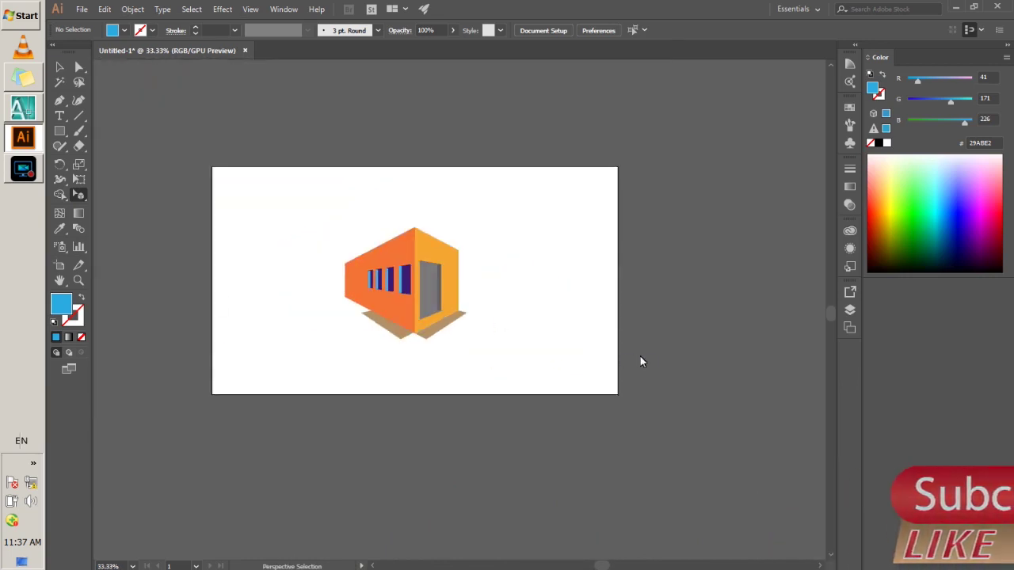
{"action": "left_click", "coordinate": [58, 266]}
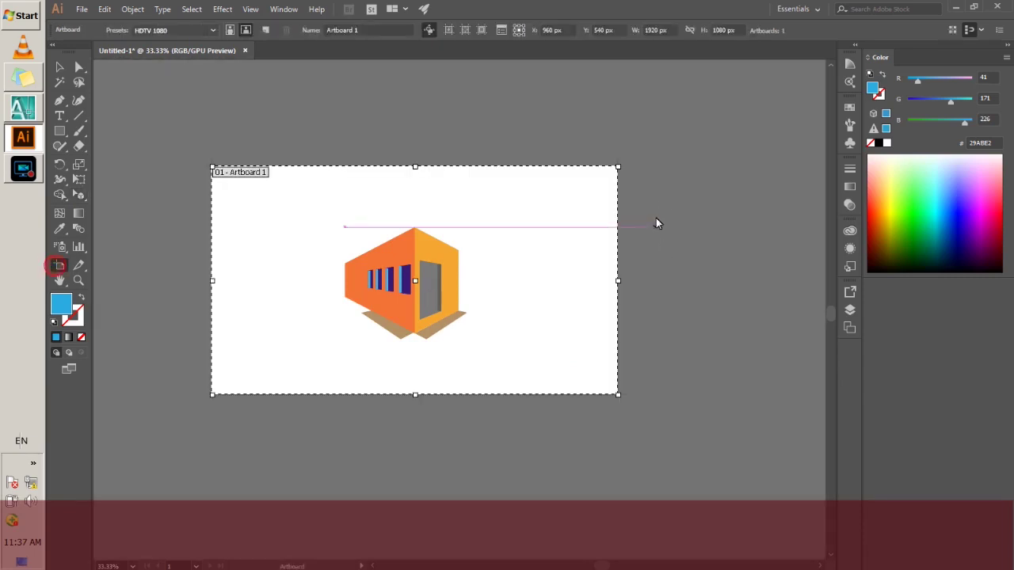
{"action": "left_click", "coordinate": [646, 169]}
{"action": "mouse_move", "coordinate": [664, 226]}
{"action": "left_mouse_down"}
{"action": "mouse_move", "coordinate": [714, 376]}
{"action": "mouse_move", "coordinate": [804, 404]}
{"action": "left_mouse_up"}
{"action": "scroll", "coordinate": [583, 261], "scroll_direction": "right", "scroll_amount": 5}
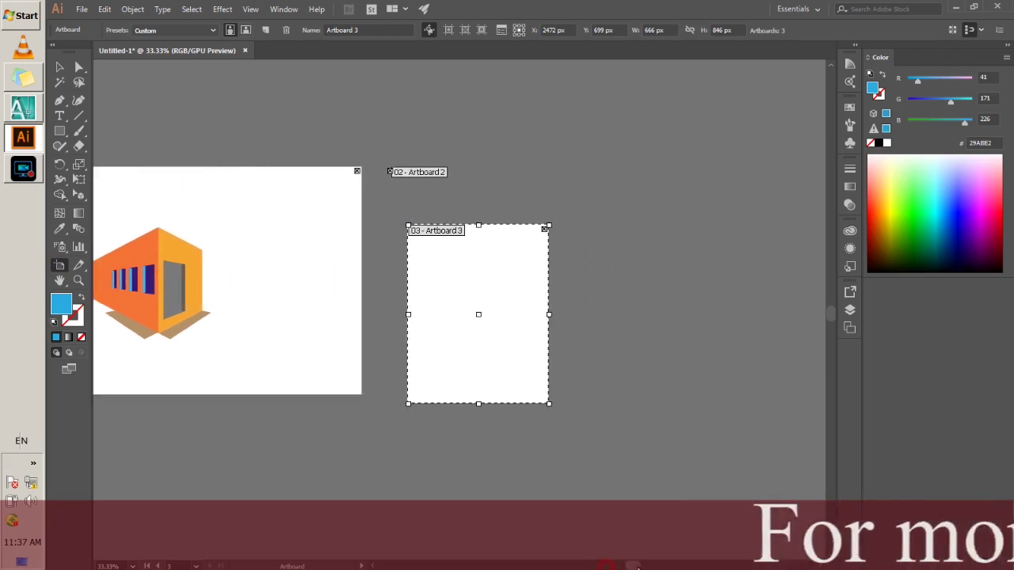
{"action": "mouse_move", "coordinate": [552, 232]}
{"action": "left_mouse_down"}
{"action": "mouse_move", "coordinate": [624, 177]}
{"action": "mouse_move", "coordinate": [738, 167]}
{"action": "left_mouse_up"}
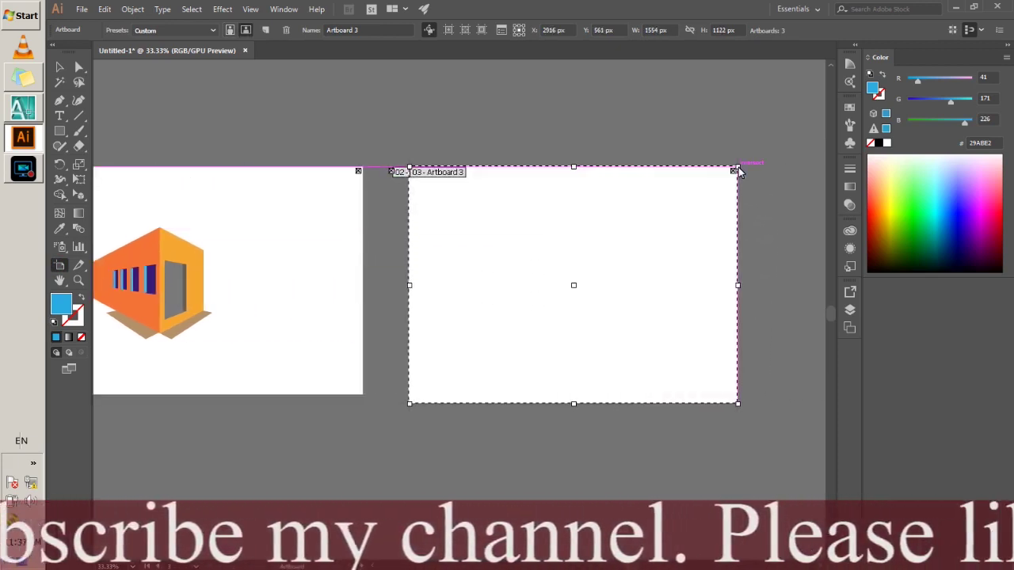
- Draw a wide banner rectangle of about 1122 × 231 px and fill it red (C1272D)
{"action": "left_click", "coordinate": [61, 130]}
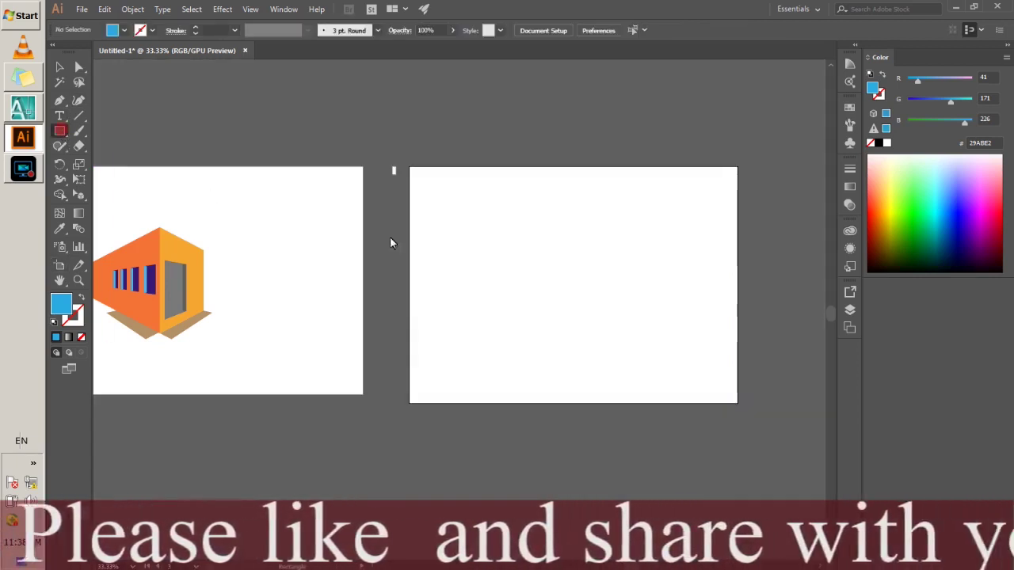
{"action": "left_click_drag", "start_coordinate": [450, 200], "coordinate": [688, 256]}
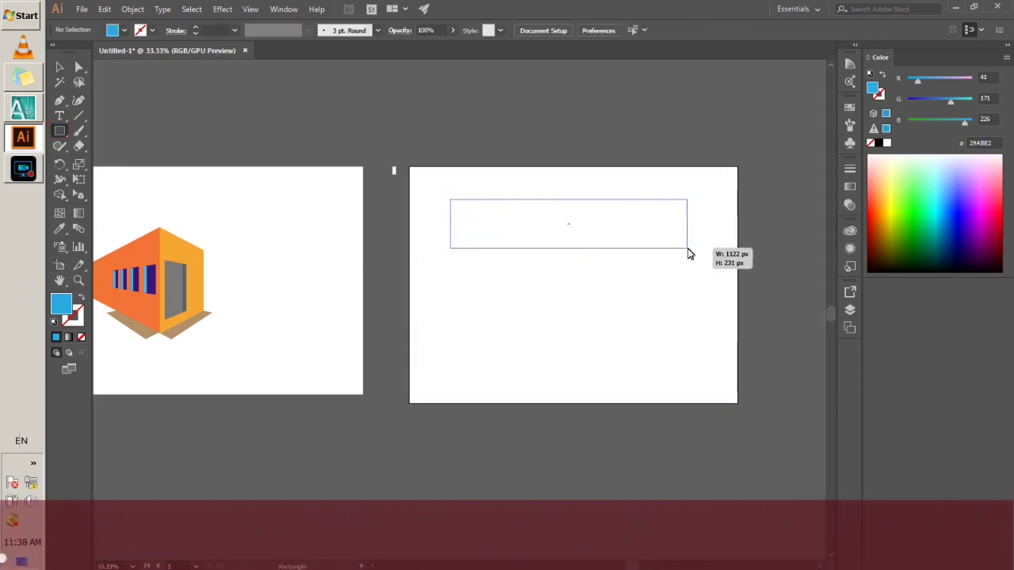
{"action": "left_click_drag", "start_coordinate": [688, 256], "coordinate": [687, 249]}
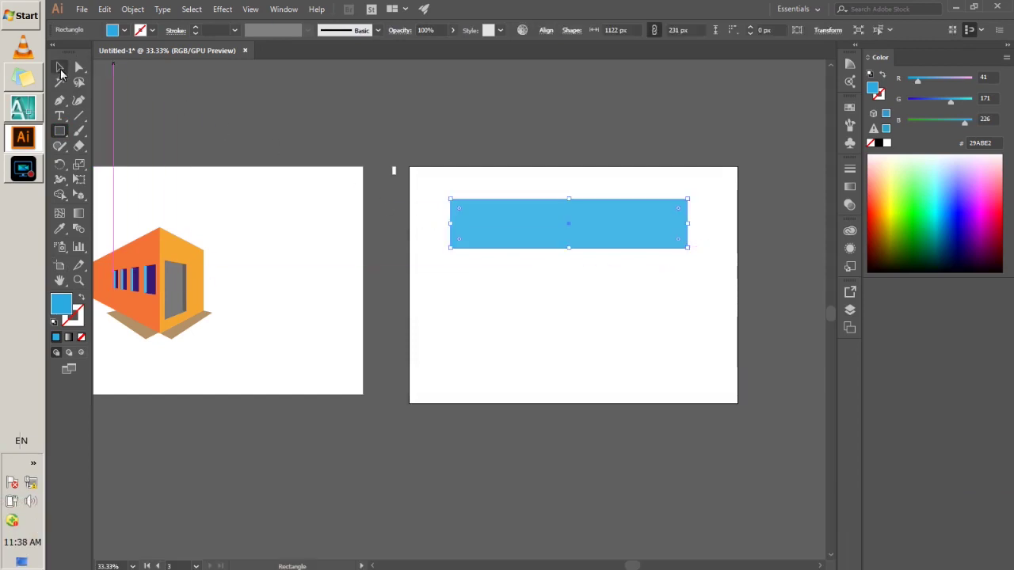
{"action": "left_click", "coordinate": [123, 32]}
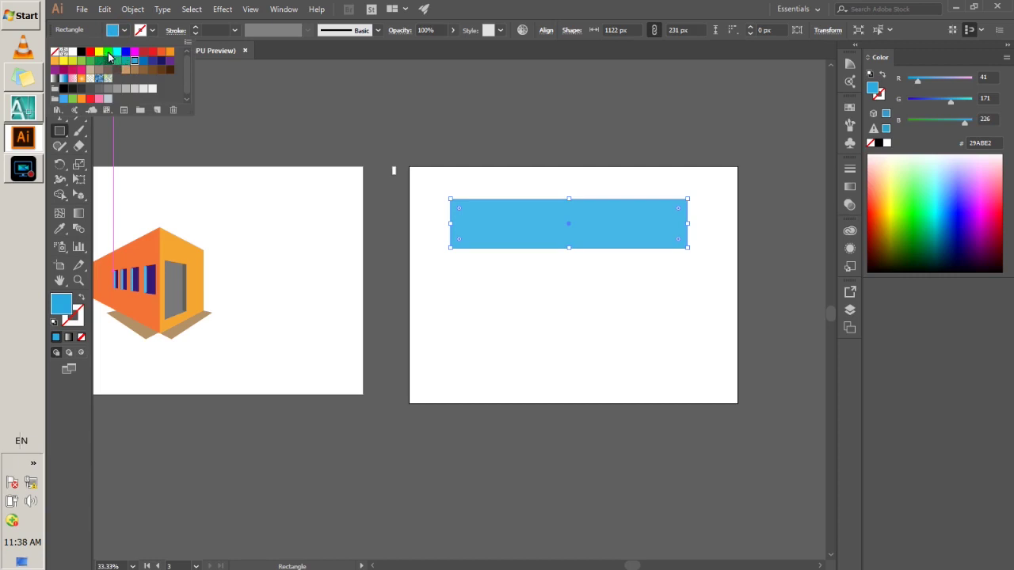
{"action": "left_click", "coordinate": [145, 53]}
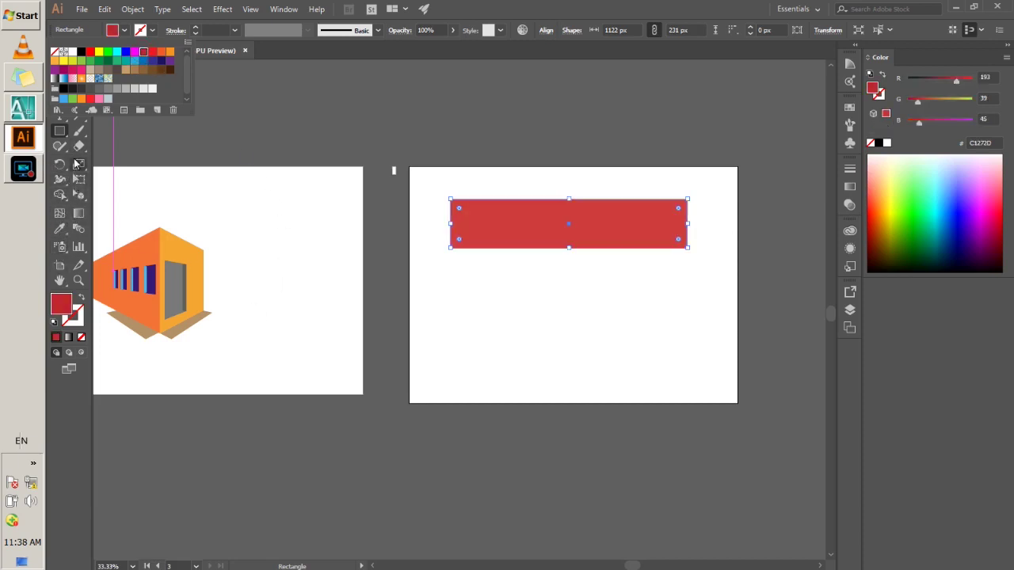
{"action": "left_click", "coordinate": [63, 198]}
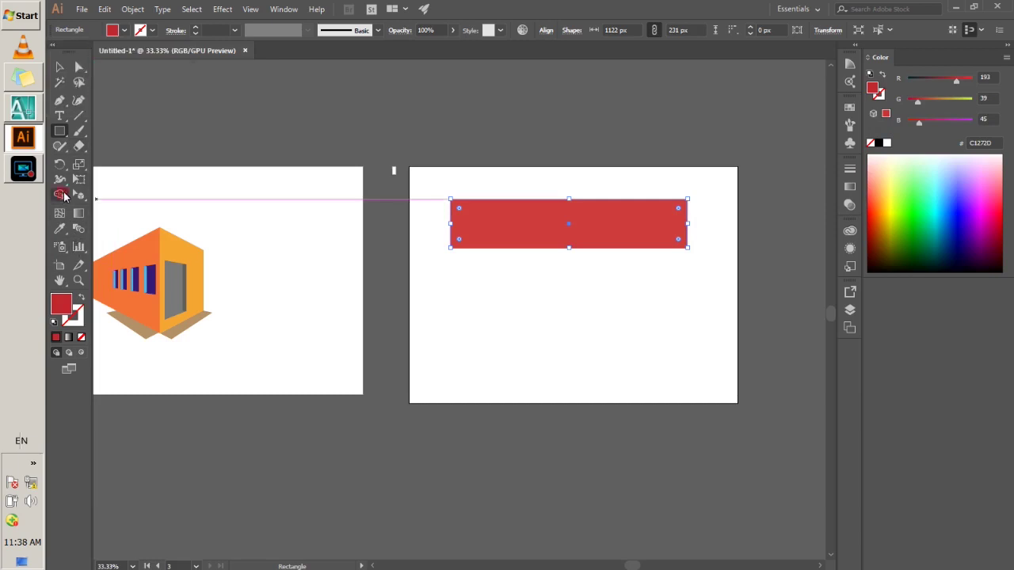
{"action": "left_click", "coordinate": [65, 118]}
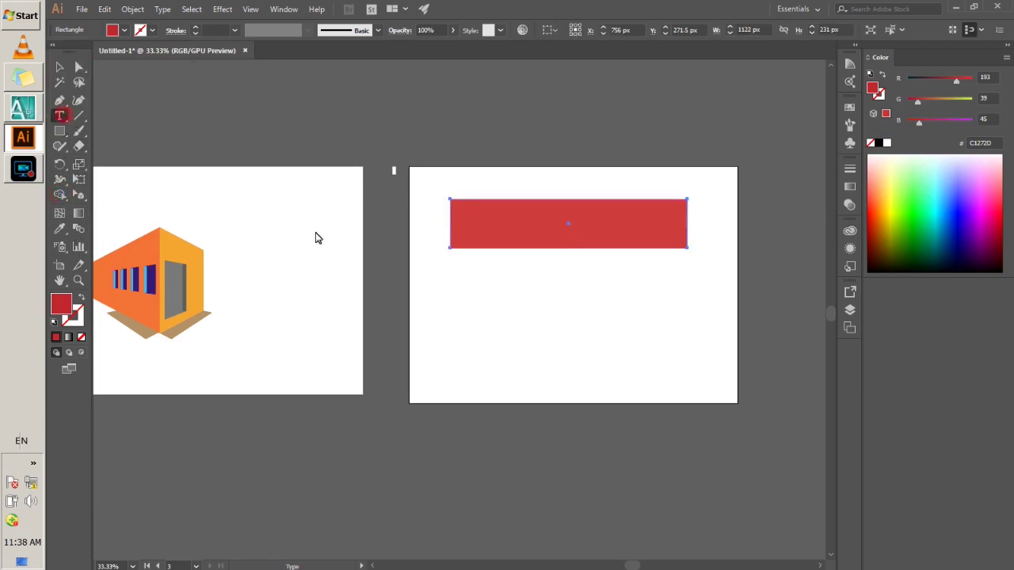
- Type the black 'New AL-Hussaini' title on the red banner and enlarge it across it
{"action": "left_click", "coordinate": [474, 212]}
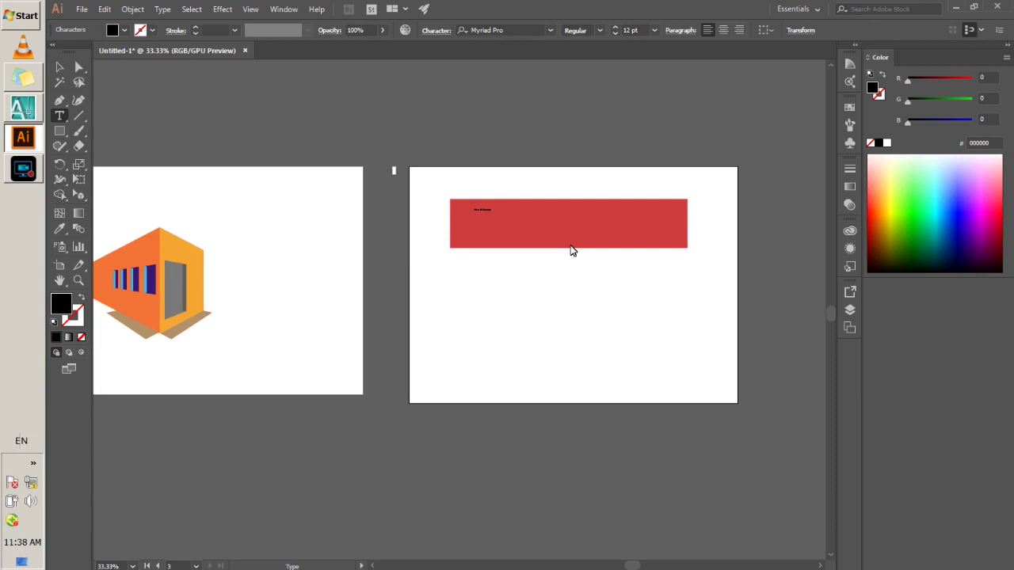
{"action": "left_click", "coordinate": [59, 69]}
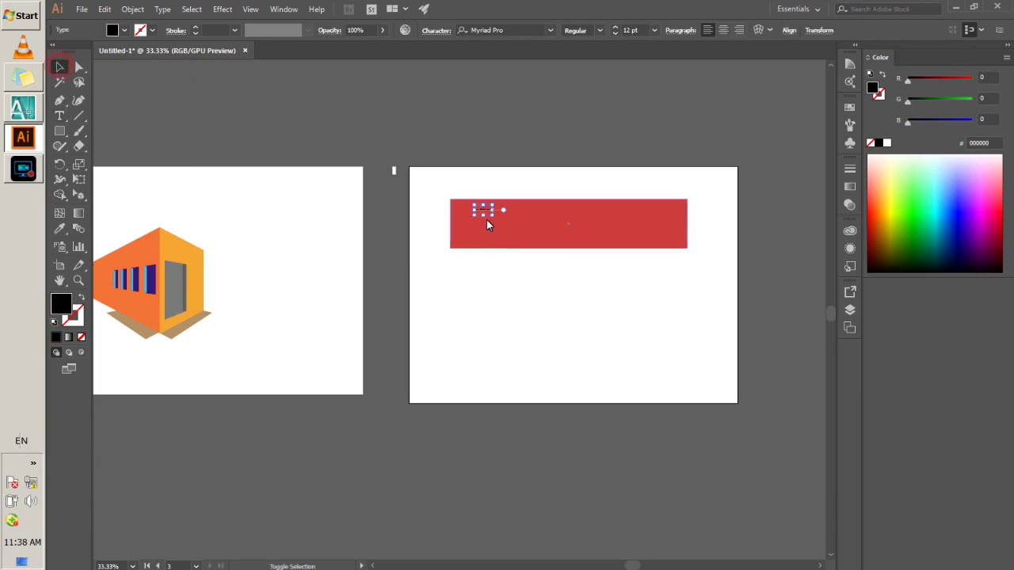
{"action": "mouse_move", "coordinate": [484, 216]}
{"action": "left_mouse_down"}
{"action": "mouse_move", "coordinate": [491, 290]}
{"action": "mouse_move", "coordinate": [575, 223]}
{"action": "left_mouse_up"}
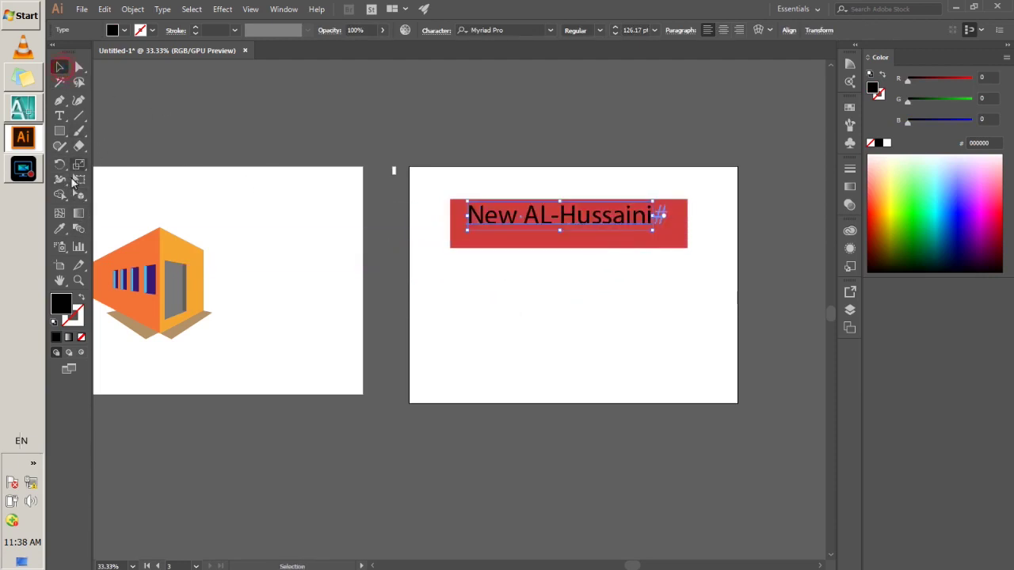
{"action": "left_click", "coordinate": [59, 116]}
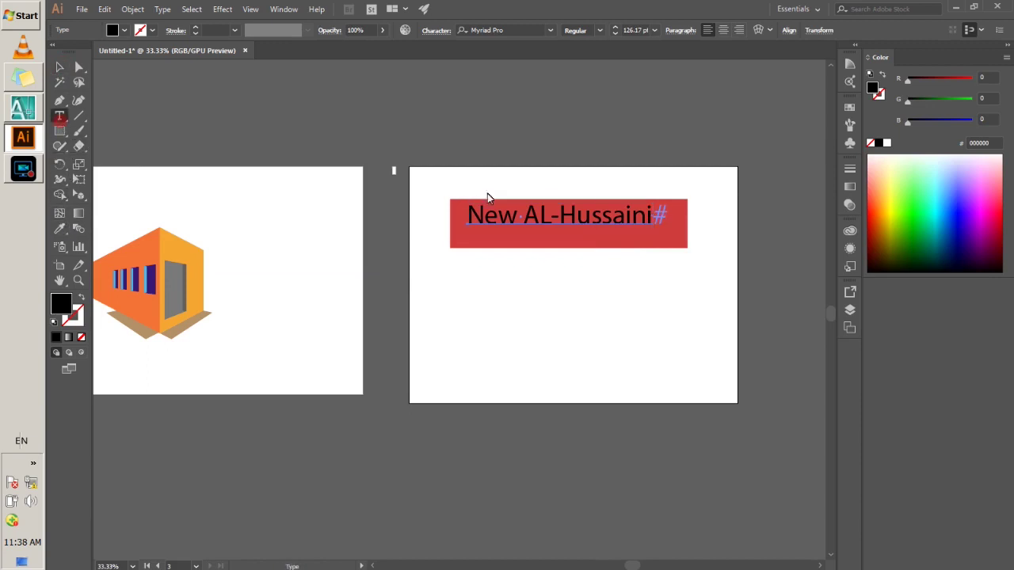
{"action": "left_click", "coordinate": [604, 219]}
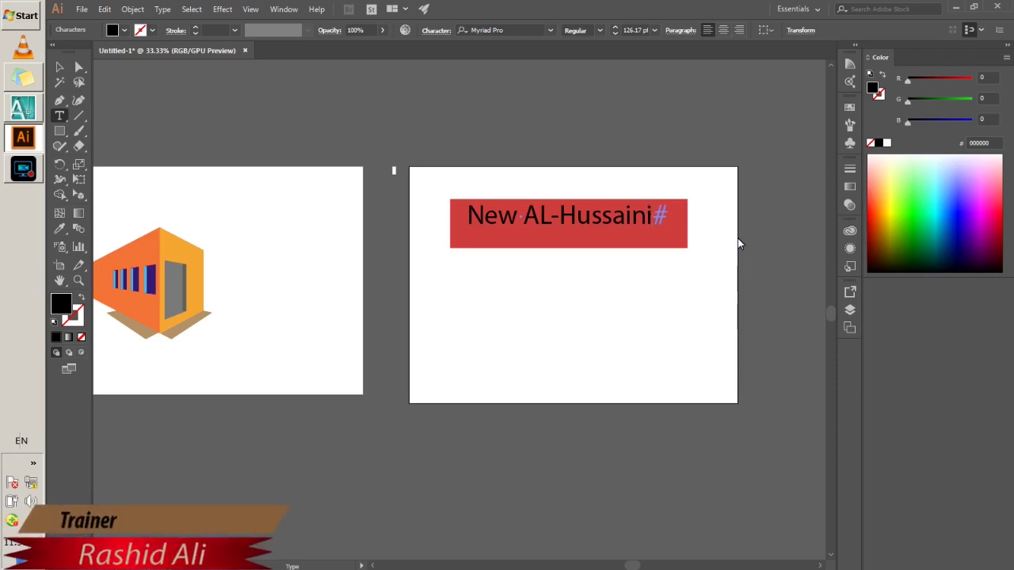
{"action": "key", "text": "Escape"}
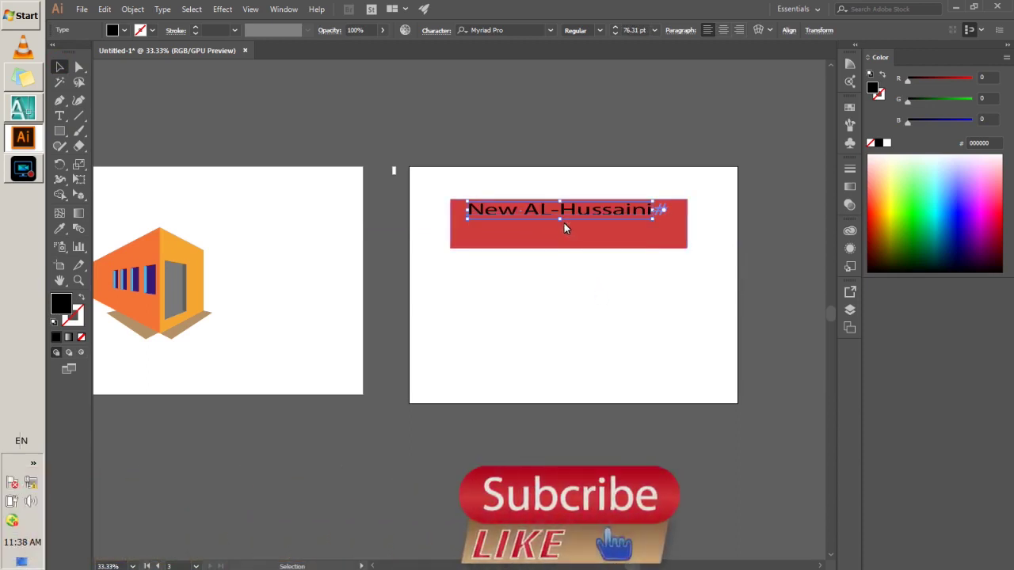
{"action": "left_click", "coordinate": [583, 304]}
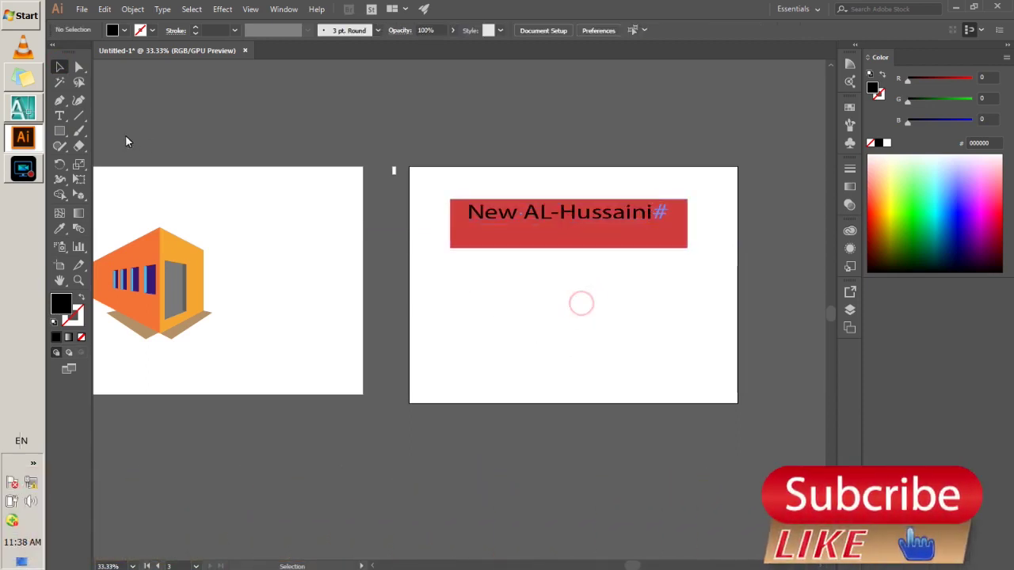
- Type the subtitle 'College of Computer Science and Information Technology' and enlarge it
{"action": "left_click", "coordinate": [59, 115]}
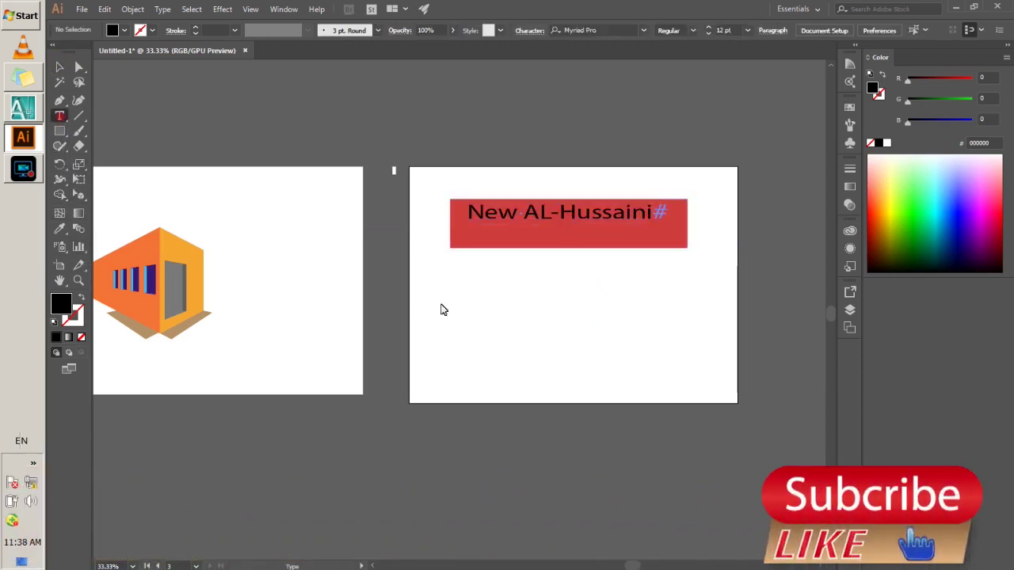
{"action": "left_click", "coordinate": [458, 295]}
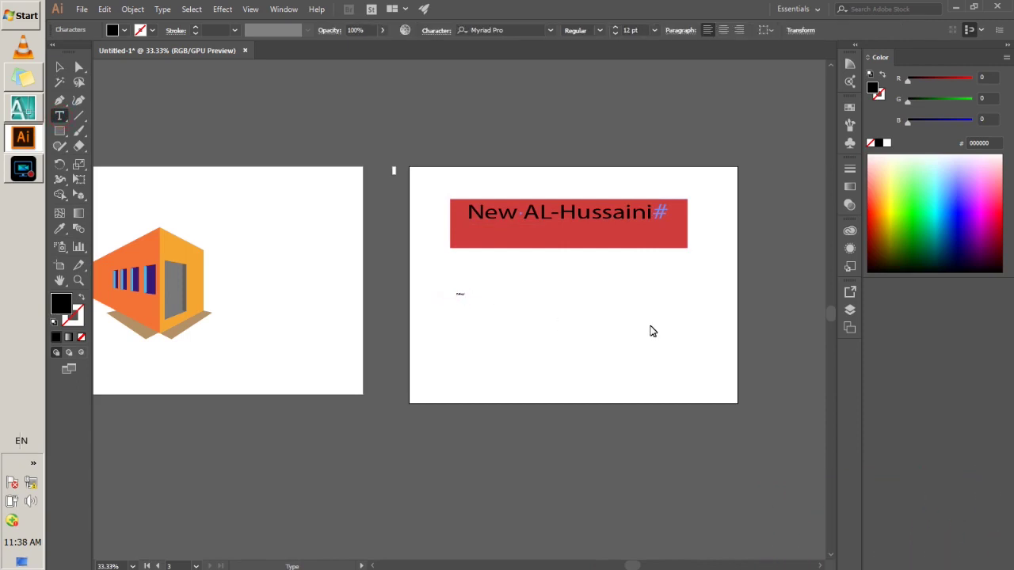
{"action": "type", "text": "ew"}
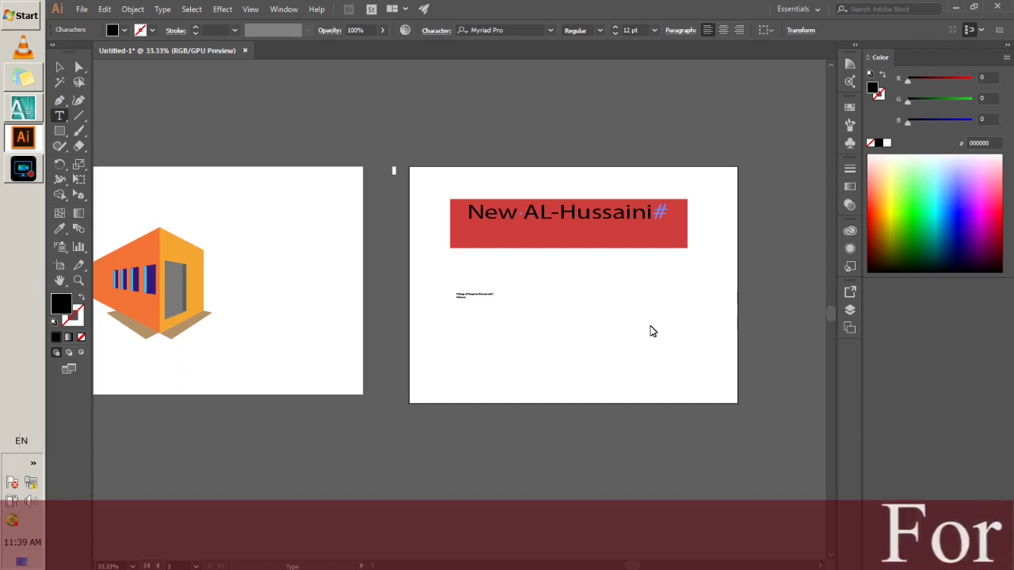
{"action": "type", "text": "mation Technolog"}
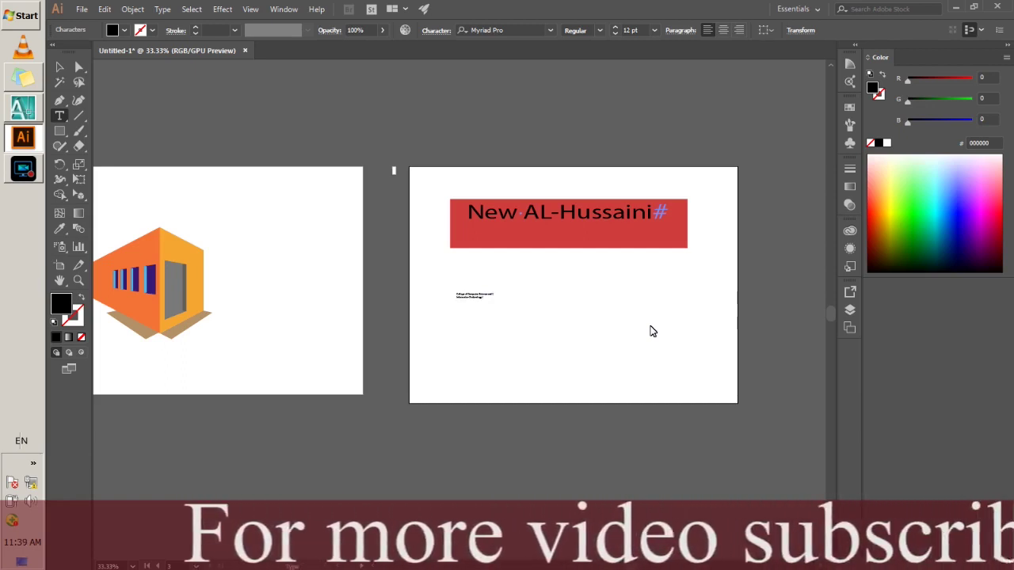
{"action": "left_click", "coordinate": [59, 67]}
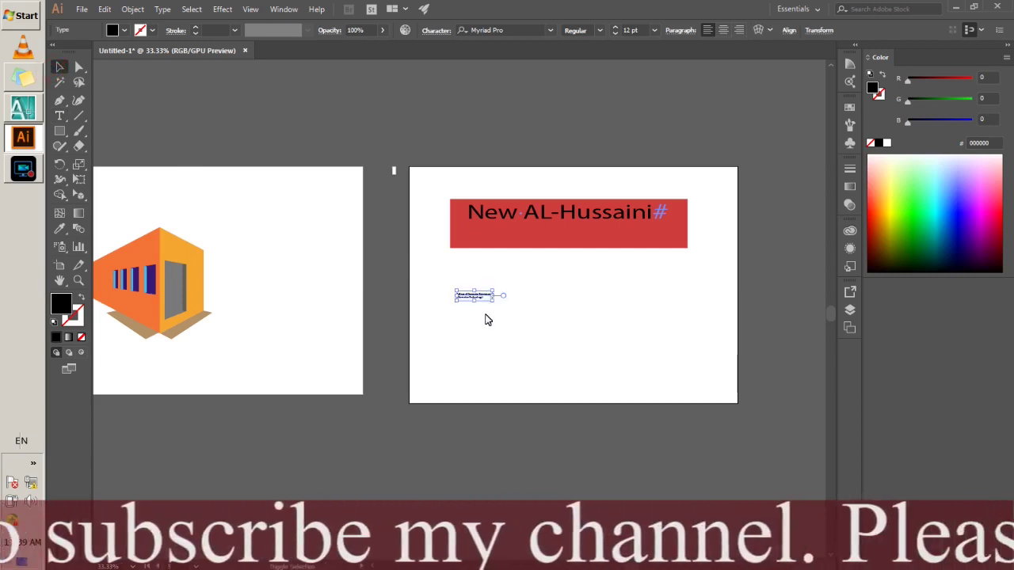
{"action": "mouse_move", "coordinate": [475, 301]}
{"action": "left_mouse_down"}
{"action": "mouse_move", "coordinate": [485, 355]}
{"action": "mouse_move", "coordinate": [522, 333]}
{"action": "mouse_move", "coordinate": [572, 269]}
{"action": "mouse_move", "coordinate": [561, 273]}
{"action": "mouse_move", "coordinate": [558, 248]}
{"action": "left_mouse_up"}
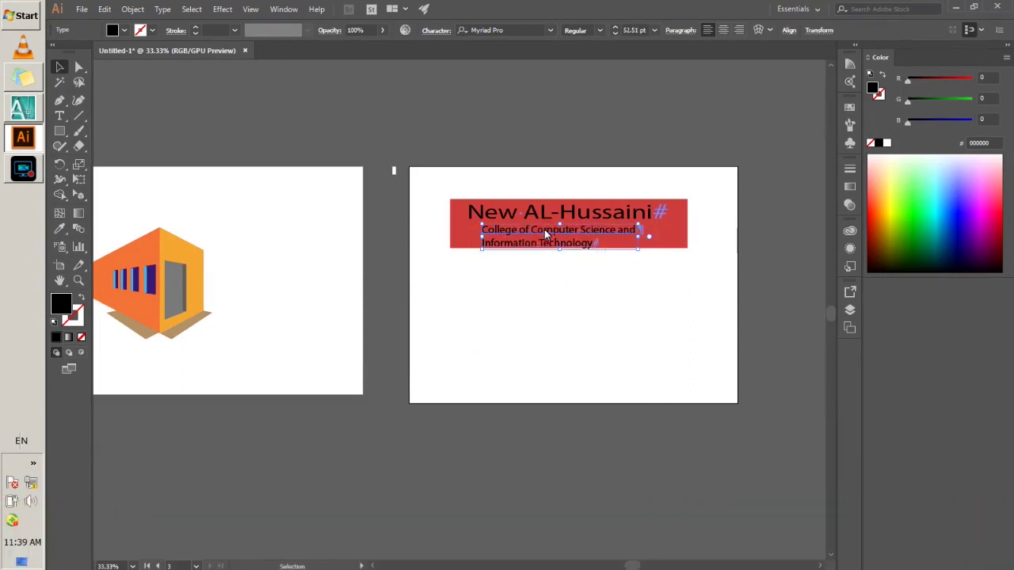
- Center-align the two subtitle lines and nudge them just beneath the title
{"action": "left_click", "coordinate": [723, 30]}
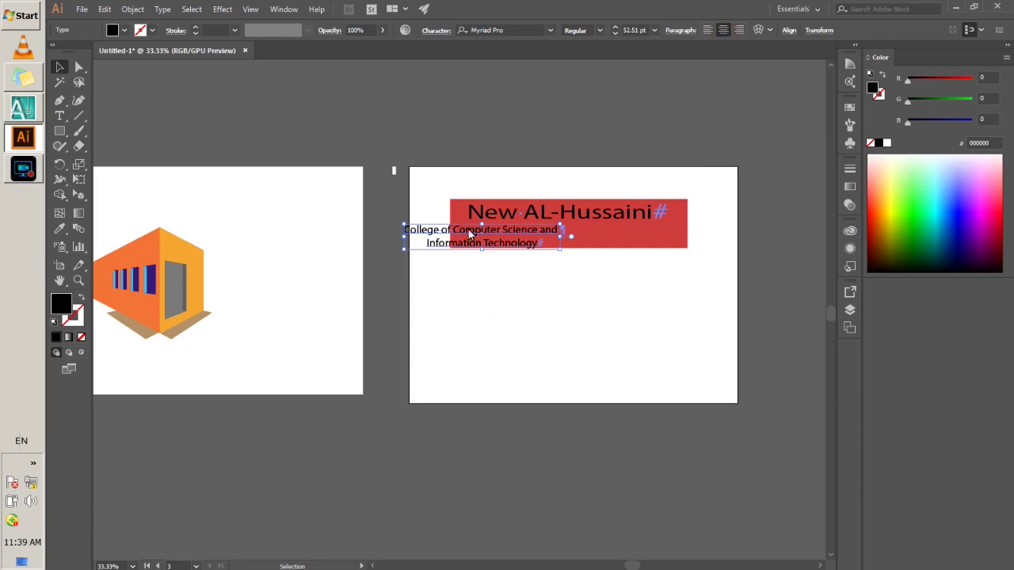
{"action": "left_click_drag", "start_coordinate": [471, 234], "coordinate": [546, 225]}
{"action": "scroll", "coordinate": [547, 215], "scroll_direction": "up", "scroll_amount": 3}
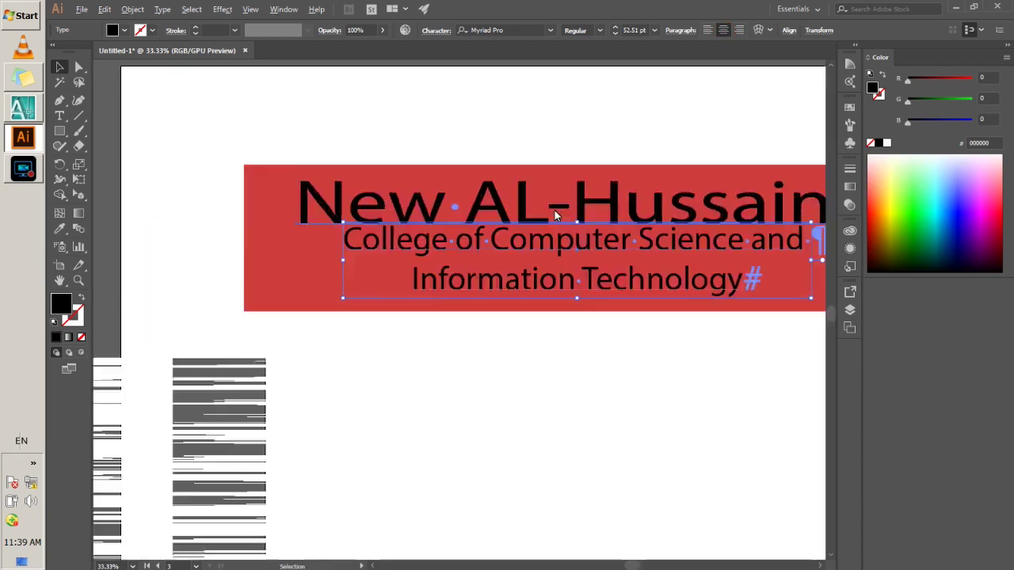
{"action": "scroll", "coordinate": [554, 216], "scroll_direction": "up", "scroll_amount": 2}
{"action": "key", "text": "Down"}
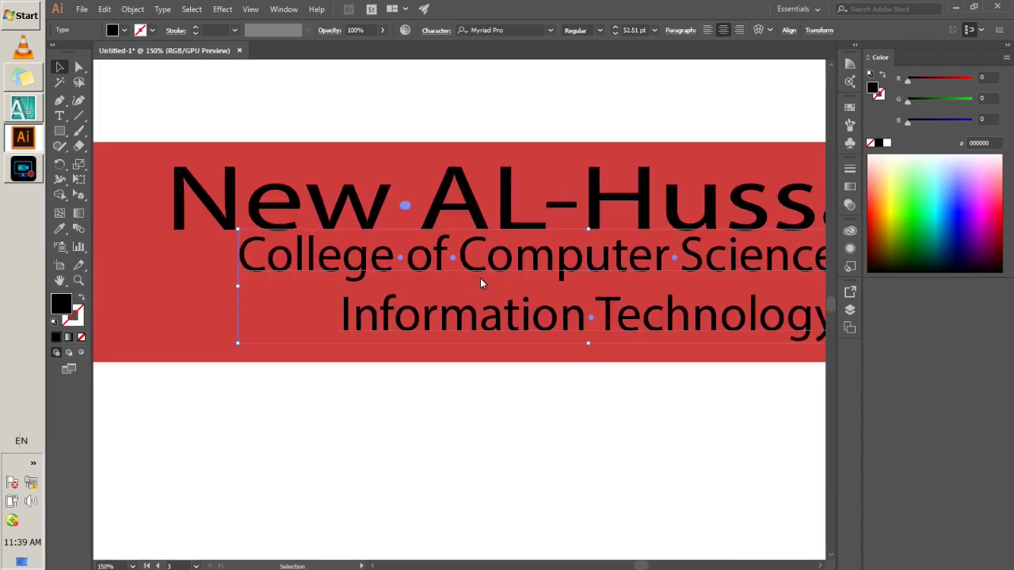
{"action": "key", "text": "Down"}
{"action": "key", "text": "Down"}
{"action": "key", "text": "Down"}
{"action": "key", "text": "Down"}
{"action": "scroll", "coordinate": [480, 278], "scroll_direction": "down", "scroll_amount": 1}
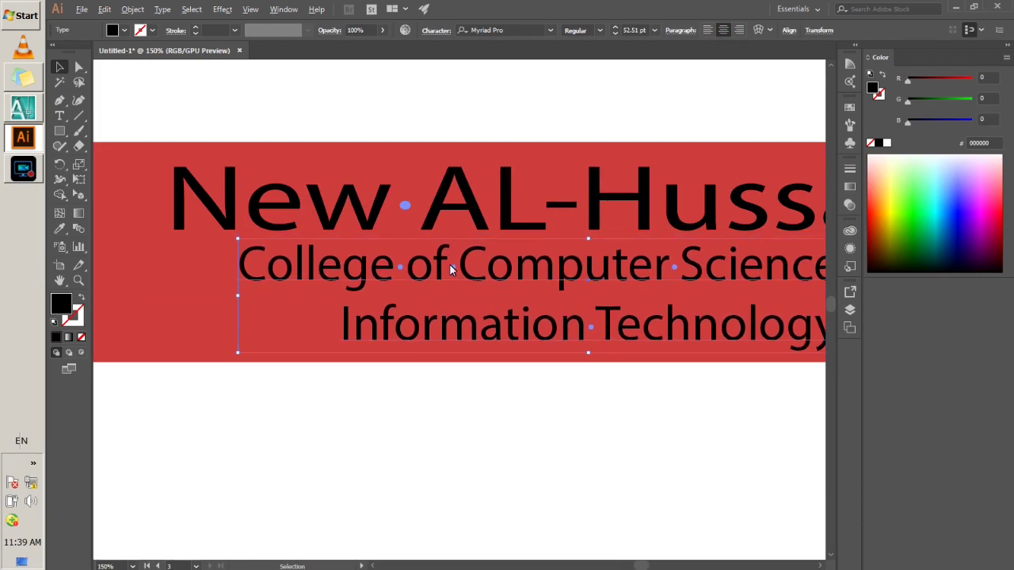
{"action": "scroll", "coordinate": [437, 287], "scroll_direction": "down", "scroll_amount": 1}
{"action": "left_click", "coordinate": [514, 240], "text": "shift"}
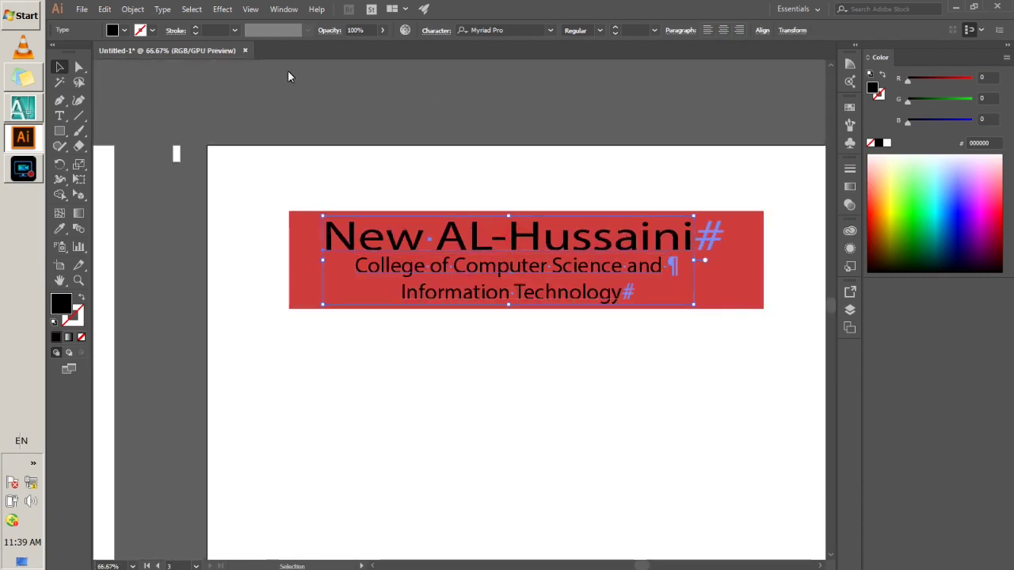
- Fill the selected title and subtitle text with yellow
{"action": "left_click", "coordinate": [125, 31]}
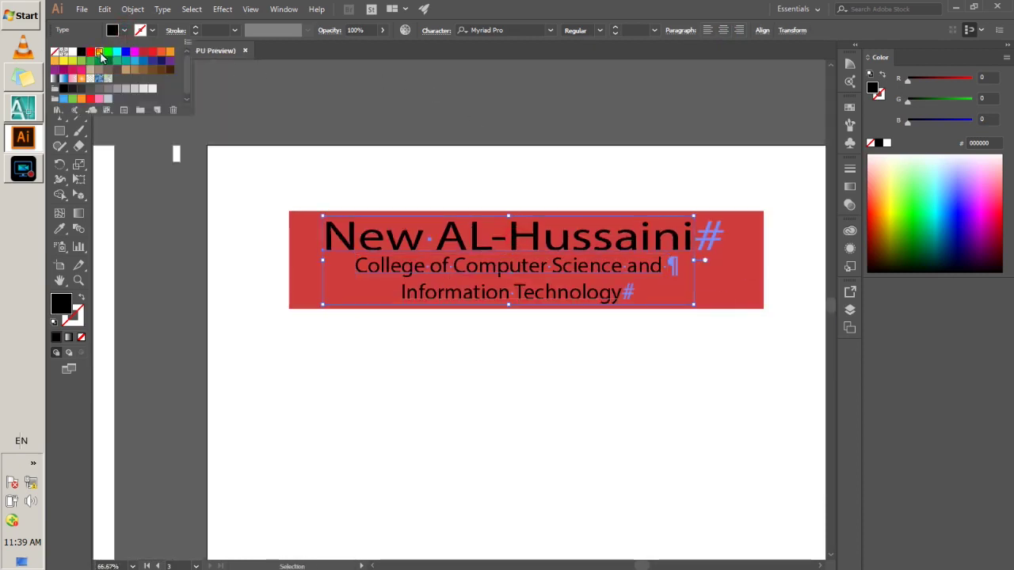
{"action": "left_click", "coordinate": [100, 52]}
{"action": "scroll", "coordinate": [422, 400], "scroll_direction": "down", "scroll_amount": 2}
{"action": "scroll", "coordinate": [420, 401], "scroll_direction": "down", "scroll_amount": 1}
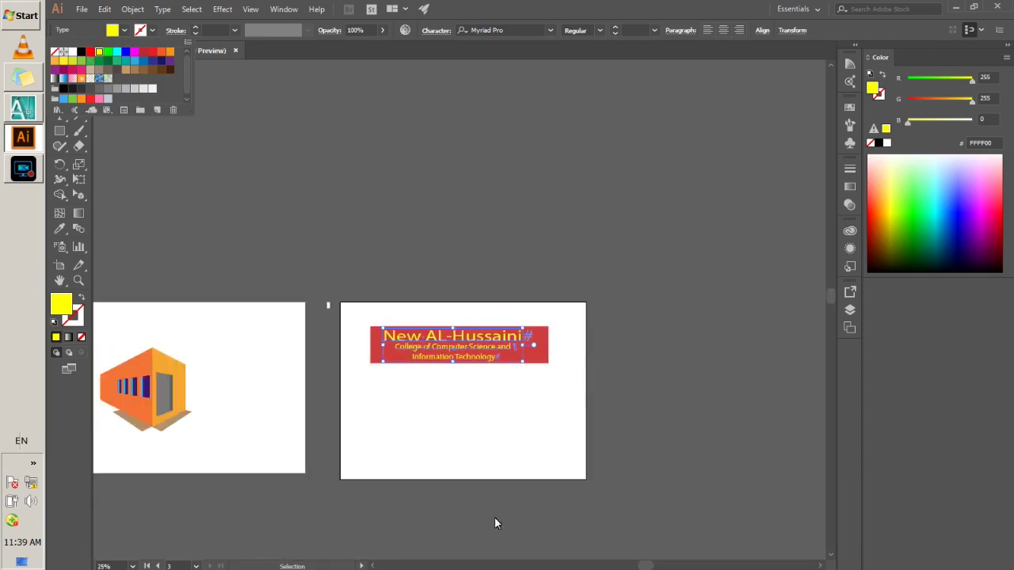
{"action": "left_click", "coordinate": [638, 566]}
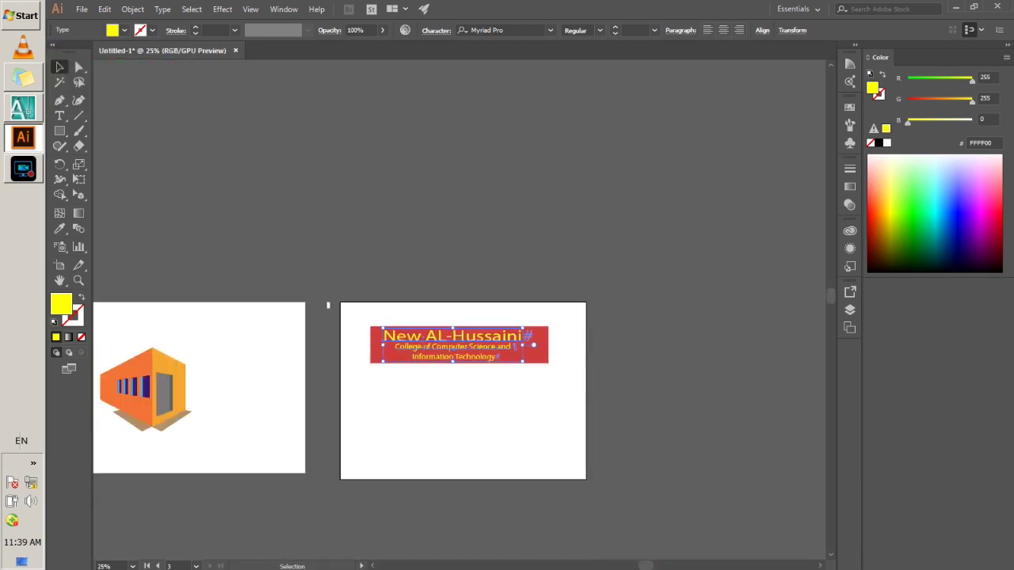
{"action": "left_click", "coordinate": [631, 565]}
{"action": "scroll", "coordinate": [507, 428], "scroll_direction": "up", "scroll_amount": 1}
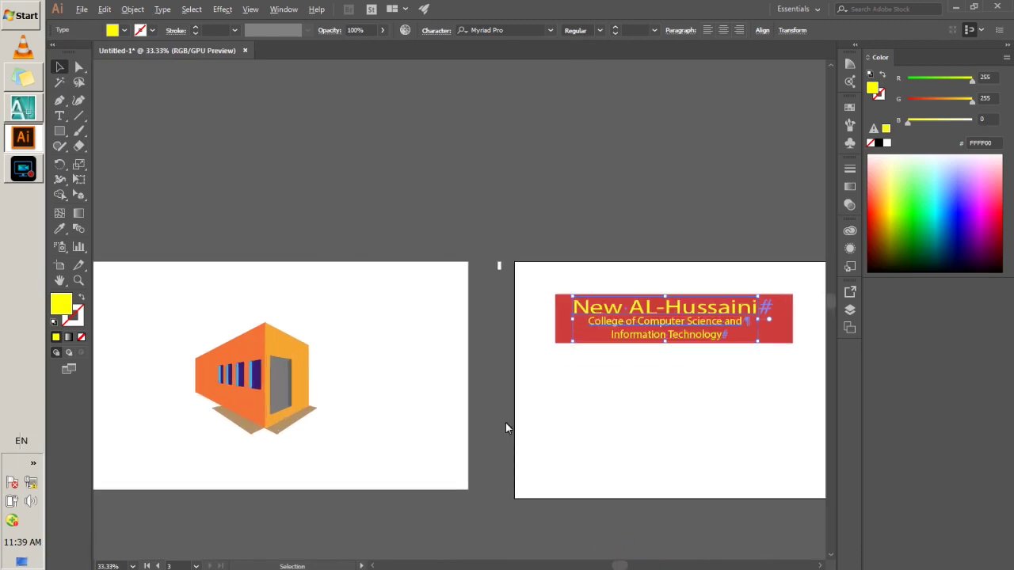
{"action": "left_click_drag", "start_coordinate": [53, 53], "coordinate": [49, 62]}
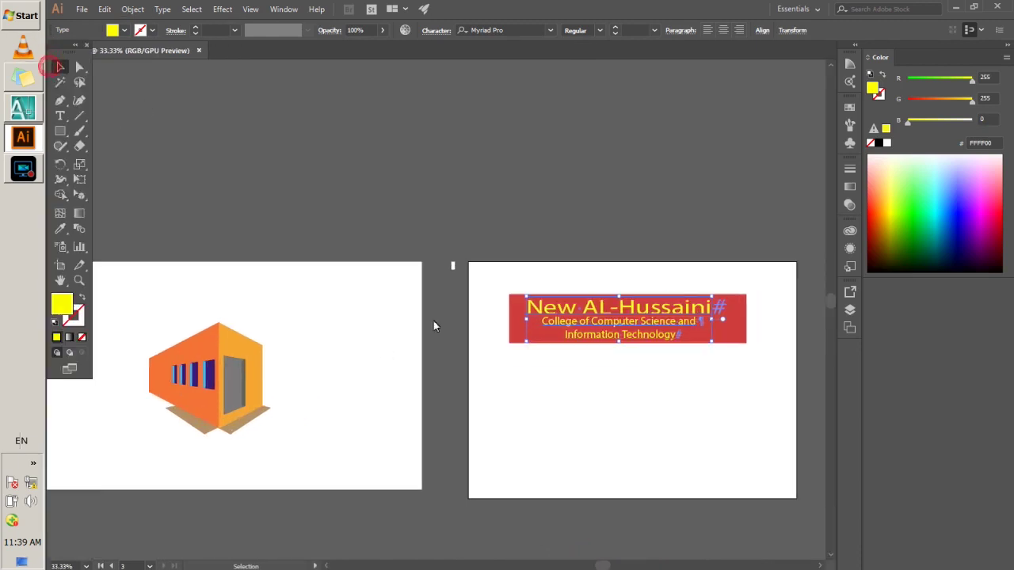
- Select the whole banner with its text and scale it down together
{"action": "left_click", "coordinate": [475, 349]}
{"action": "mouse_move", "coordinate": [480, 267]}
{"action": "left_mouse_down"}
{"action": "mouse_move", "coordinate": [760, 411]}
{"action": "mouse_move", "coordinate": [657, 370]}
{"action": "mouse_move", "coordinate": [627, 325]}
{"action": "left_mouse_up"}
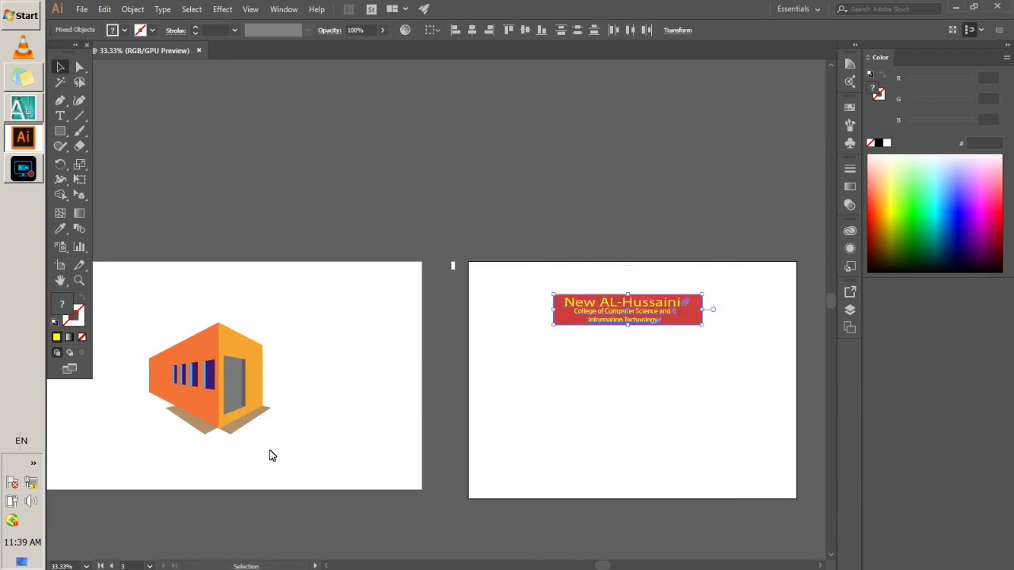
{"action": "scroll", "coordinate": [193, 440], "scroll_direction": "up", "scroll_amount": 1, "text": "alt"}
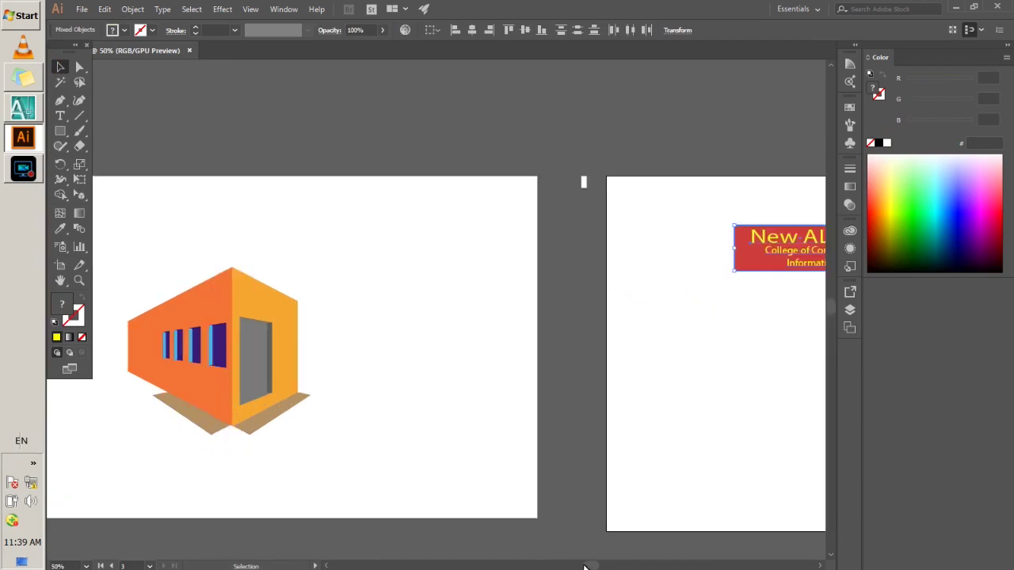
{"action": "left_click_drag", "start_coordinate": [584, 567], "coordinate": [604, 567]}
{"action": "scroll", "coordinate": [579, 465], "scroll_direction": "down", "scroll_amount": 1, "text": "alt"}
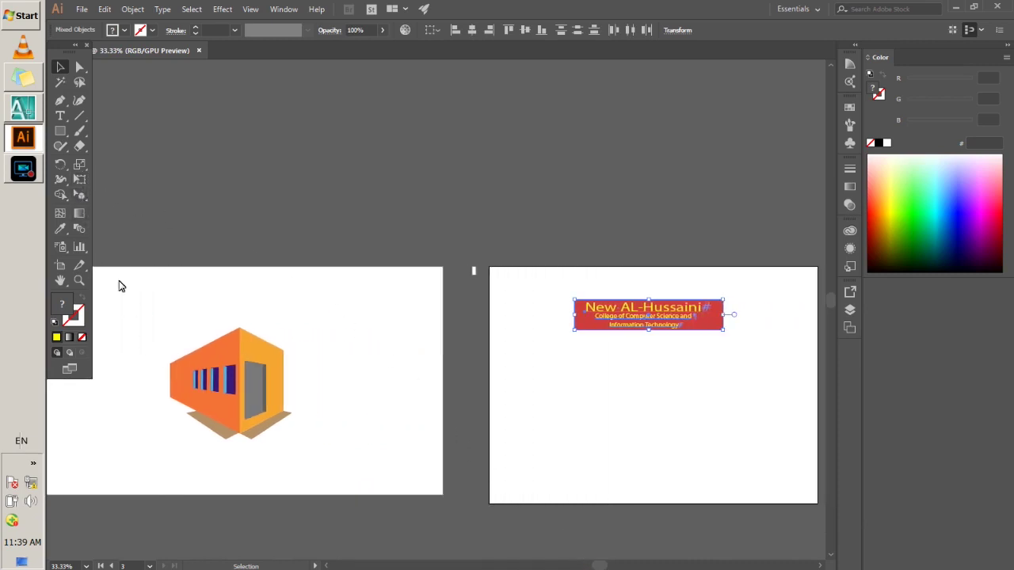
- Show the perspective grid over the orange building and drag the banner toward its wall
{"action": "left_click_drag", "start_coordinate": [132, 313], "coordinate": [338, 472]}
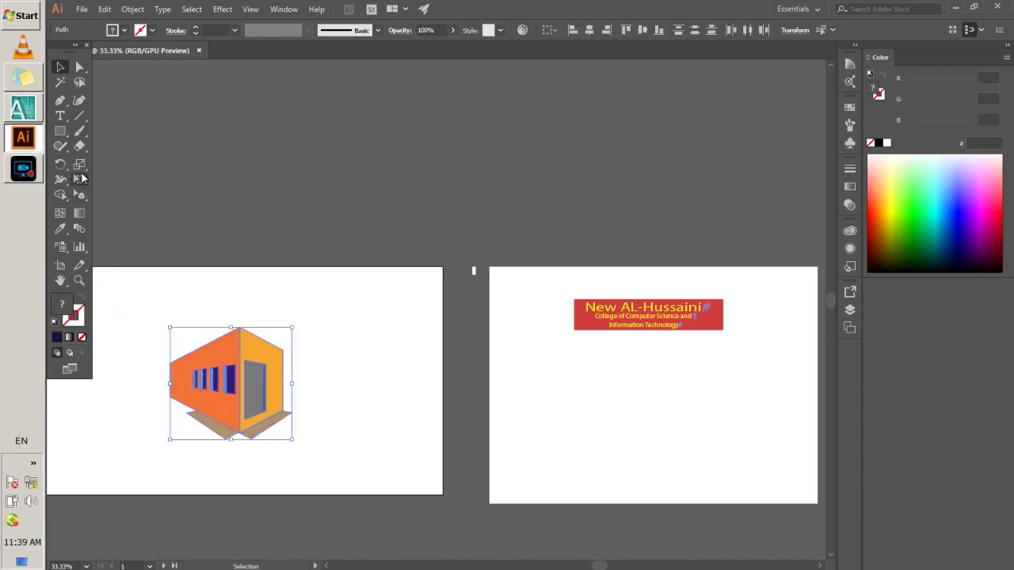
{"action": "left_click_drag", "start_coordinate": [80, 196], "coordinate": [138, 198]}
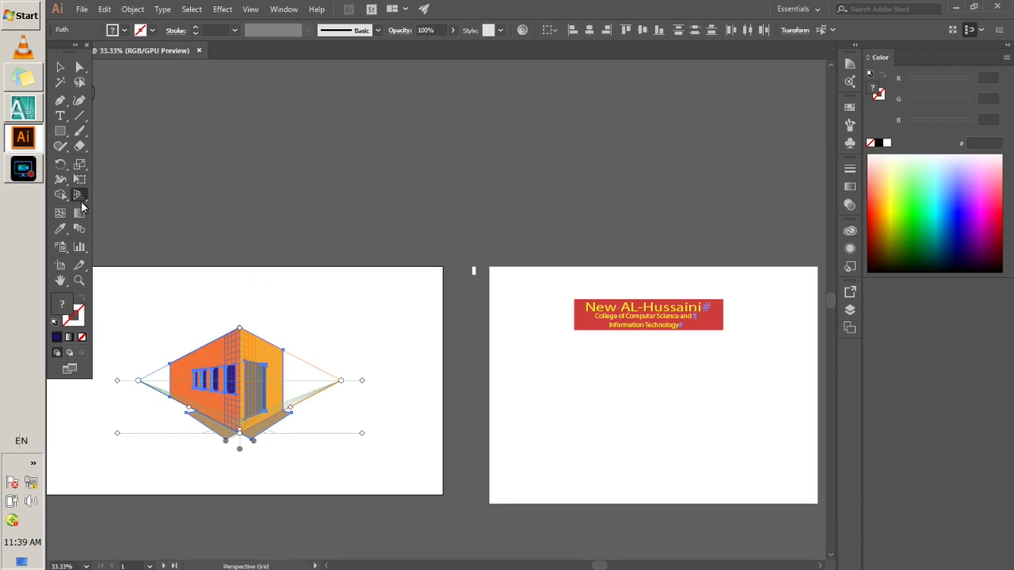
{"action": "left_click_drag", "start_coordinate": [78, 196], "coordinate": [126, 213]}
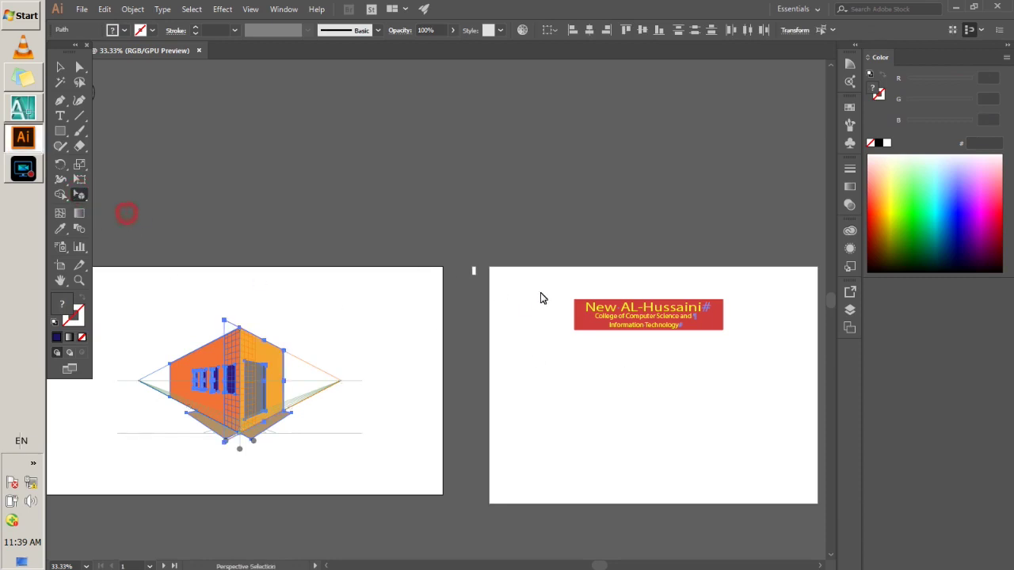
{"action": "left_click_drag", "start_coordinate": [620, 362], "coordinate": [803, 362]}
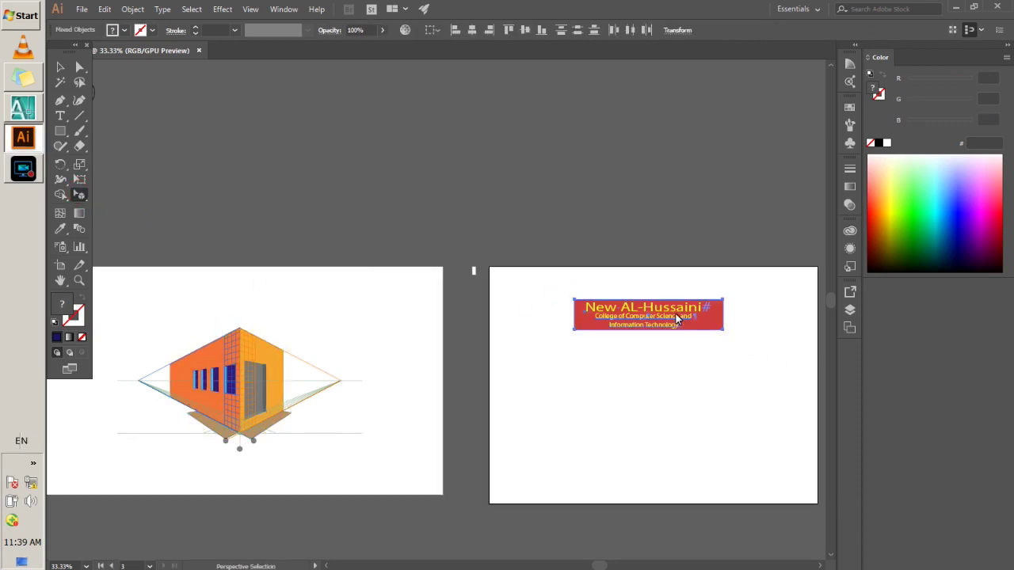
{"action": "left_click_drag", "start_coordinate": [662, 316], "coordinate": [224, 372]}
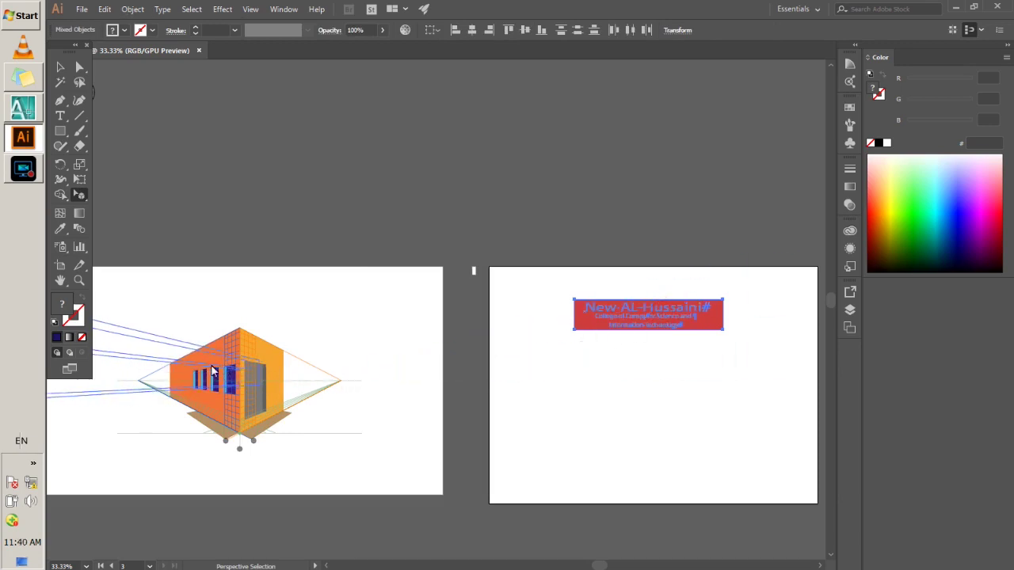
{"action": "left_click_drag", "start_coordinate": [224, 372], "coordinate": [285, 362]}
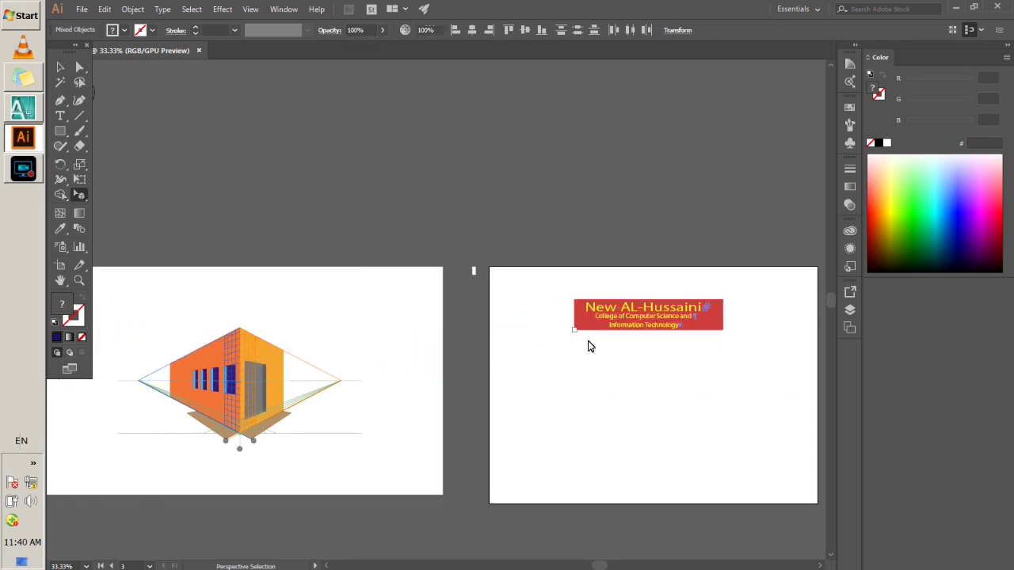
- Undo the banner move and redo its scaling, leaving it flat on the second artboard
{"action": "left_click", "coordinate": [586, 342]}
{"action": "key", "text": "ctrl+z"}
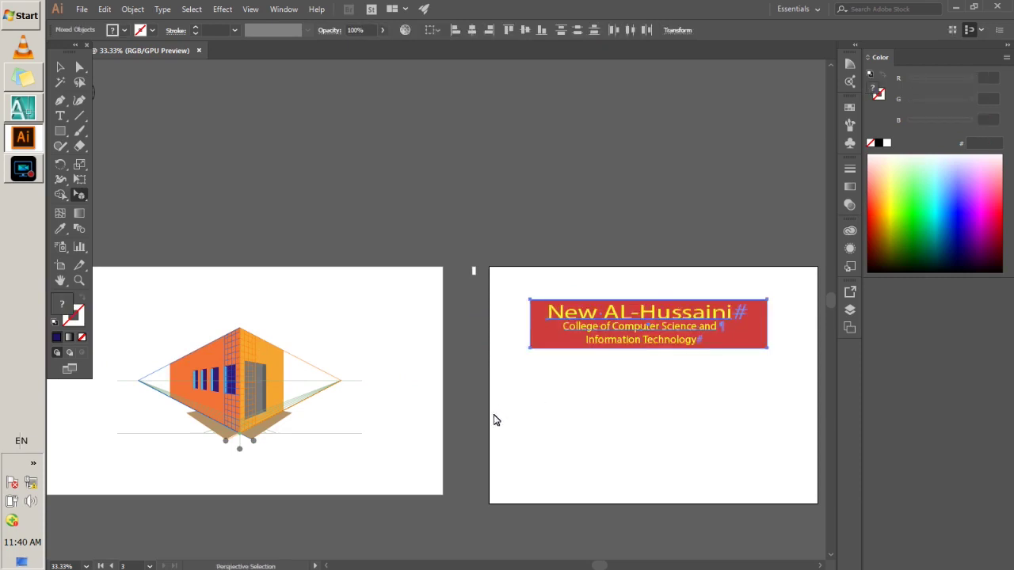
{"action": "left_click", "coordinate": [104, 8]}
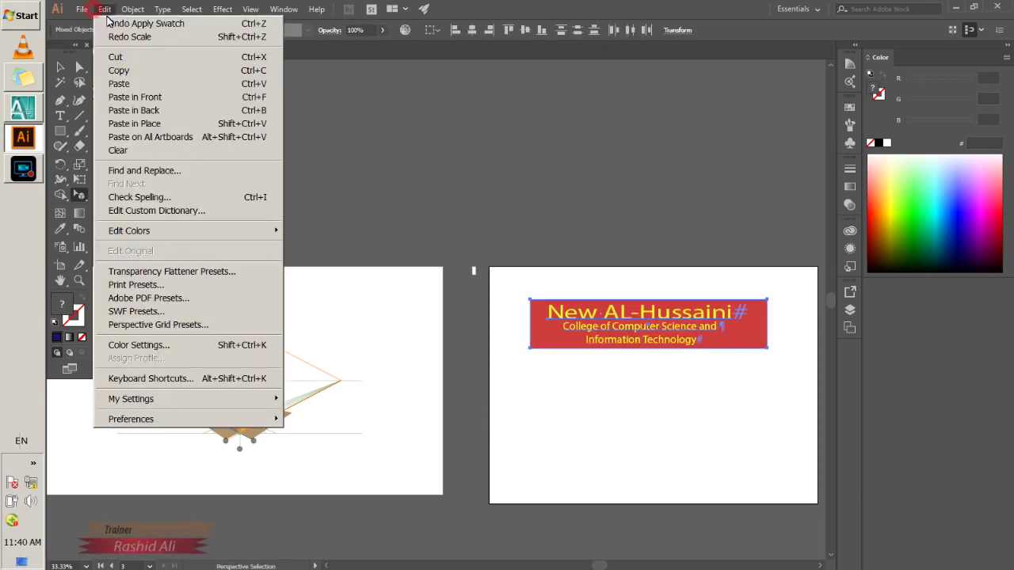
{"action": "left_click", "coordinate": [135, 36]}
{"action": "scroll", "coordinate": [373, 343], "scroll_direction": "down", "scroll_amount": 1}
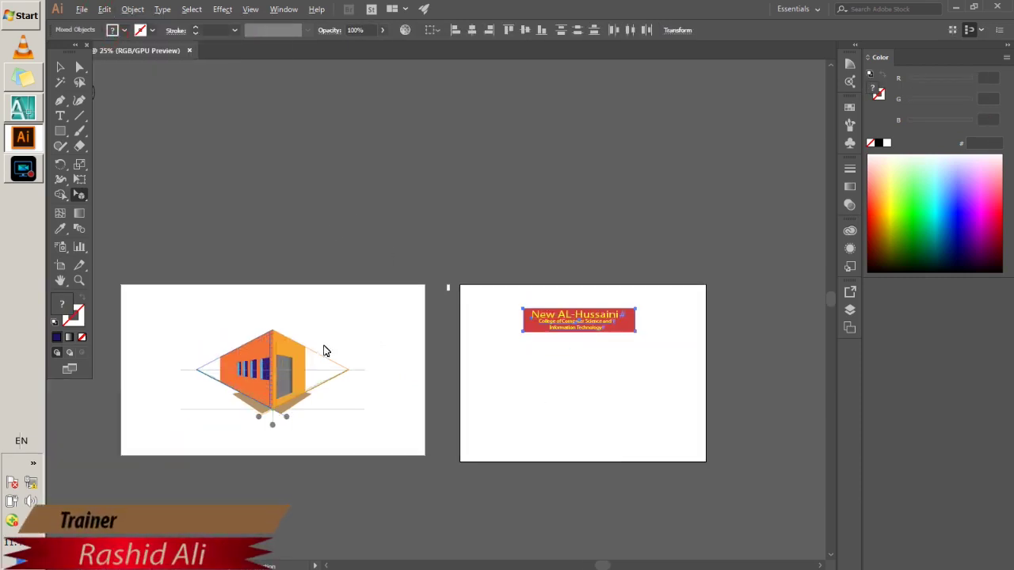
{"action": "left_click", "coordinate": [237, 367]}
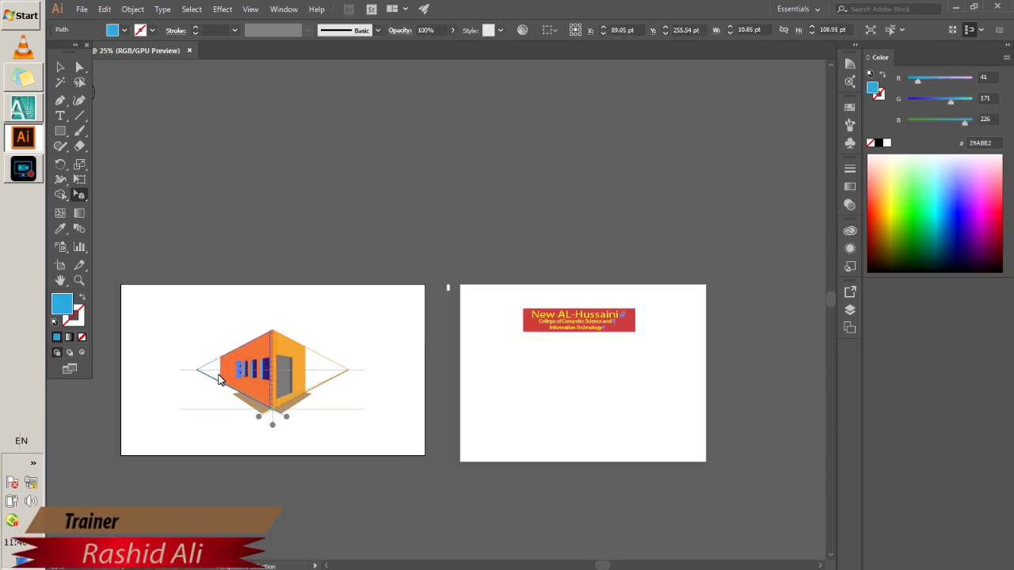
- Set the Perspective Grid Options widget position to Top-Right
{"action": "scroll", "coordinate": [271, 384], "scroll_direction": "up", "scroll_amount": 3}
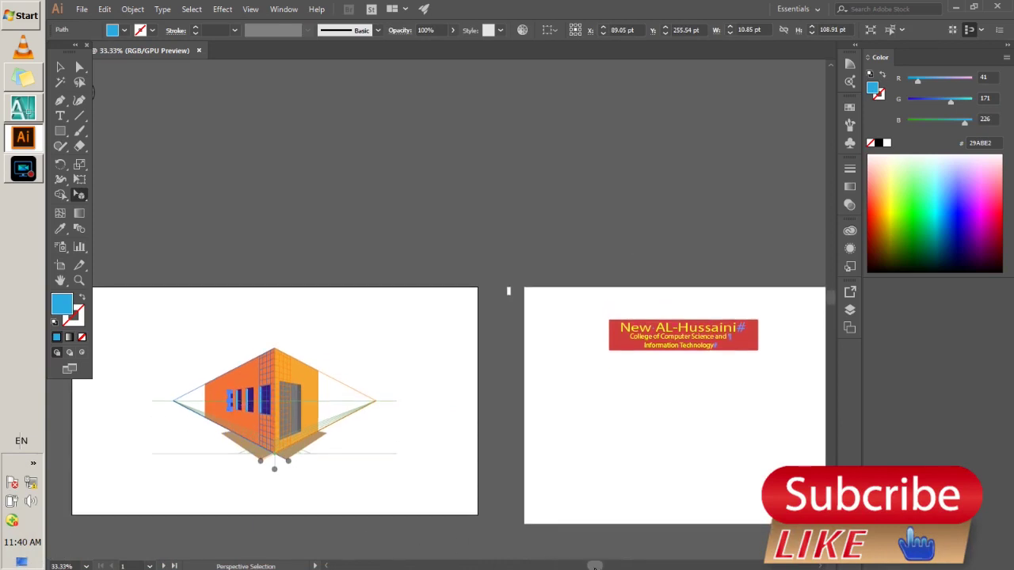
{"action": "scroll", "coordinate": [594, 567], "scroll_direction": "left", "scroll_amount": 5}
{"action": "scroll", "coordinate": [414, 506], "scroll_direction": "down", "scroll_amount": 3}
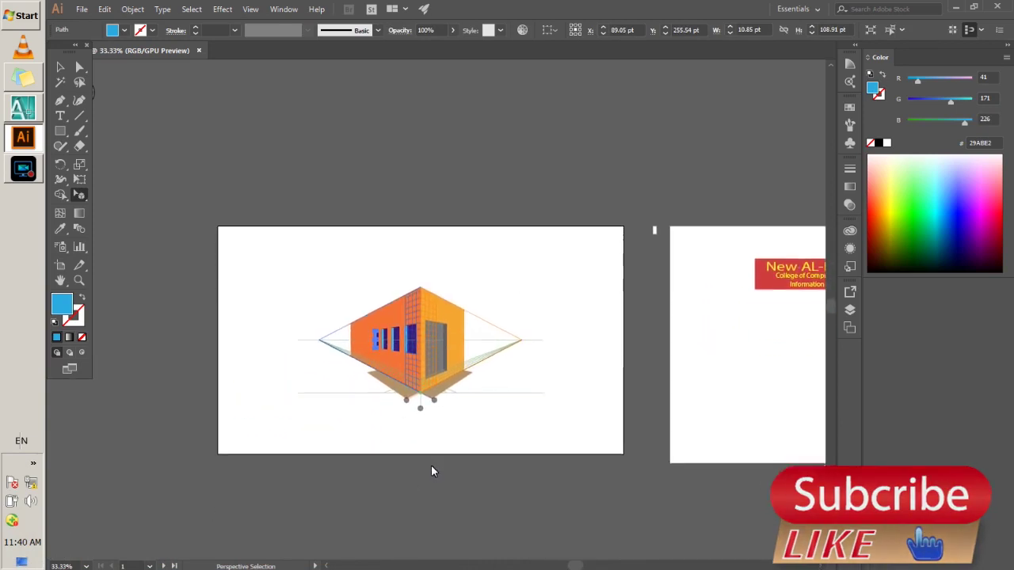
{"action": "scroll", "coordinate": [427, 307], "scroll_direction": "up", "scroll_amount": 3}
{"action": "scroll", "coordinate": [423, 320], "scroll_direction": "down", "scroll_amount": 1}
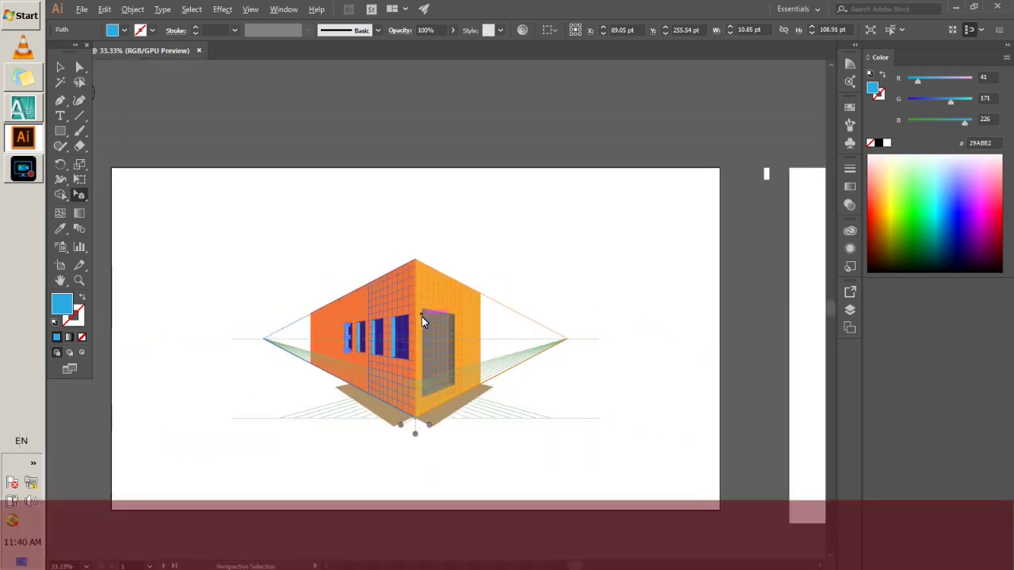
{"action": "left_click_drag", "start_coordinate": [84, 197], "coordinate": [122, 212]}
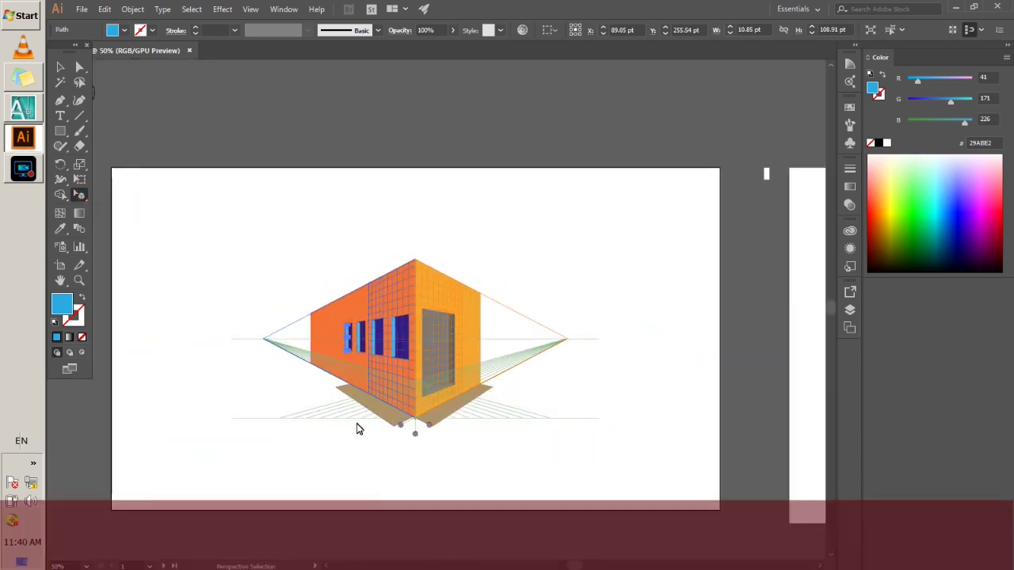
{"action": "double_click", "coordinate": [79, 194]}
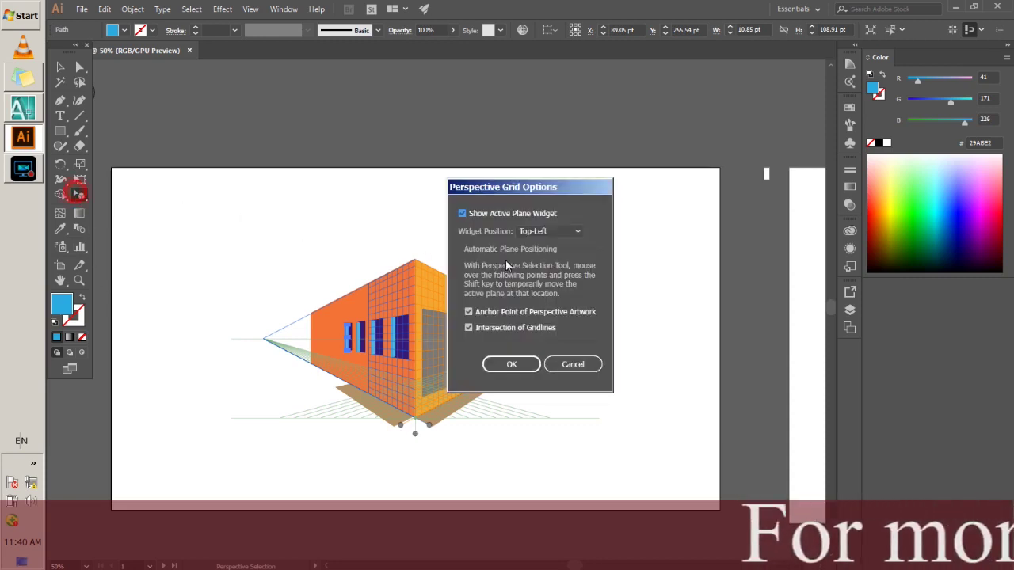
{"action": "left_click", "coordinate": [564, 232]}
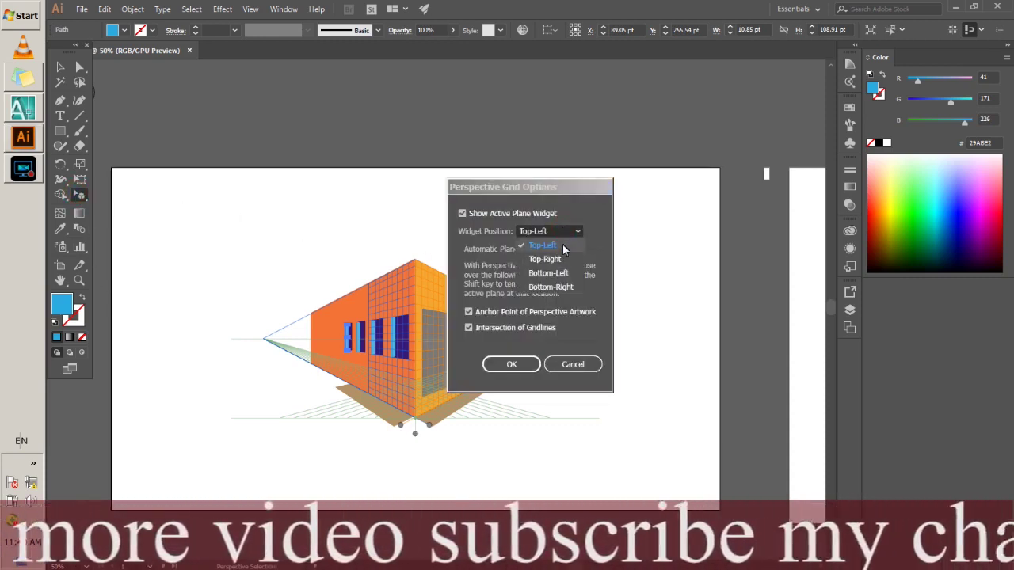
{"action": "left_click", "coordinate": [562, 250]}
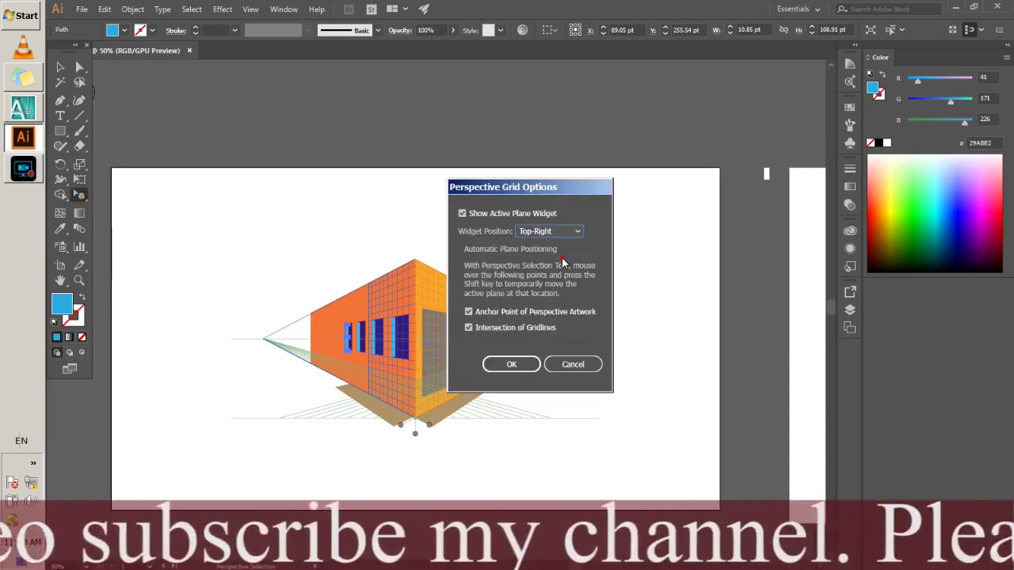
{"action": "left_click", "coordinate": [518, 370]}
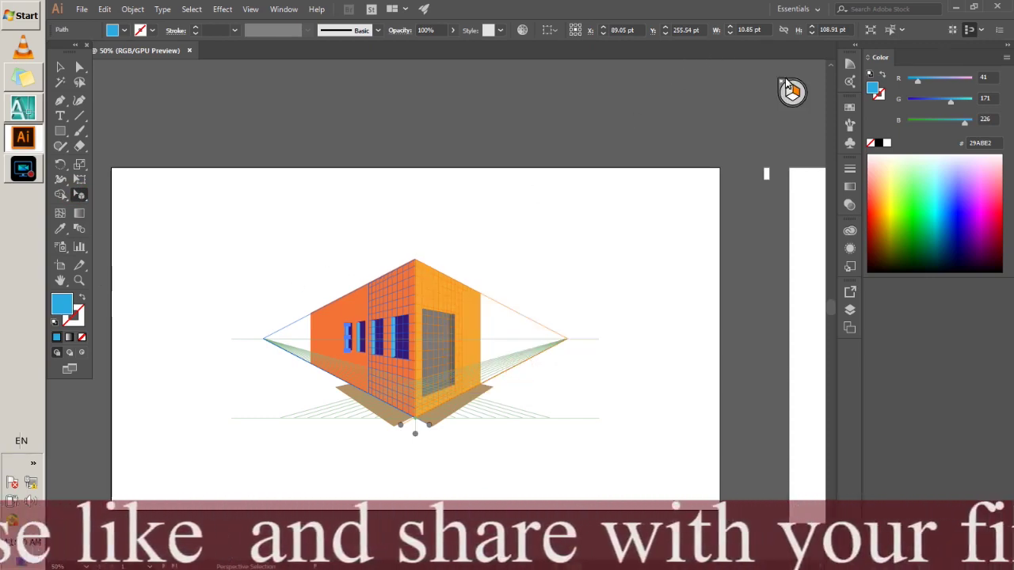
- Select the red banner on the second artboard with the Perspective Selection tool
{"action": "scroll", "coordinate": [792, 93], "scroll_direction": "right", "scroll_amount": 2}
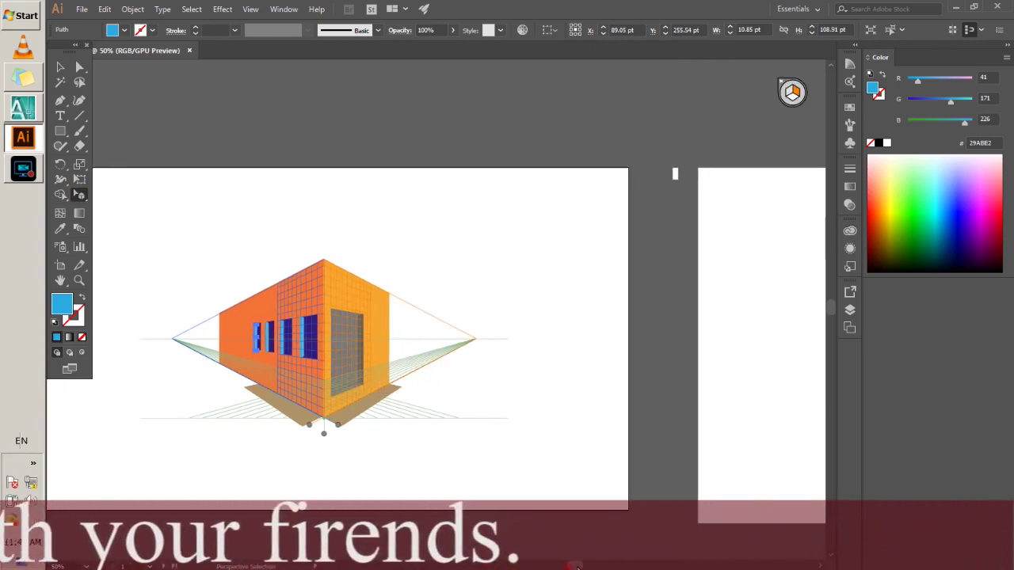
{"action": "scroll", "coordinate": [792, 94], "scroll_direction": "right", "scroll_amount": 4}
{"action": "scroll", "coordinate": [580, 530], "scroll_direction": "right", "scroll_amount": 2}
{"action": "scroll", "coordinate": [580, 530], "scroll_direction": "left", "scroll_amount": 1}
{"action": "scroll", "coordinate": [580, 531], "scroll_direction": "down", "scroll_amount": 1}
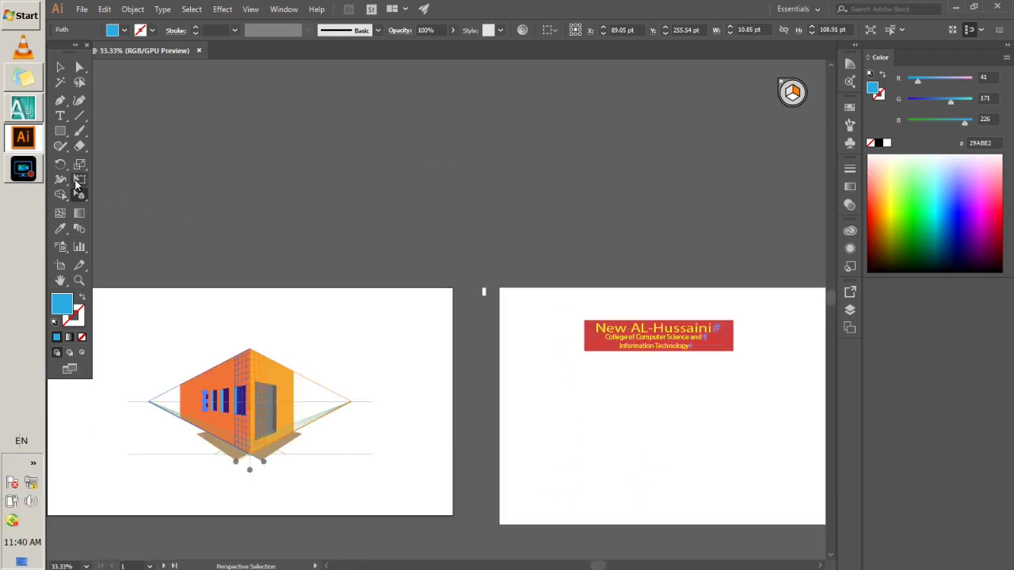
{"action": "left_click_drag", "start_coordinate": [77, 185], "coordinate": [132, 211]}
{"action": "left_click", "coordinate": [693, 406]}
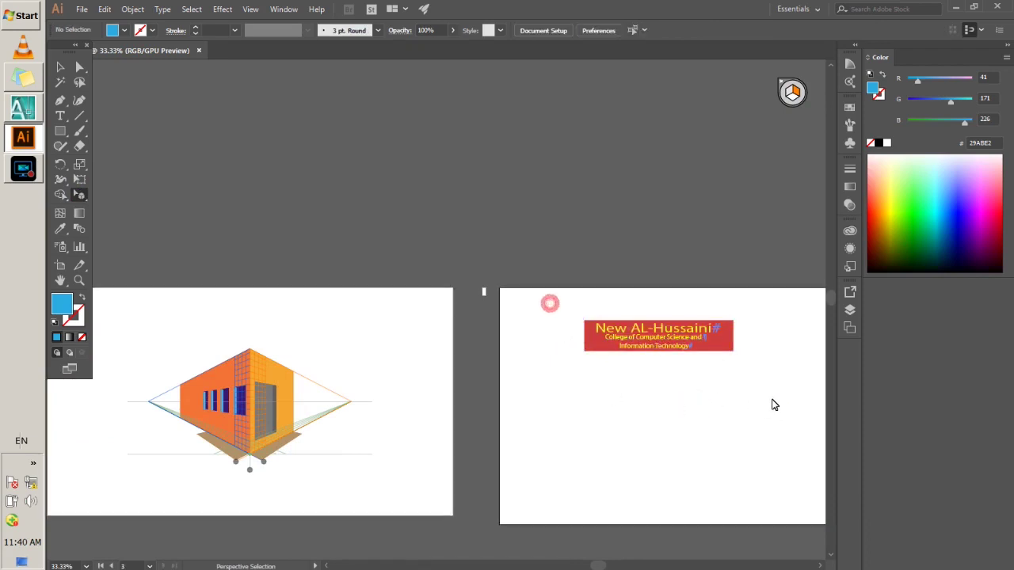
{"action": "key", "text": "ctrl+alt+a"}
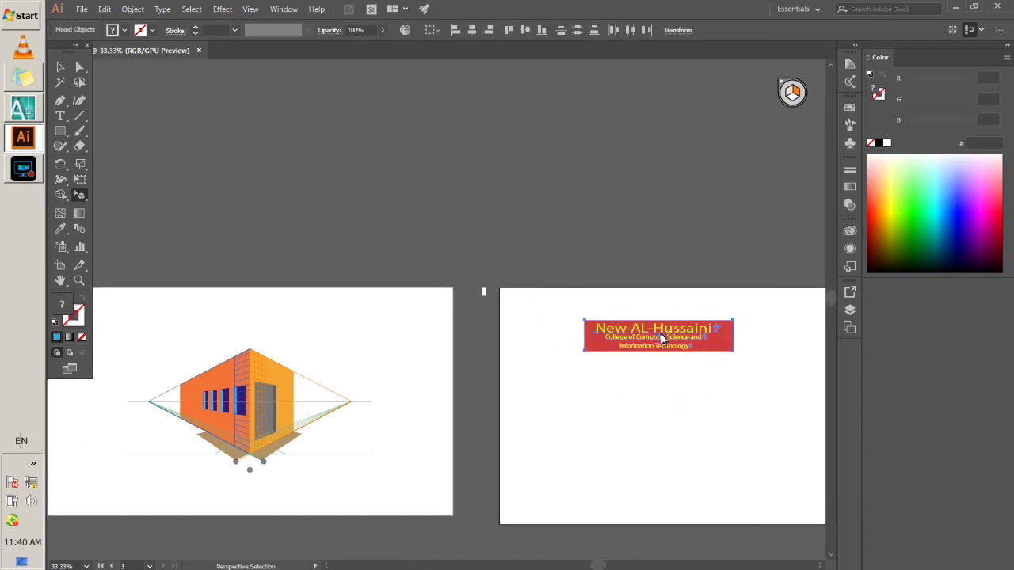
- Drag a copy of the banner onto the building's left wall plane, undoing distorted attempts
{"action": "left_click_drag", "start_coordinate": [662, 339], "coordinate": [232, 381]}
{"action": "left_click", "coordinate": [738, 184]}
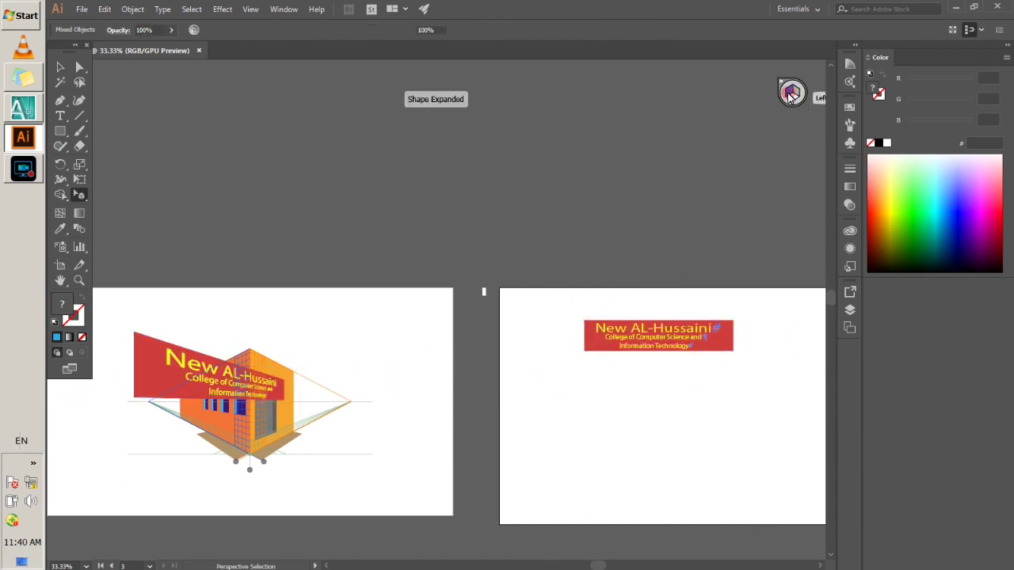
{"action": "key", "text": "ctrl+z"}
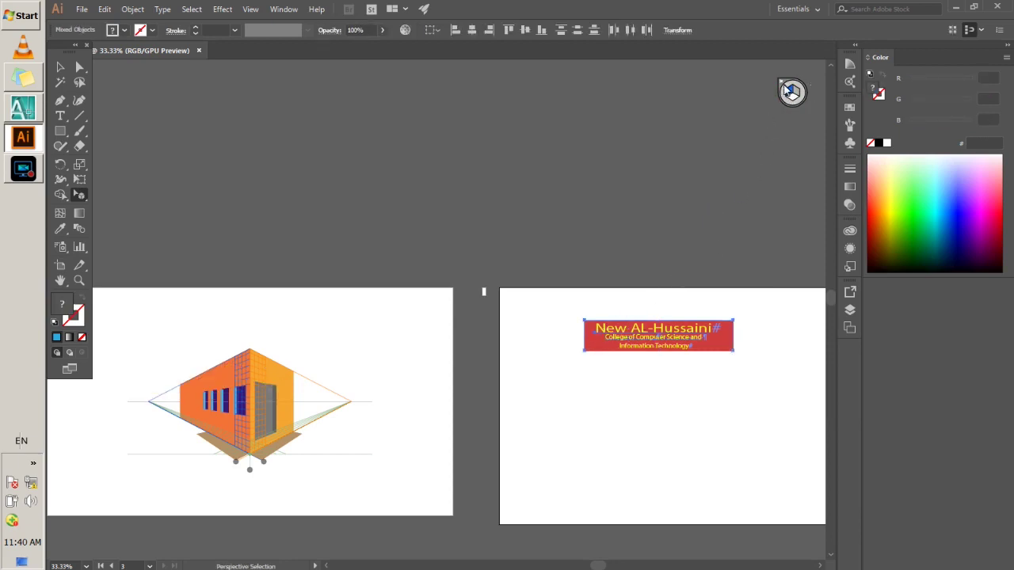
{"action": "left_click_drag", "start_coordinate": [674, 353], "coordinate": [240, 391]}
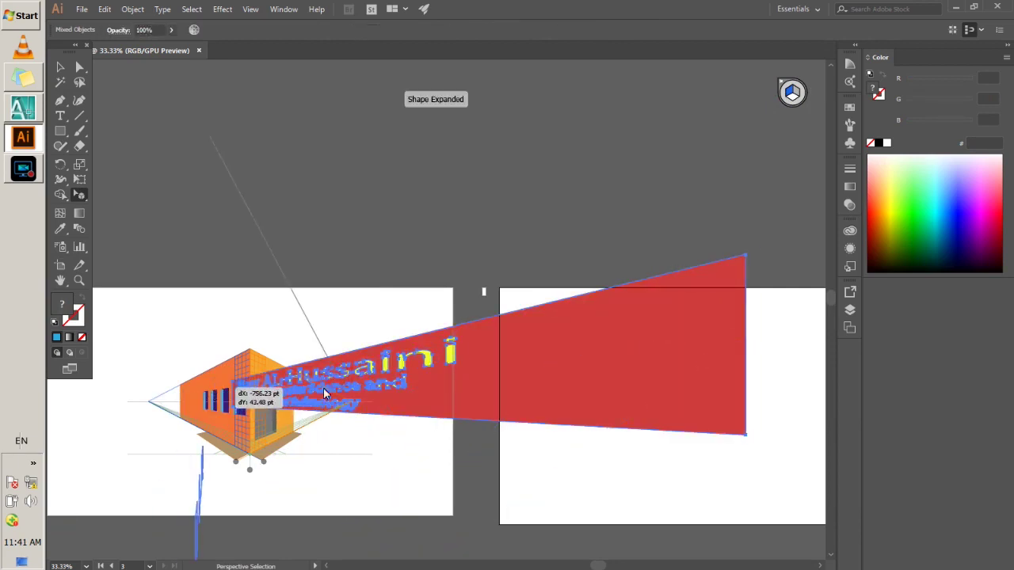
{"action": "left_click_drag", "start_coordinate": [240, 391], "coordinate": [602, 410]}
{"action": "key", "text": "ctrl+z"}
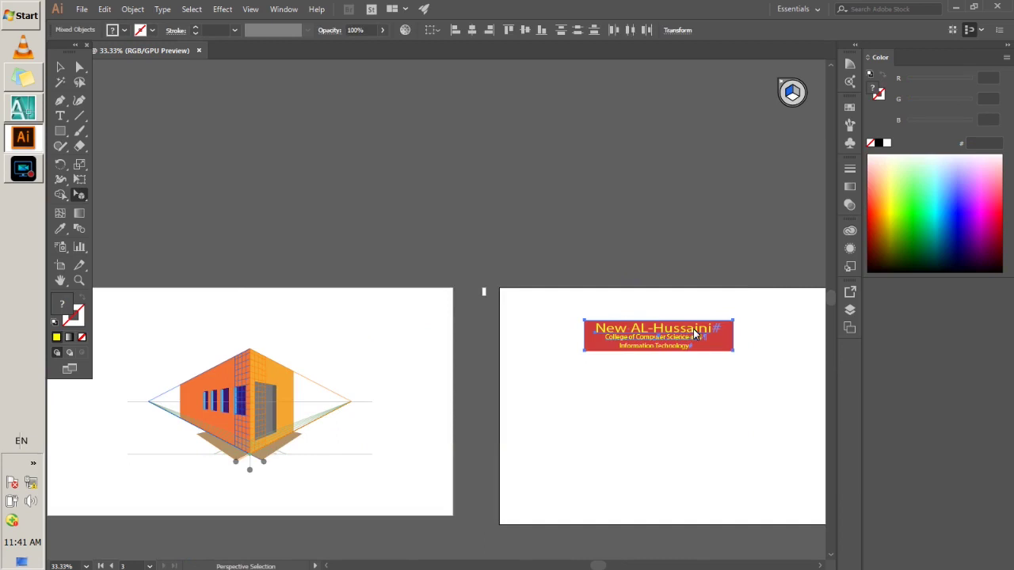
{"action": "left_click_drag", "start_coordinate": [688, 334], "coordinate": [225, 384]}
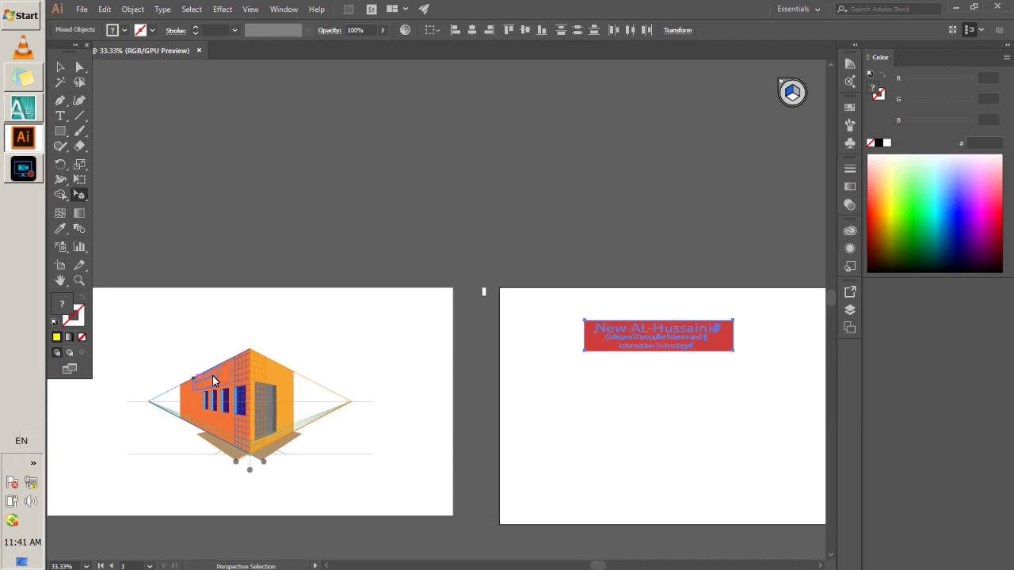
{"action": "scroll", "coordinate": [161, 391], "scroll_direction": "up", "scroll_amount": 3}
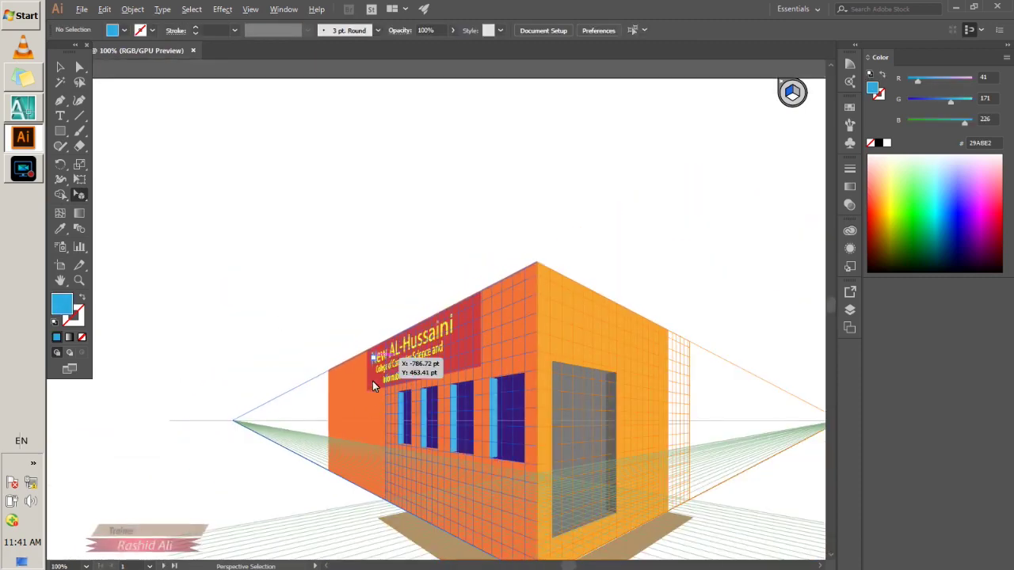
{"action": "key", "text": "ctrl+0"}
{"action": "scroll", "coordinate": [453, 536], "scroll_direction": "up", "scroll_amount": 2}
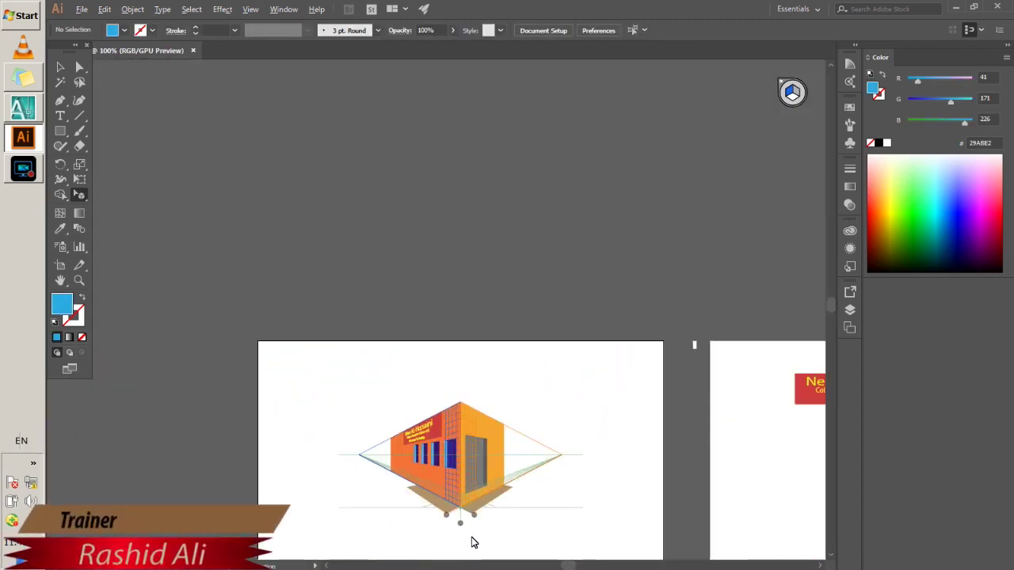
{"action": "scroll", "coordinate": [472, 542], "scroll_direction": "up", "scroll_amount": 2}
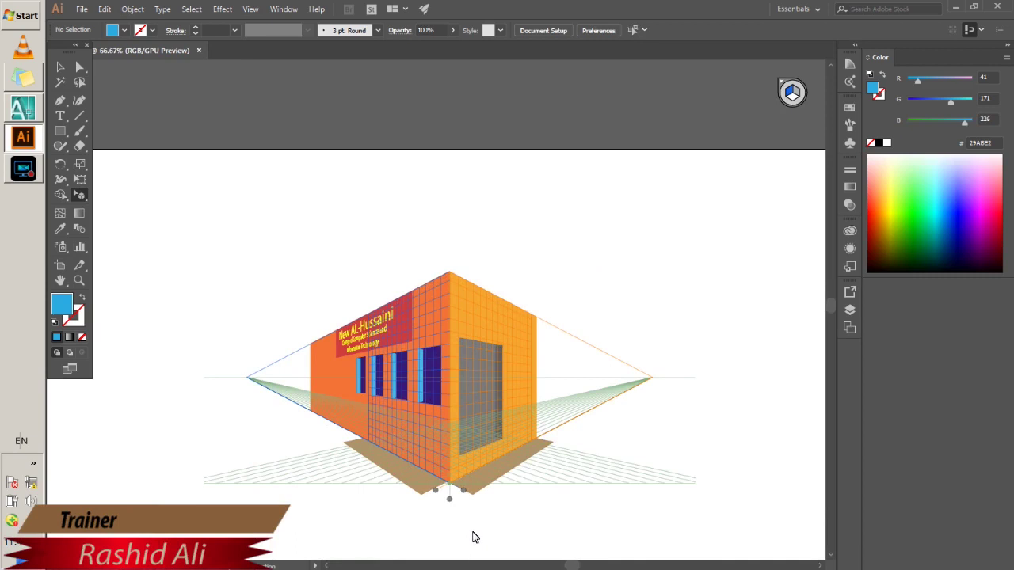
{"action": "scroll", "coordinate": [507, 535], "scroll_direction": "down", "scroll_amount": 1}
{"action": "scroll", "coordinate": [570, 499], "scroll_direction": "down", "scroll_amount": 1}
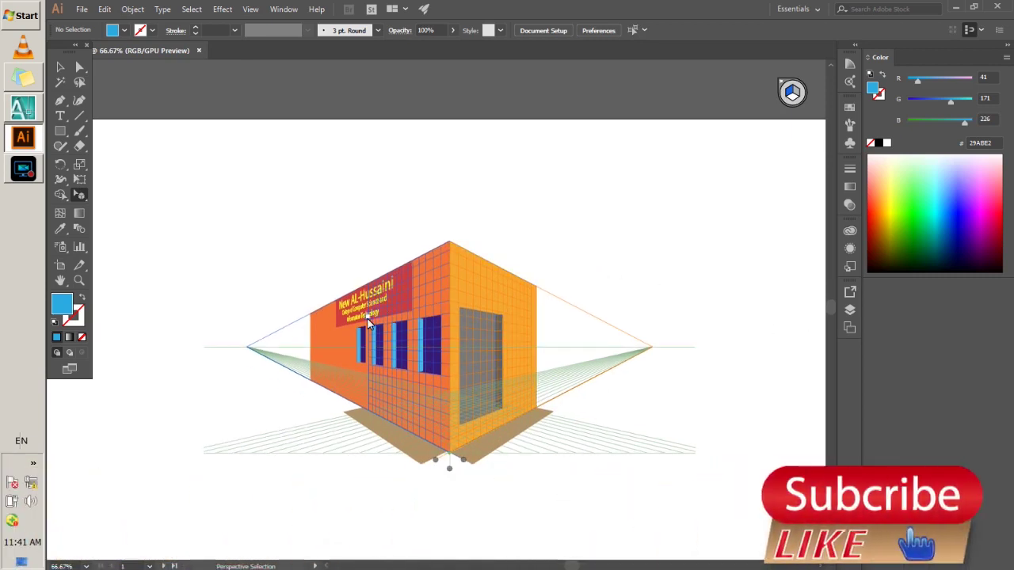
{"action": "scroll", "coordinate": [366, 315], "scroll_direction": "up", "scroll_amount": 1}
{"action": "scroll", "coordinate": [362, 346], "scroll_direction": "down", "scroll_amount": 1}
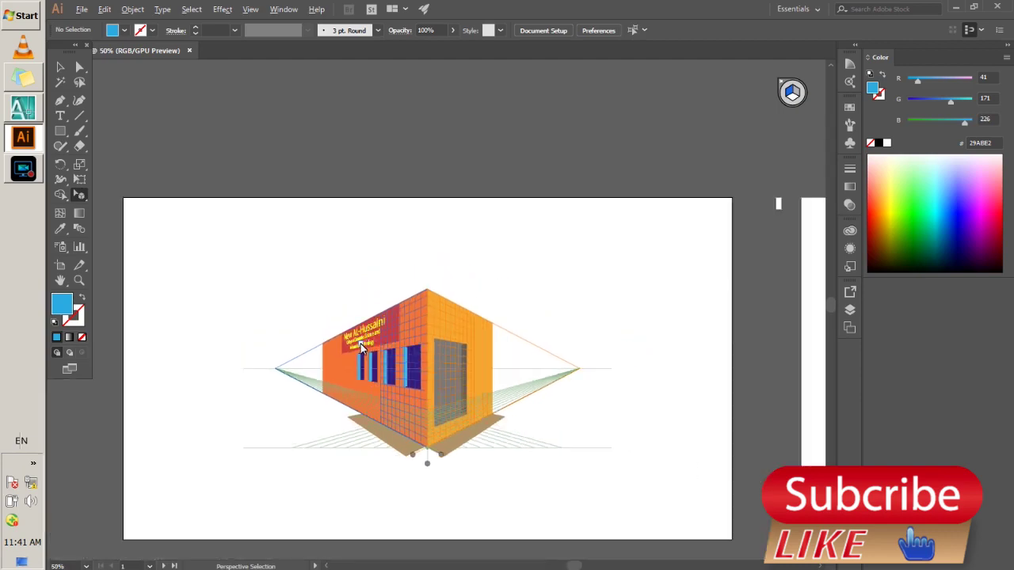
{"action": "scroll", "coordinate": [360, 347], "scroll_direction": "up", "scroll_amount": 2}
{"action": "scroll", "coordinate": [385, 344], "scroll_direction": "up", "scroll_amount": 2}
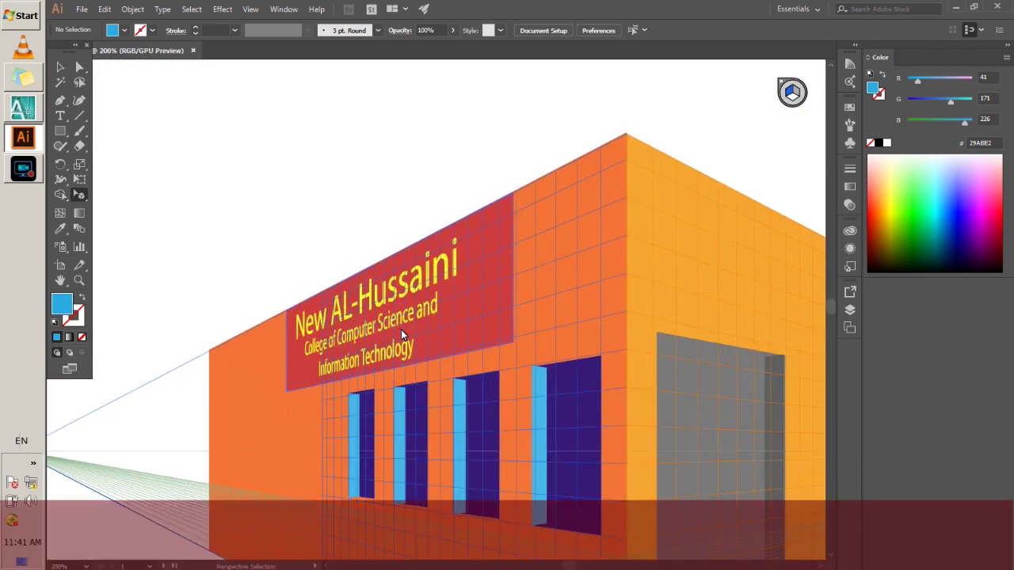
- Nudge and drag the banner text and background lower, settling it just above the windows
{"action": "left_click", "coordinate": [399, 329]}
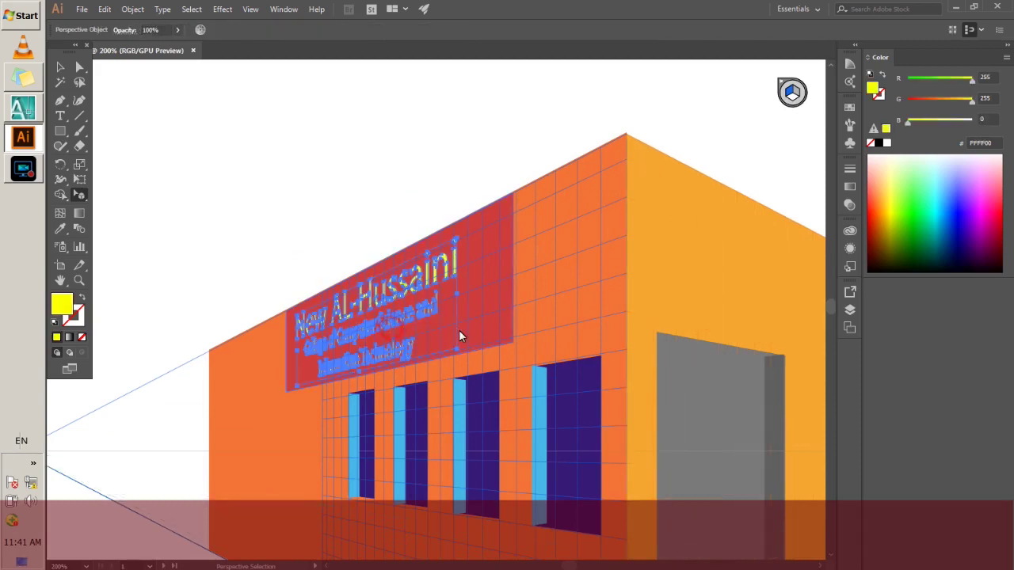
{"action": "left_click", "coordinate": [483, 317], "text": "shift"}
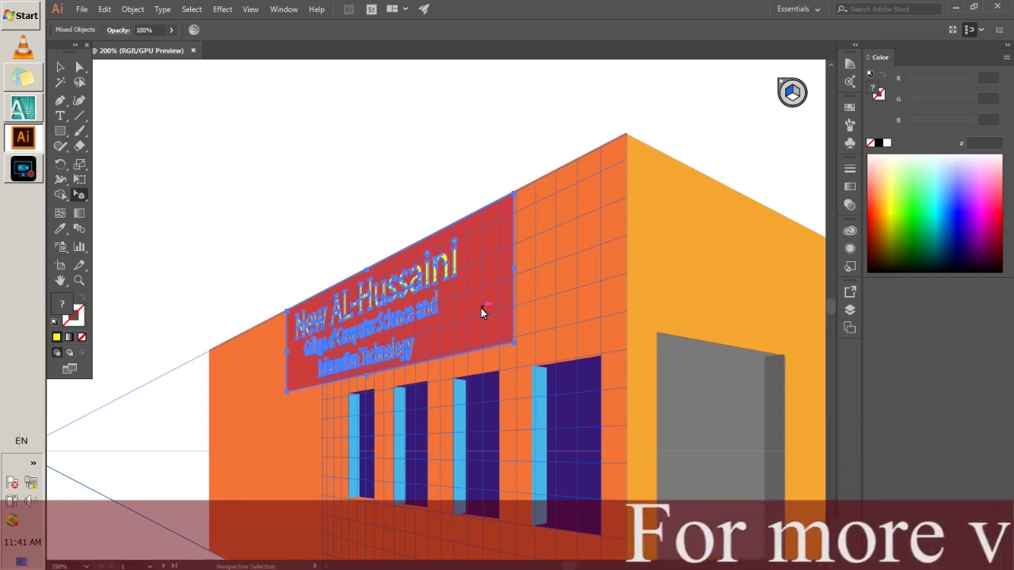
{"action": "key", "text": "shift+Down"}
{"action": "key", "text": "Up"}
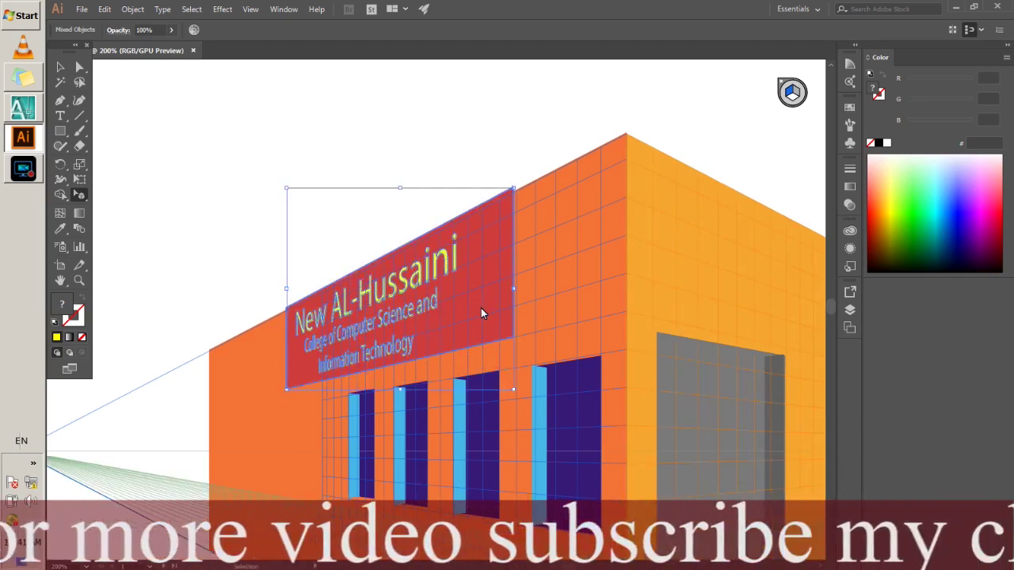
{"action": "key", "text": "Up"}
{"action": "key", "text": "Up"}
{"action": "key", "text": "Up"}
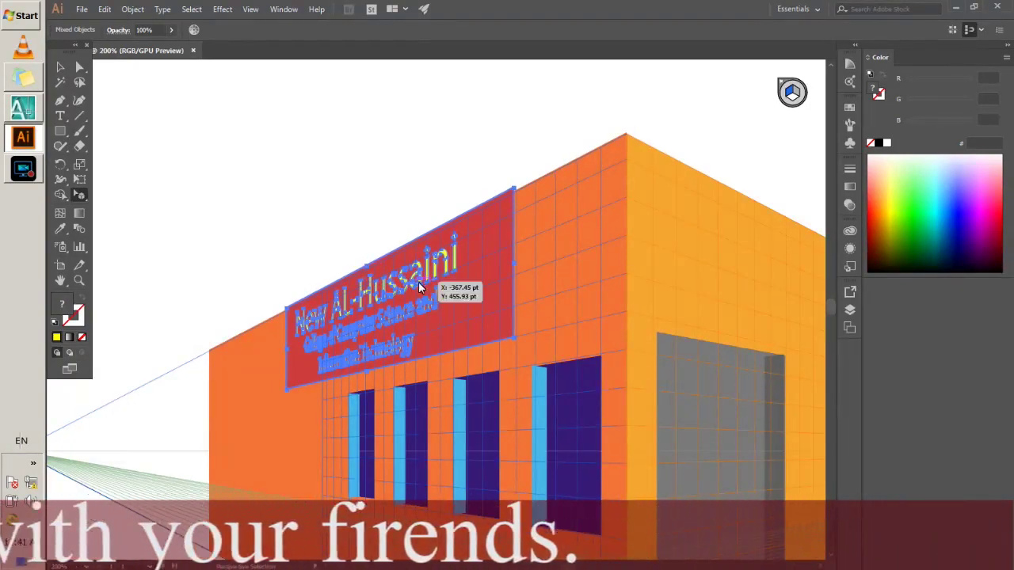
{"action": "left_click_drag", "start_coordinate": [442, 286], "coordinate": [448, 365]}
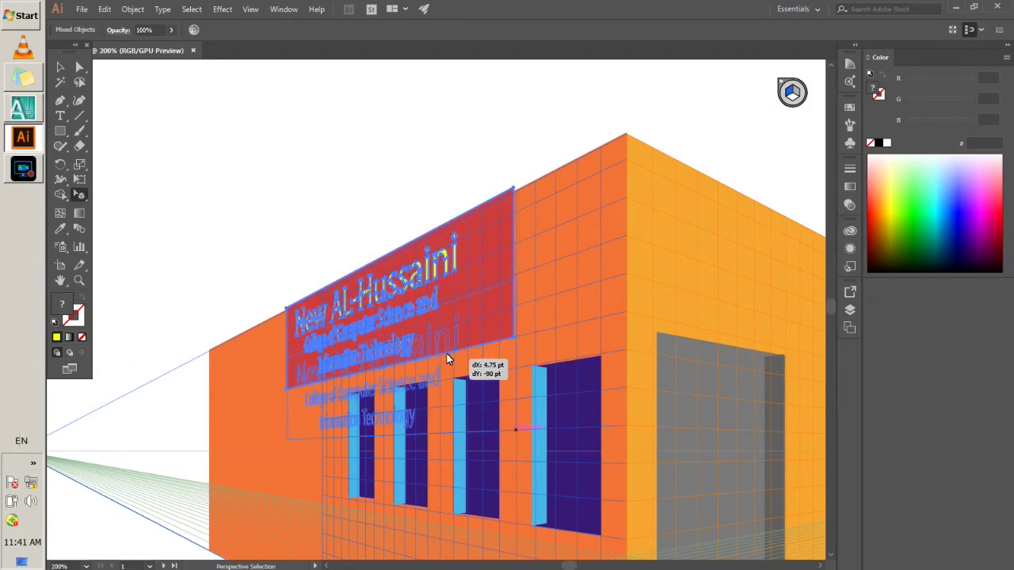
{"action": "left_click_drag", "start_coordinate": [448, 366], "coordinate": [447, 291]}
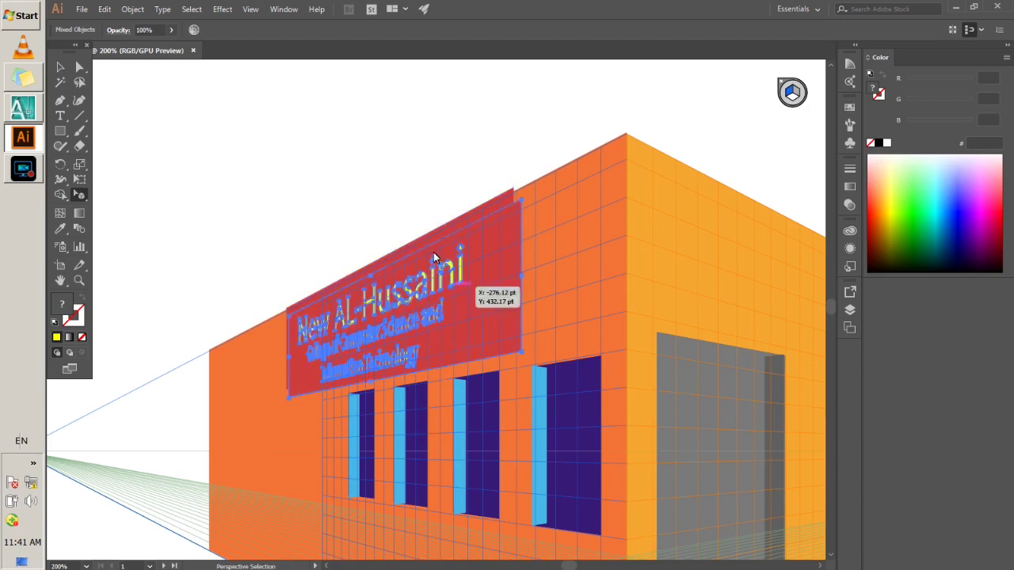
{"action": "key", "text": "ctrl+shift+a"}
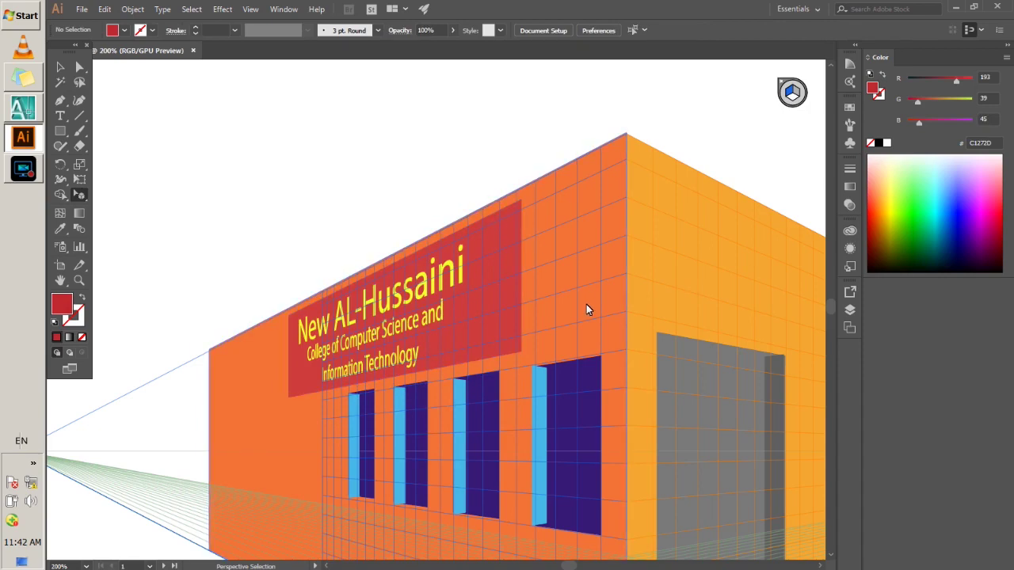
- Zoom out and select the tan floor strip beneath the building's right wall
{"action": "key", "text": "ctrl+minus"}
{"action": "key", "text": "ctrl+minus"}
{"action": "key", "text": "ctrl+minus"}
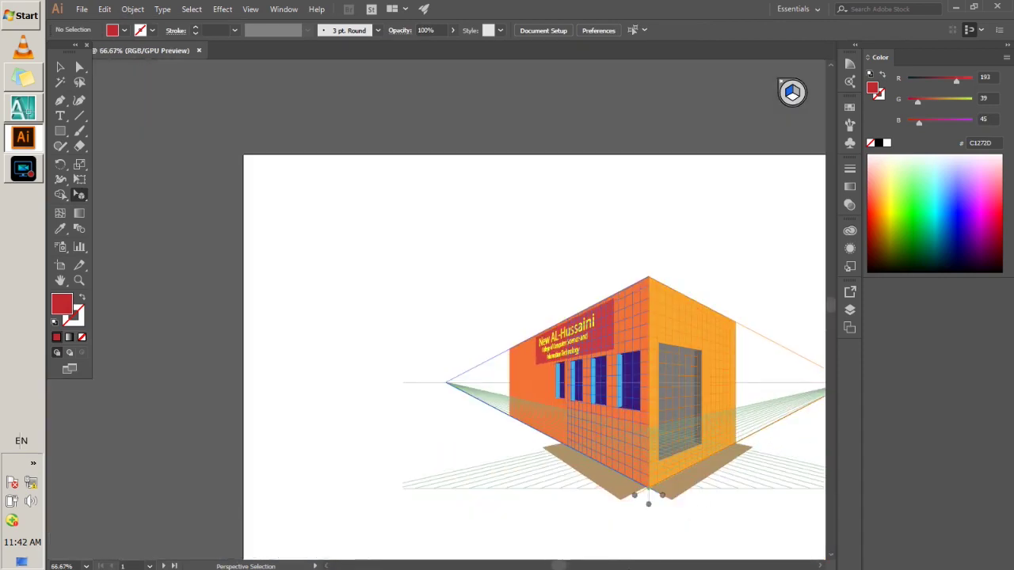
{"action": "scroll", "coordinate": [560, 566], "scroll_direction": "right", "scroll_amount": 5}
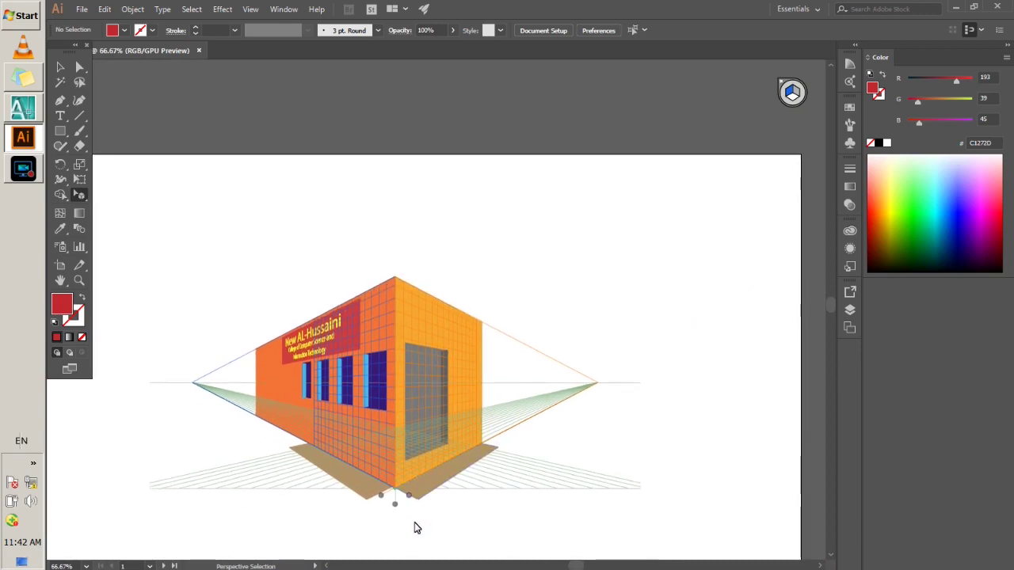
{"action": "scroll", "coordinate": [416, 527], "scroll_direction": "up", "scroll_amount": 3}
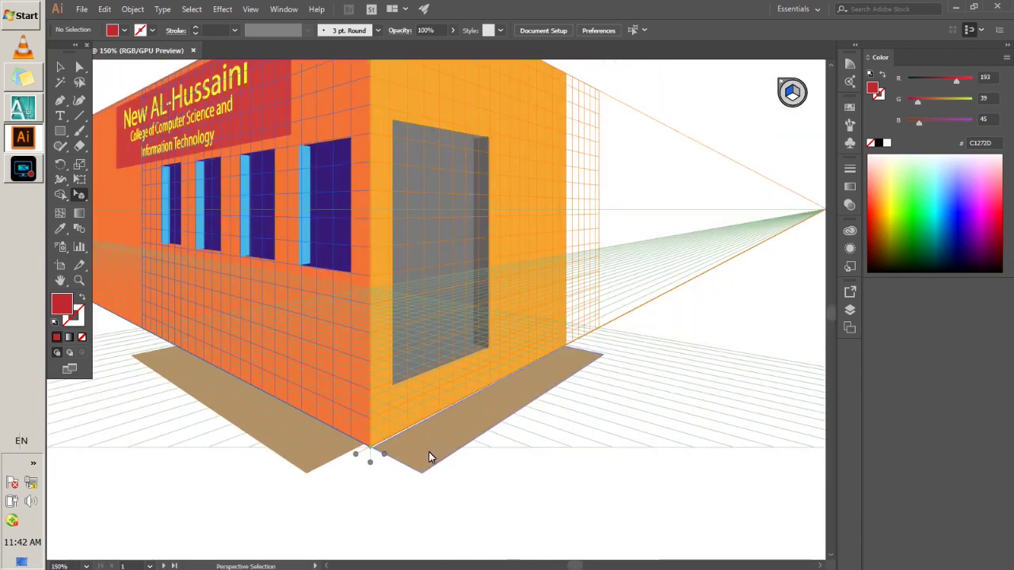
{"action": "left_click", "coordinate": [428, 458]}
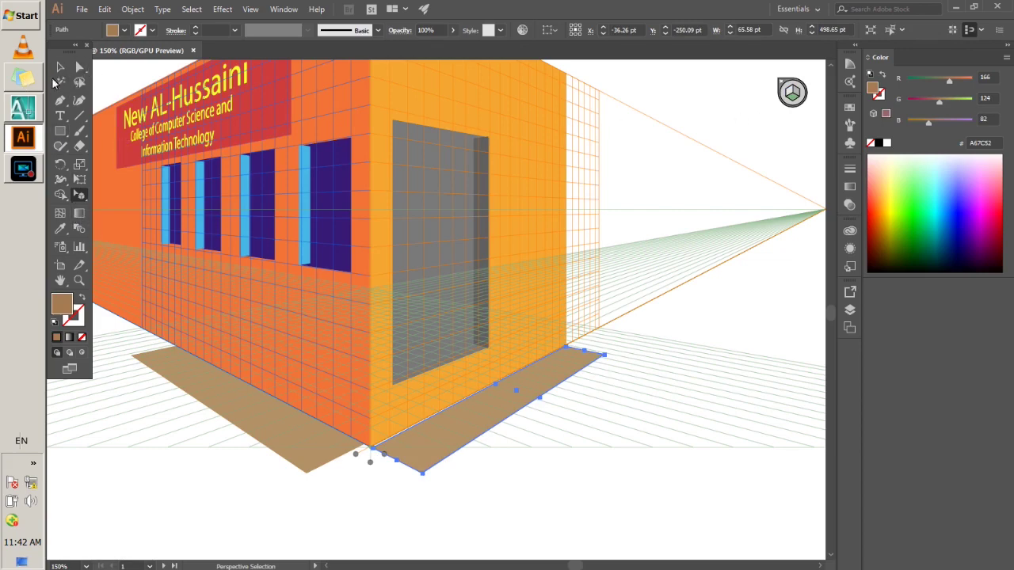
- Nudge the tan floor shape in front of the door slightly left
{"action": "left_click", "coordinate": [61, 68]}
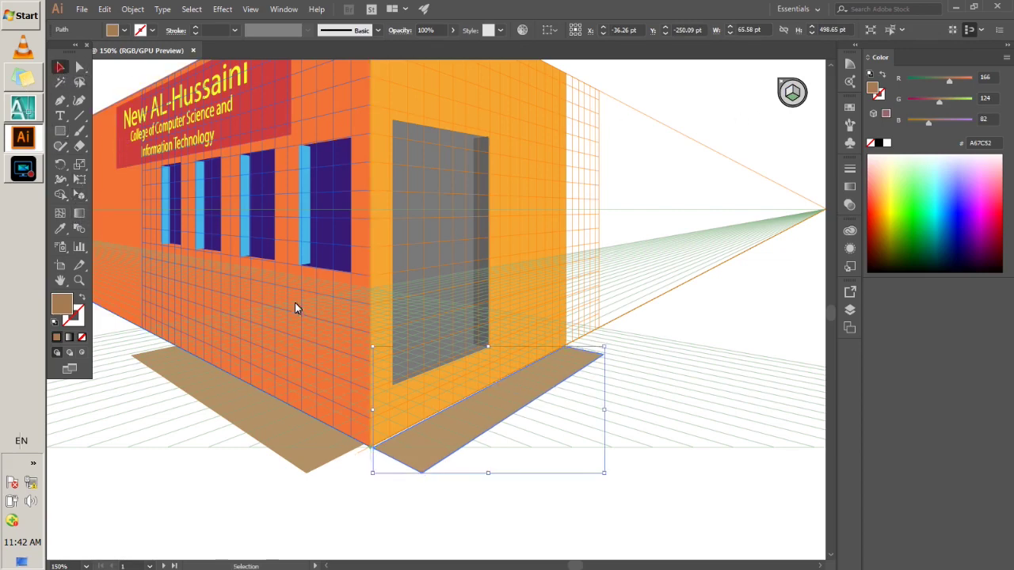
{"action": "left_click_drag", "start_coordinate": [373, 411], "coordinate": [370, 410]}
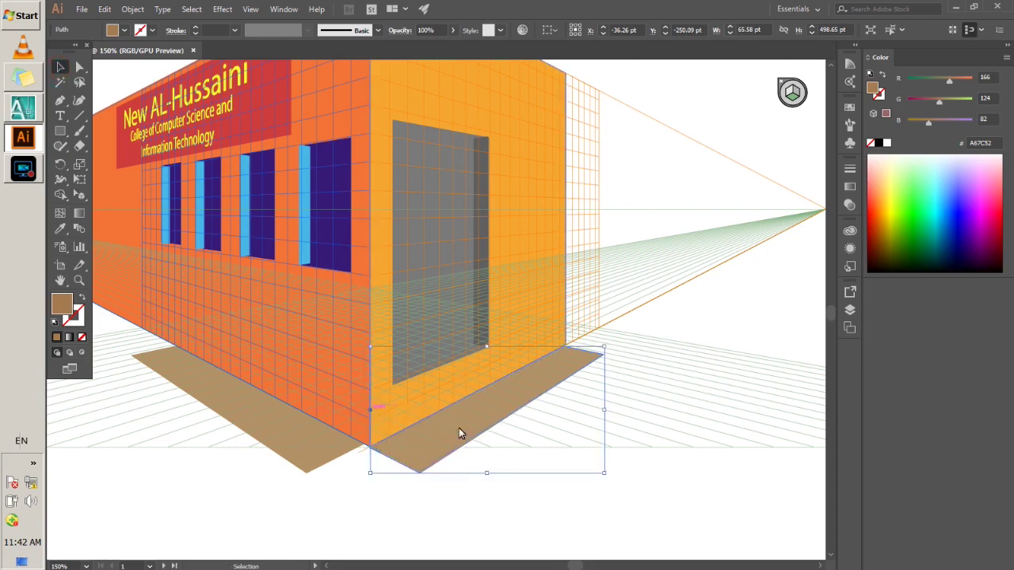
{"action": "left_click", "coordinate": [514, 504]}
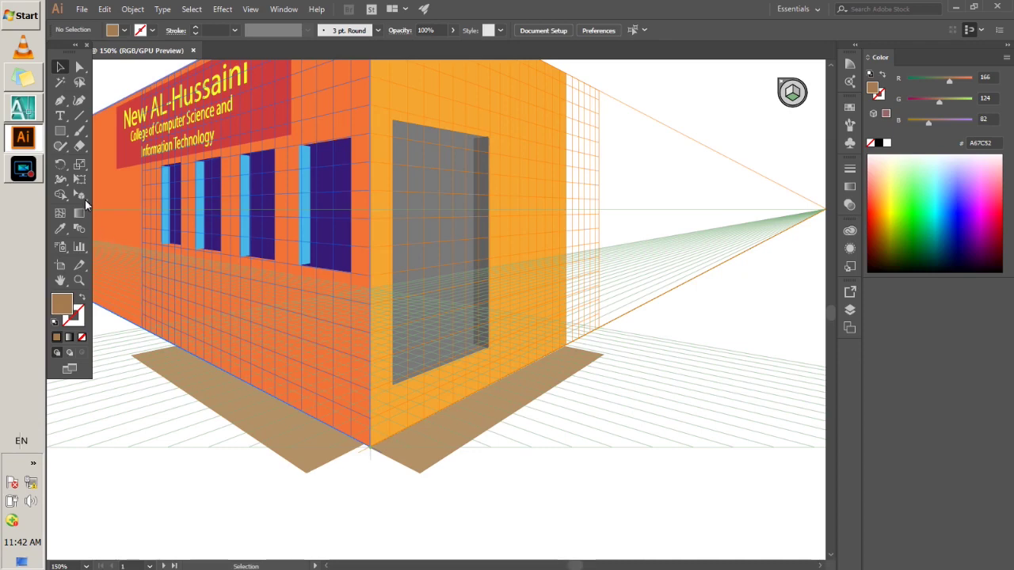
- Draw a thin strip, about 349 by 27 pt, along the right wall's base under the door
{"action": "left_click", "coordinate": [61, 131]}
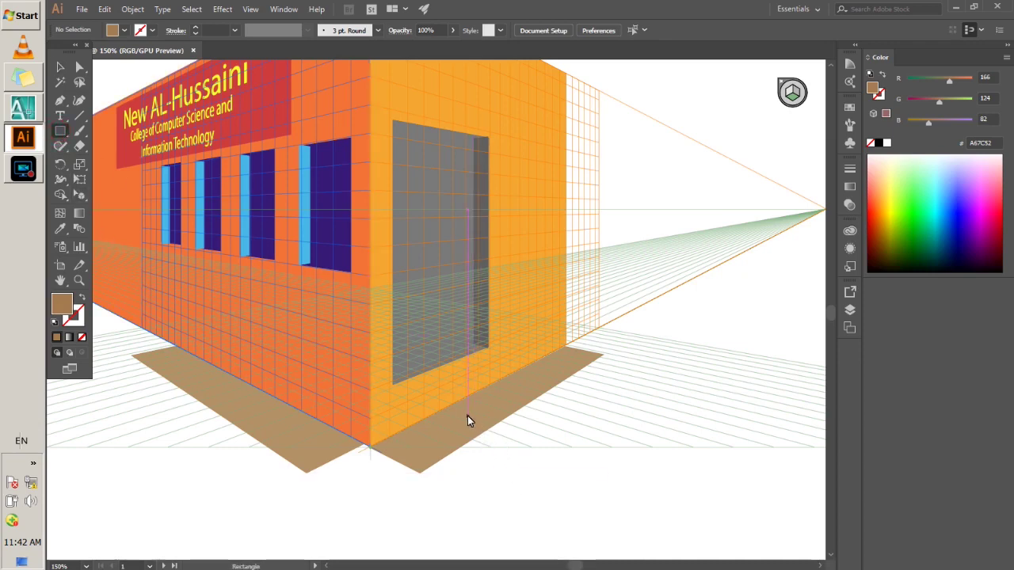
{"action": "key", "text": "shift+v"}
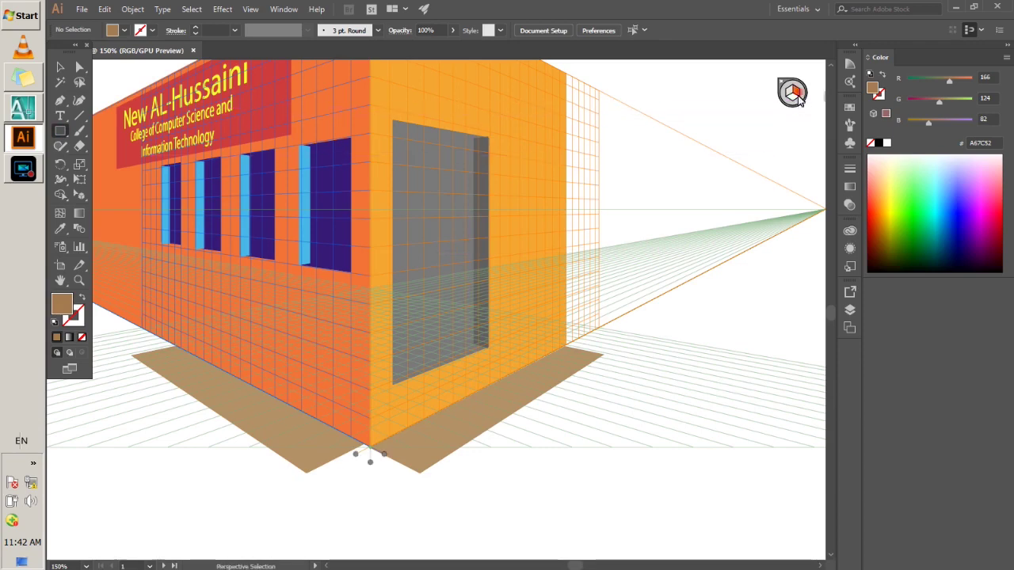
{"action": "left_click", "coordinate": [797, 94]}
{"action": "mouse_move", "coordinate": [369, 448]}
{"action": "left_mouse_down"}
{"action": "mouse_move", "coordinate": [528, 346]}
{"action": "mouse_move", "coordinate": [523, 353]}
{"action": "left_mouse_up"}
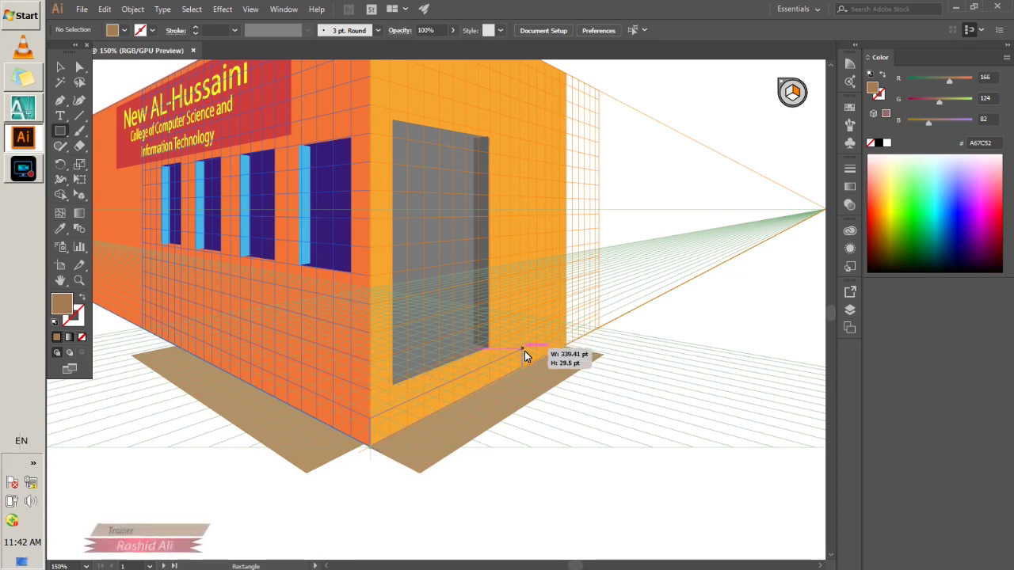
{"action": "left_click_drag", "start_coordinate": [523, 351], "coordinate": [525, 351]}
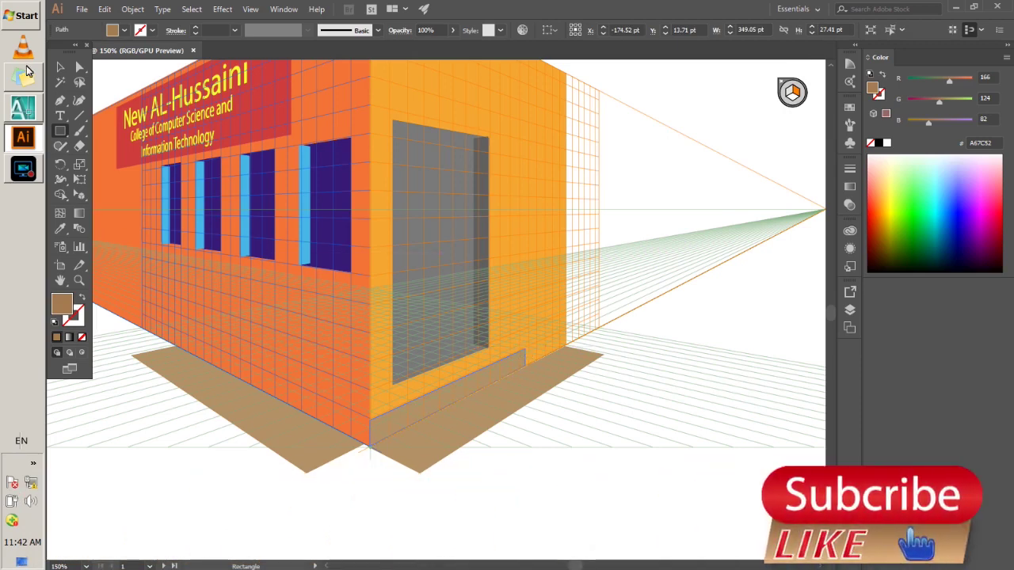
- Fill the new strip with light gray 999999
{"action": "left_click", "coordinate": [60, 68]}
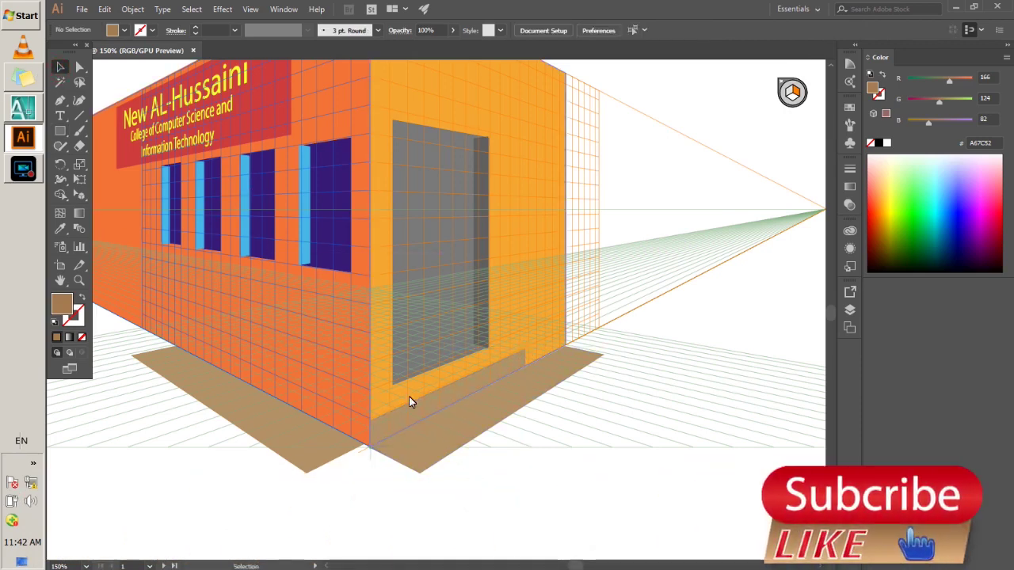
{"action": "left_click", "coordinate": [409, 403]}
{"action": "left_click", "coordinate": [125, 31]}
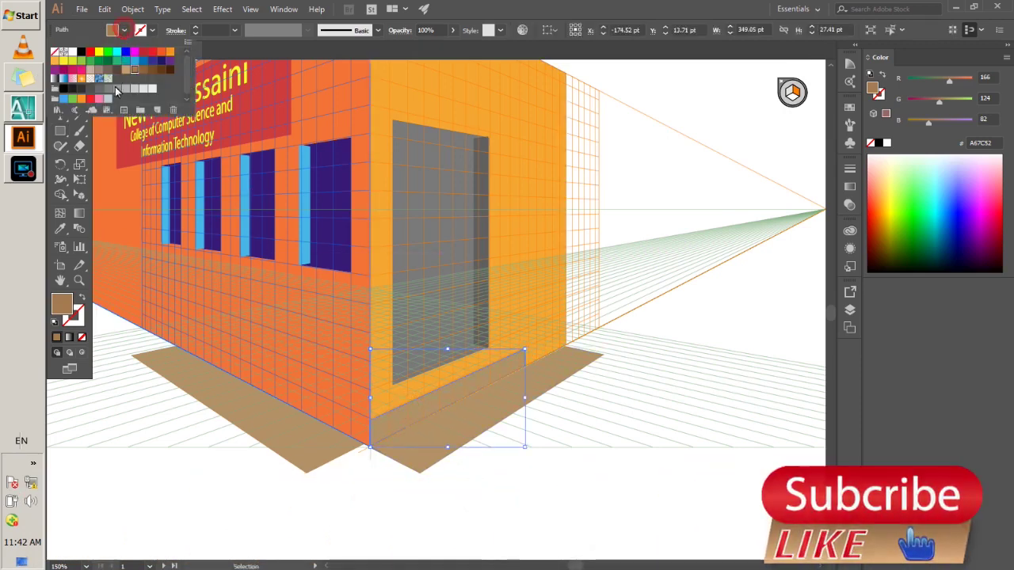
{"action": "left_click", "coordinate": [99, 88]}
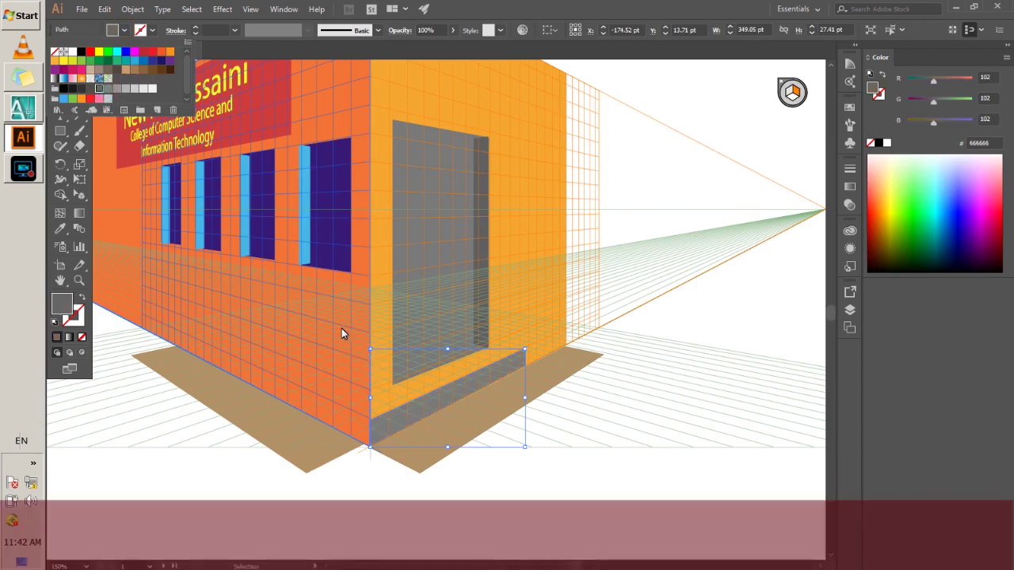
{"action": "left_click", "coordinate": [119, 92]}
- Fill the tan floor patch in front of the doorway with 666666 dark gray
{"action": "left_click", "coordinate": [468, 485]}
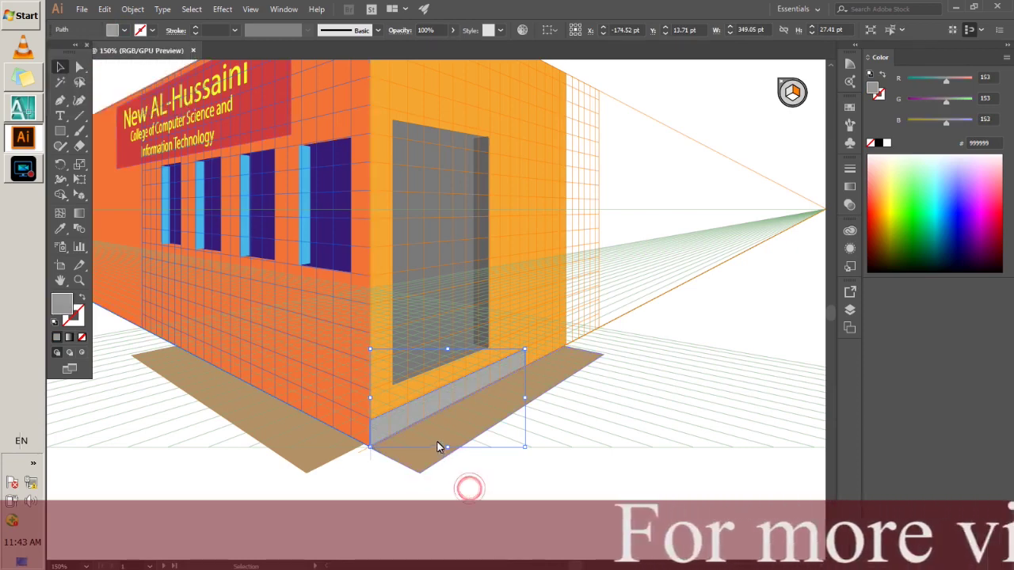
{"action": "left_click", "coordinate": [437, 441]}
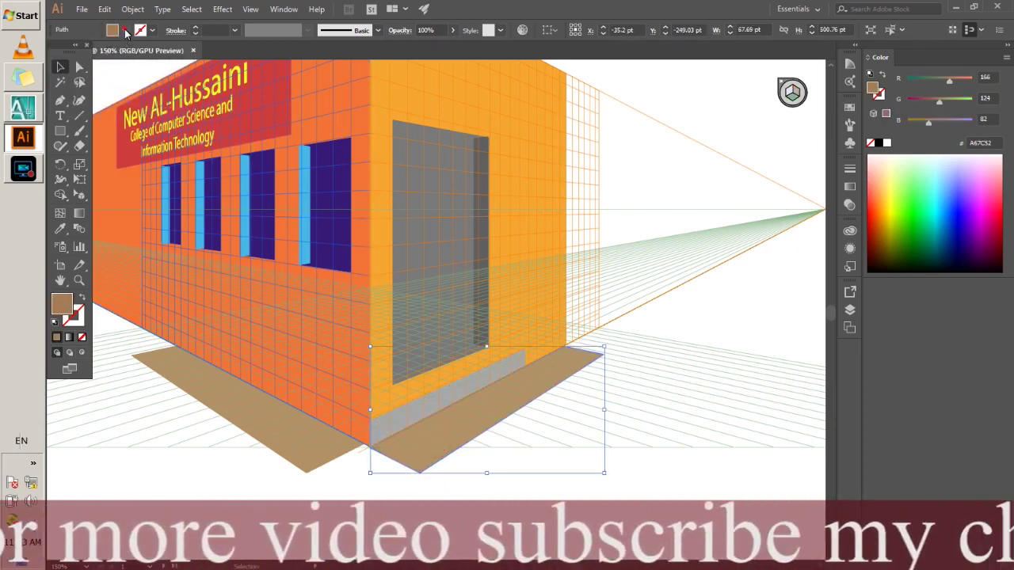
{"action": "left_click", "coordinate": [124, 30]}
{"action": "left_click", "coordinate": [90, 88]}
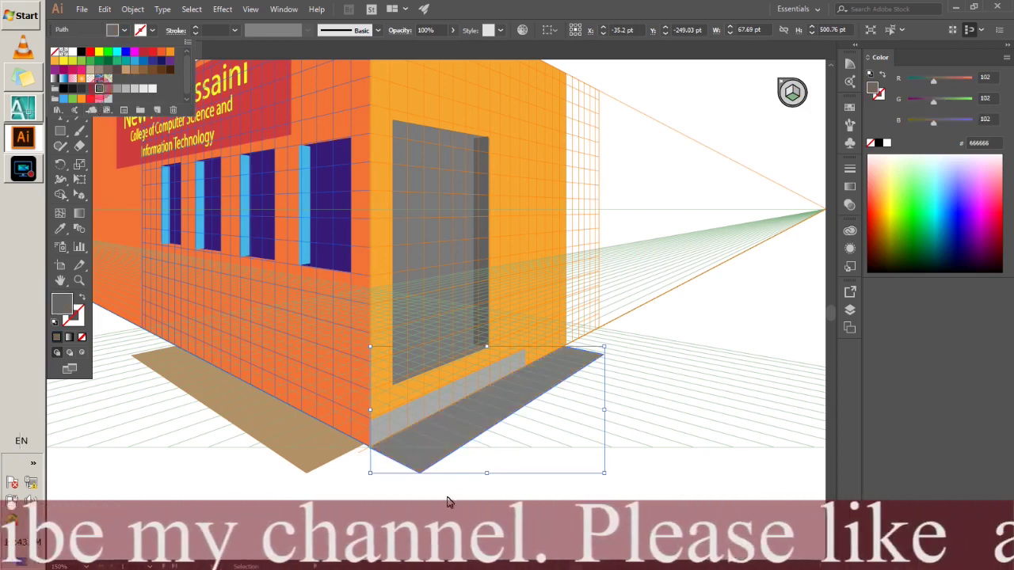
{"action": "left_click", "coordinate": [396, 418]}
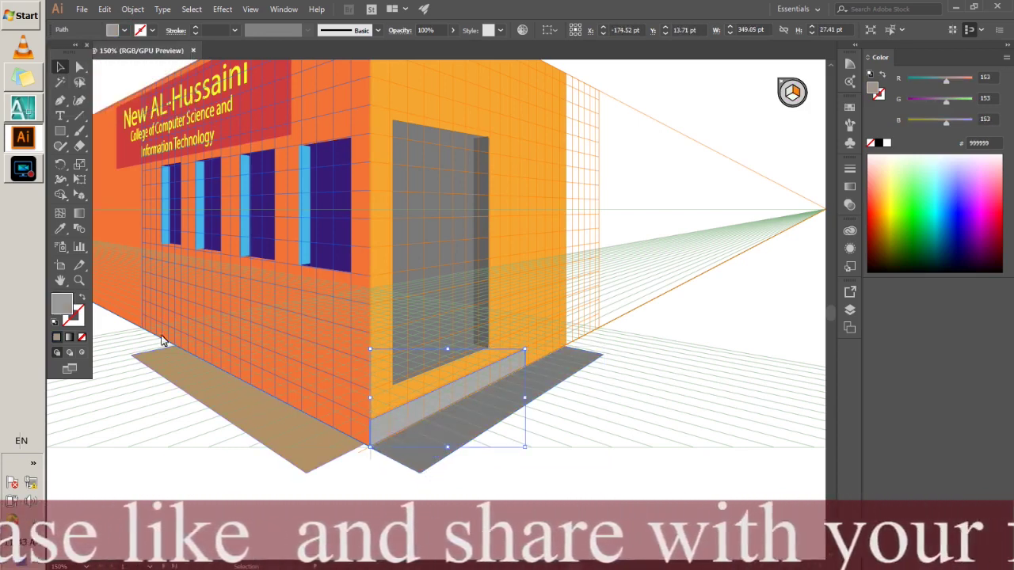
{"action": "left_click", "coordinate": [61, 131]}
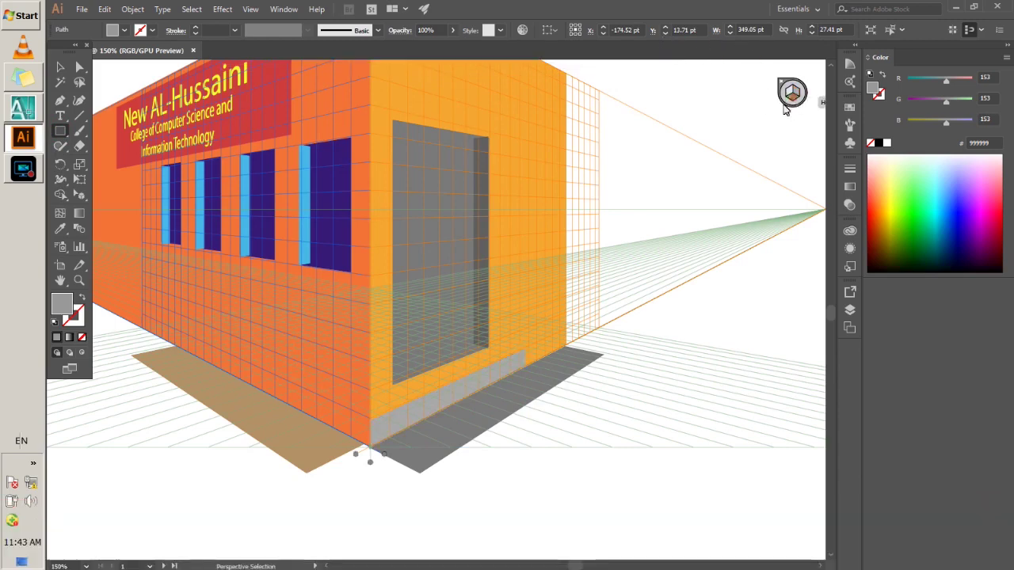
{"action": "key", "text": "ctrl+shift+a"}
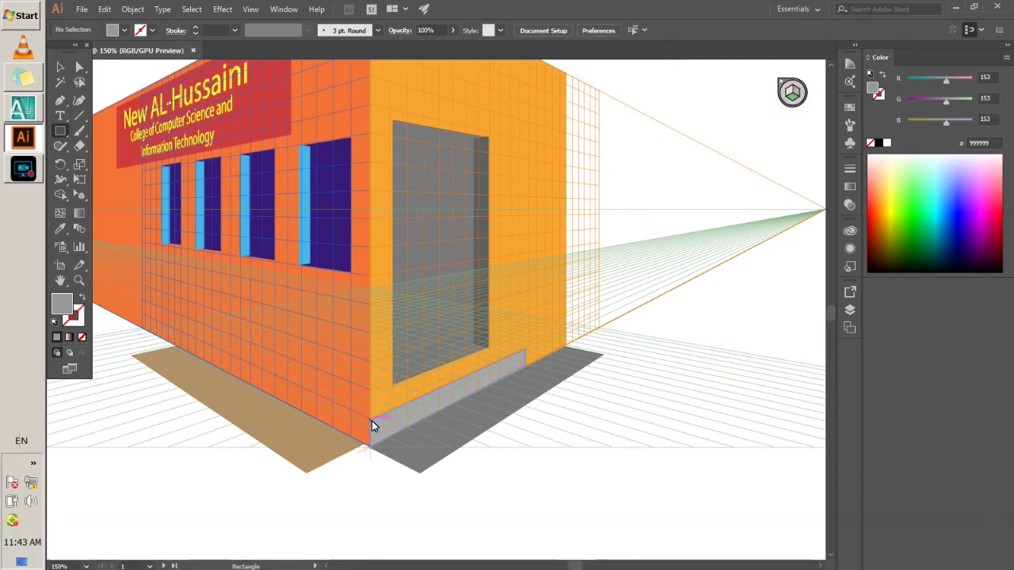
- Draw another strip from the building corner and snap it against the corner on the floor plane
{"action": "left_click_drag", "start_coordinate": [371, 419], "coordinate": [539, 358]}
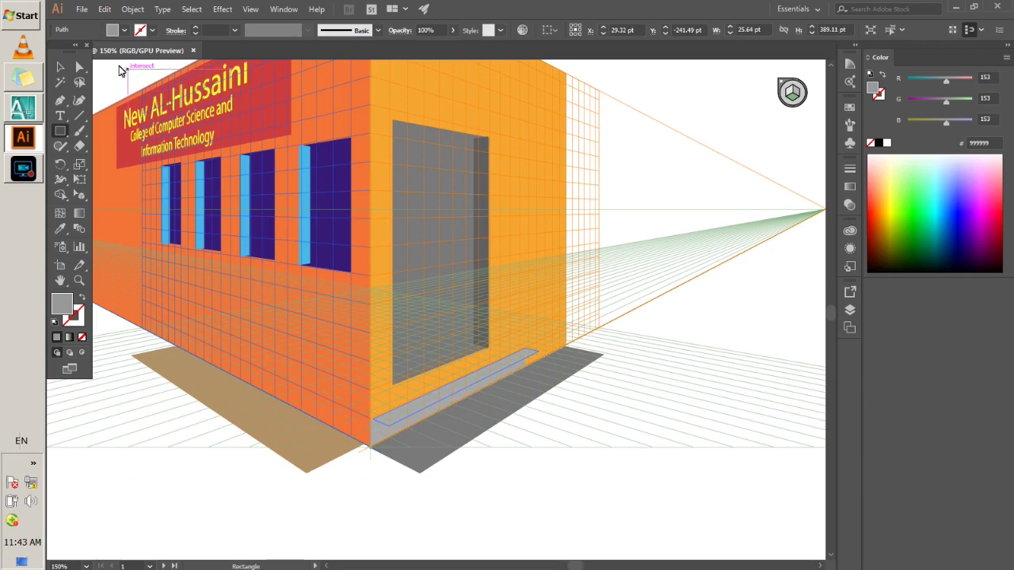
{"action": "key", "text": "shift+v"}
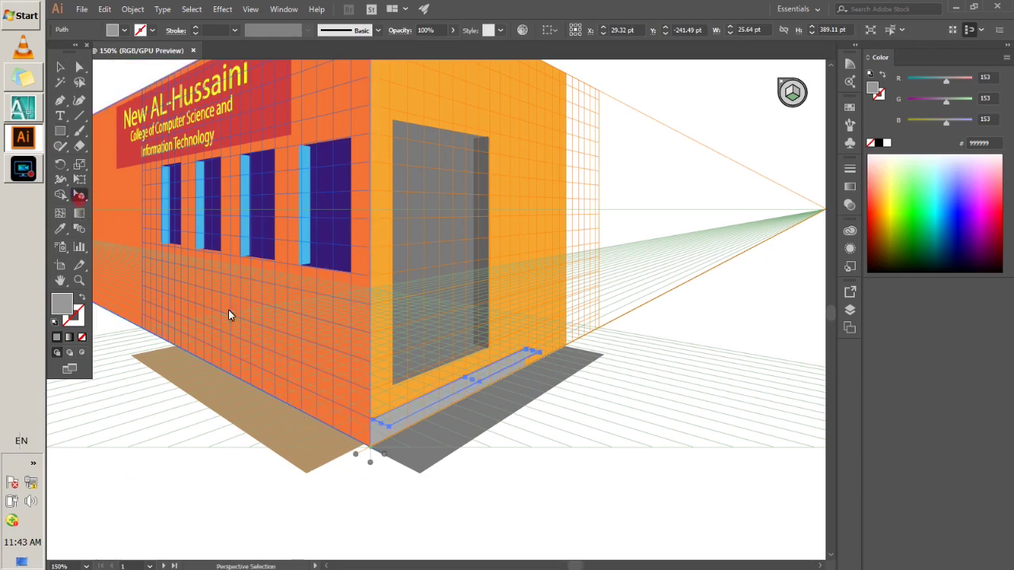
{"action": "left_click", "coordinate": [380, 437]}
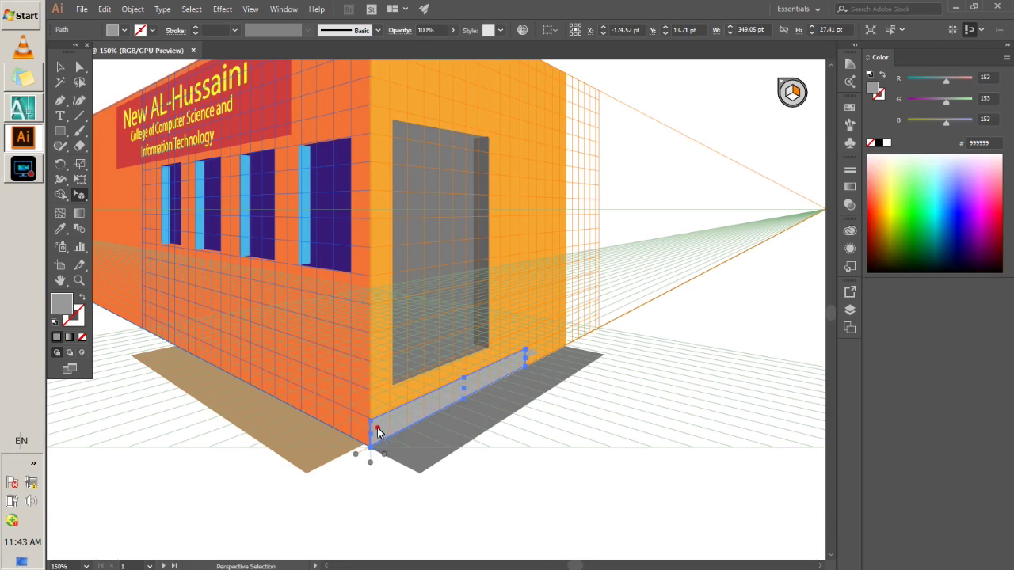
{"action": "left_click_drag", "start_coordinate": [378, 432], "coordinate": [395, 441]}
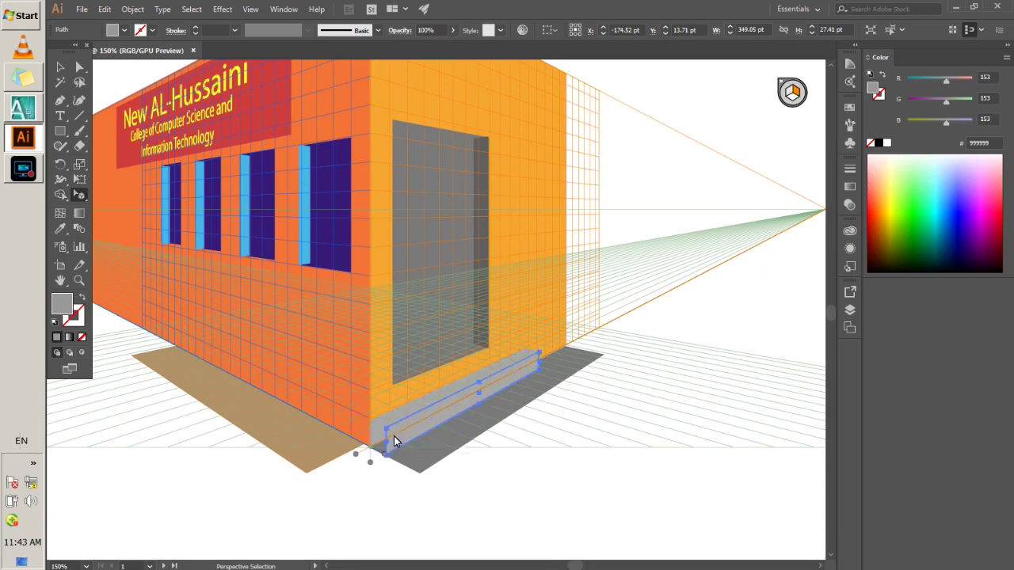
{"action": "left_click_drag", "start_coordinate": [394, 438], "coordinate": [383, 431]}
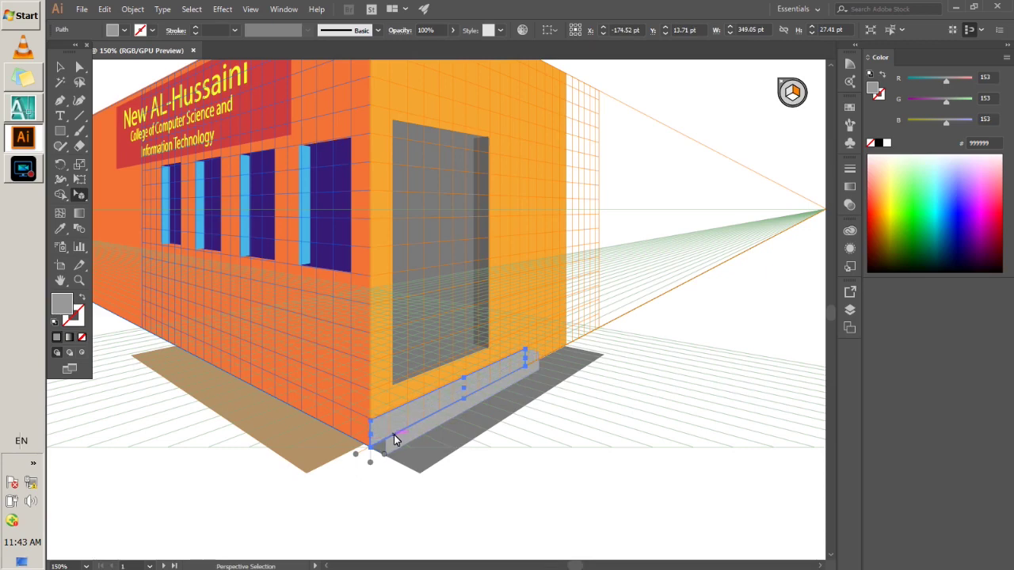
{"action": "key", "text": "ctrl+shift+a"}
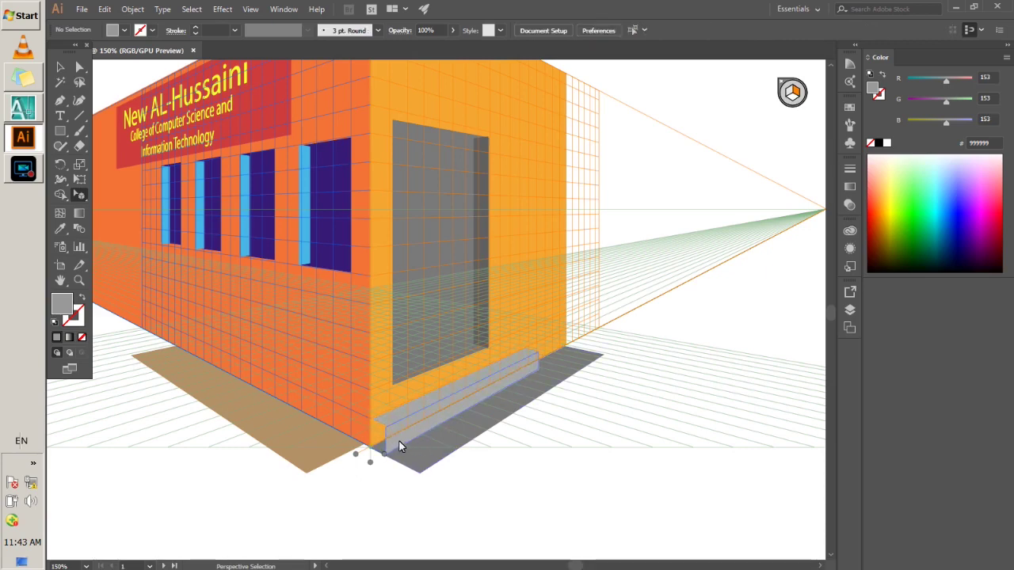
- Fill the new step strip with a darker gray for the top face
{"action": "left_click", "coordinate": [397, 445]}
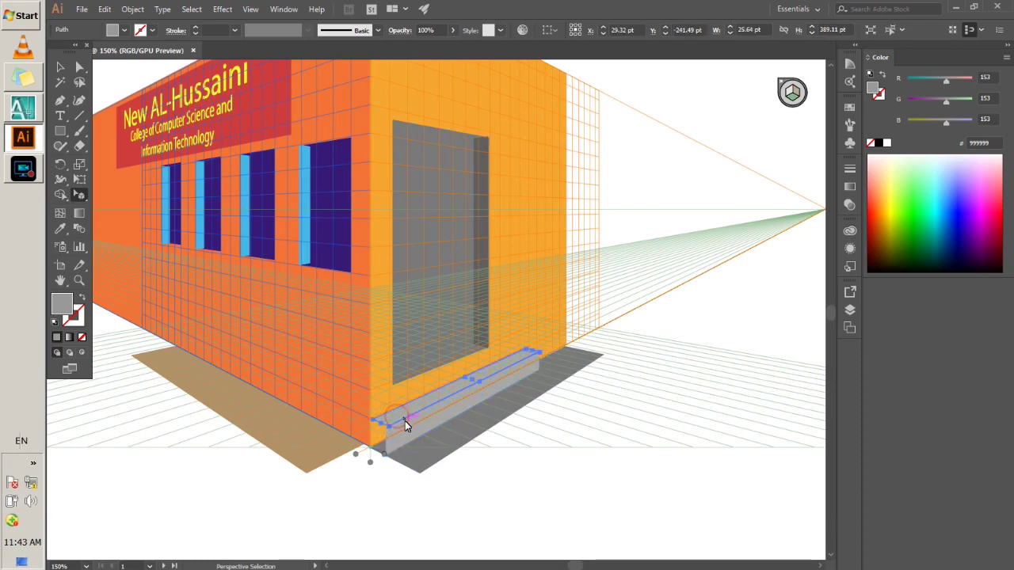
{"action": "left_click", "coordinate": [123, 30]}
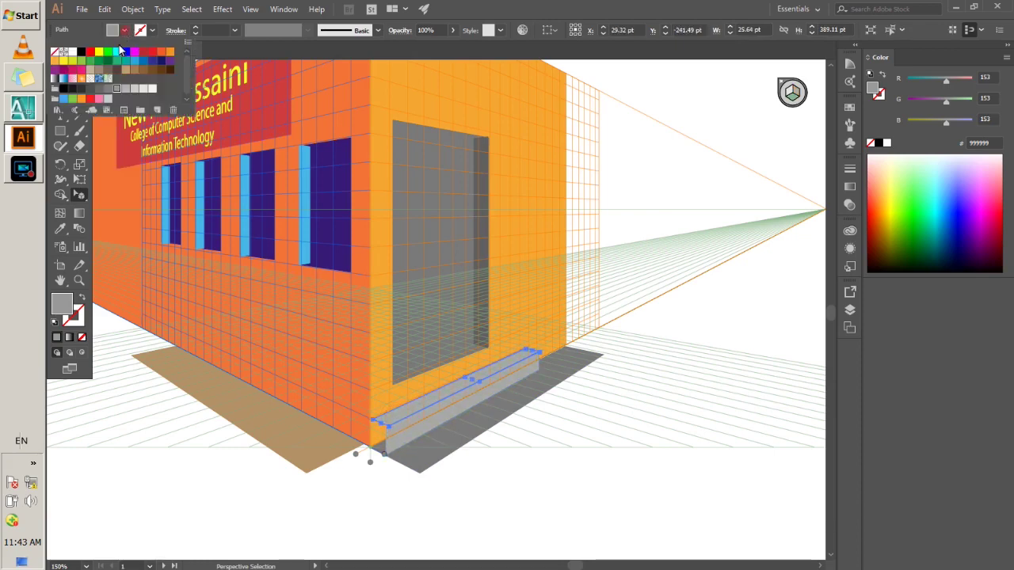
{"action": "left_click", "coordinate": [100, 88]}
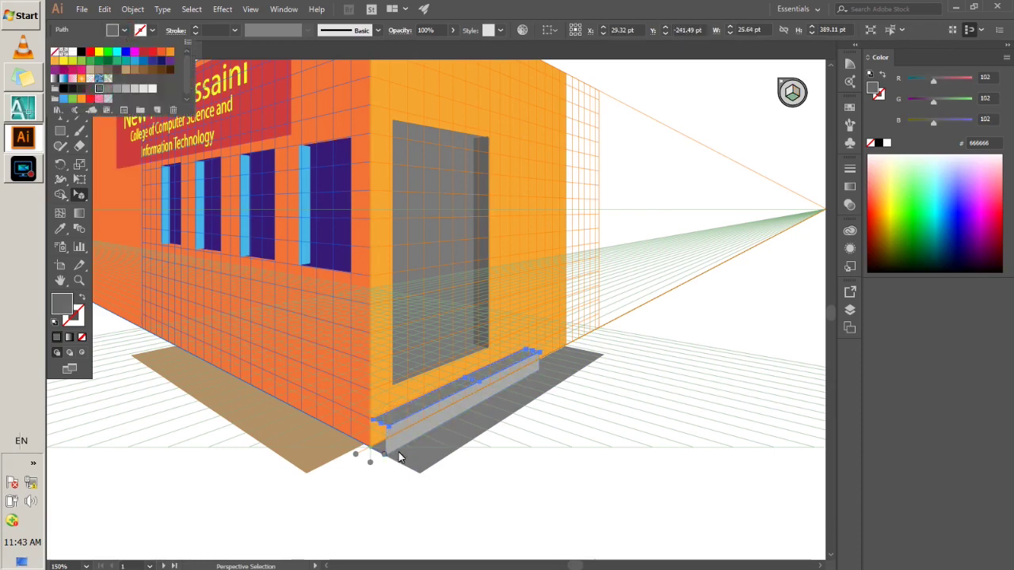
{"action": "left_click", "coordinate": [420, 492]}
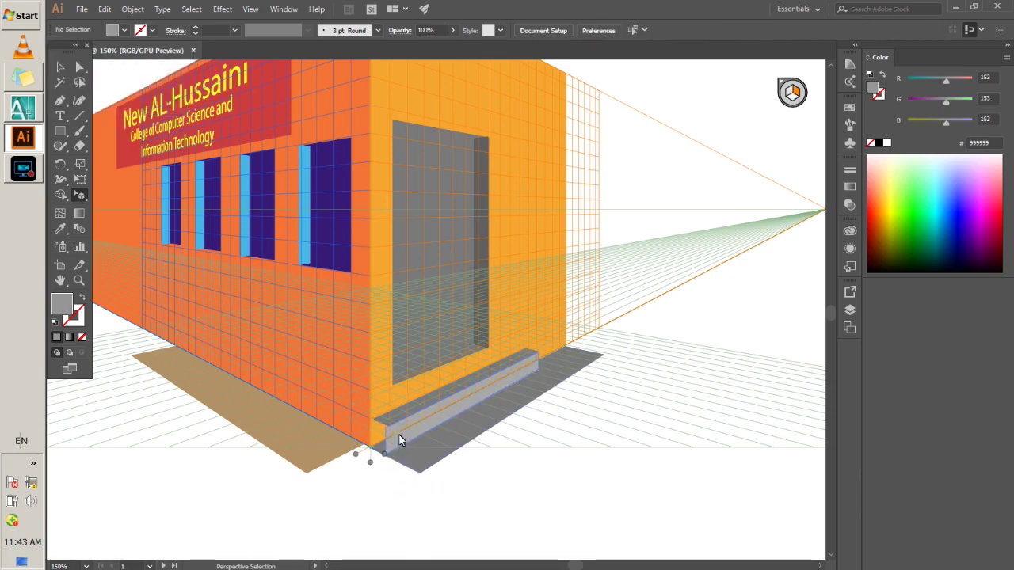
- Stretch the step's dark top face back to the wall, to about 42 by 389 pt
{"action": "left_click_drag", "start_coordinate": [400, 441], "coordinate": [405, 432]}
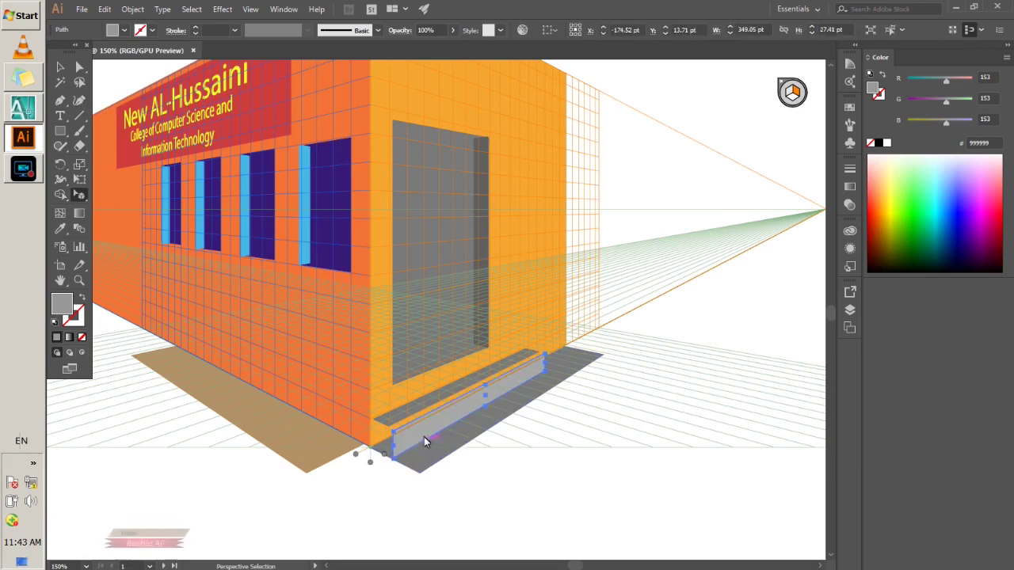
{"action": "left_click", "coordinate": [424, 404]}
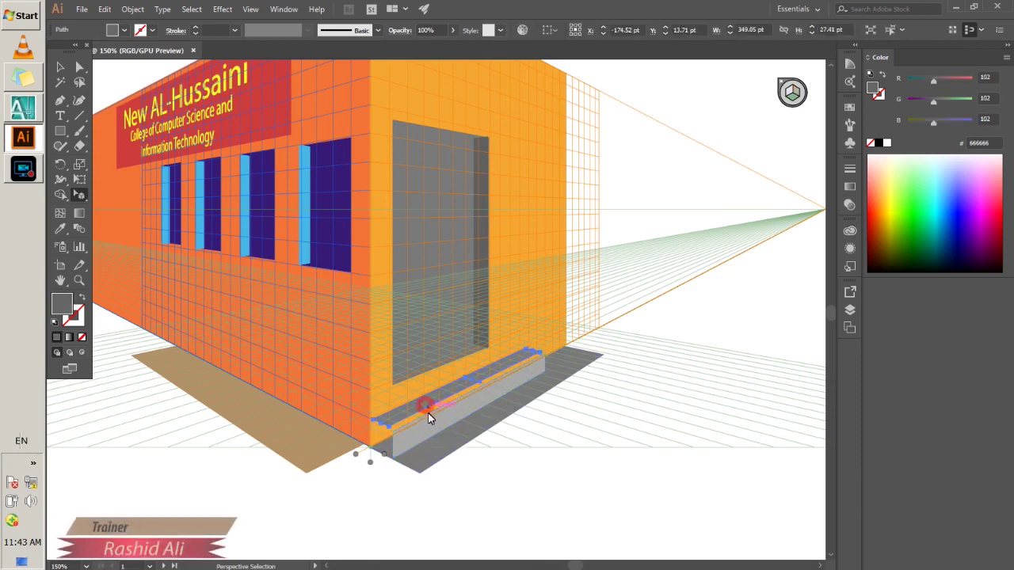
{"action": "left_click_drag", "start_coordinate": [480, 383], "coordinate": [479, 389]}
{"action": "left_click", "coordinate": [479, 390]}
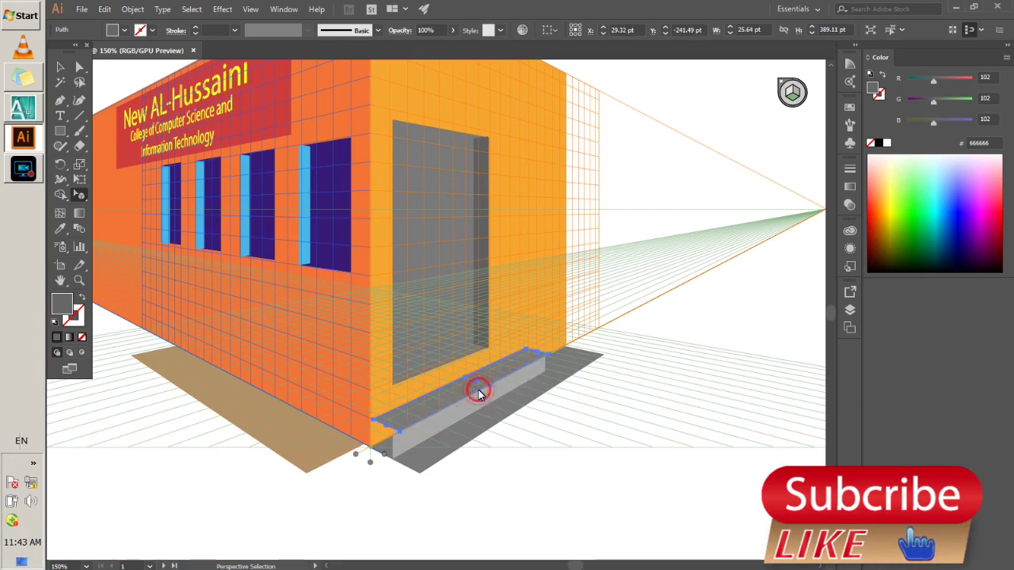
{"action": "left_click", "coordinate": [576, 516]}
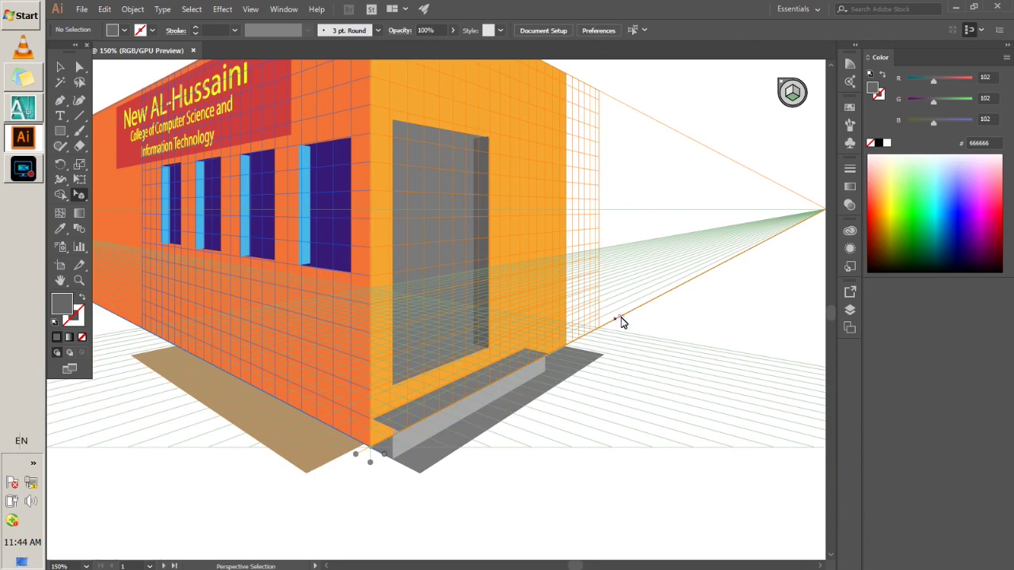
{"action": "scroll", "coordinate": [623, 327], "scroll_direction": "up", "scroll_amount": 2}
{"action": "scroll", "coordinate": [557, 383], "scroll_direction": "down", "scroll_amount": 2}
{"action": "key", "text": "super"}
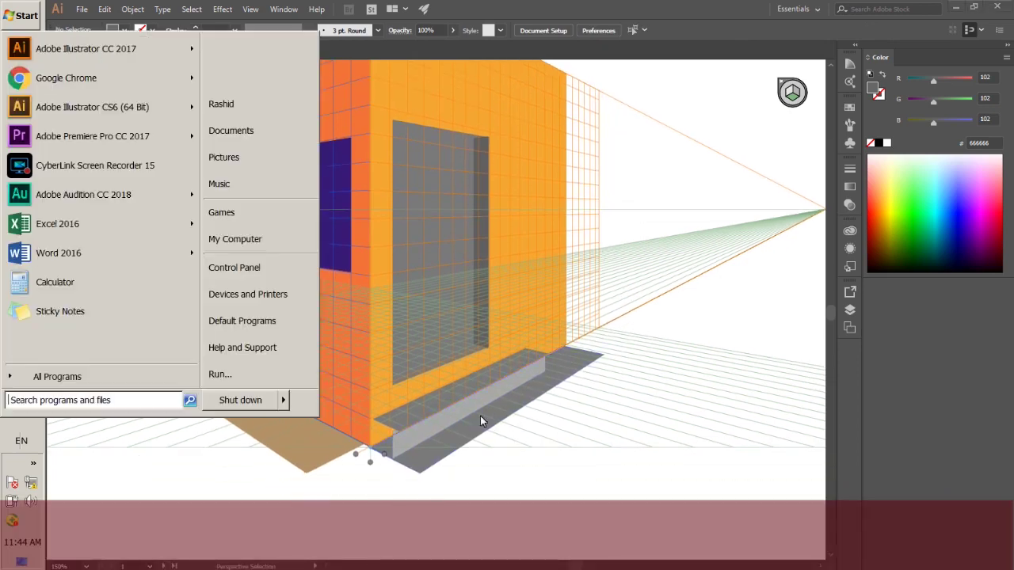
{"action": "key", "text": "super"}
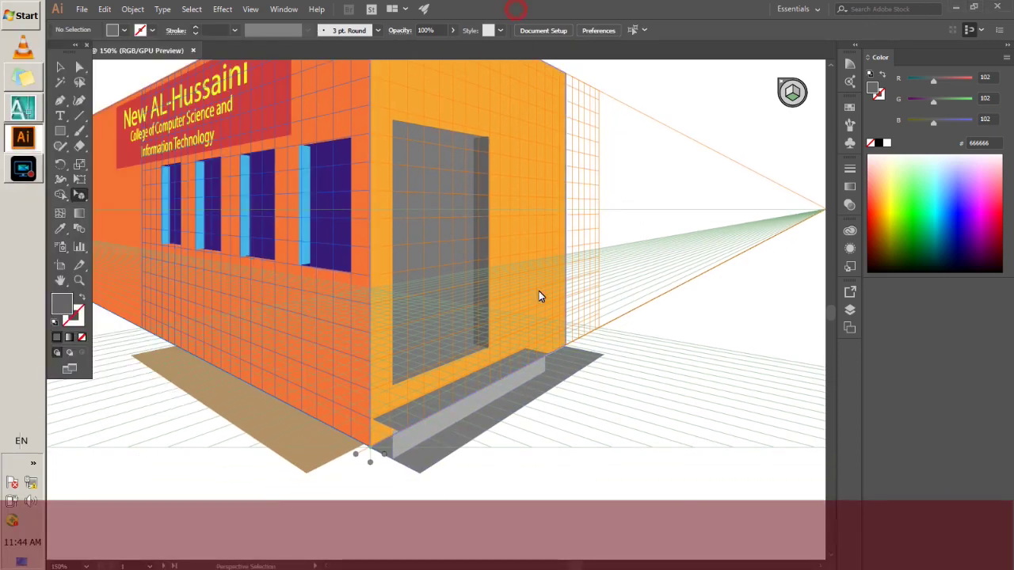
- Alt-drag a copy of the light gray step front and place it higher, toward the wall
{"action": "left_click", "coordinate": [412, 437]}
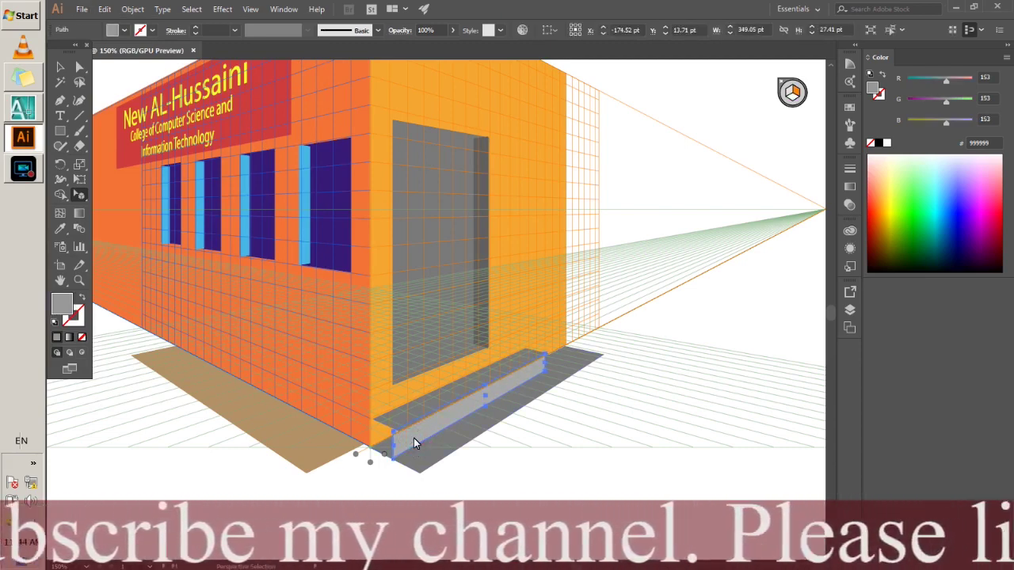
{"action": "left_click_drag", "start_coordinate": [414, 438], "coordinate": [427, 433]}
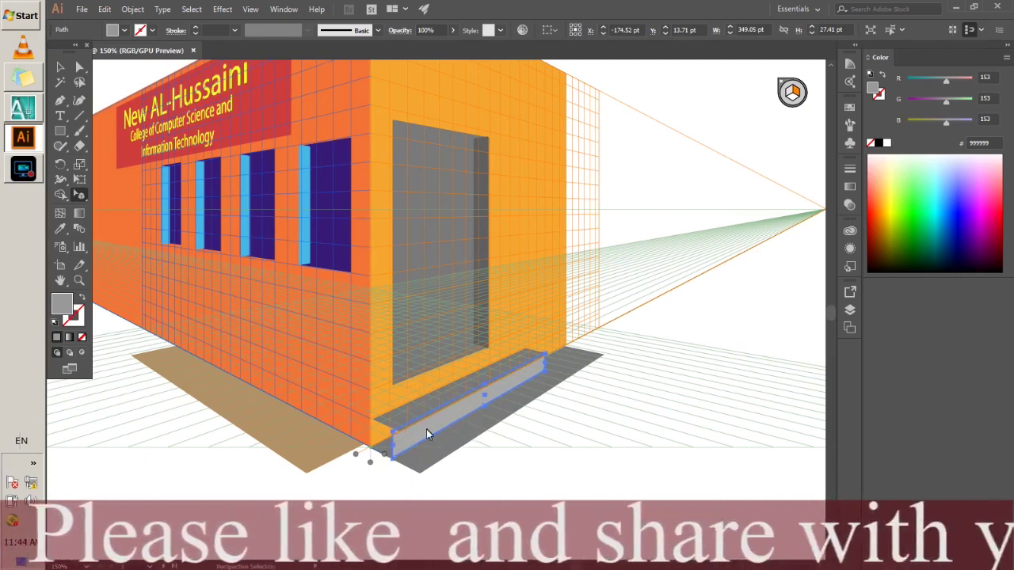
{"action": "mouse_move", "coordinate": [434, 438]}
{"action": "left_mouse_down"}
{"action": "mouse_move", "coordinate": [431, 377]}
{"action": "mouse_move", "coordinate": [435, 416]}
{"action": "left_mouse_up"}
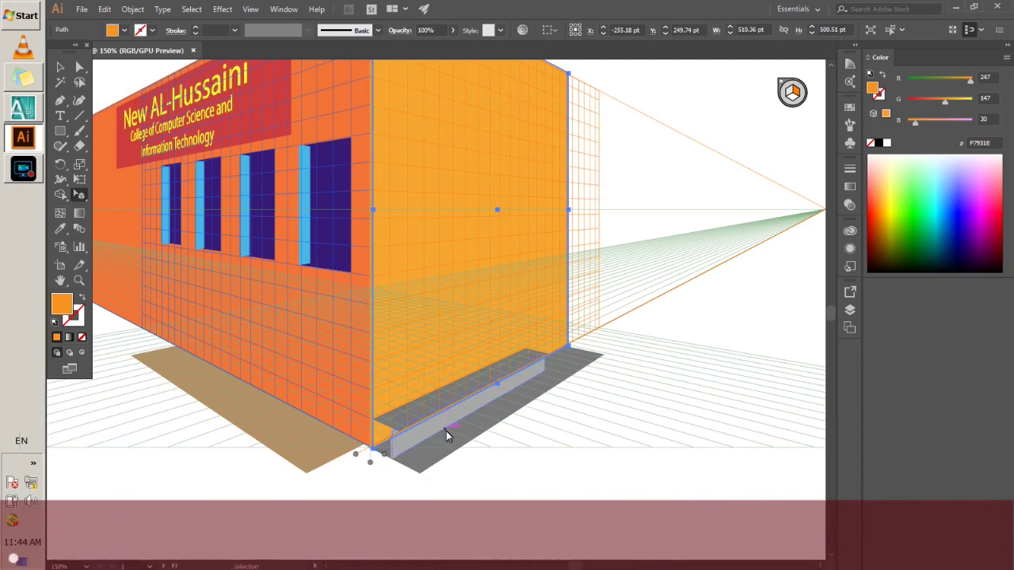
{"action": "left_click", "coordinate": [455, 504]}
{"action": "left_click", "coordinate": [428, 432]}
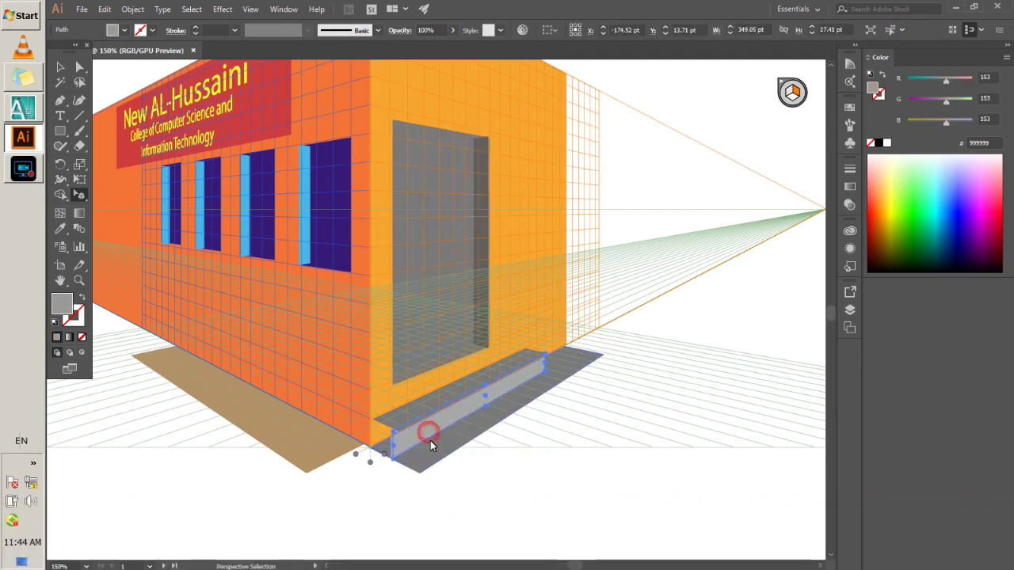
{"action": "left_click_drag", "start_coordinate": [420, 440], "coordinate": [510, 486]}
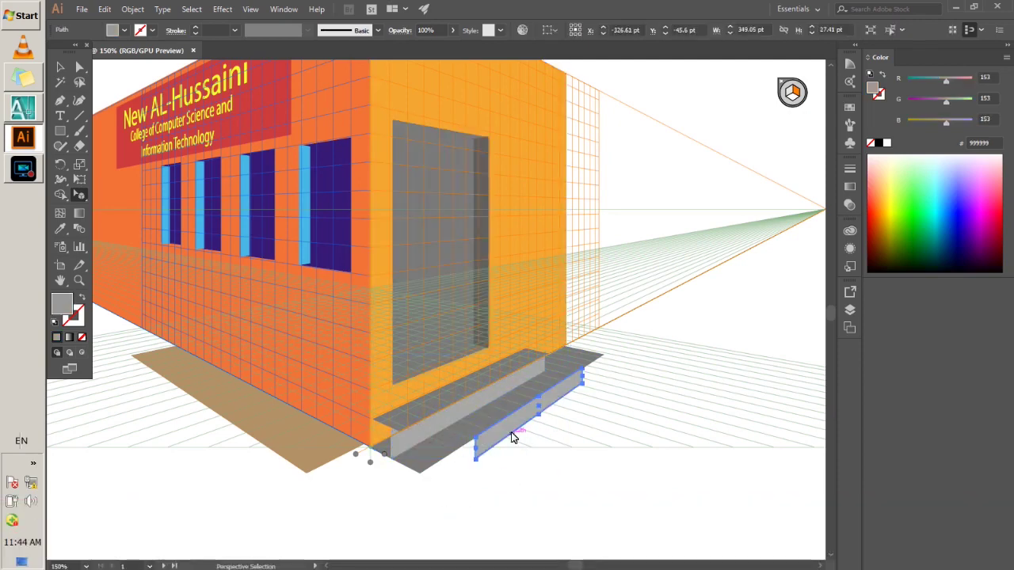
{"action": "mouse_move", "coordinate": [511, 437]}
{"action": "left_mouse_down"}
{"action": "mouse_move", "coordinate": [437, 399]}
{"action": "mouse_move", "coordinate": [433, 409]}
{"action": "left_mouse_up"}
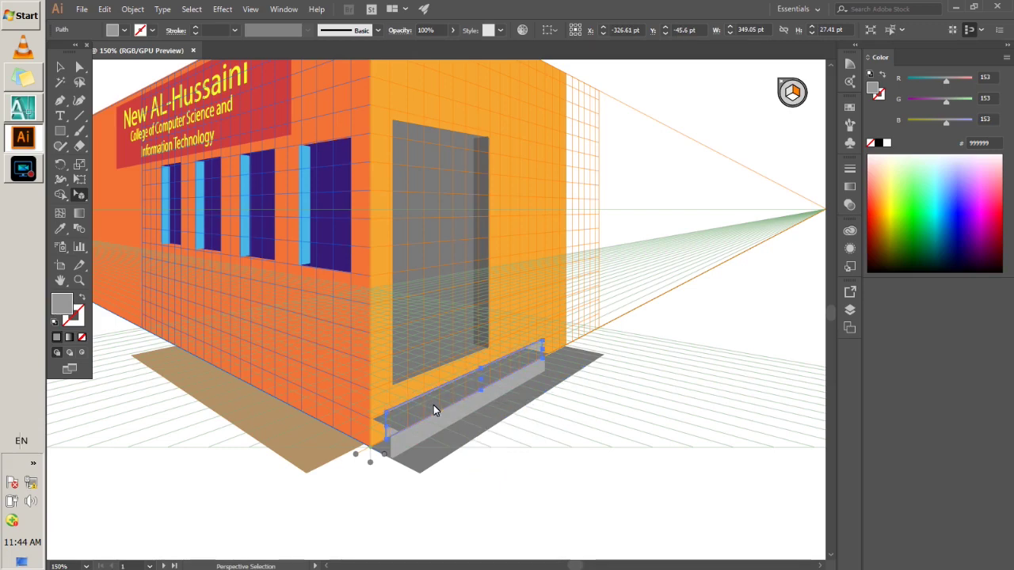
- Bring the upper step copy to the front, slide it along the ground and narrow its left end
{"action": "right_click", "coordinate": [408, 405]}
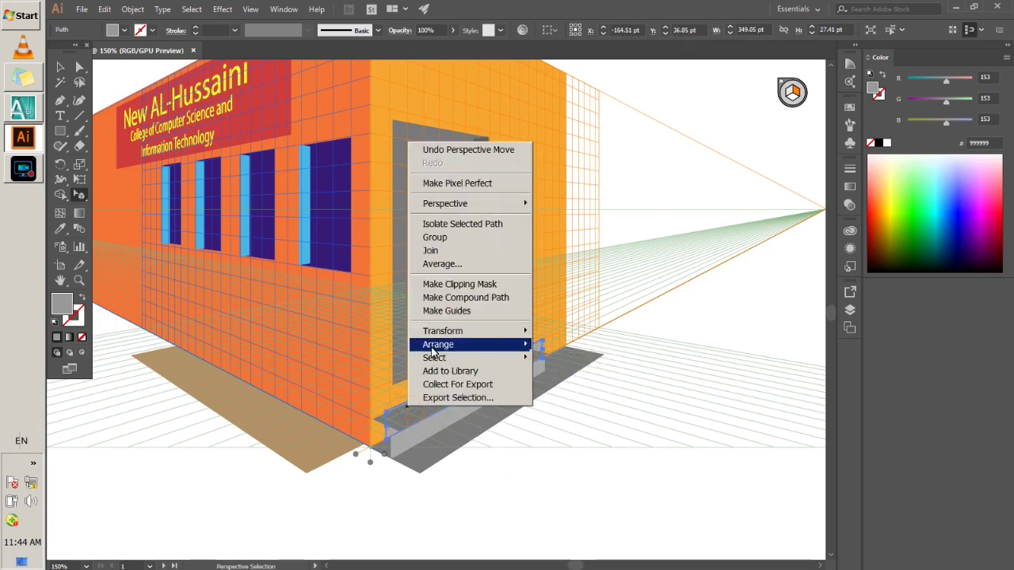
{"action": "left_click", "coordinate": [552, 349]}
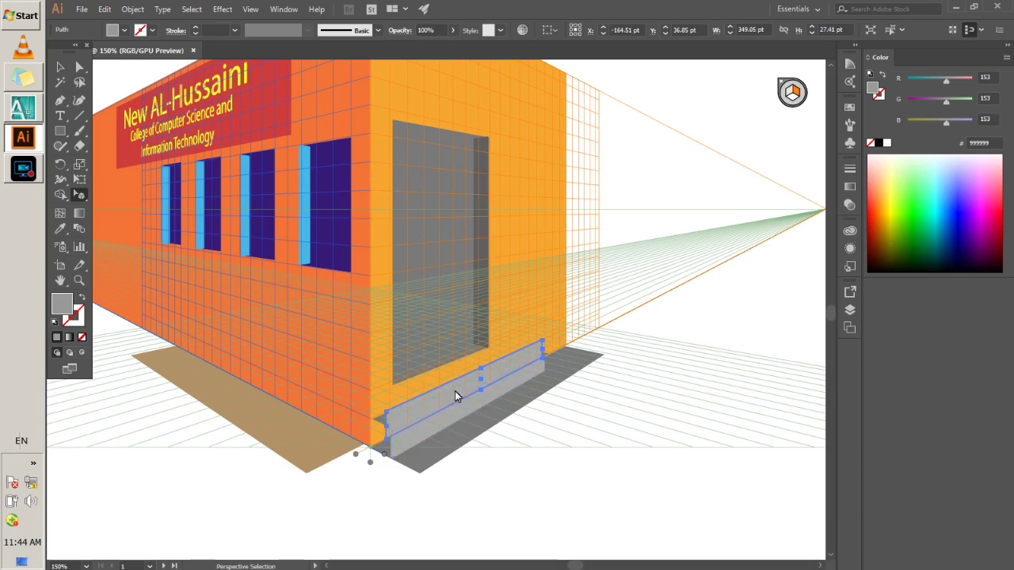
{"action": "mouse_move", "coordinate": [446, 396]}
{"action": "left_mouse_down"}
{"action": "mouse_move", "coordinate": [420, 379]}
{"action": "mouse_move", "coordinate": [436, 381]}
{"action": "left_mouse_up"}
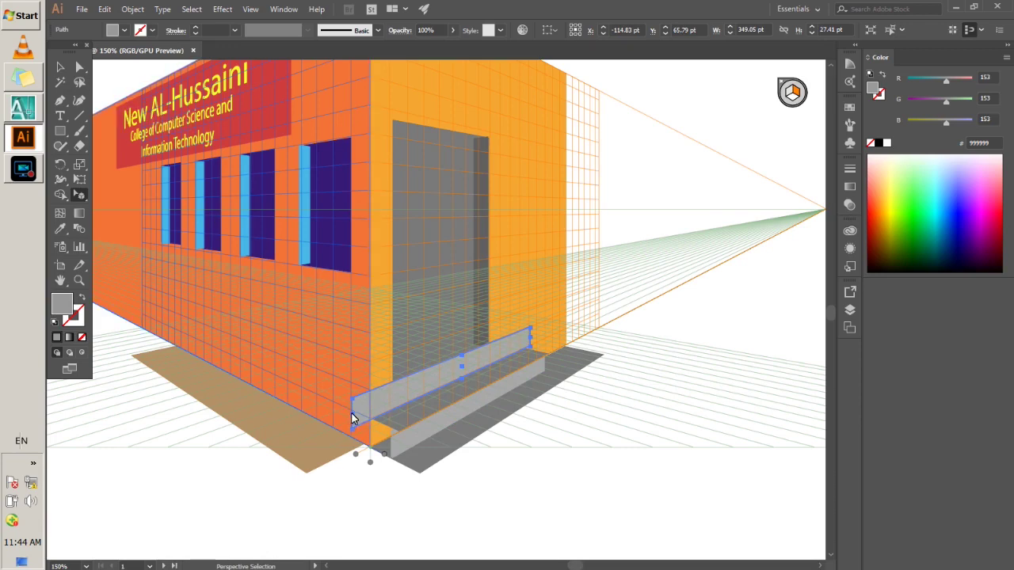
{"action": "left_click_drag", "start_coordinate": [353, 414], "coordinate": [371, 415]}
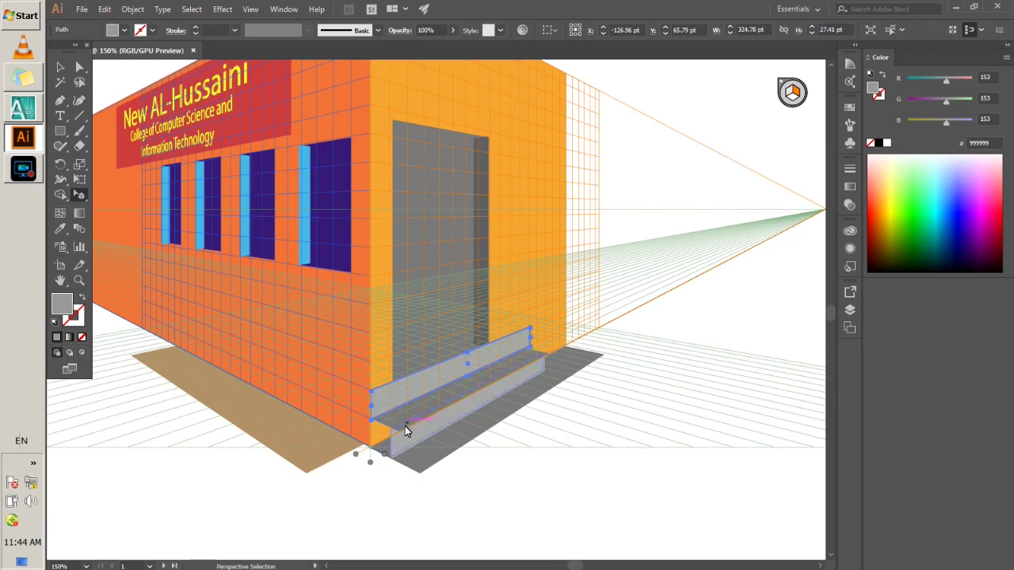
{"action": "left_click", "coordinate": [396, 449]}
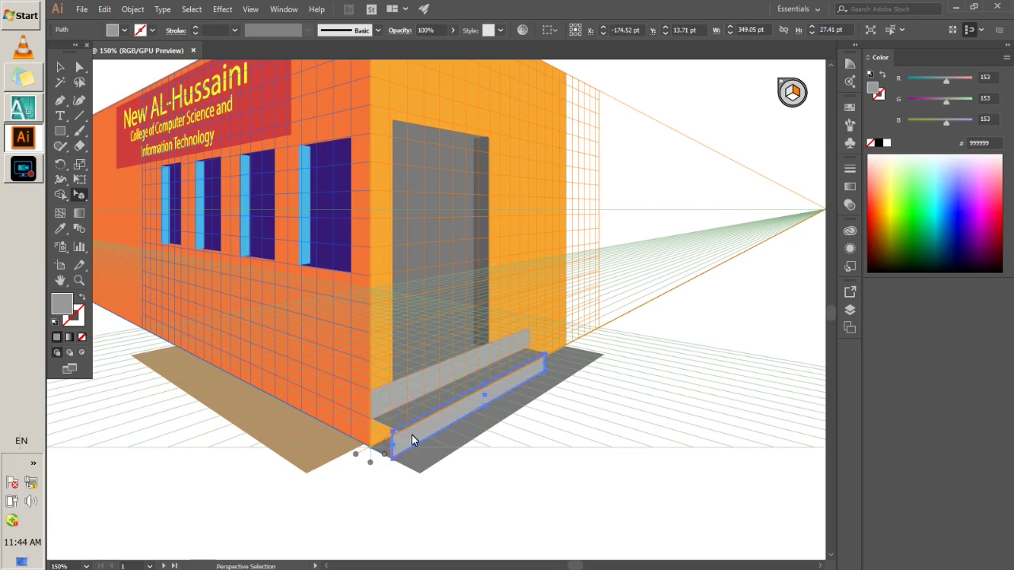
{"action": "left_click_drag", "start_coordinate": [412, 434], "coordinate": [417, 442]}
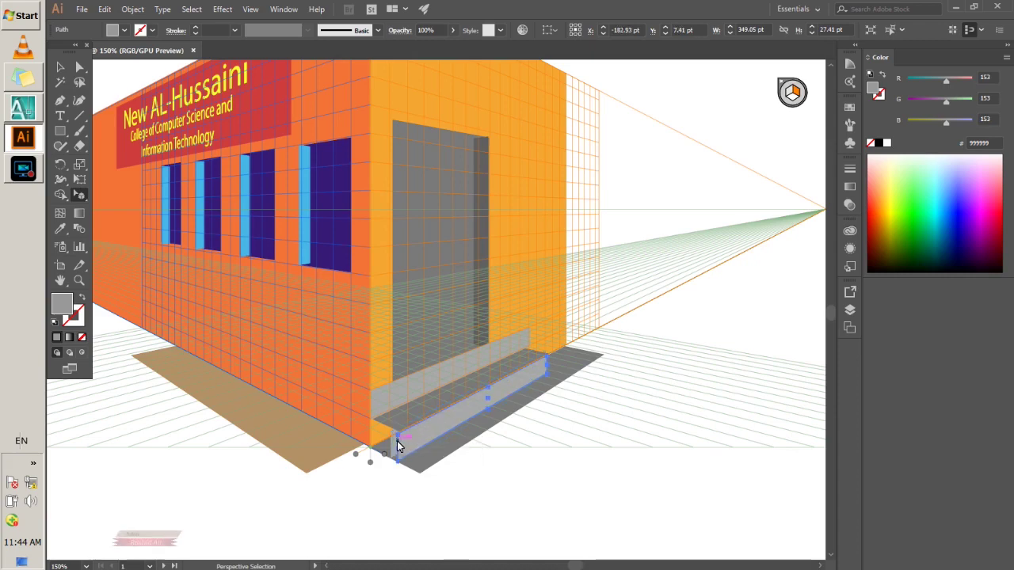
{"action": "key", "text": "ctrl+shift+a"}
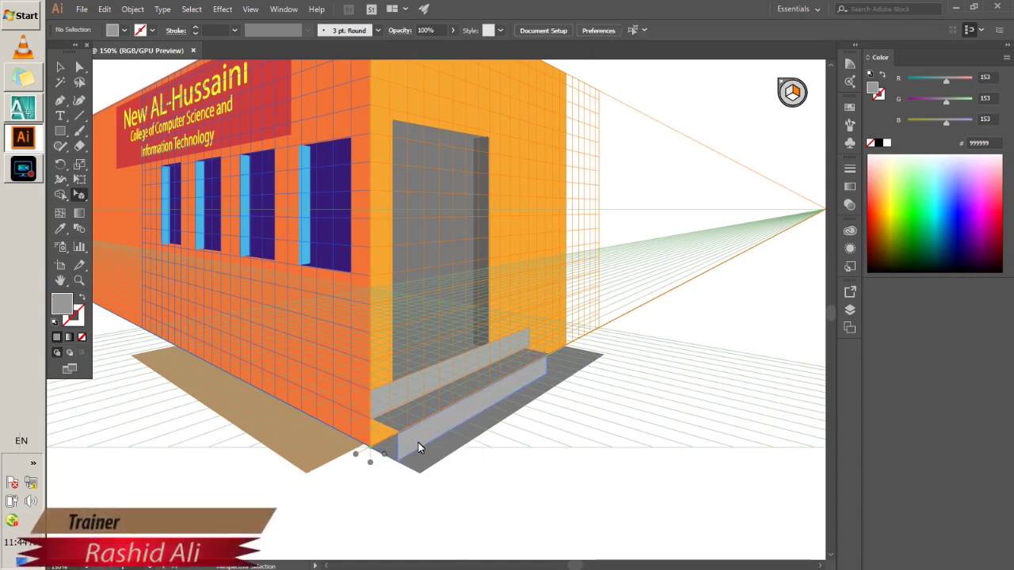
{"action": "left_click", "coordinate": [430, 426]}
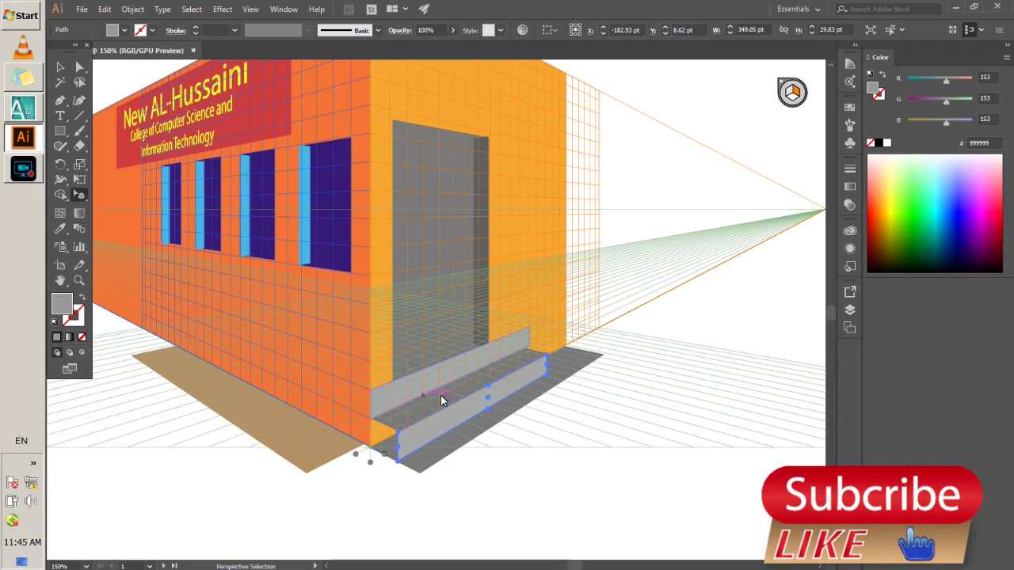
{"action": "left_click", "coordinate": [512, 509]}
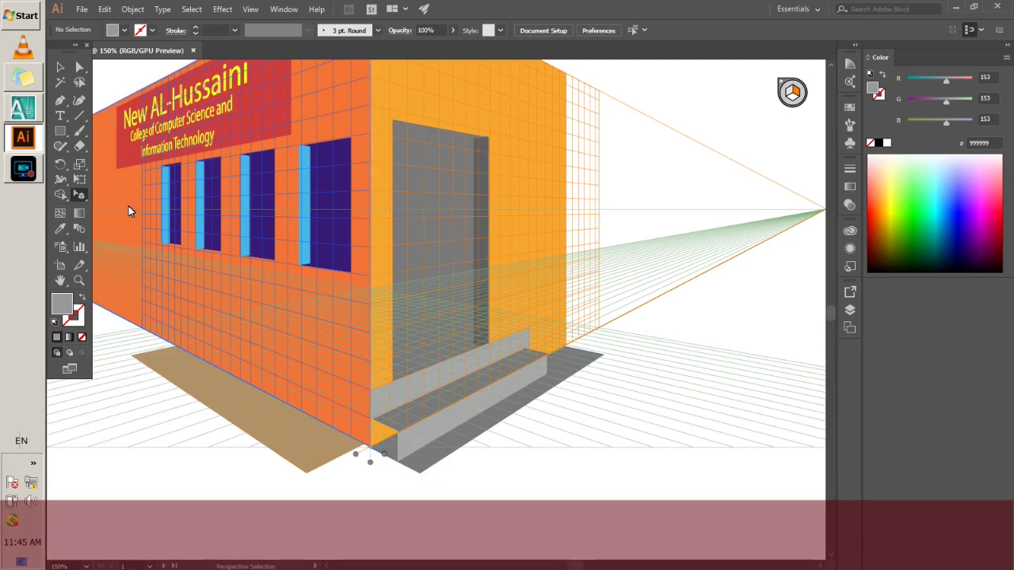
- Bring the lower step's front face in front of the dark tread, then zoom out to 200%
{"action": "scroll", "coordinate": [456, 414], "scroll_direction": "up", "scroll_amount": 3}
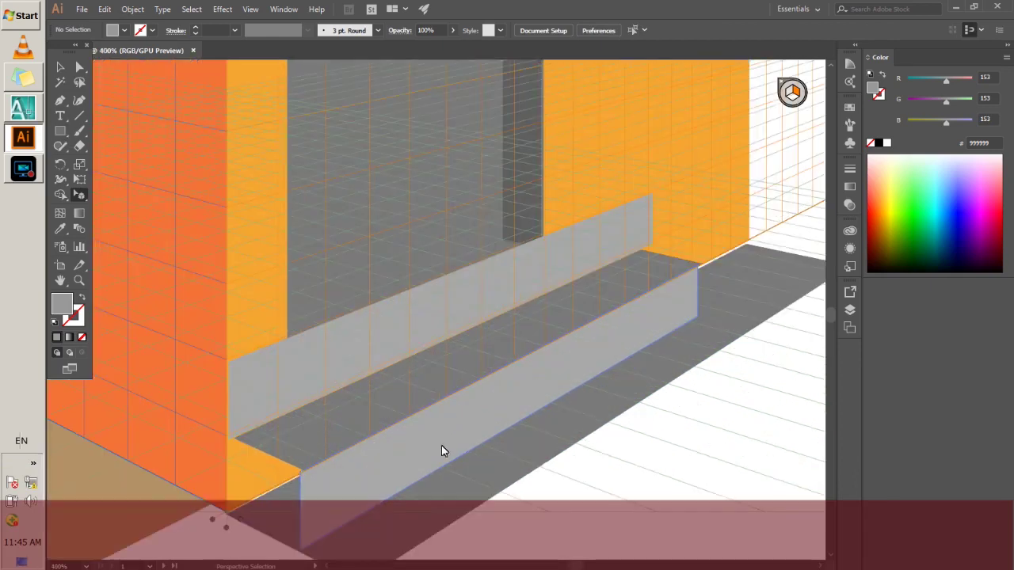
{"action": "right_click", "coordinate": [371, 466]}
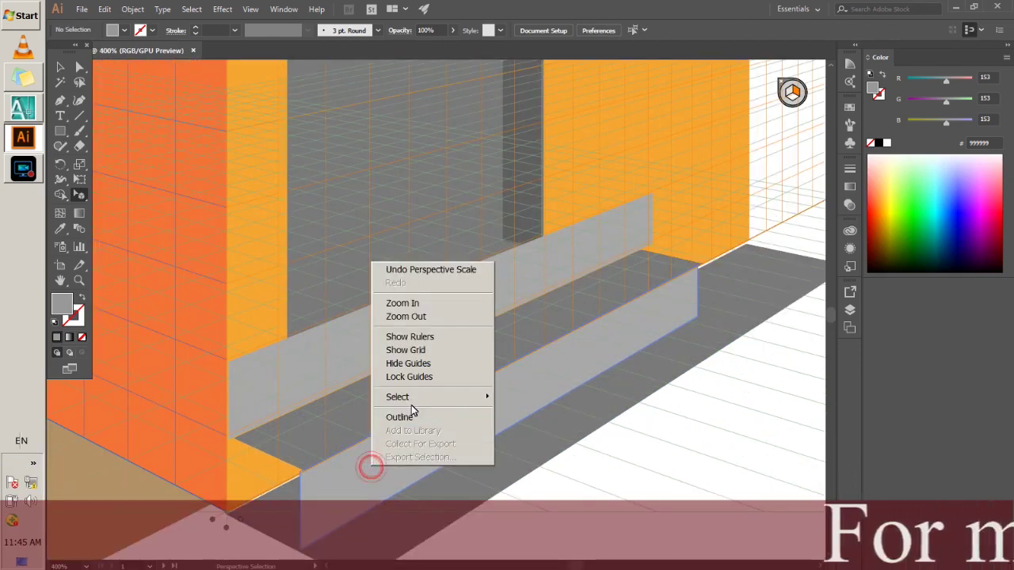
{"action": "left_click", "coordinate": [298, 486]}
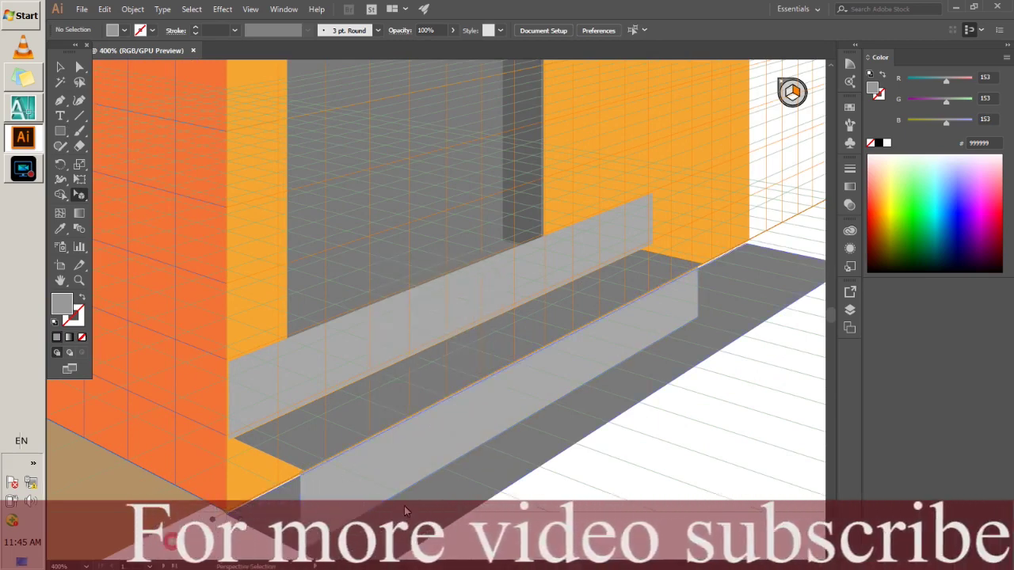
{"action": "right_click", "coordinate": [385, 471]}
{"action": "mouse_move", "coordinate": [443, 408]}
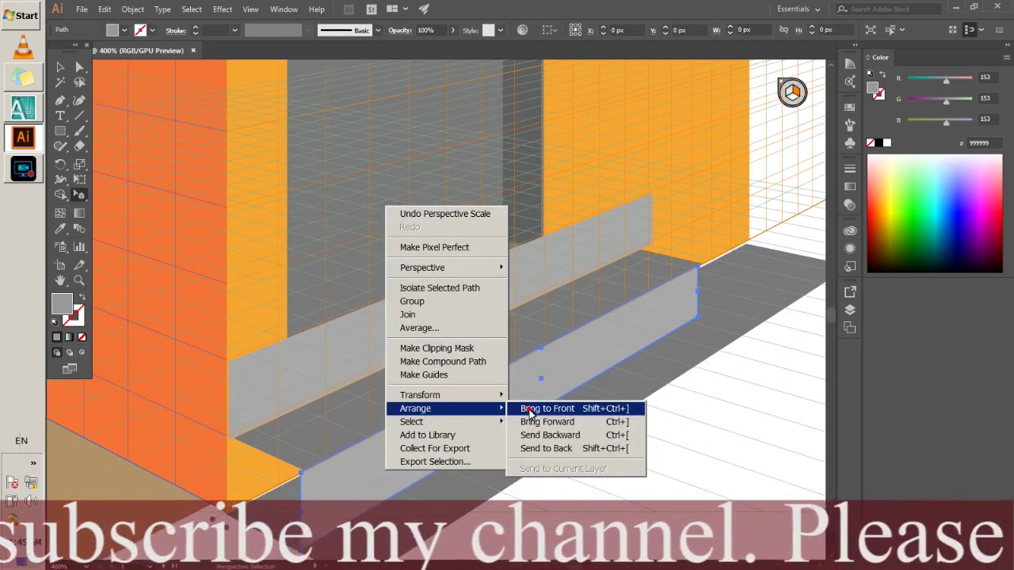
{"action": "left_click", "coordinate": [538, 410]}
{"action": "left_click", "coordinate": [474, 475]}
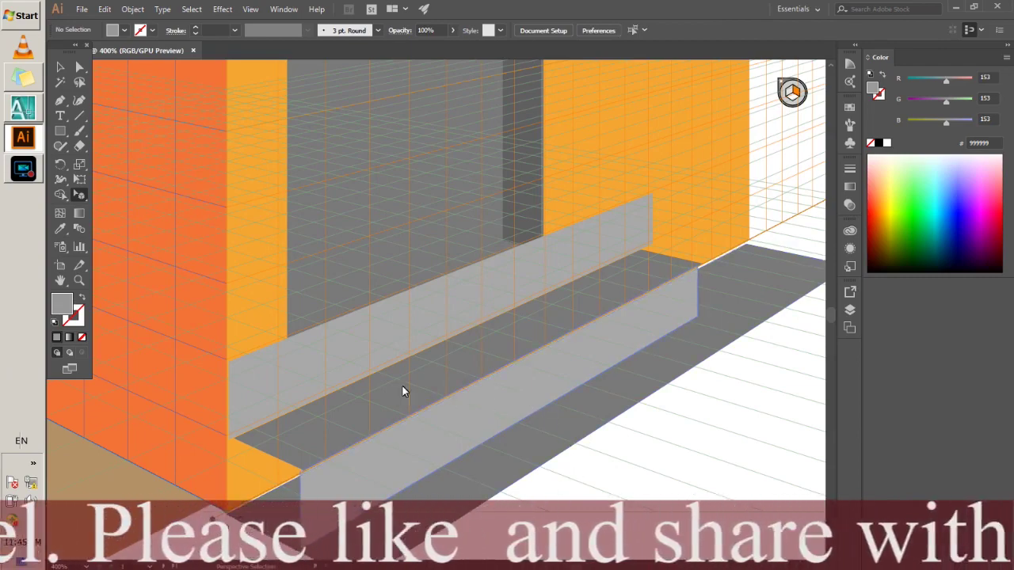
{"action": "scroll", "coordinate": [463, 415], "scroll_direction": "down", "scroll_amount": 1}
{"action": "scroll", "coordinate": [459, 400], "scroll_direction": "down", "scroll_amount": 2}
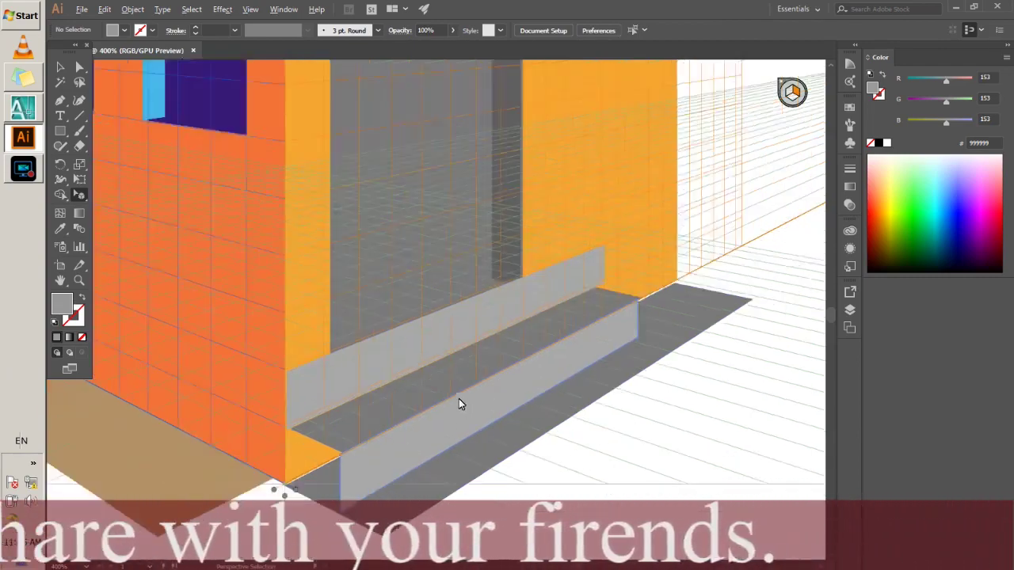
{"action": "scroll", "coordinate": [459, 404], "scroll_direction": "down", "scroll_amount": 1}
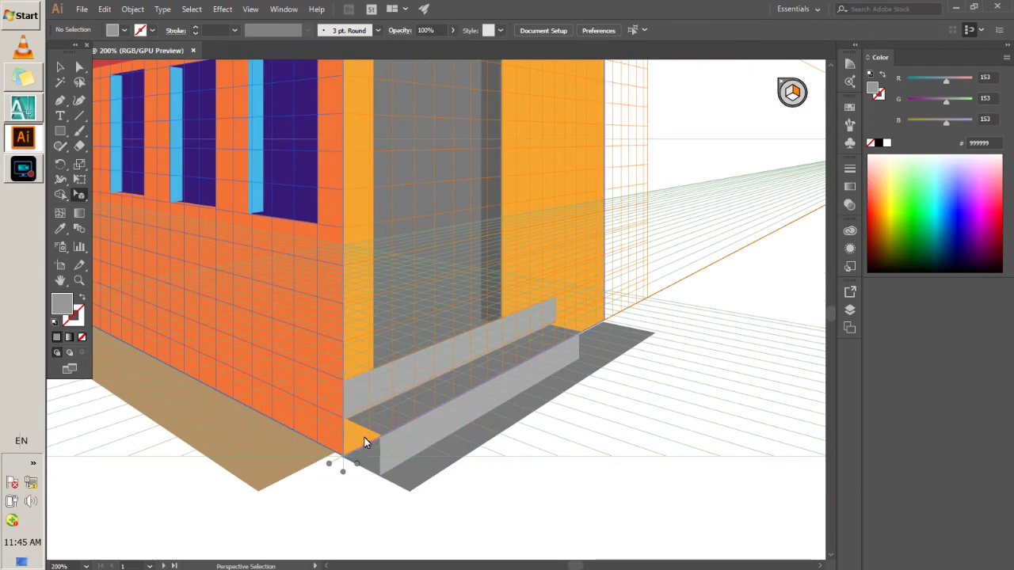
- Draw a small side panel on the right plane at the open end of the steps
{"action": "left_click", "coordinate": [62, 133]}
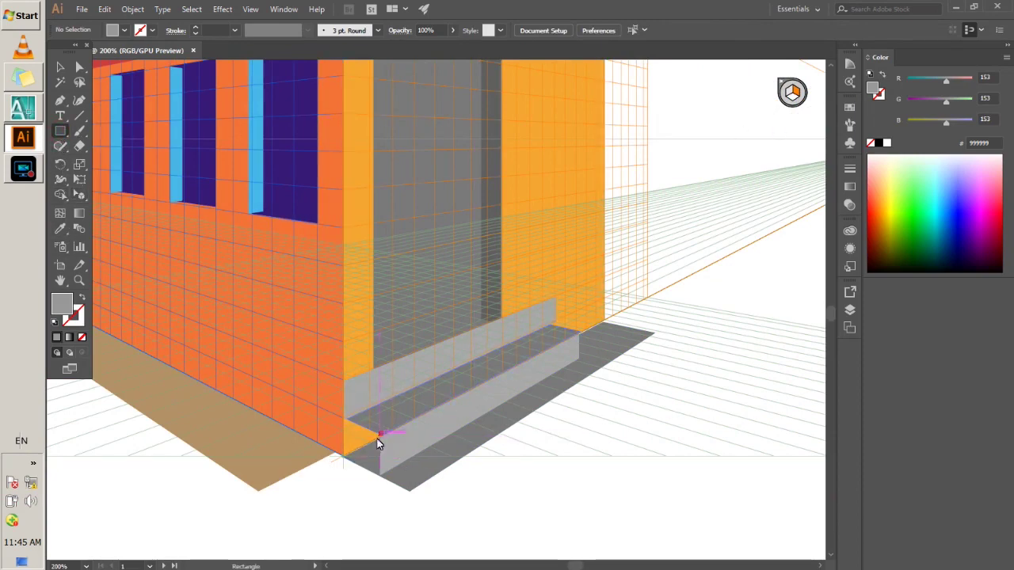
{"action": "left_click_drag", "start_coordinate": [378, 443], "coordinate": [325, 419]}
{"action": "left_click", "coordinate": [741, 172], "text": "ctrl"}
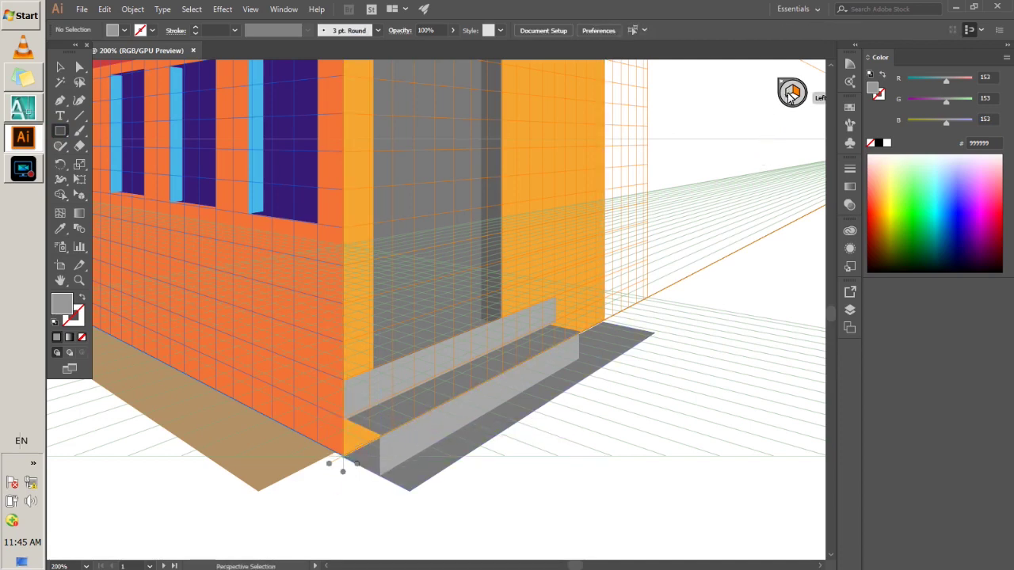
{"action": "left_click", "coordinate": [791, 95]}
{"action": "key", "text": "m"}
{"action": "mouse_move", "coordinate": [380, 434]}
{"action": "left_mouse_down"}
{"action": "mouse_move", "coordinate": [364, 466]}
{"action": "mouse_move", "coordinate": [349, 468]}
{"action": "left_mouse_up"}
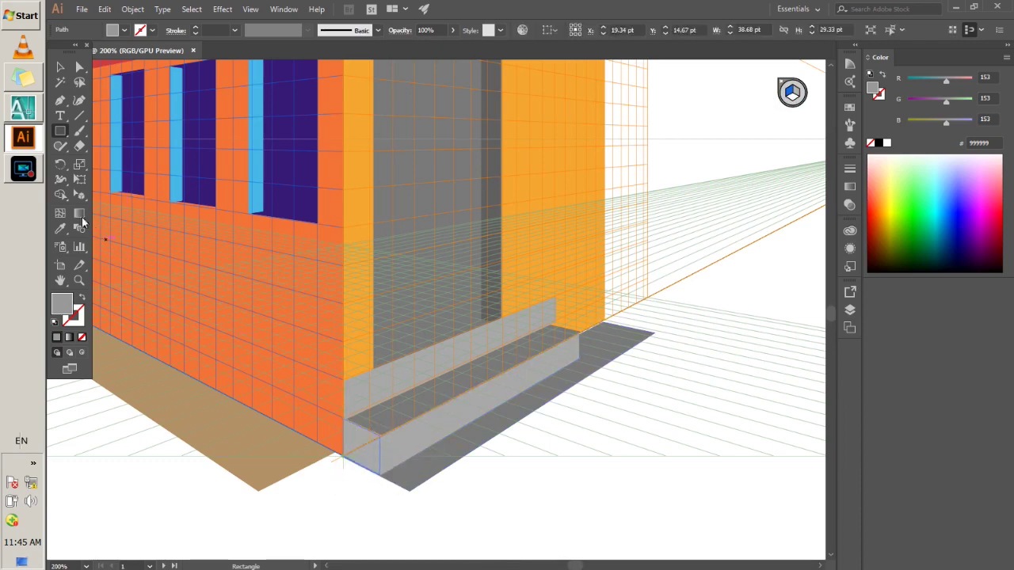
- Give the side panel the dark 666666 tread gray with the Eyedropper
{"action": "left_click", "coordinate": [61, 230]}
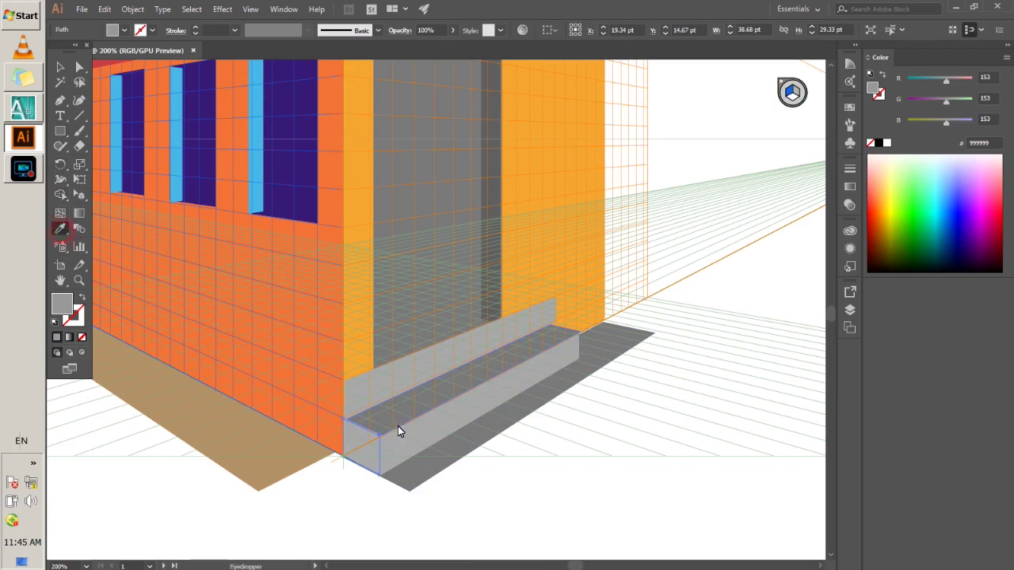
{"action": "left_click", "coordinate": [396, 420]}
{"action": "left_click", "coordinate": [61, 66]}
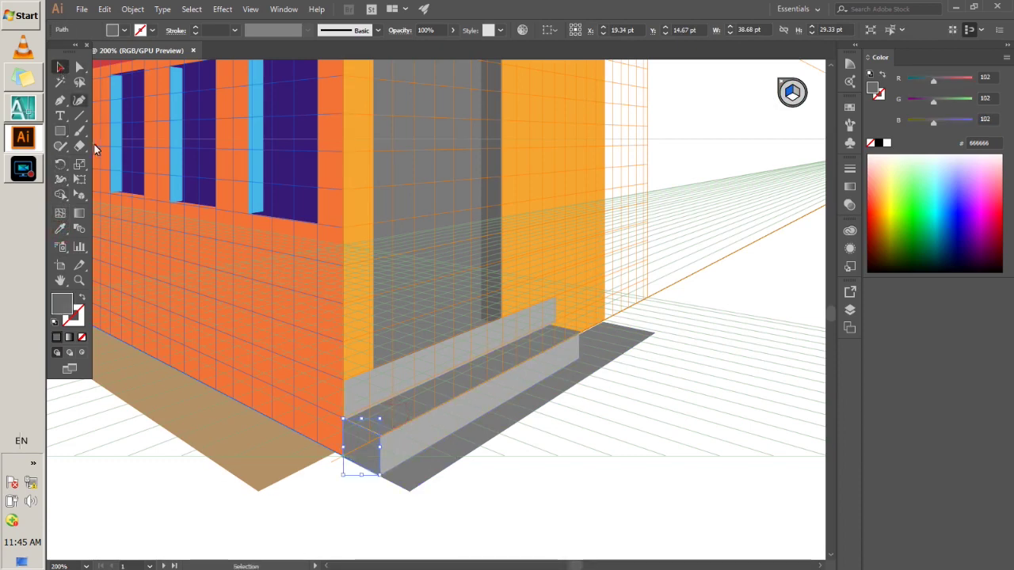
{"action": "left_click", "coordinate": [356, 510]}
{"action": "left_click", "coordinate": [474, 447]}
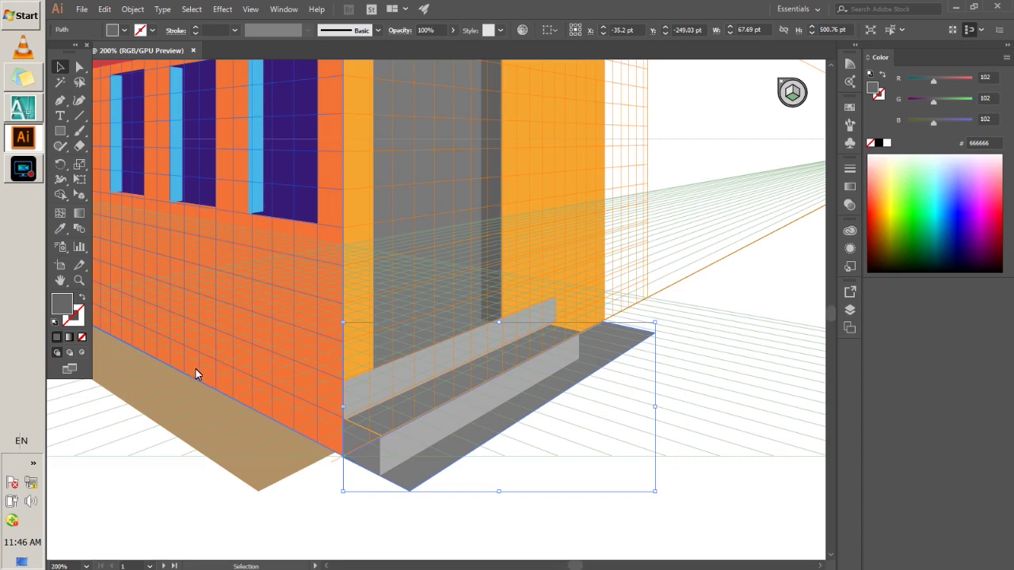
{"action": "scroll", "coordinate": [199, 375], "scroll_direction": "down", "scroll_amount": 2}
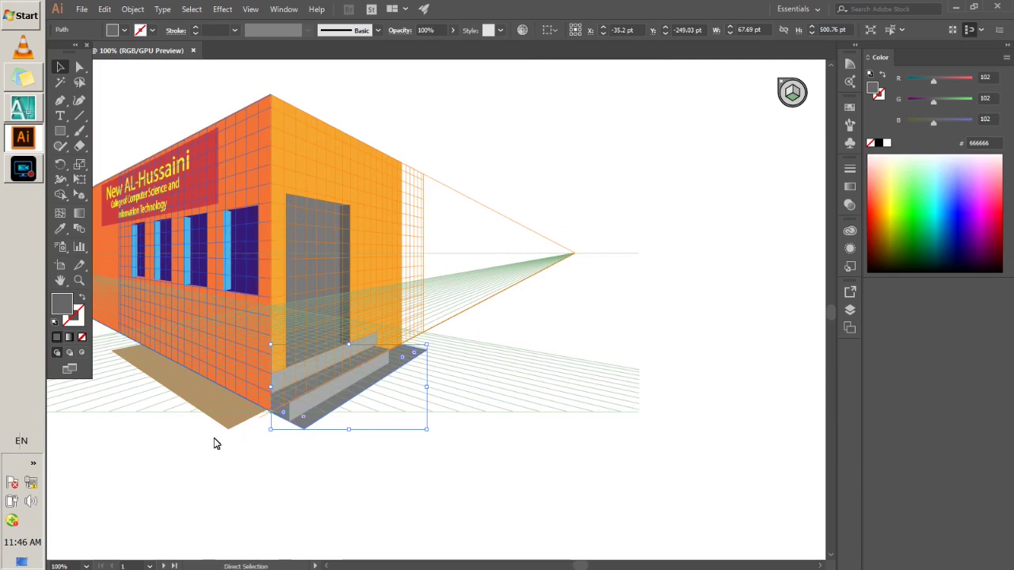
{"action": "key", "text": "v"}
{"action": "key", "text": "ctrl+shift+i"}
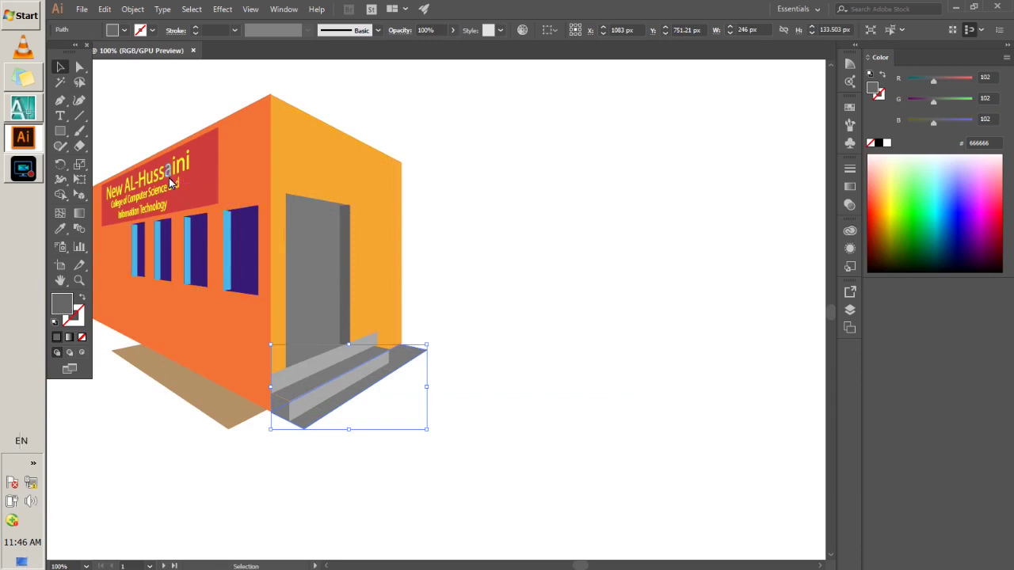
{"action": "scroll", "coordinate": [198, 259], "scroll_direction": "down", "scroll_amount": 1, "text": "alt"}
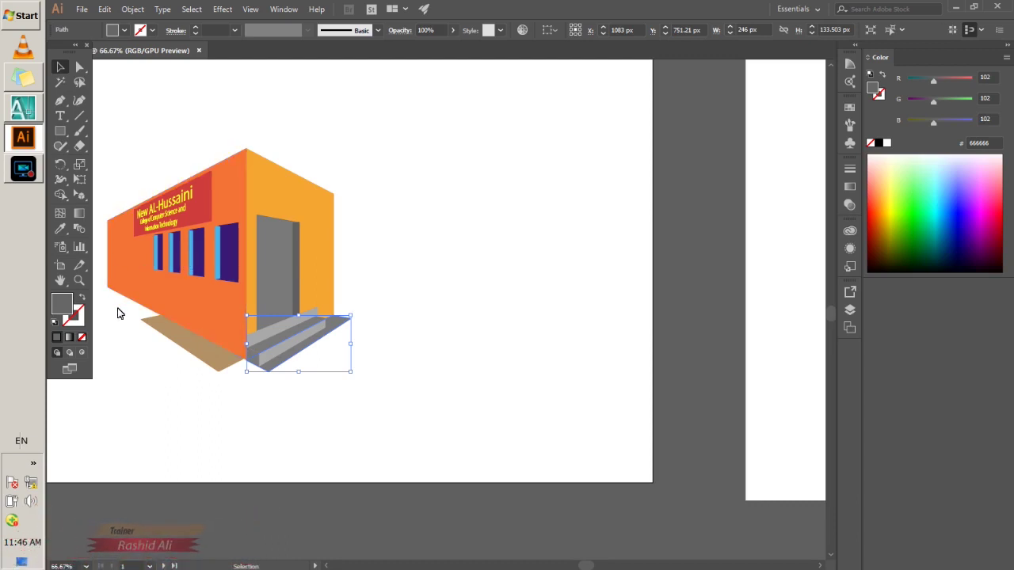
{"action": "scroll", "coordinate": [120, 294], "scroll_direction": "up", "scroll_amount": 1, "text": "alt"}
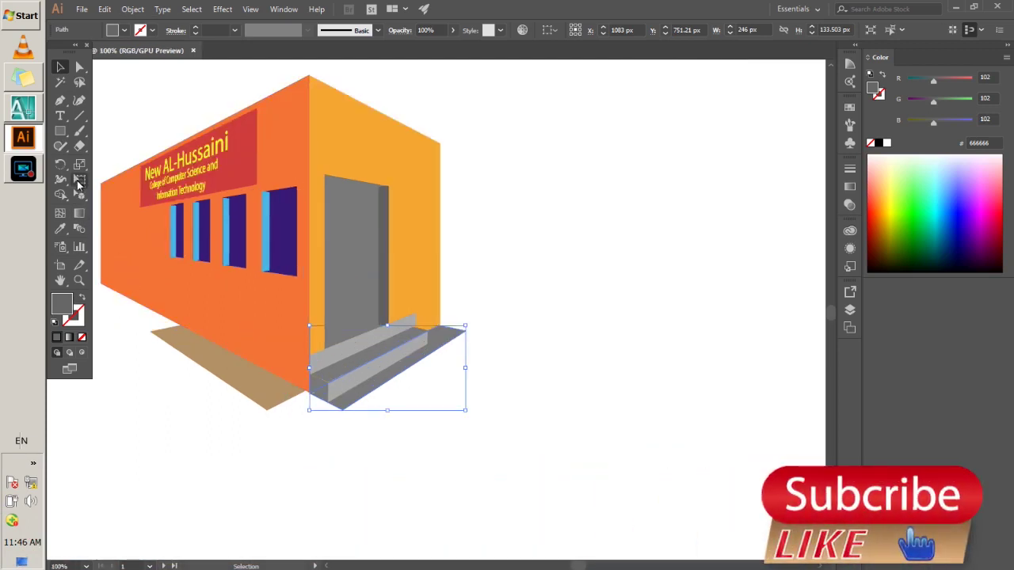
{"action": "left_click", "coordinate": [79, 198]}
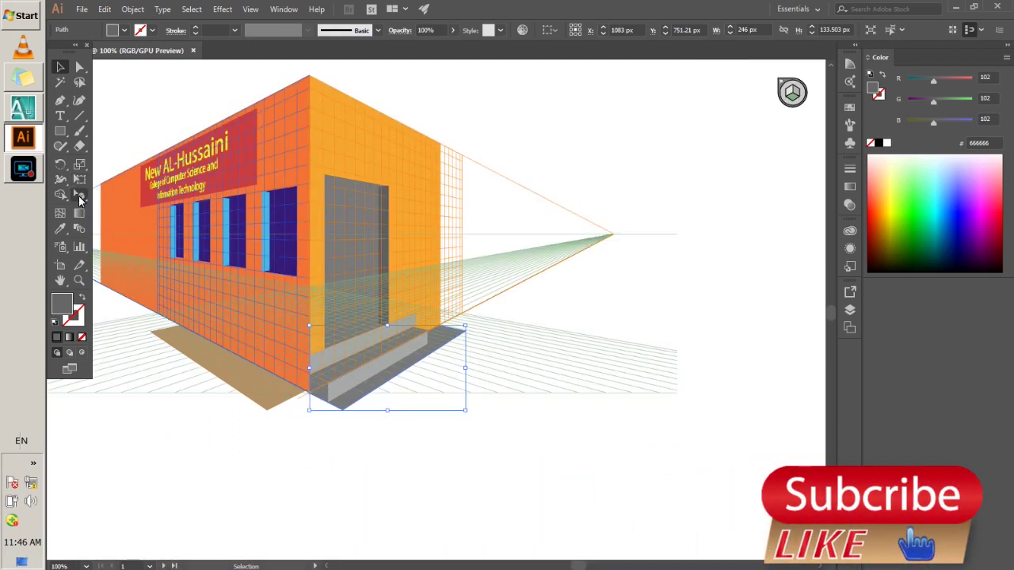
- Delete the tan ground strip beside the left wall
{"action": "left_click", "coordinate": [61, 131]}
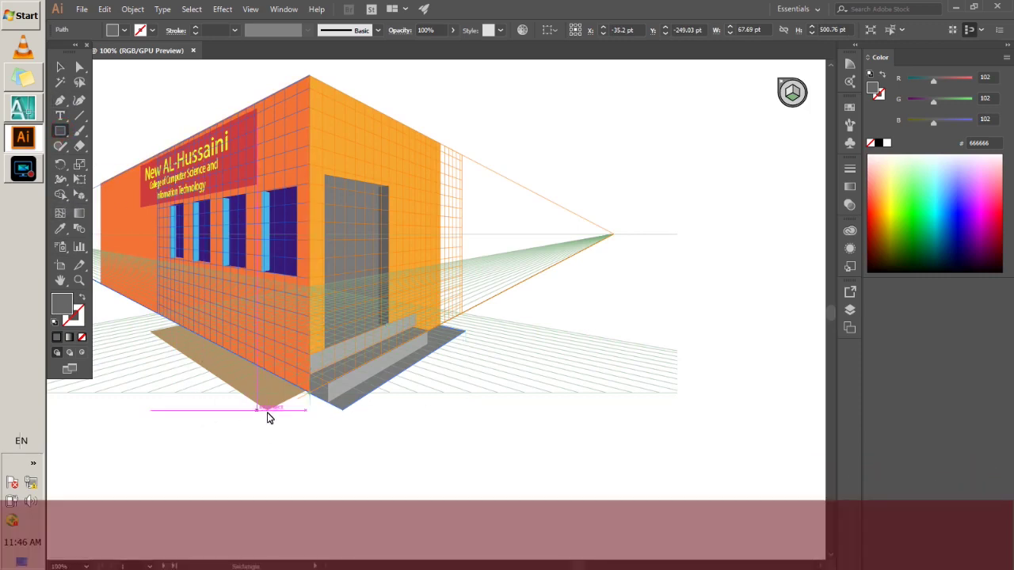
{"action": "left_click", "coordinate": [60, 66]}
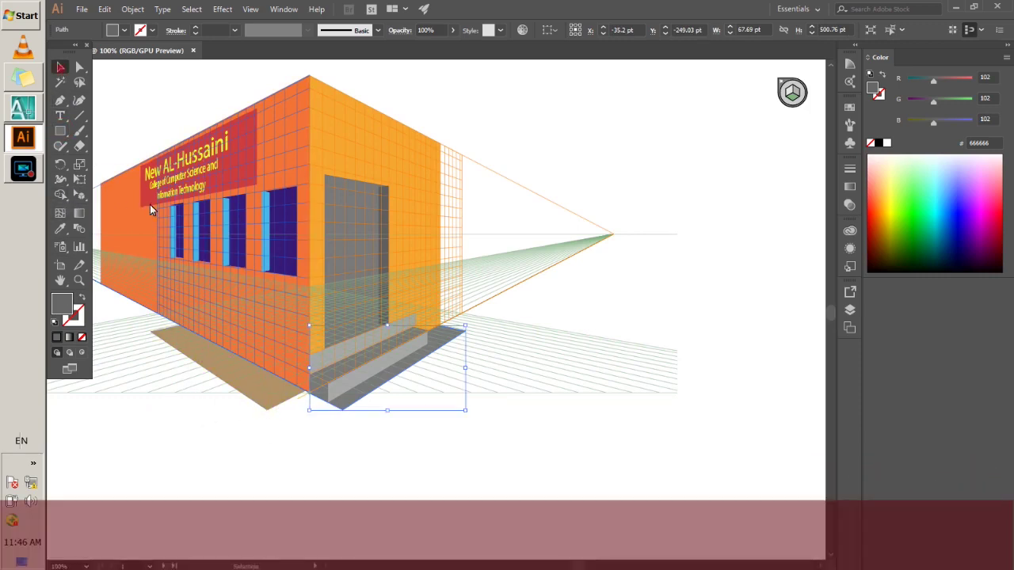
{"action": "left_click", "coordinate": [266, 405]}
{"action": "key", "text": "Delete"}
- Draw a 1467 by 173 pt lawn rectangle on the floor plane and fill it green 8CC63F
{"action": "key", "text": "m"}
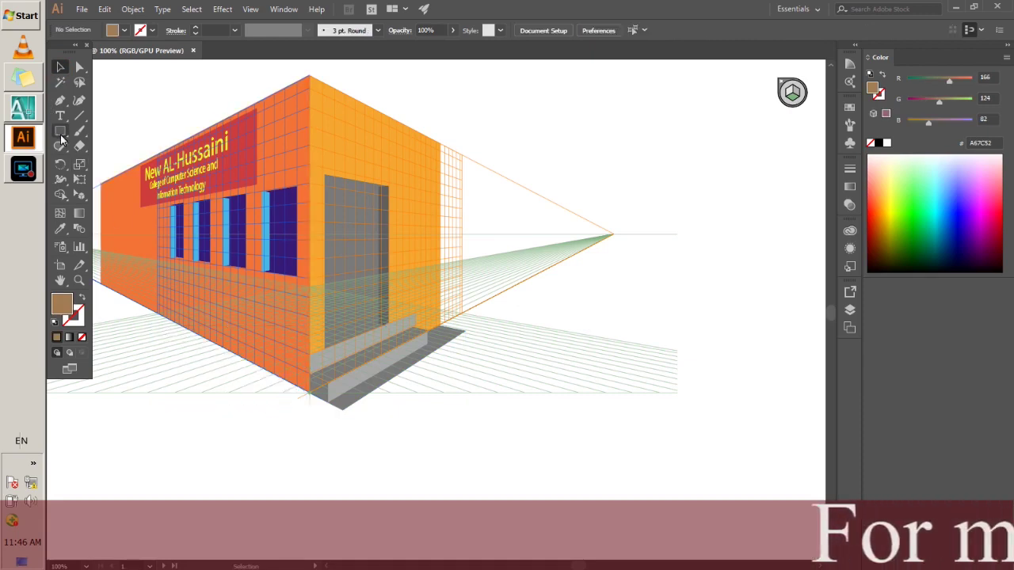
{"action": "mouse_move", "coordinate": [309, 400]}
{"action": "left_mouse_down"}
{"action": "mouse_move", "coordinate": [76, 336]}
{"action": "mouse_move", "coordinate": [109, 293]}
{"action": "left_mouse_up"}
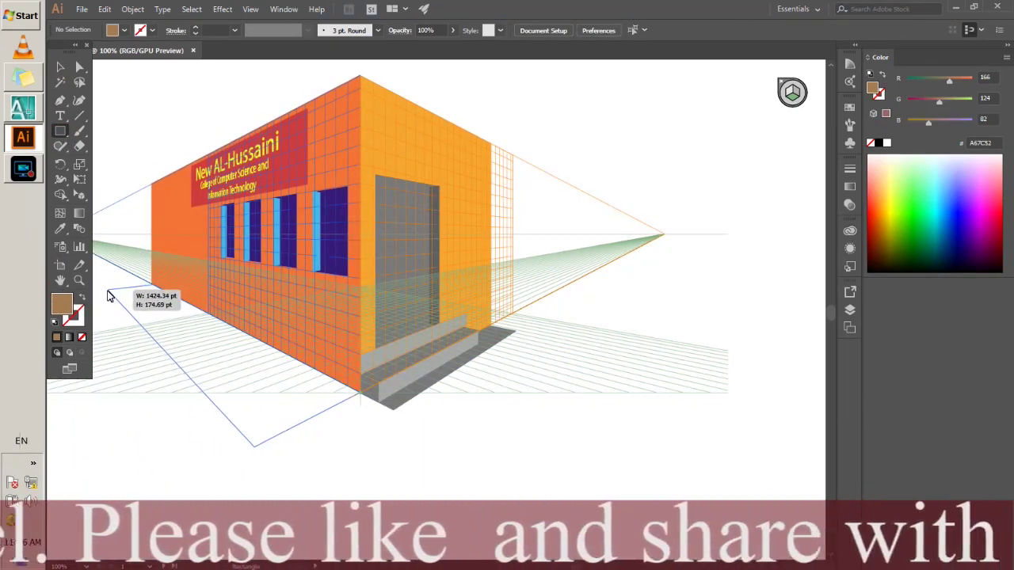
{"action": "left_click_drag", "start_coordinate": [110, 293], "coordinate": [109, 295]}
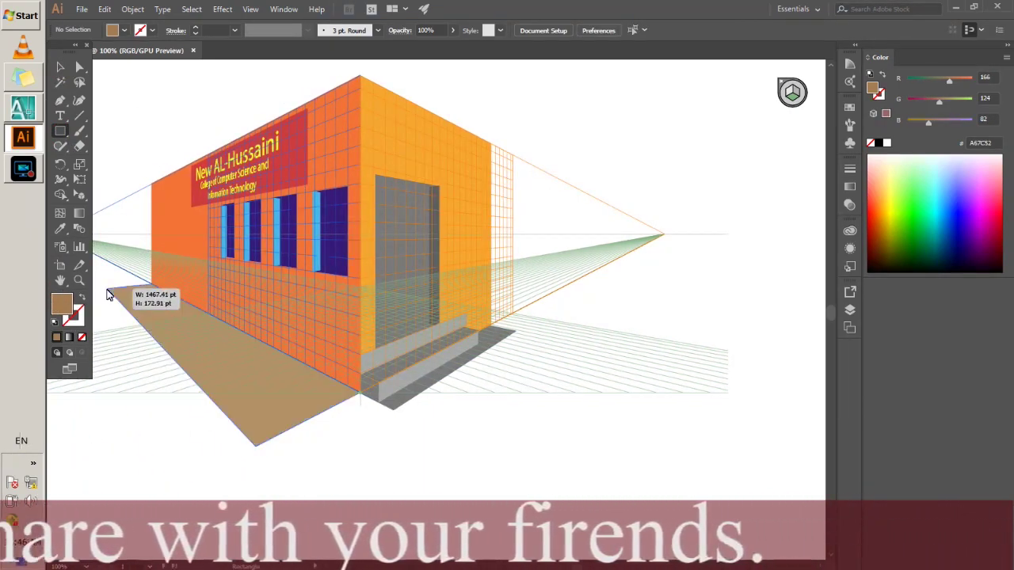
{"action": "left_click", "coordinate": [124, 33]}
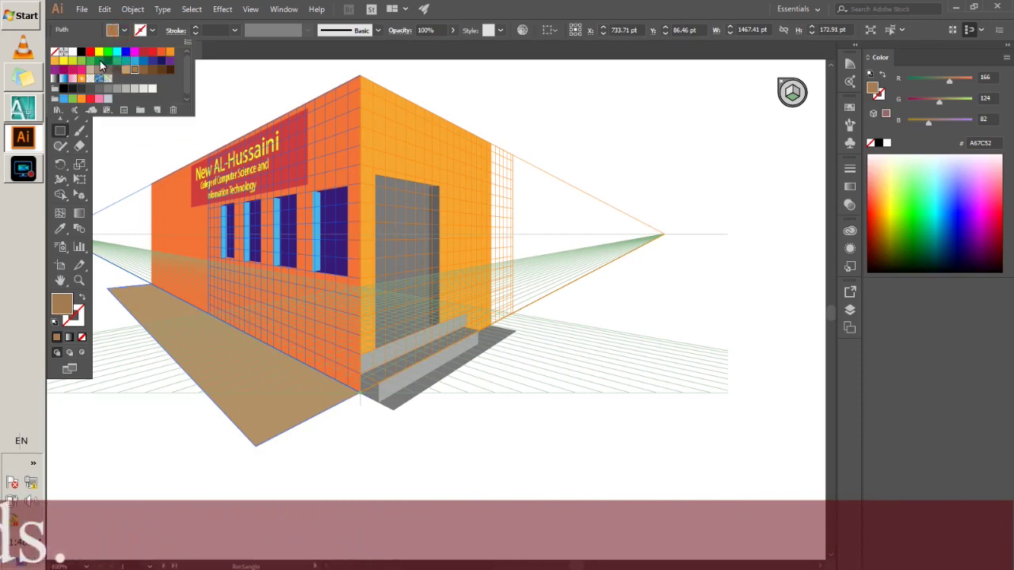
{"action": "left_click", "coordinate": [81, 61]}
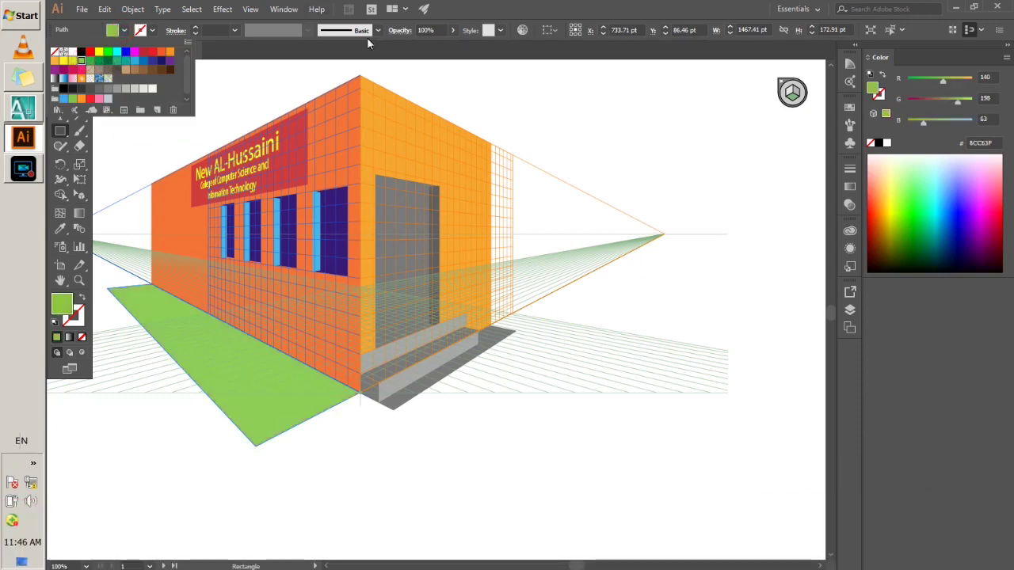
{"action": "left_click", "coordinate": [104, 180]}
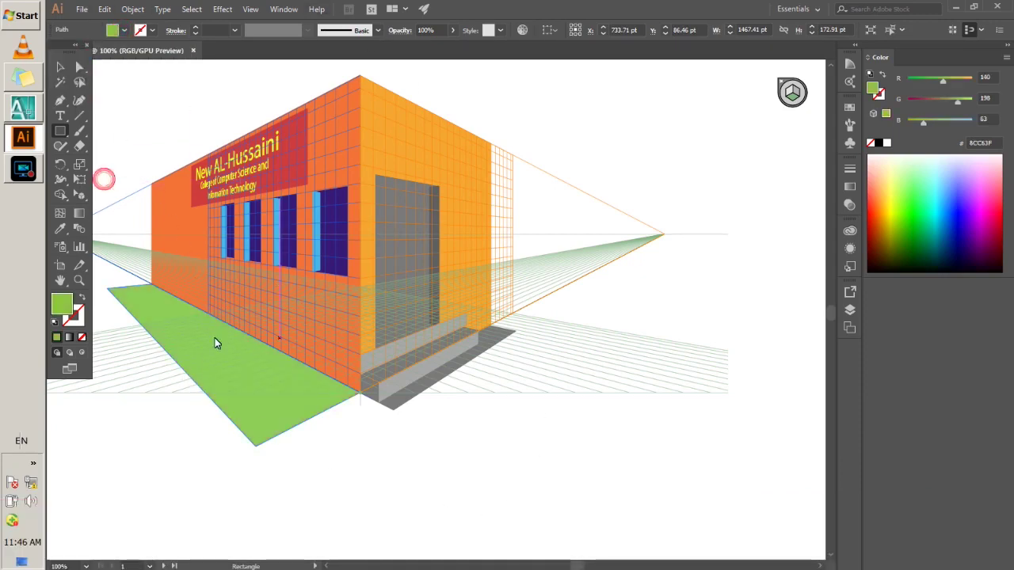
{"action": "key", "text": "v"}
{"action": "left_click", "coordinate": [284, 504]}
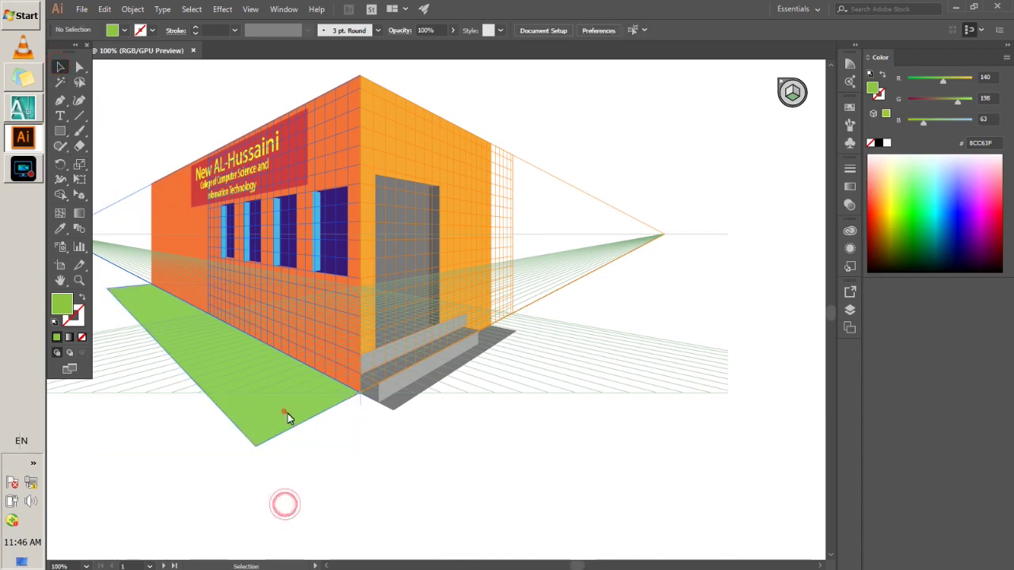
{"action": "left_click", "coordinate": [284, 411]}
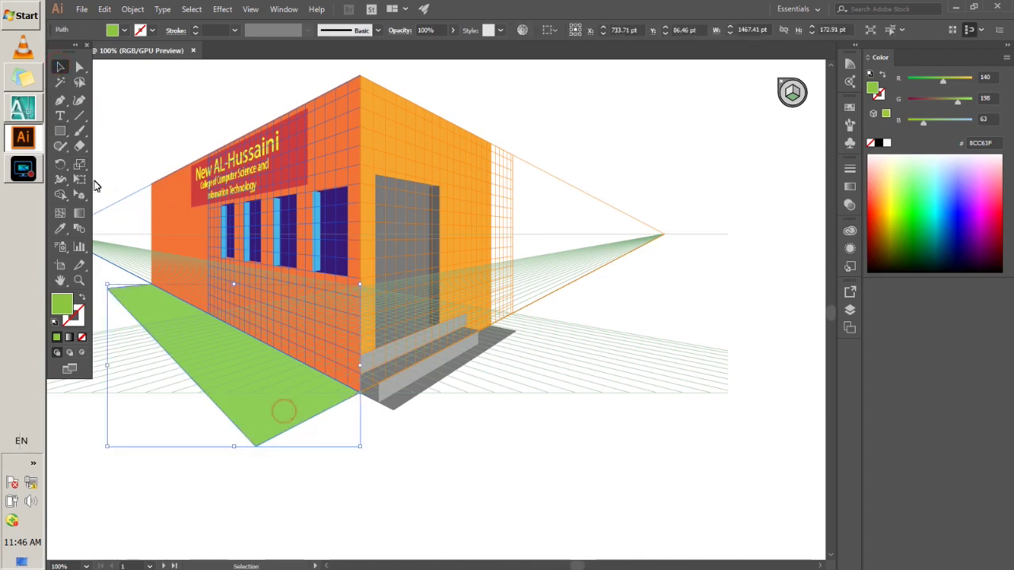
- Draw a second lawn rectangle from the building corner along the right doorway wall
{"action": "left_click", "coordinate": [60, 133]}
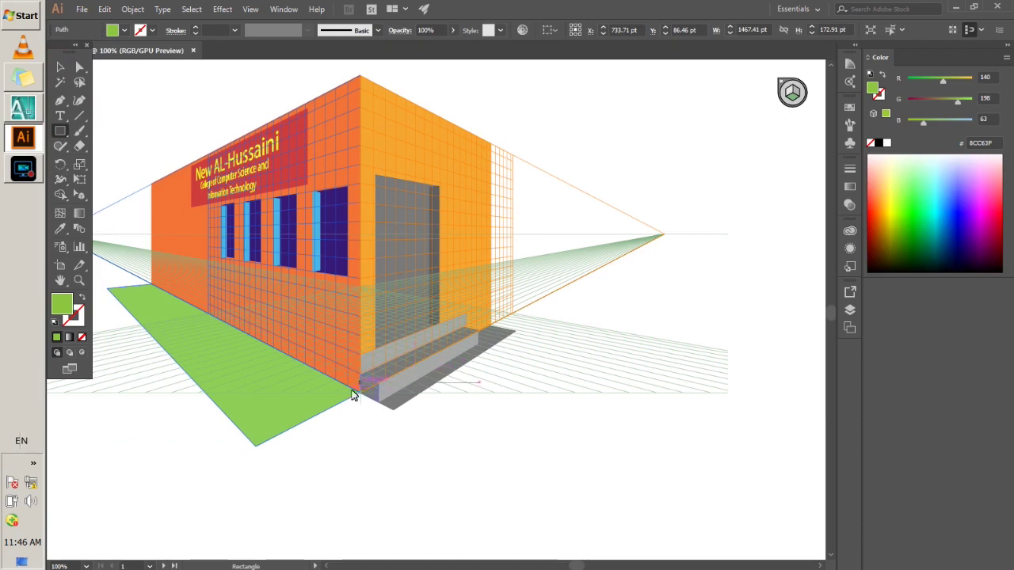
{"action": "mouse_move", "coordinate": [360, 398]}
{"action": "left_mouse_down"}
{"action": "mouse_move", "coordinate": [692, 330]}
{"action": "mouse_move", "coordinate": [541, 324]}
{"action": "mouse_move", "coordinate": [516, 336]}
{"action": "mouse_move", "coordinate": [546, 342]}
{"action": "left_mouse_up"}
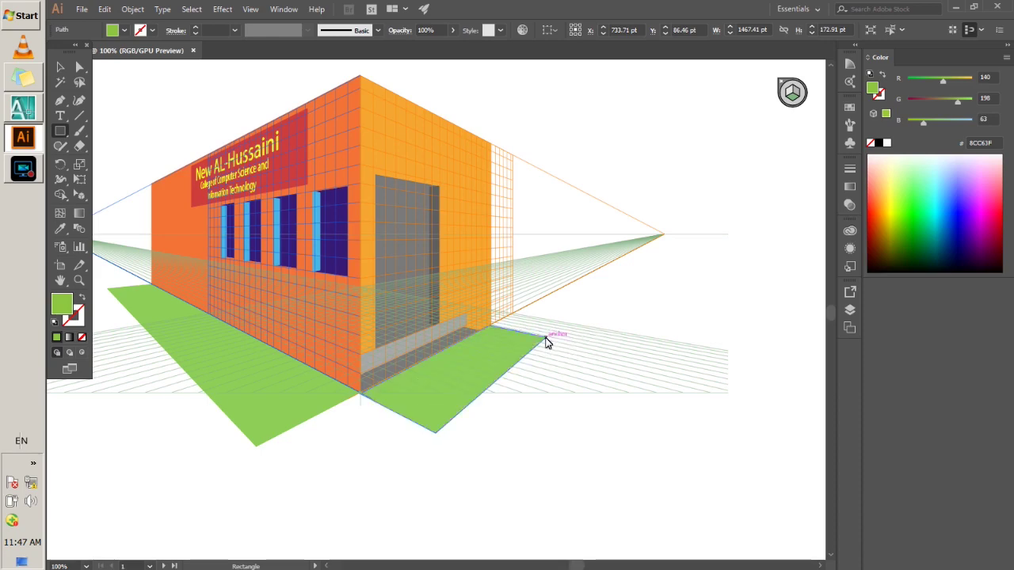
- Send the right green lawn piece to the back of the stacking order
{"action": "key", "text": "v"}
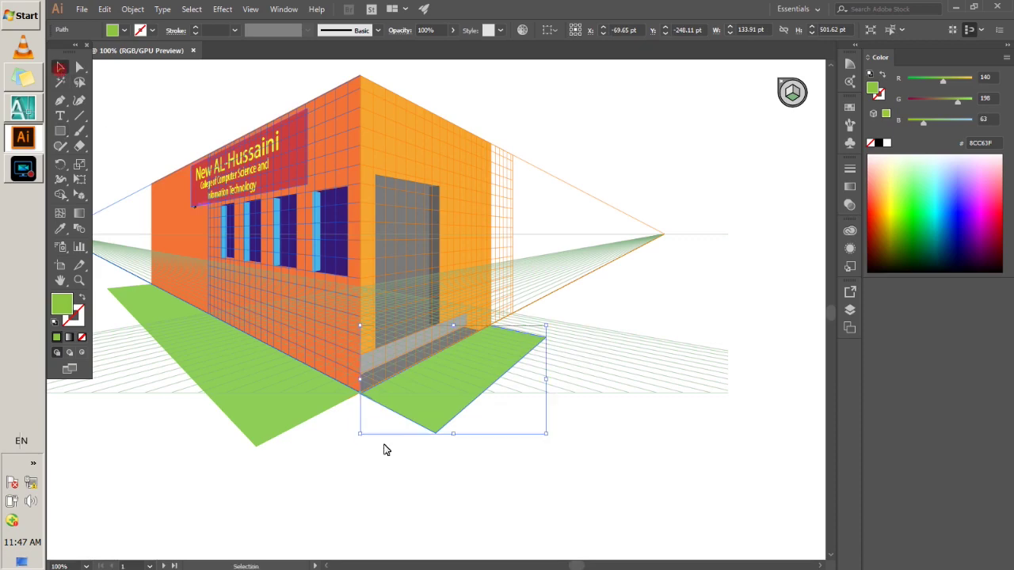
{"action": "double_click", "coordinate": [426, 407]}
{"action": "right_click", "coordinate": [426, 407]}
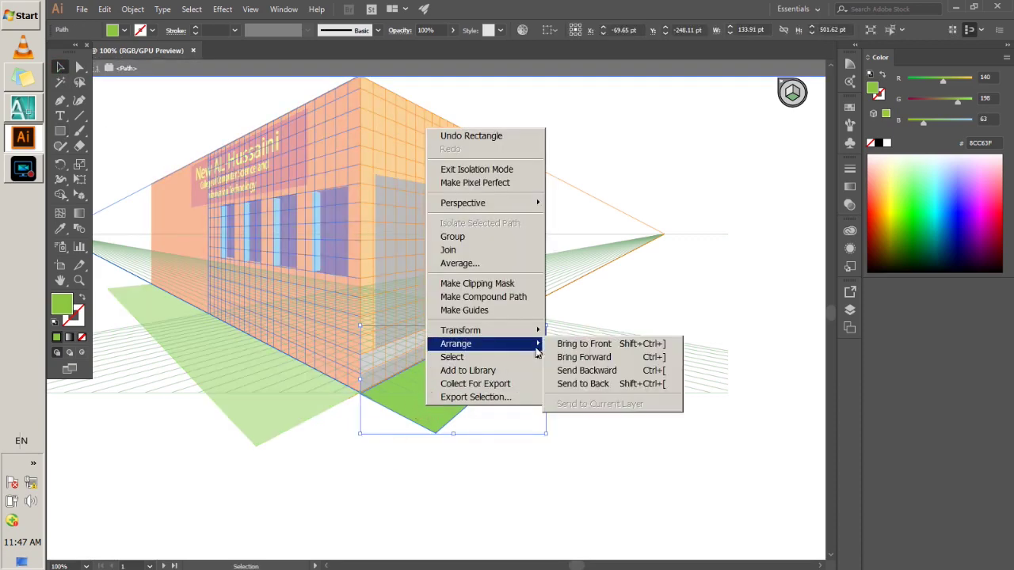
{"action": "left_click", "coordinate": [516, 383]}
{"action": "right_click", "coordinate": [452, 388]}
{"action": "mouse_move", "coordinate": [478, 334]}
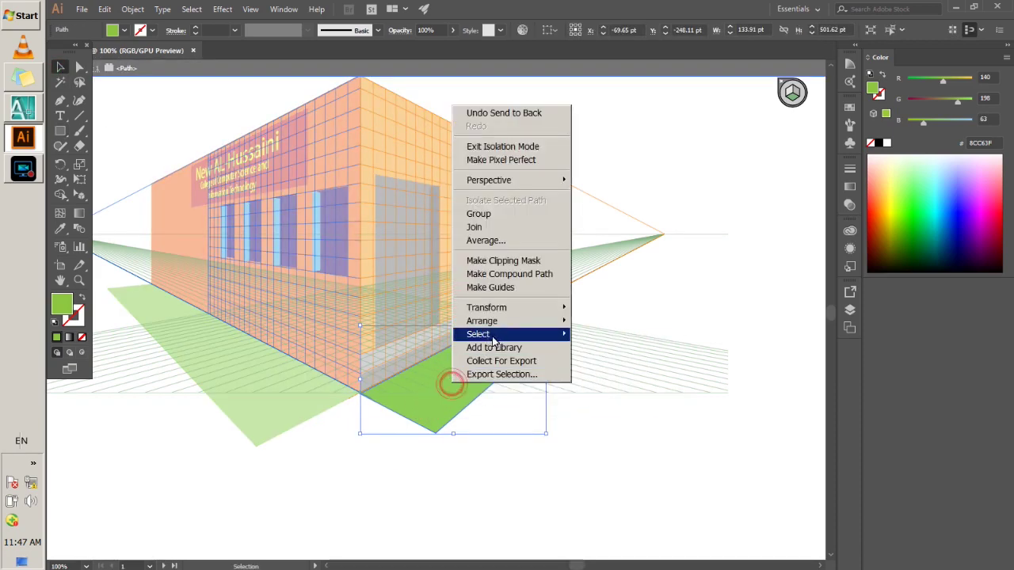
{"action": "left_click", "coordinate": [608, 361]}
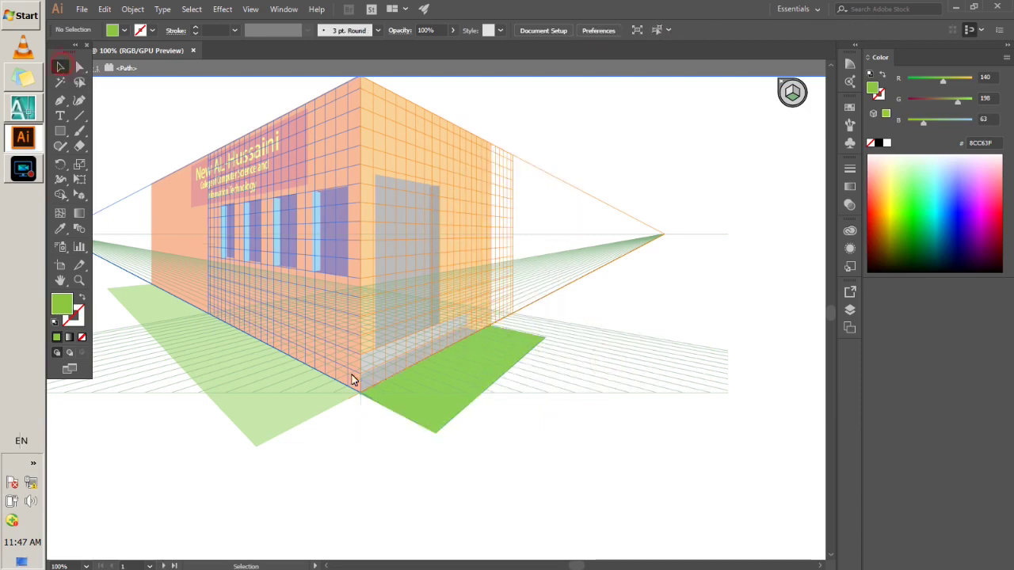
{"action": "left_click", "coordinate": [437, 425]}
{"action": "right_click", "coordinate": [437, 426]}
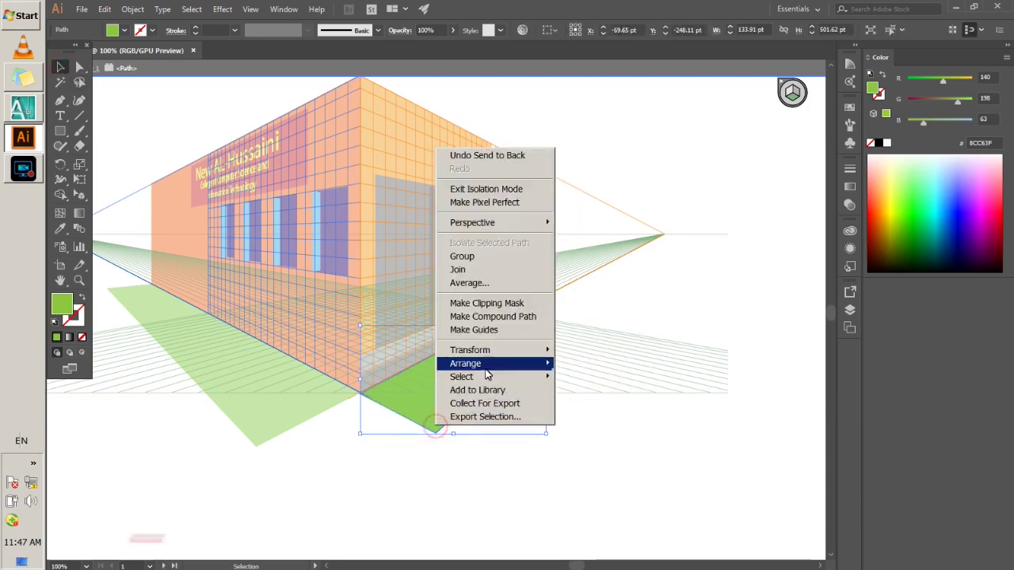
{"action": "left_click", "coordinate": [601, 403]}
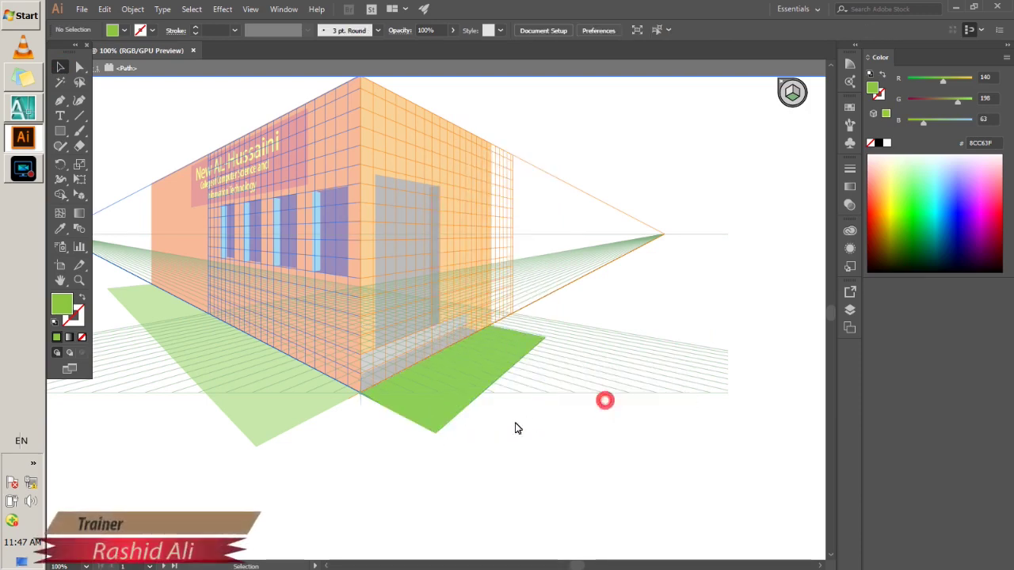
{"action": "left_click", "coordinate": [483, 445]}
- Reposition the green lawn piece beside the steps and send it one level backward
{"action": "left_click_drag", "start_coordinate": [421, 415], "coordinate": [459, 428]}
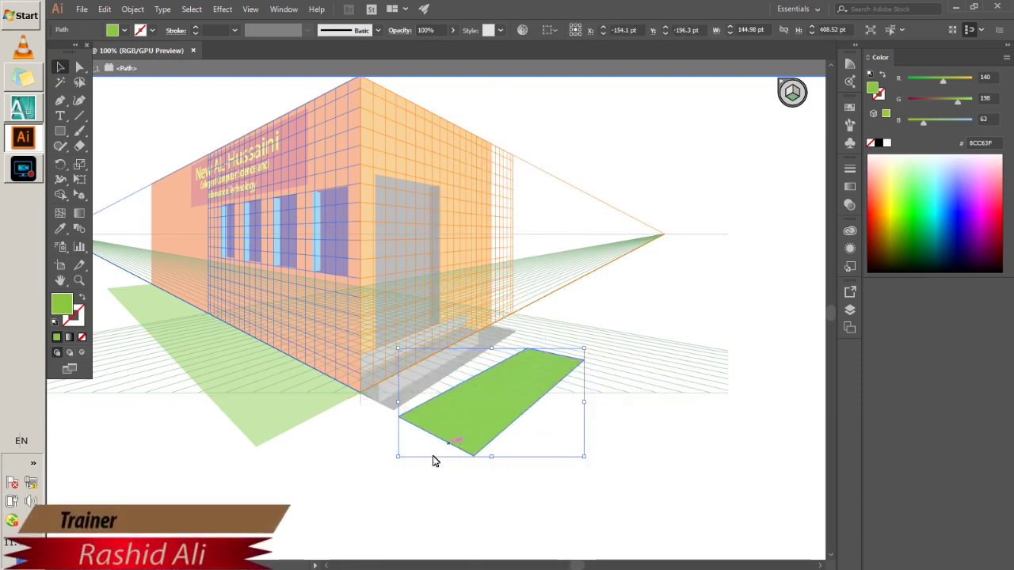
{"action": "double_click", "coordinate": [222, 480]}
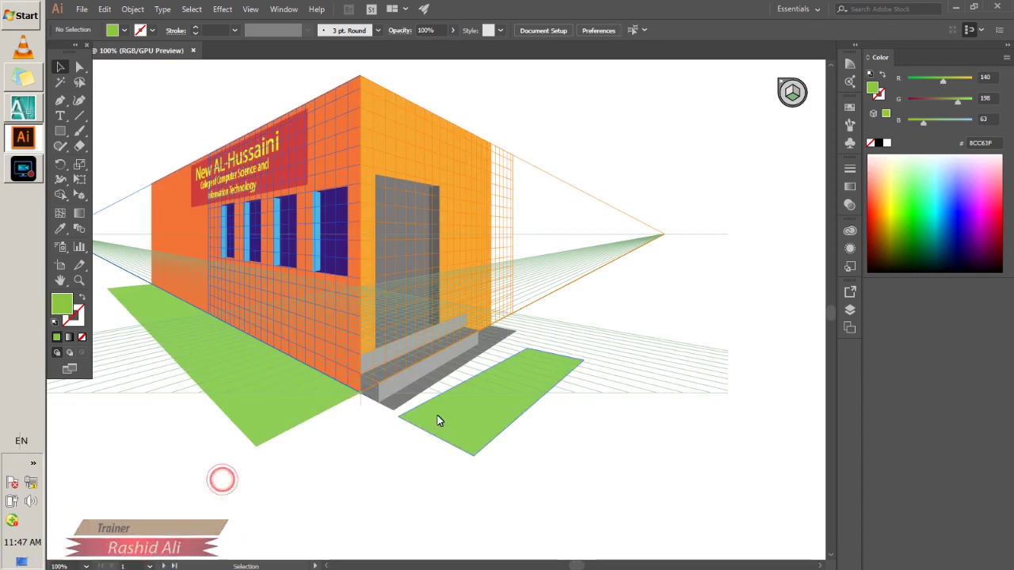
{"action": "left_click_drag", "start_coordinate": [466, 433], "coordinate": [425, 415]}
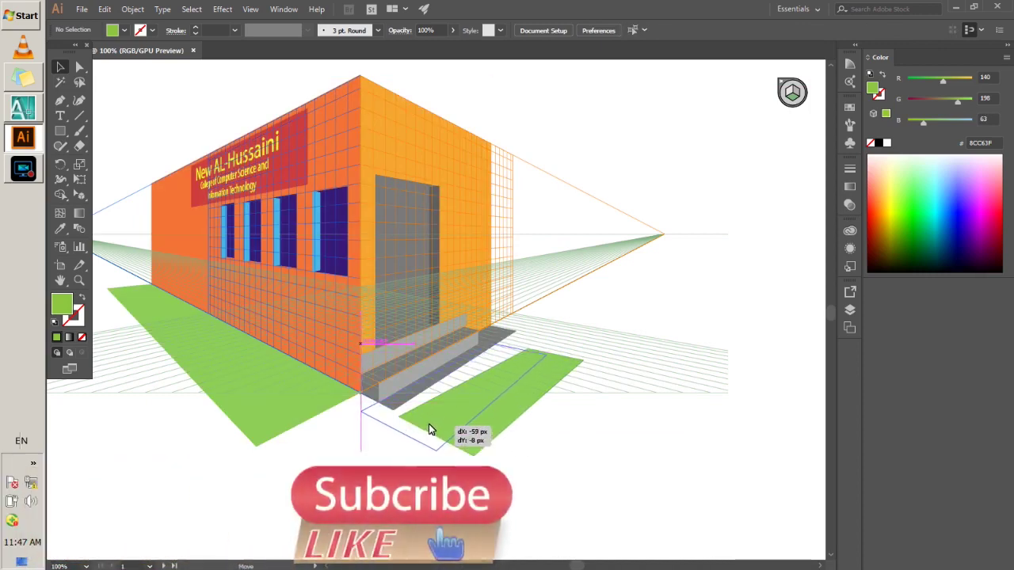
{"action": "left_click_drag", "start_coordinate": [425, 419], "coordinate": [449, 415]}
{"action": "right_click", "coordinate": [448, 415]}
{"action": "mouse_move", "coordinate": [480, 350]}
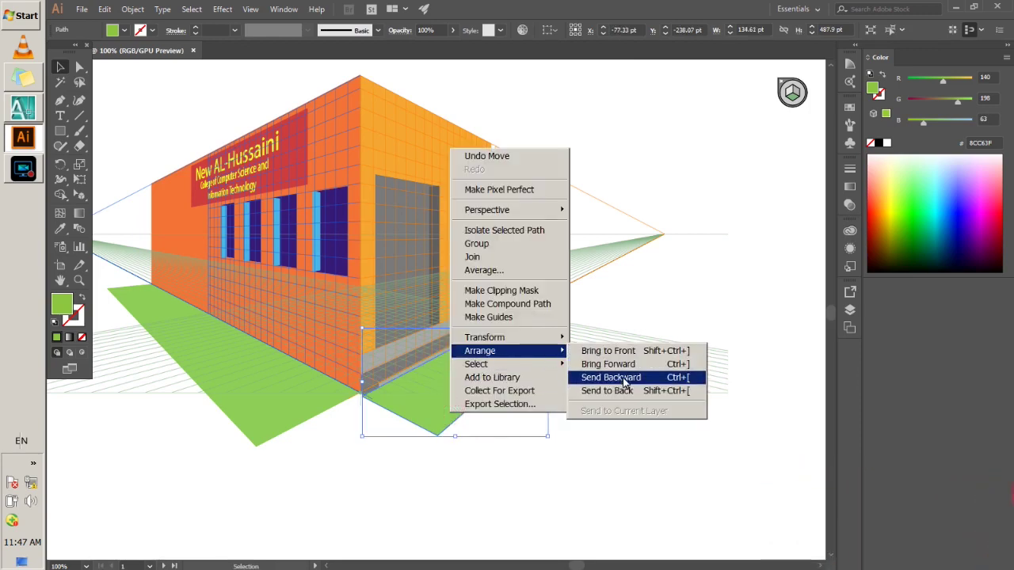
{"action": "left_click", "coordinate": [622, 378]}
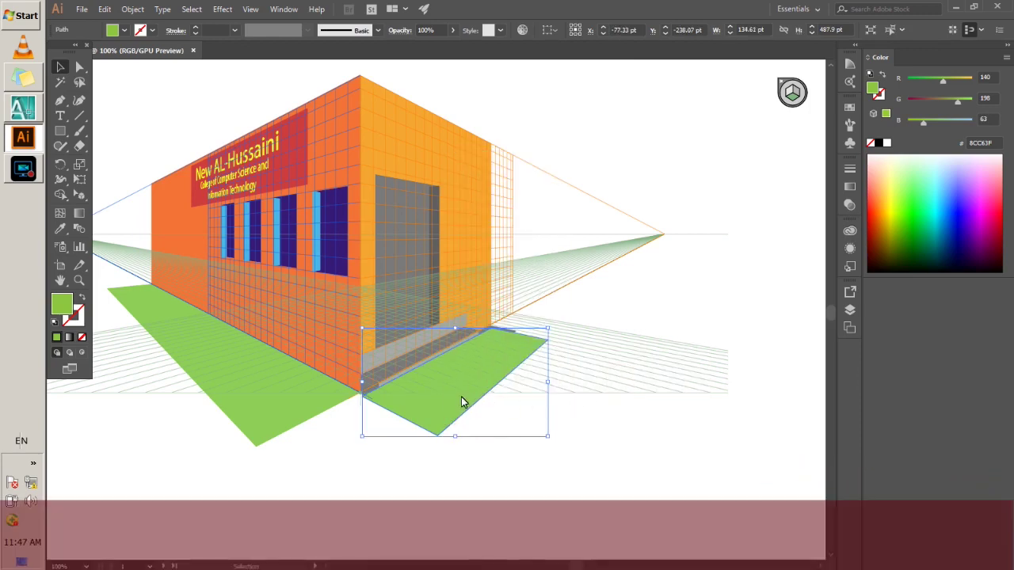
{"action": "mouse_move", "coordinate": [461, 398]}
{"action": "left_mouse_down"}
{"action": "mouse_move", "coordinate": [481, 421]}
{"action": "mouse_move", "coordinate": [482, 407]}
{"action": "mouse_move", "coordinate": [457, 396]}
{"action": "left_mouse_up"}
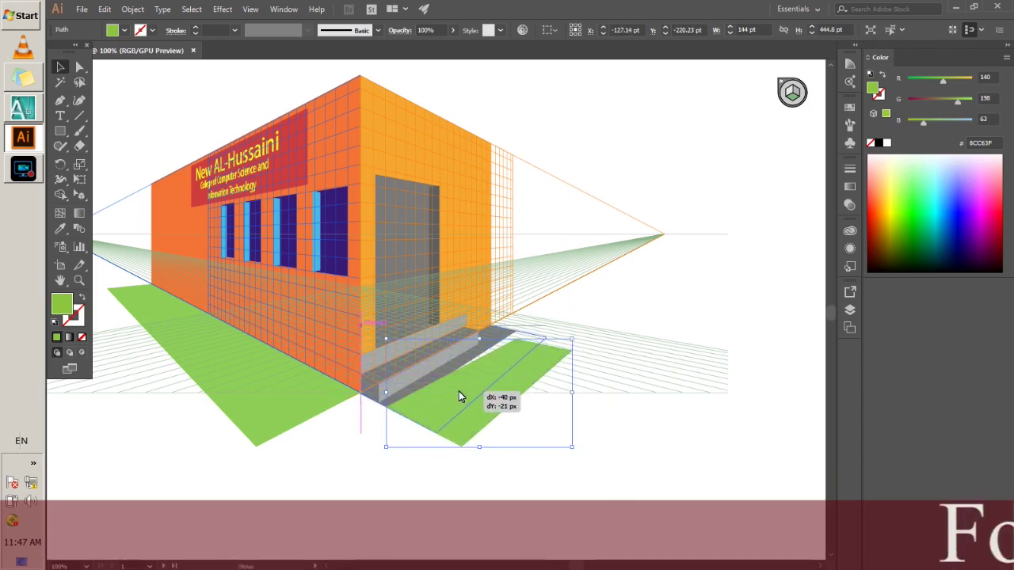
{"action": "left_click_drag", "start_coordinate": [457, 396], "coordinate": [473, 447]}
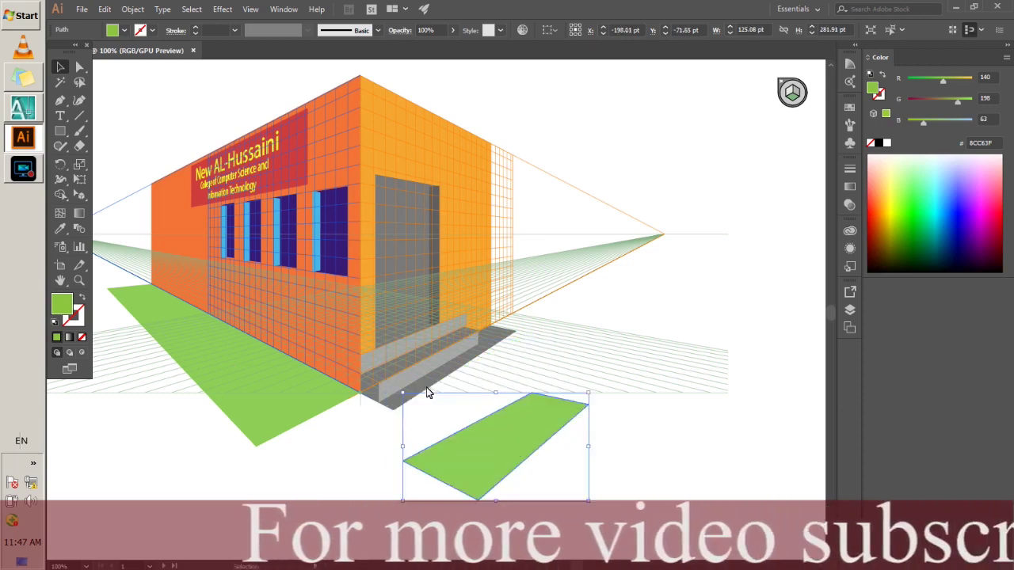
- Bring the grey steps to the front and tuck the green lawn back under them
{"action": "left_click", "coordinate": [427, 390]}
{"action": "right_click", "coordinate": [426, 390]}
{"action": "mouse_move", "coordinate": [457, 324]}
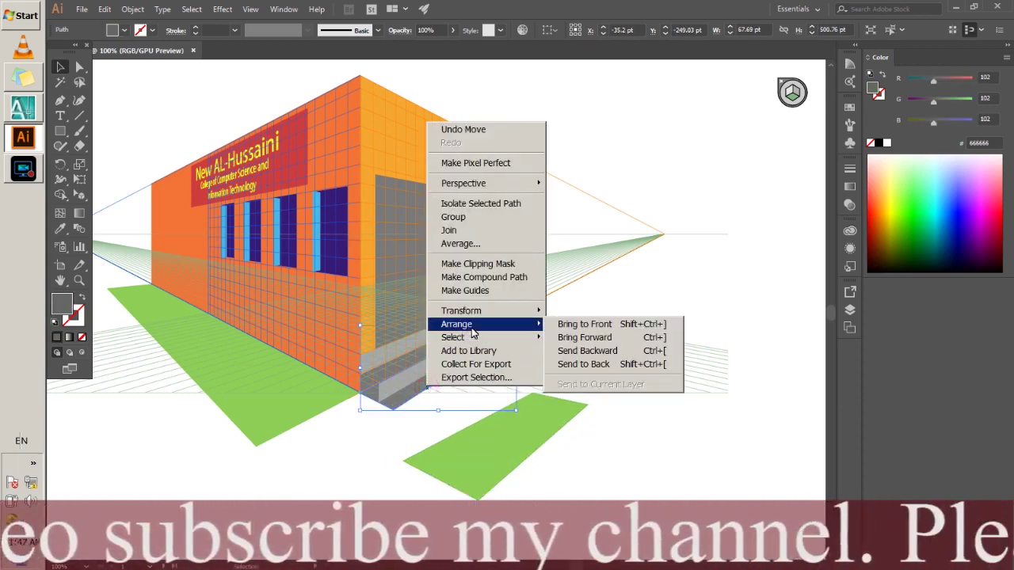
{"action": "left_click", "coordinate": [565, 324]}
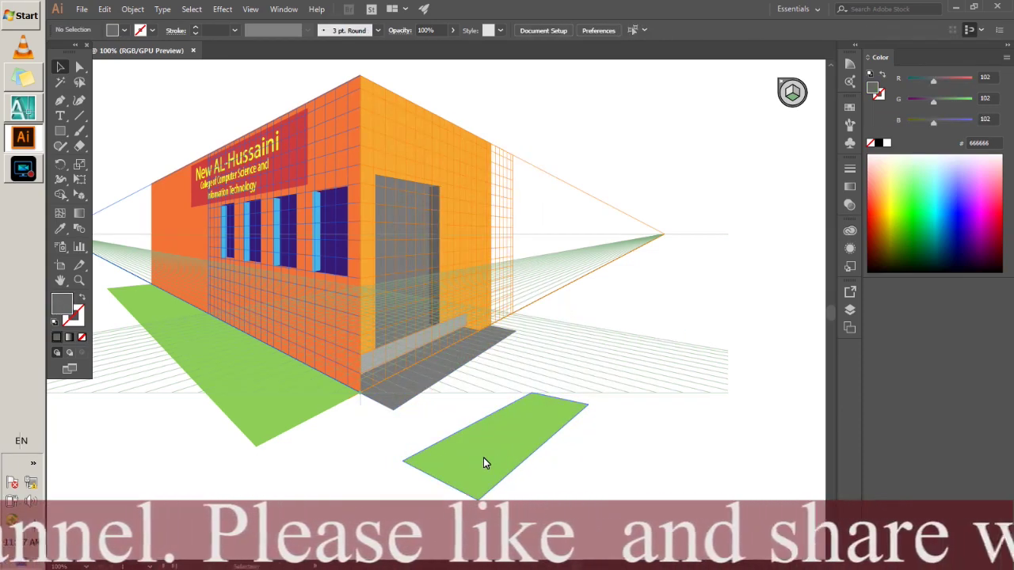
{"action": "left_click_drag", "start_coordinate": [491, 475], "coordinate": [452, 406]}
{"action": "right_click", "coordinate": [453, 403]}
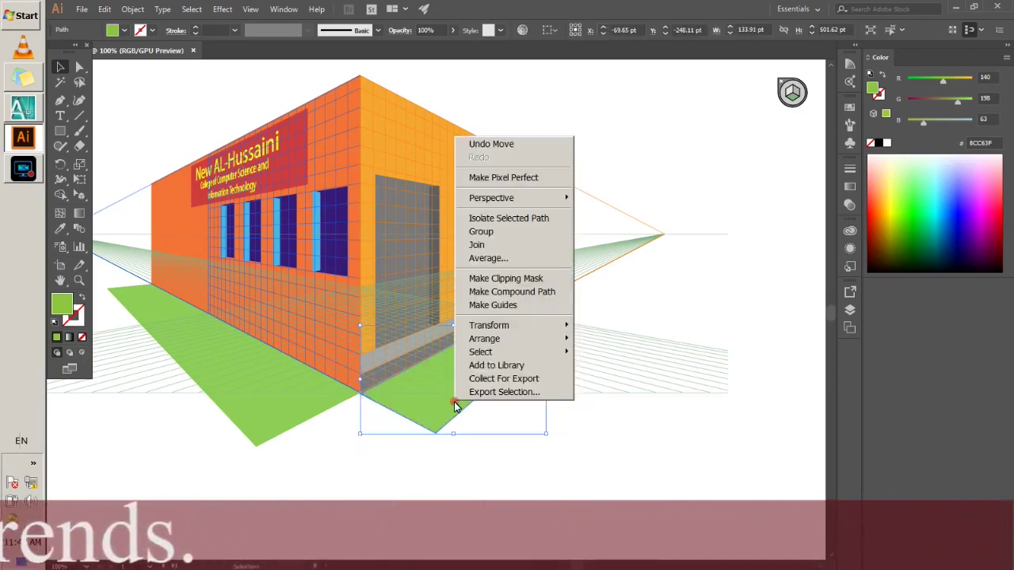
{"action": "mouse_move", "coordinate": [484, 338]}
{"action": "left_click", "coordinate": [632, 380]}
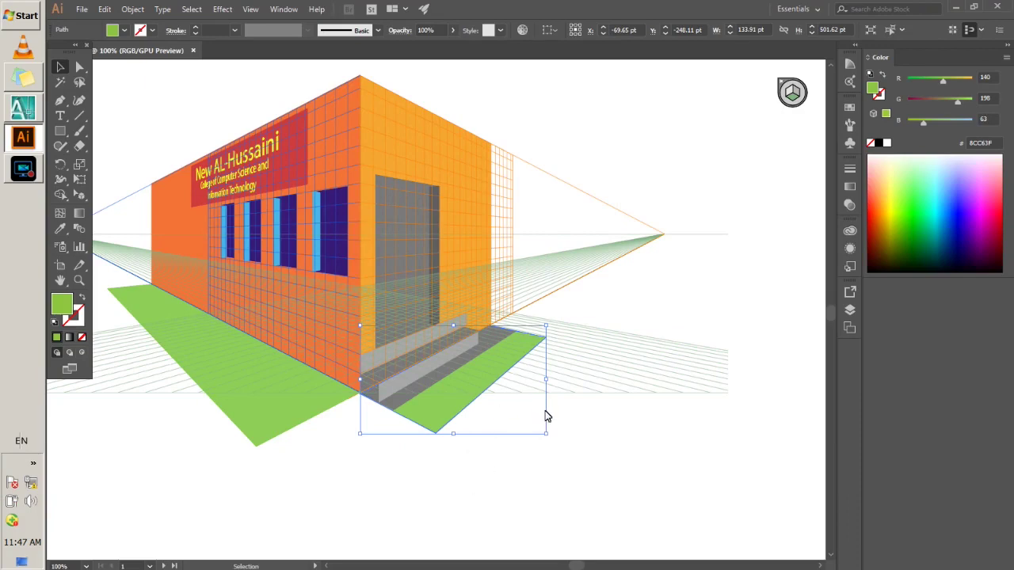
- Draw a Pen path between the two green lawns' bottom corners to close the gap below the building corner
{"action": "left_click", "coordinate": [61, 102]}
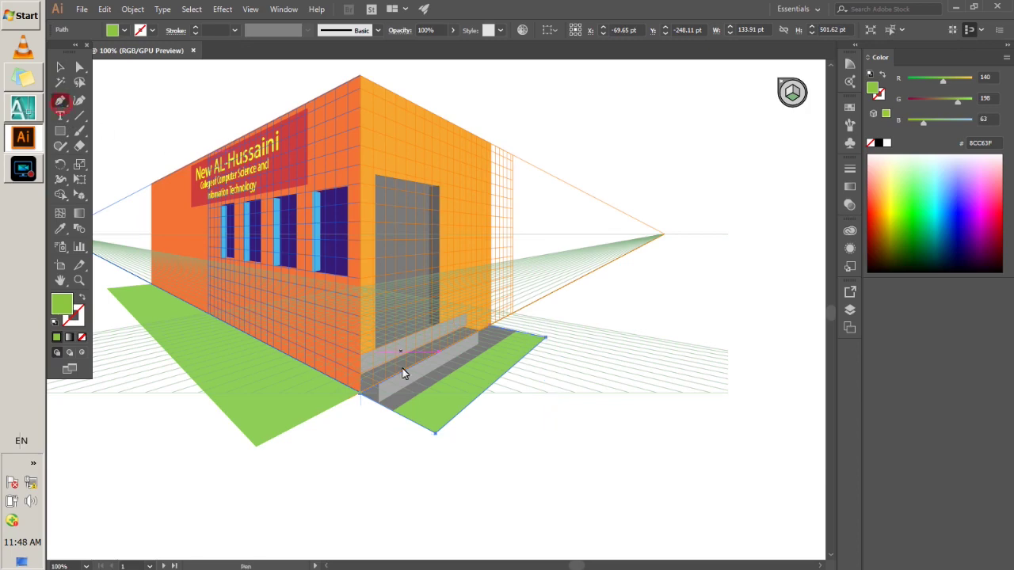
{"action": "left_click", "coordinate": [435, 432]}
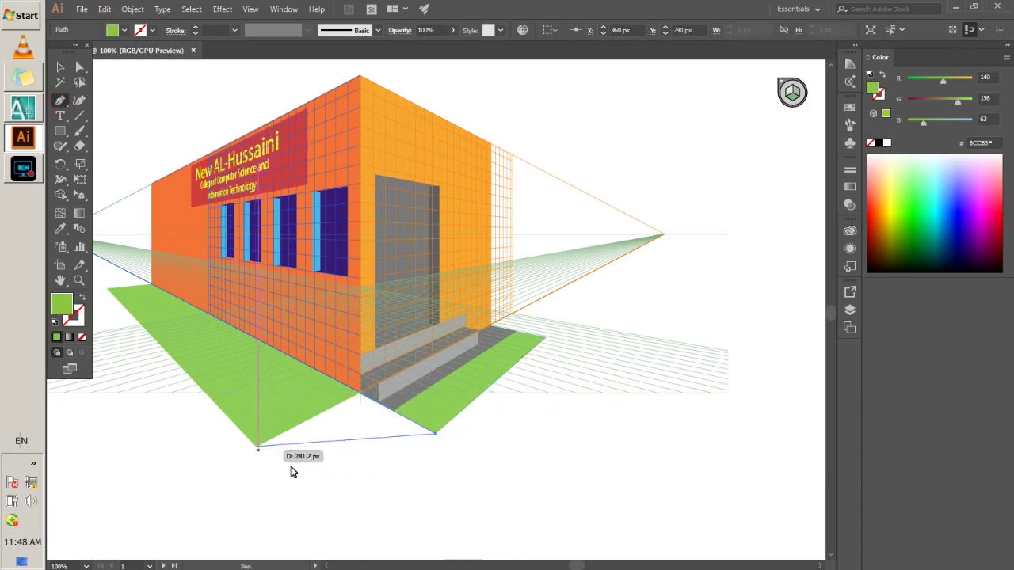
{"action": "left_click", "coordinate": [255, 445]}
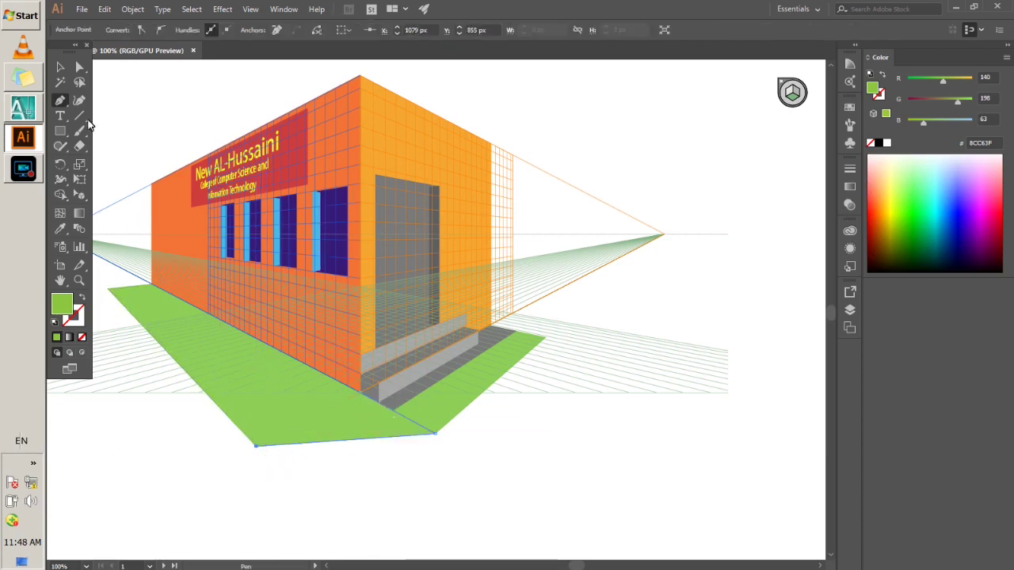
{"action": "left_click", "coordinate": [61, 67]}
{"action": "left_click", "coordinate": [392, 499]}
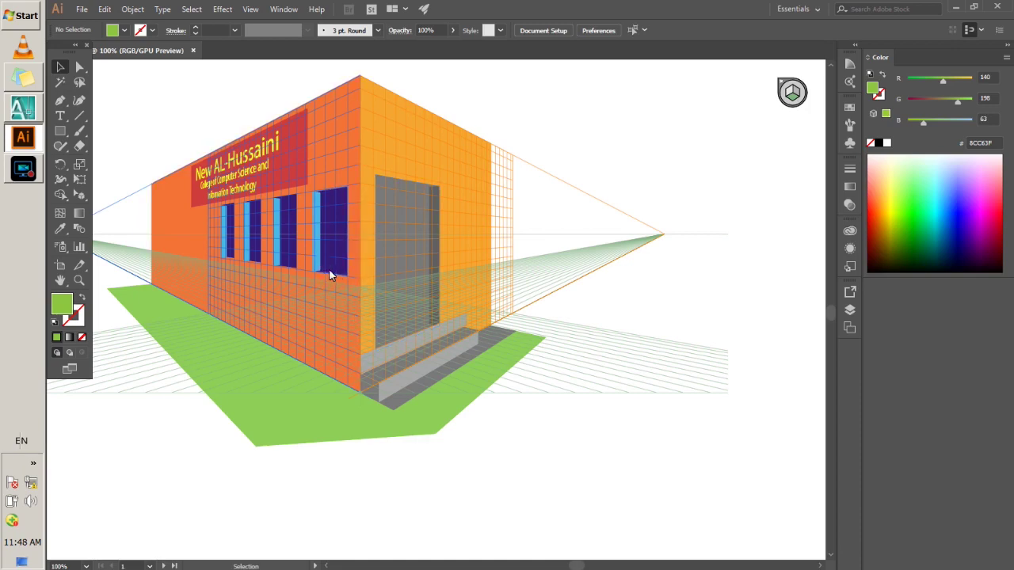
- Draw a flat green sill rectangle under the rightmost front window
{"action": "scroll", "coordinate": [335, 269], "scroll_direction": "up", "scroll_amount": 2}
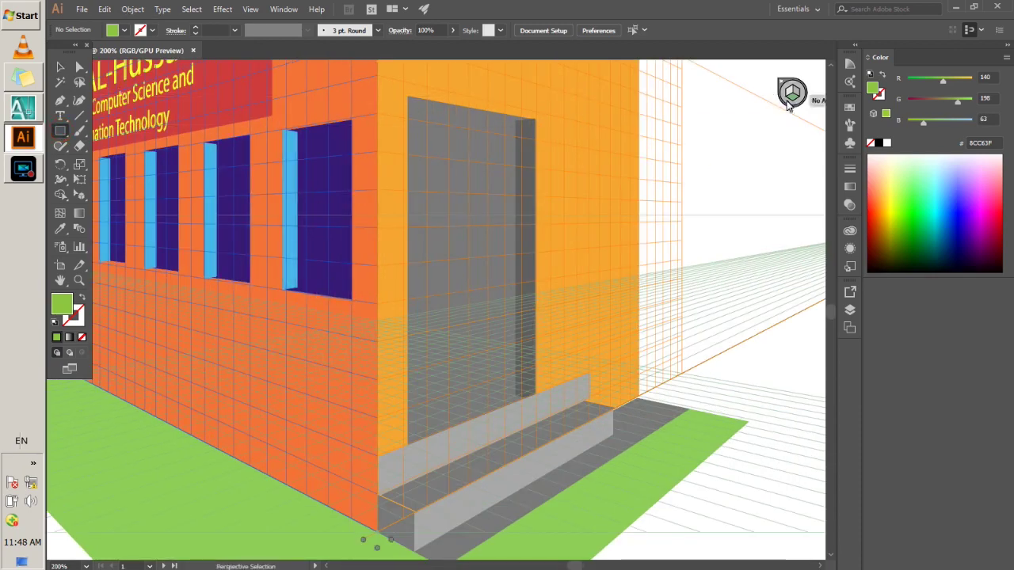
{"action": "left_click", "coordinate": [284, 289]}
{"action": "left_click", "coordinate": [475, 271]}
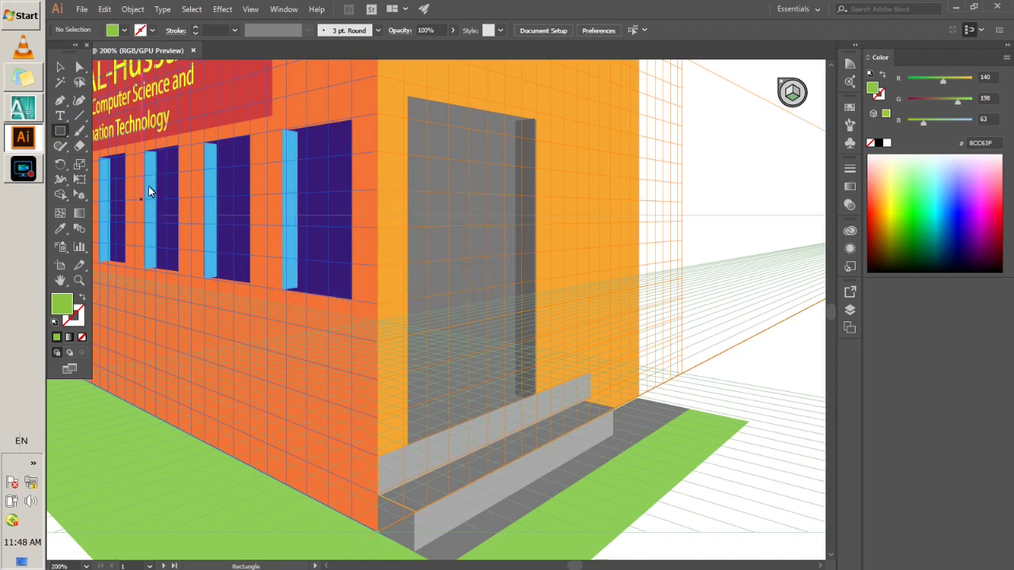
{"action": "left_click", "coordinate": [348, 301]}
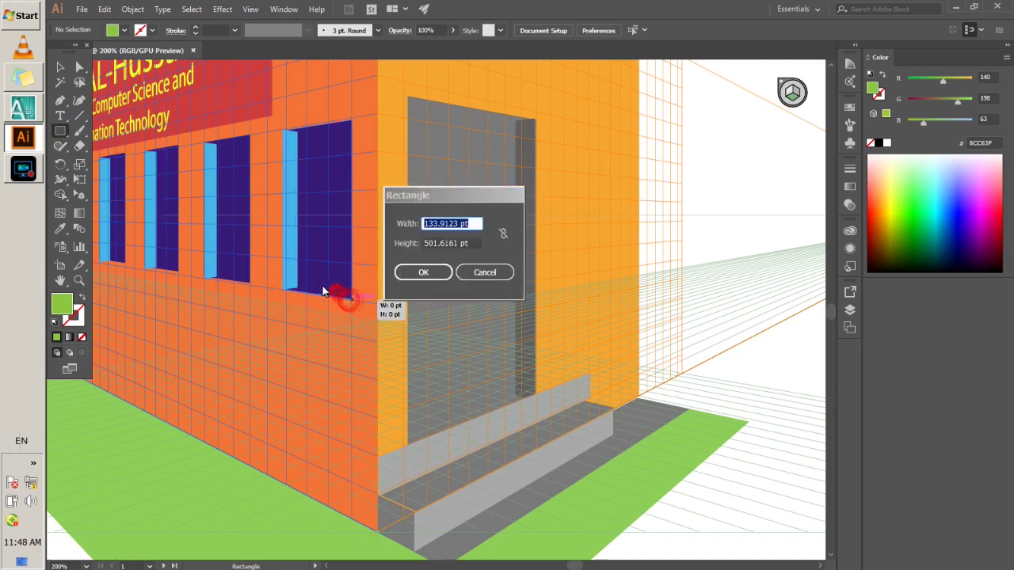
{"action": "left_click", "coordinate": [485, 274]}
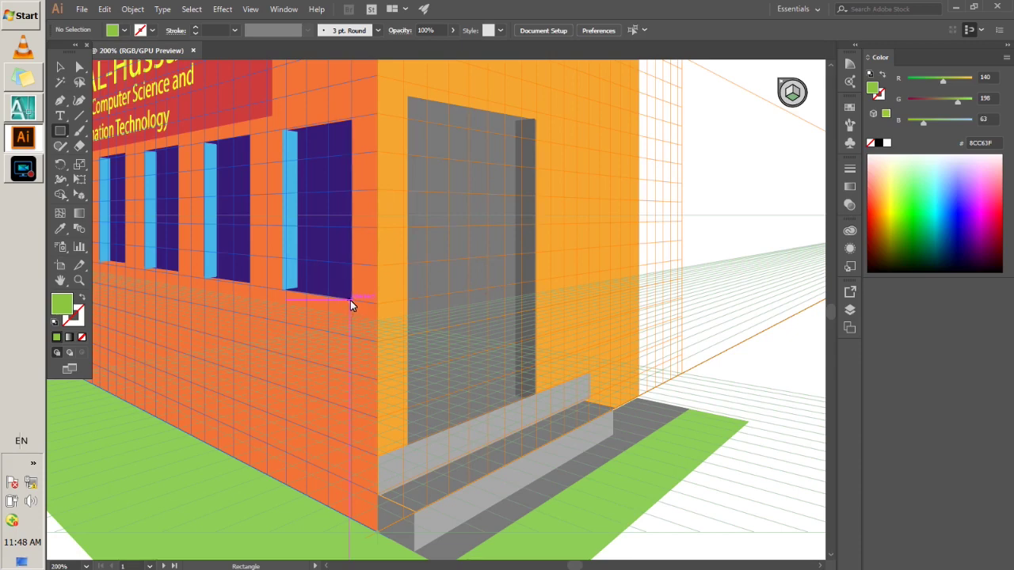
{"action": "mouse_move", "coordinate": [349, 302]}
{"action": "left_mouse_down"}
{"action": "mouse_move", "coordinate": [317, 286]}
{"action": "mouse_move", "coordinate": [327, 292]}
{"action": "left_mouse_up"}
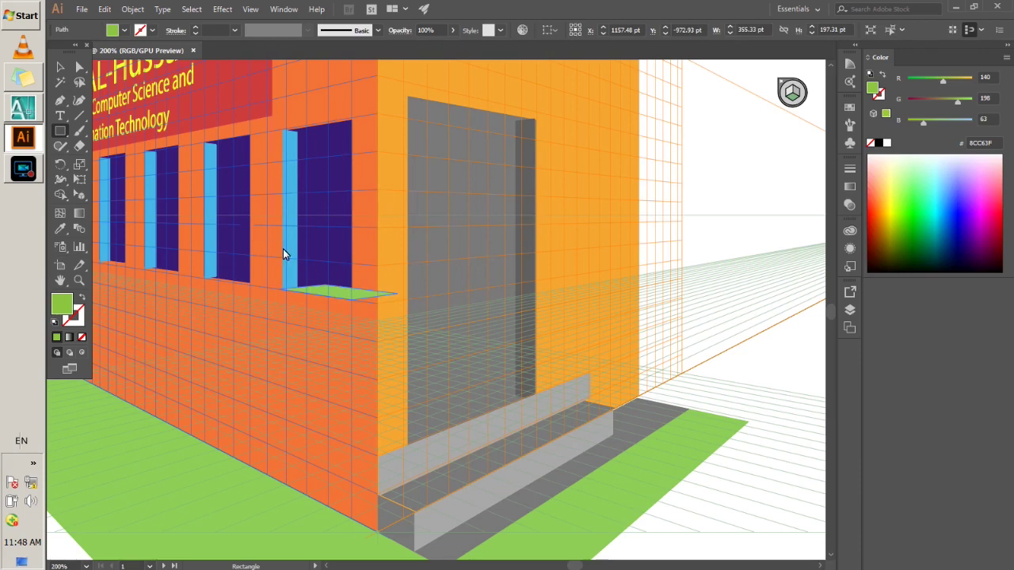
- Reshape the sill with Direct Selection, pulling its right end left and its bottom edge right
{"action": "left_click", "coordinate": [80, 67]}
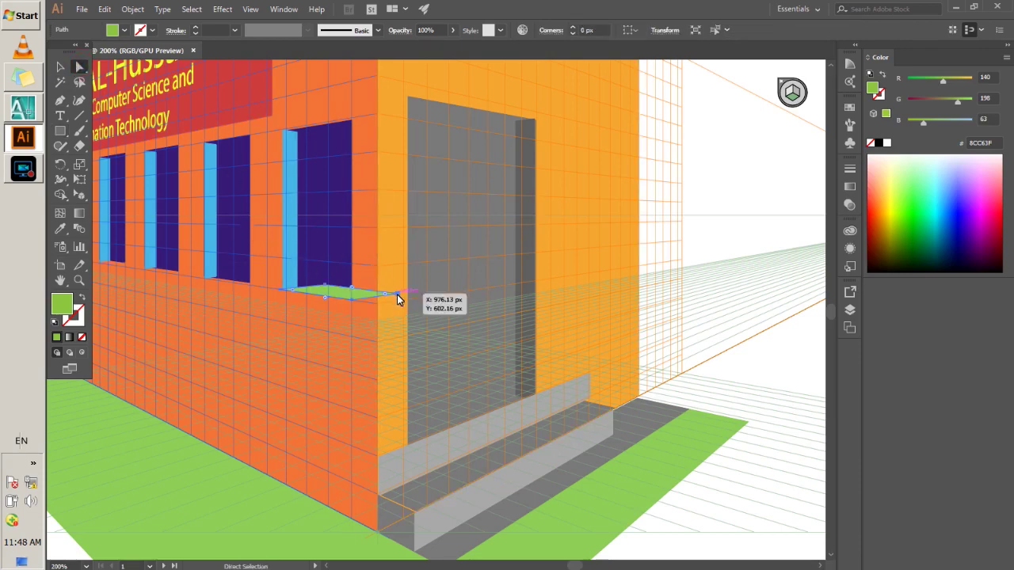
{"action": "left_click_drag", "start_coordinate": [398, 295], "coordinate": [352, 297]}
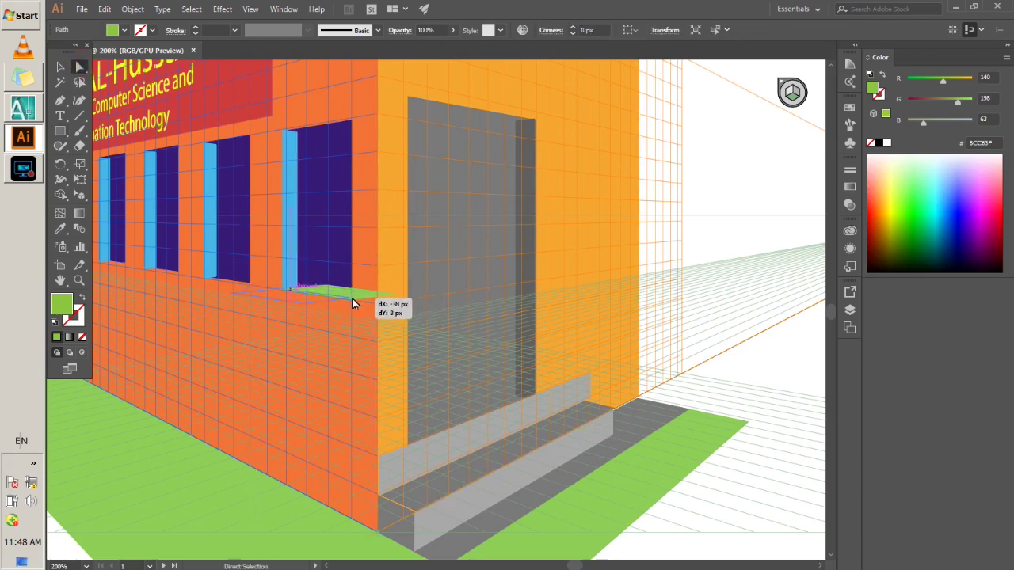
{"action": "left_click", "coordinate": [301, 303]}
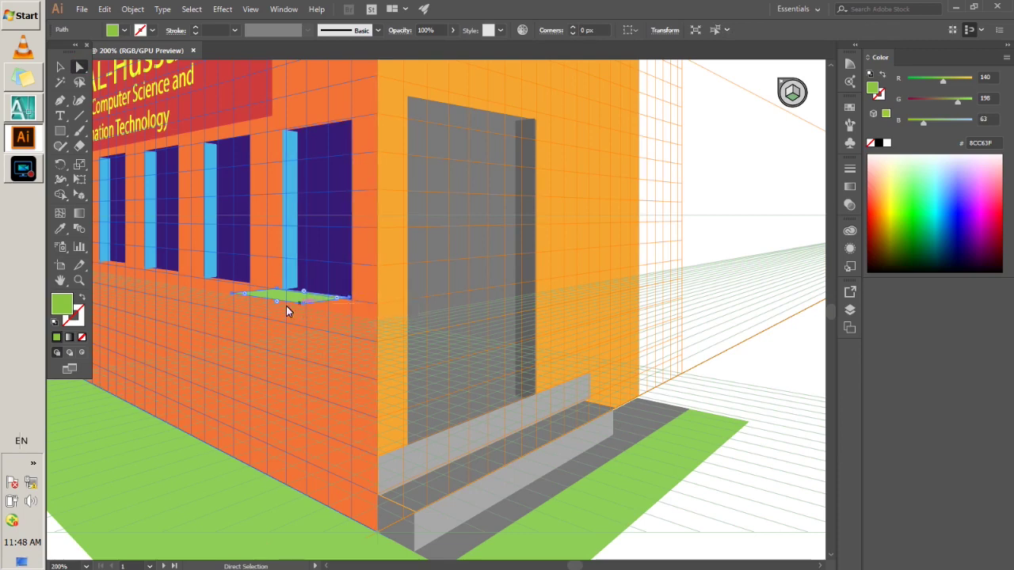
{"action": "left_click", "coordinate": [305, 307]}
{"action": "left_click_drag", "start_coordinate": [311, 308], "coordinate": [334, 304]}
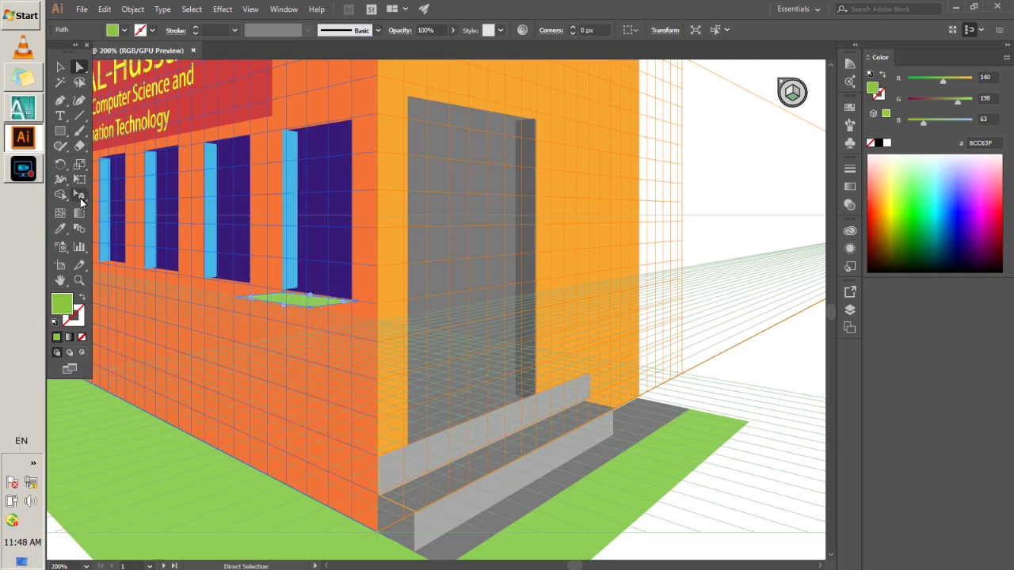
- Close the Perspective Selection options unchanged and slide the sill into place under the window
{"action": "double_click", "coordinate": [80, 195]}
{"action": "left_click", "coordinate": [572, 362]}
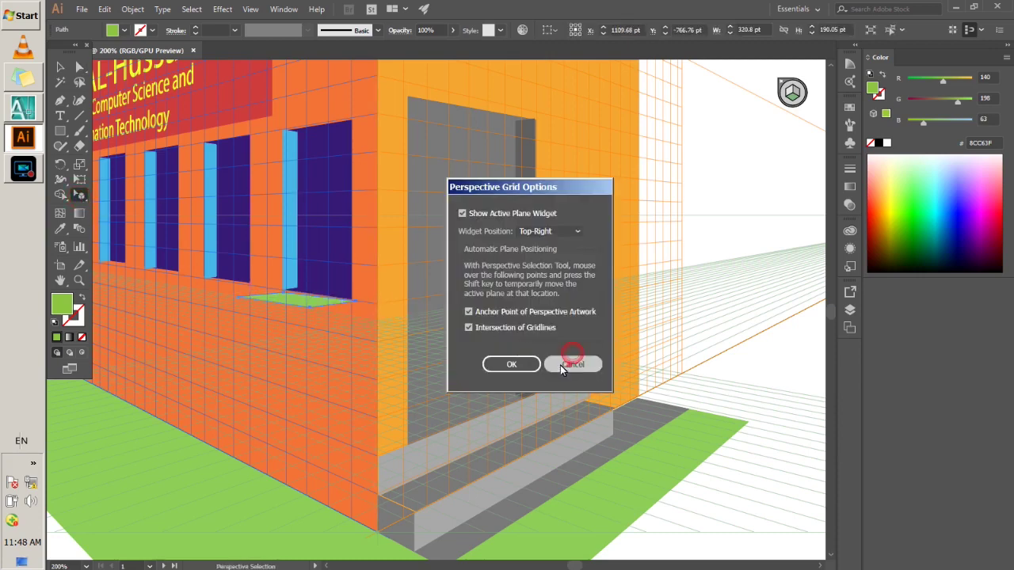
{"action": "double_click", "coordinate": [79, 194]}
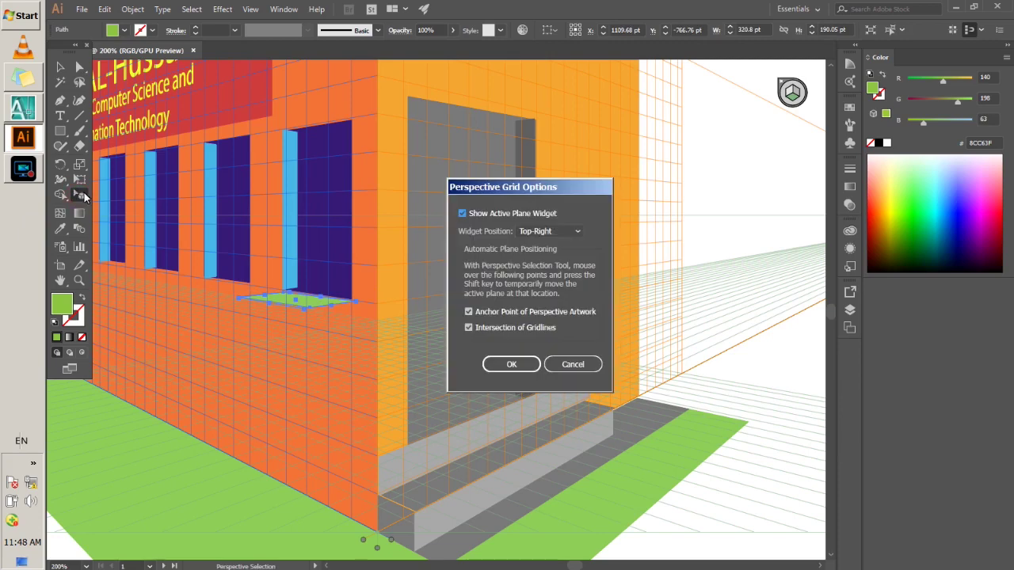
{"action": "key", "text": "Escape"}
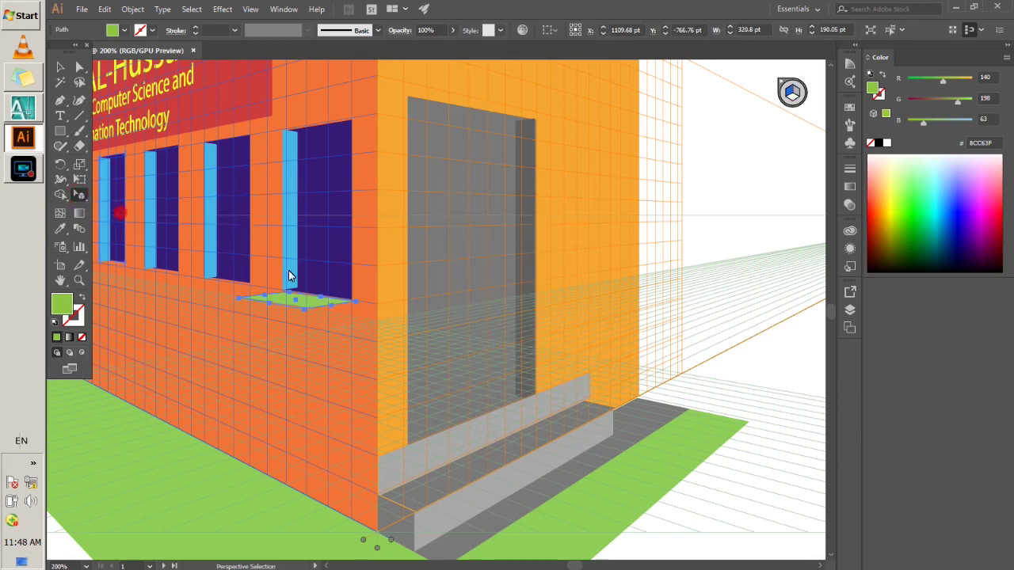
{"action": "mouse_move", "coordinate": [294, 301]}
{"action": "left_mouse_down"}
{"action": "mouse_move", "coordinate": [329, 291]}
{"action": "mouse_move", "coordinate": [333, 304]}
{"action": "mouse_move", "coordinate": [320, 301]}
{"action": "left_mouse_up"}
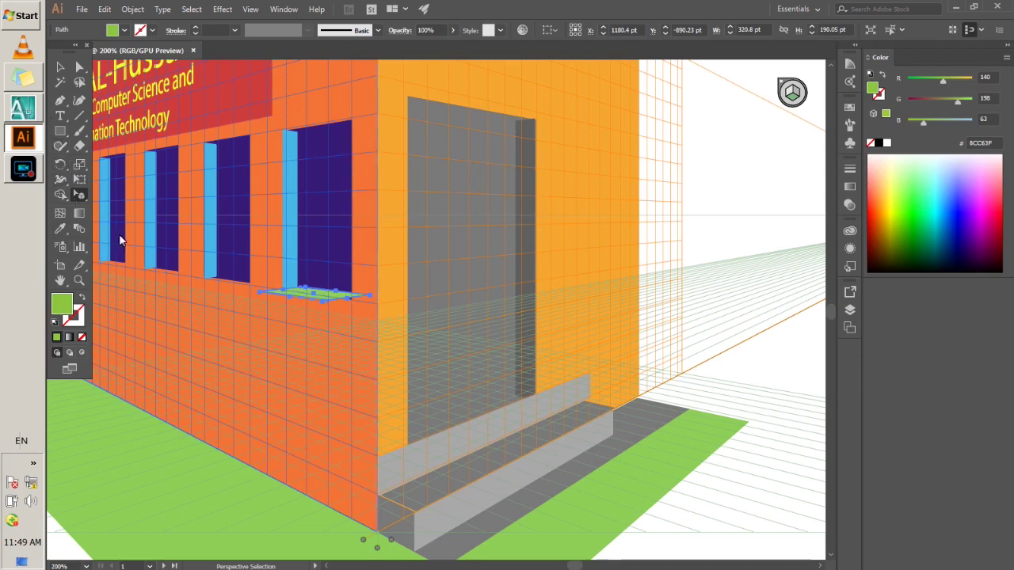
- Fill the window sill with grey #999999
{"action": "left_click", "coordinate": [124, 31]}
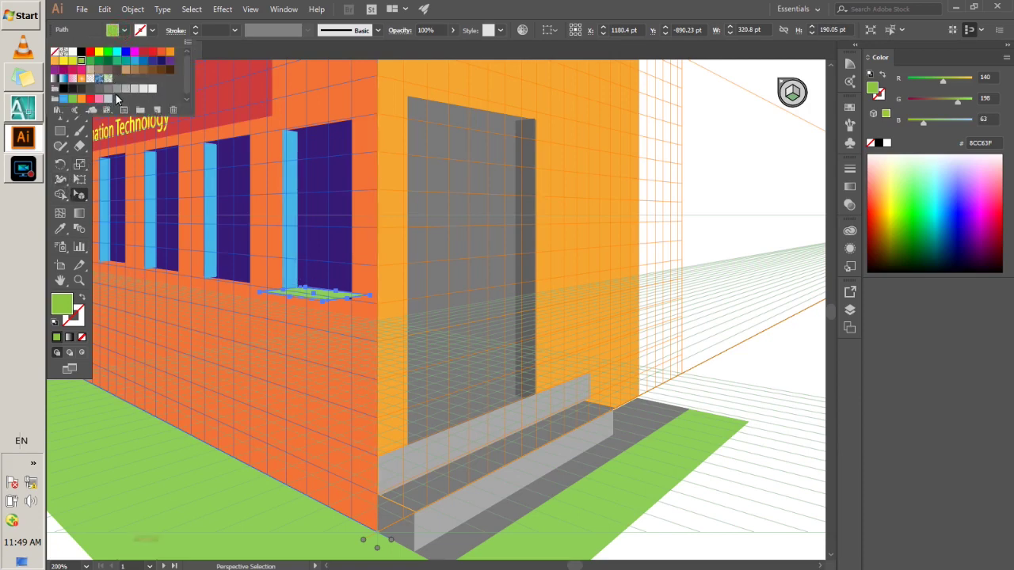
{"action": "left_click", "coordinate": [117, 88]}
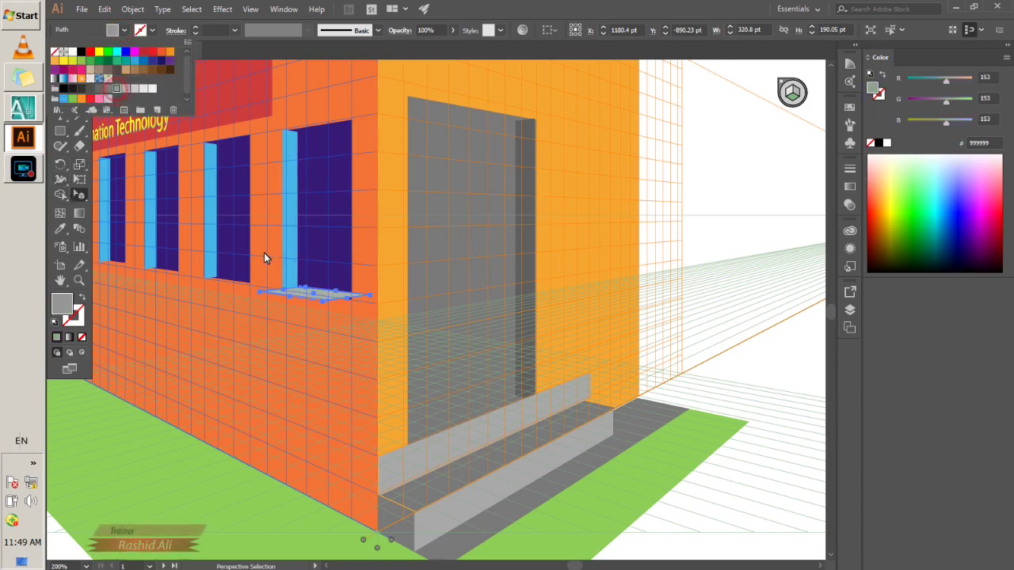
{"action": "left_click", "coordinate": [533, 6]}
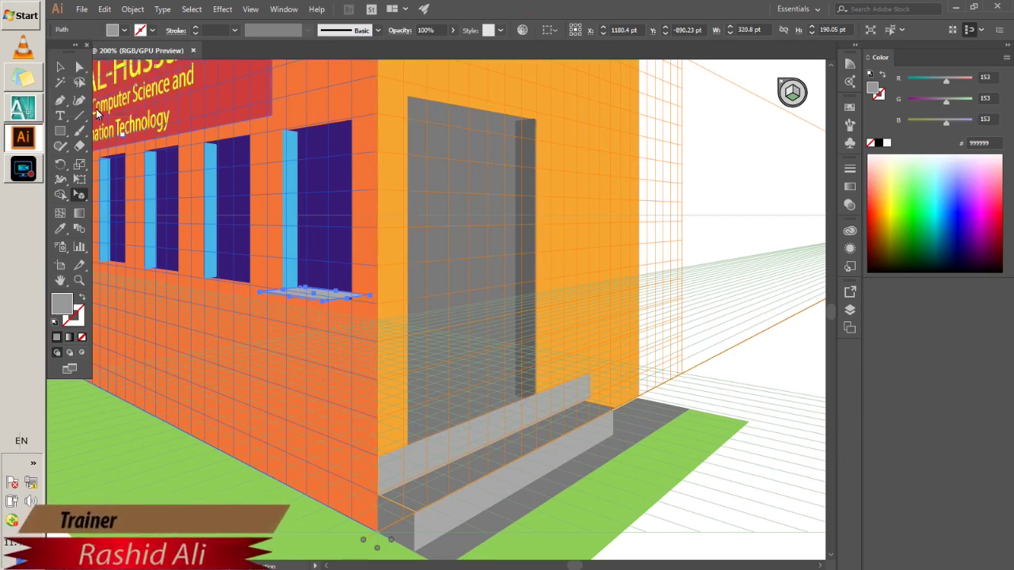
- Drag the sill's anchor points so its corners line up with the window's bottom edge
{"action": "key", "text": "a"}
{"action": "left_click_drag", "start_coordinate": [260, 293], "coordinate": [285, 292]}
{"action": "left_click_drag", "start_coordinate": [326, 303], "coordinate": [352, 302]}
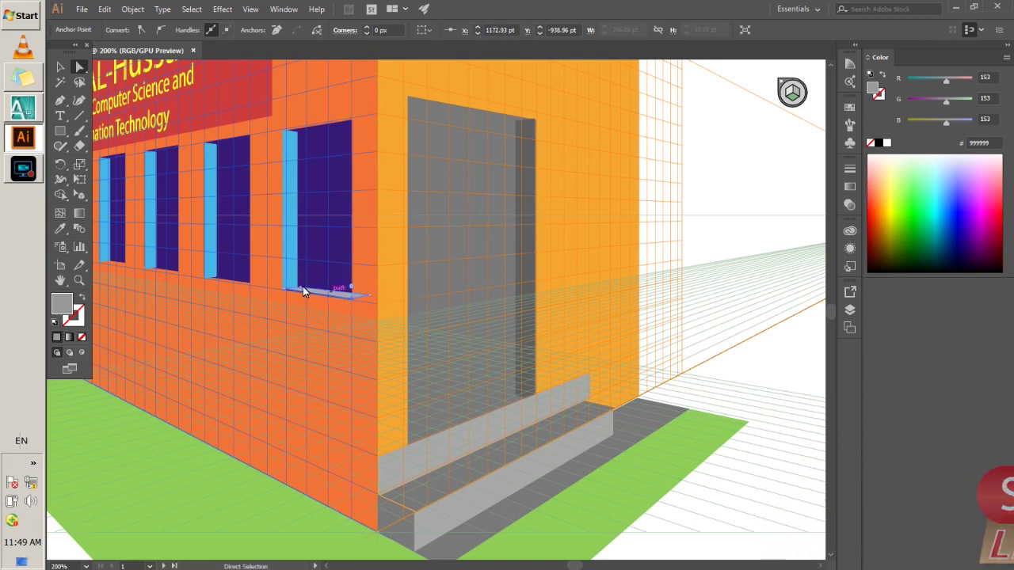
{"action": "scroll", "coordinate": [284, 290], "scroll_direction": "up", "scroll_amount": 4}
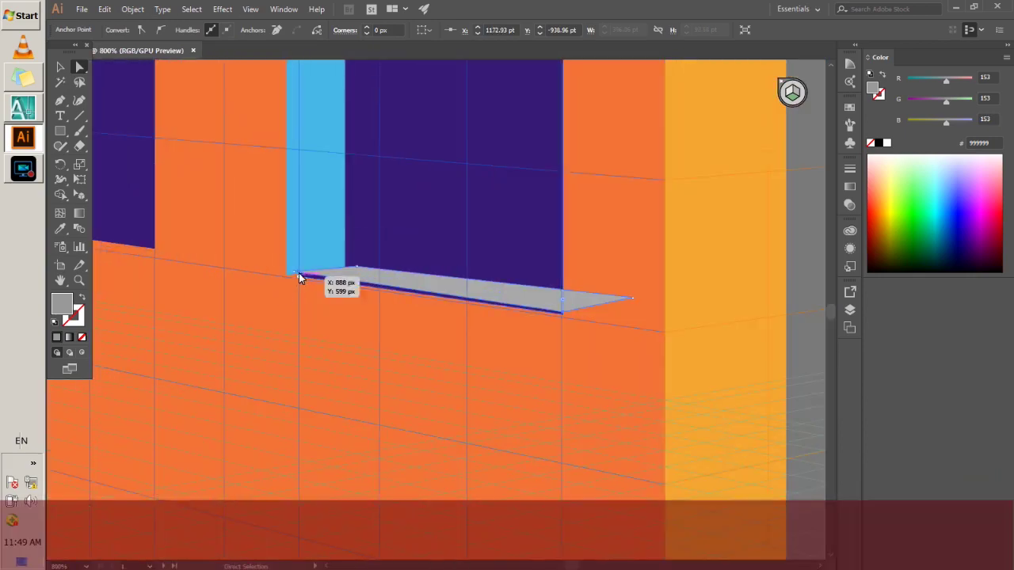
{"action": "left_click_drag", "start_coordinate": [293, 272], "coordinate": [290, 279]}
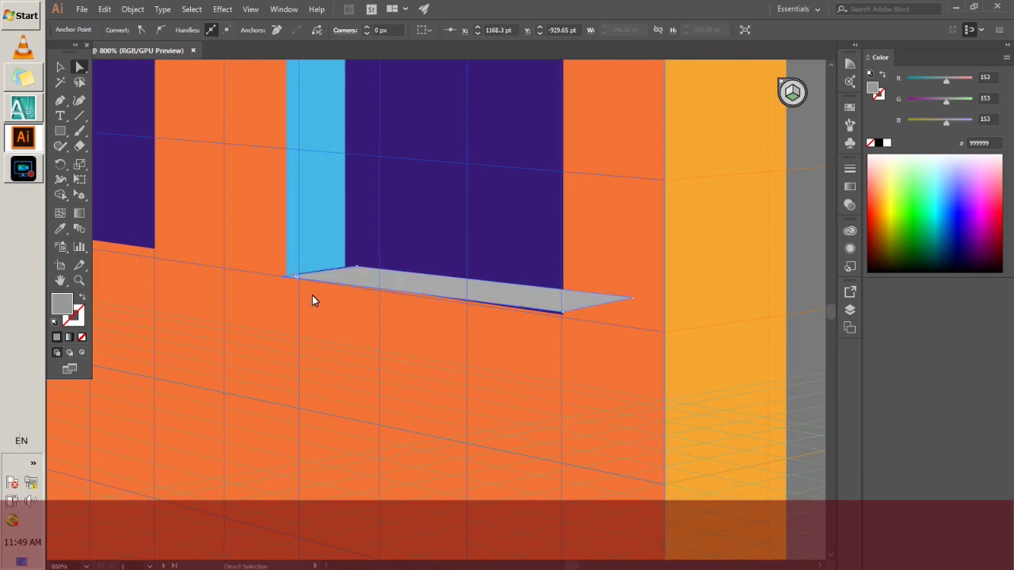
{"action": "left_click_drag", "start_coordinate": [357, 267], "coordinate": [346, 267]}
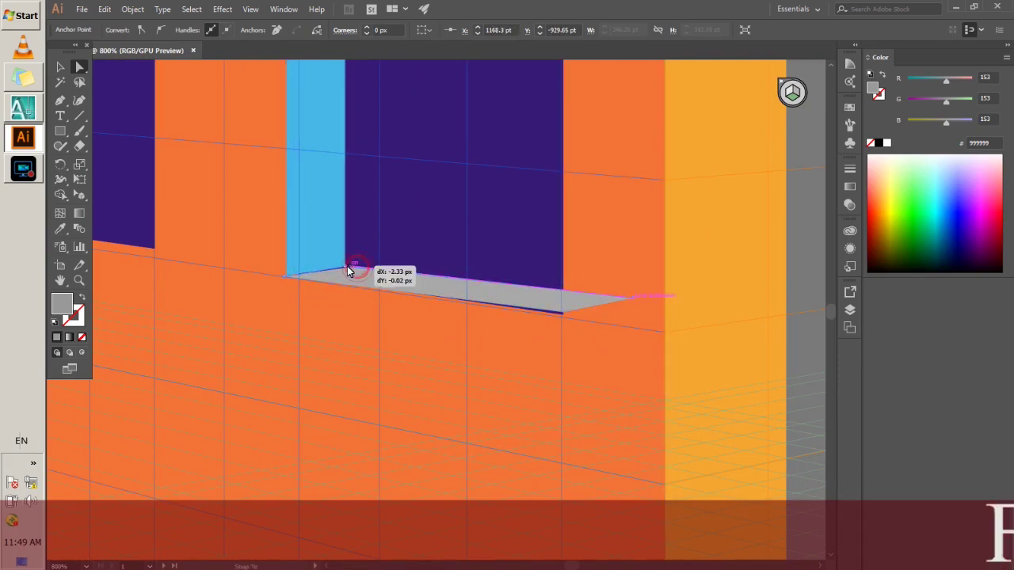
{"action": "left_click_drag", "start_coordinate": [562, 311], "coordinate": [561, 316]}
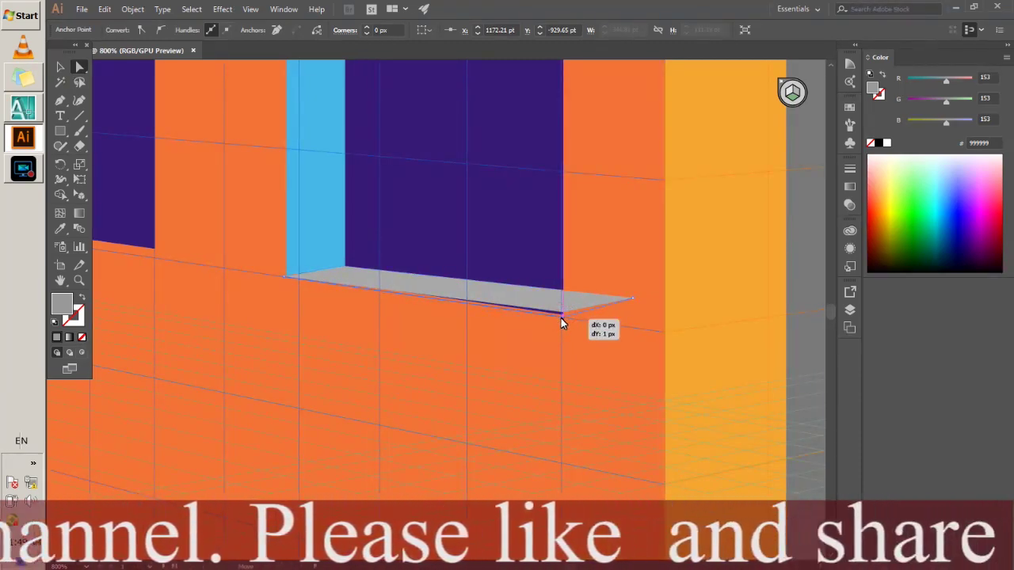
{"action": "left_click", "coordinate": [620, 301]}
{"action": "mouse_move", "coordinate": [630, 299]}
{"action": "left_mouse_down"}
{"action": "mouse_move", "coordinate": [589, 299]}
{"action": "mouse_move", "coordinate": [625, 302]}
{"action": "left_mouse_up"}
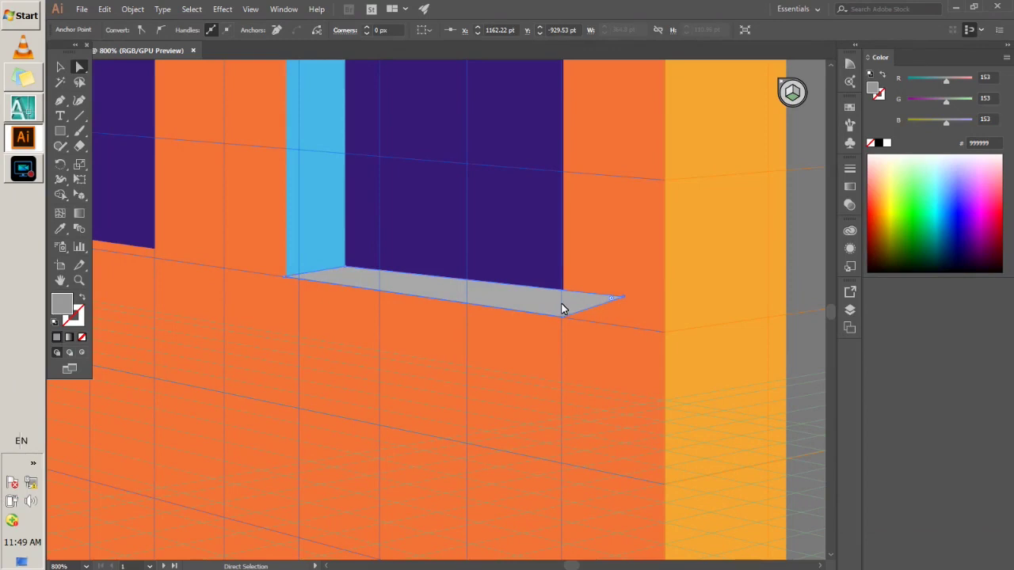
- Send the sill to the back, then undo the stacking change
{"action": "right_click", "coordinate": [562, 309]}
{"action": "mouse_move", "coordinate": [592, 505]}
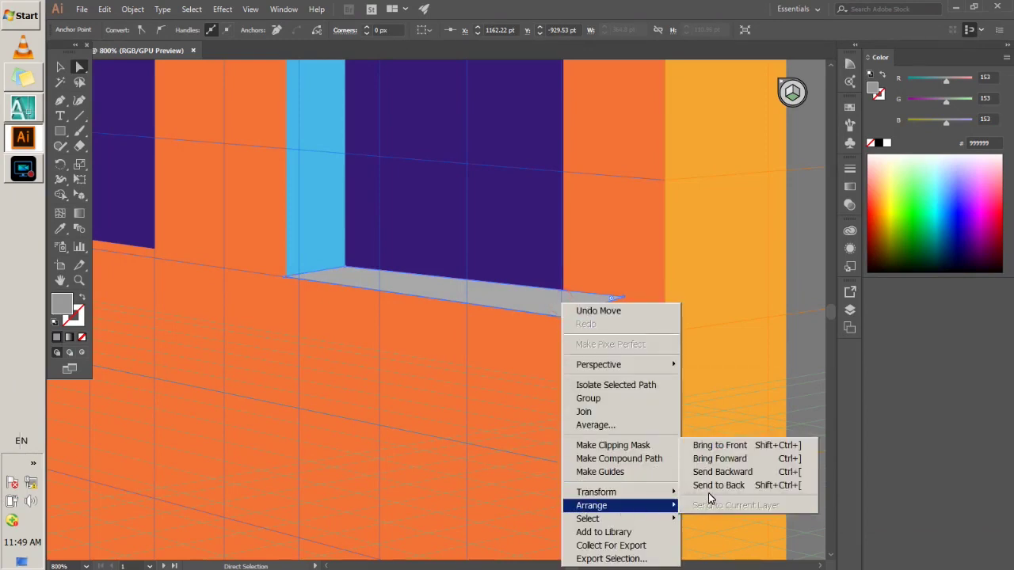
{"action": "left_click", "coordinate": [713, 486]}
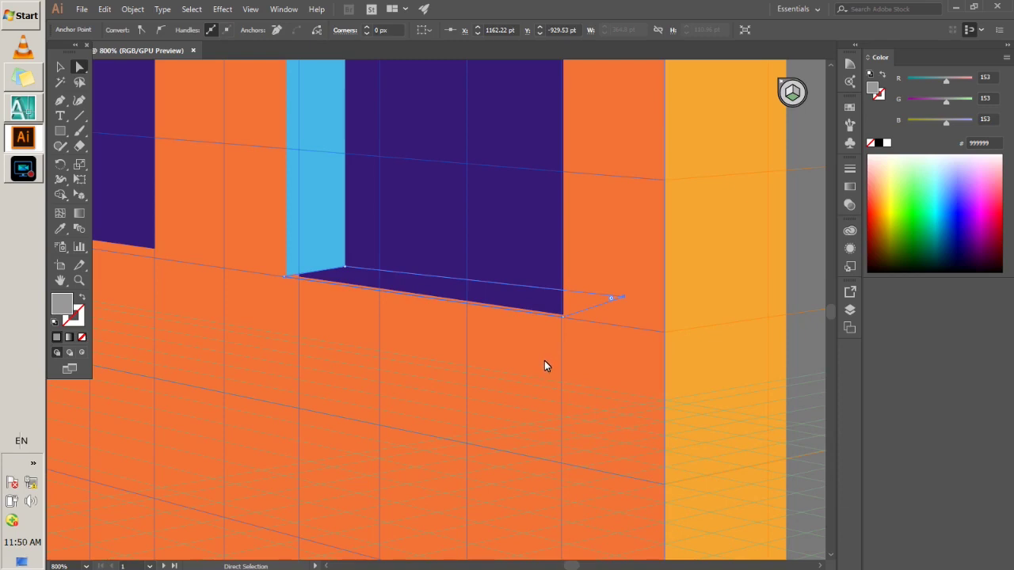
{"action": "key", "text": "ctrl+z"}
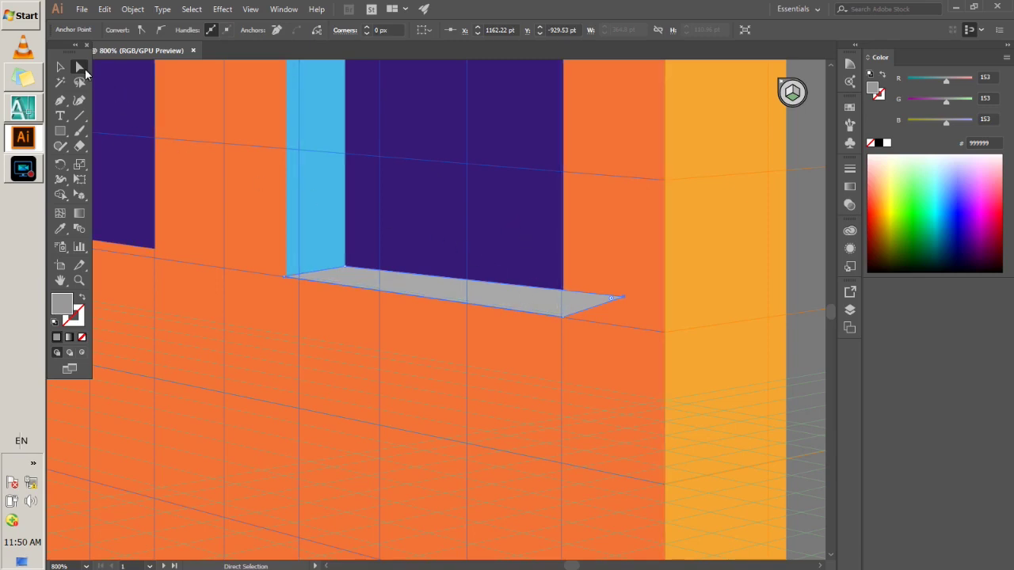
- Adjust the sill's right-end anchors to meet the window edge, then zoom out and deselect
{"action": "left_click_drag", "start_coordinate": [627, 298], "coordinate": [568, 296]}
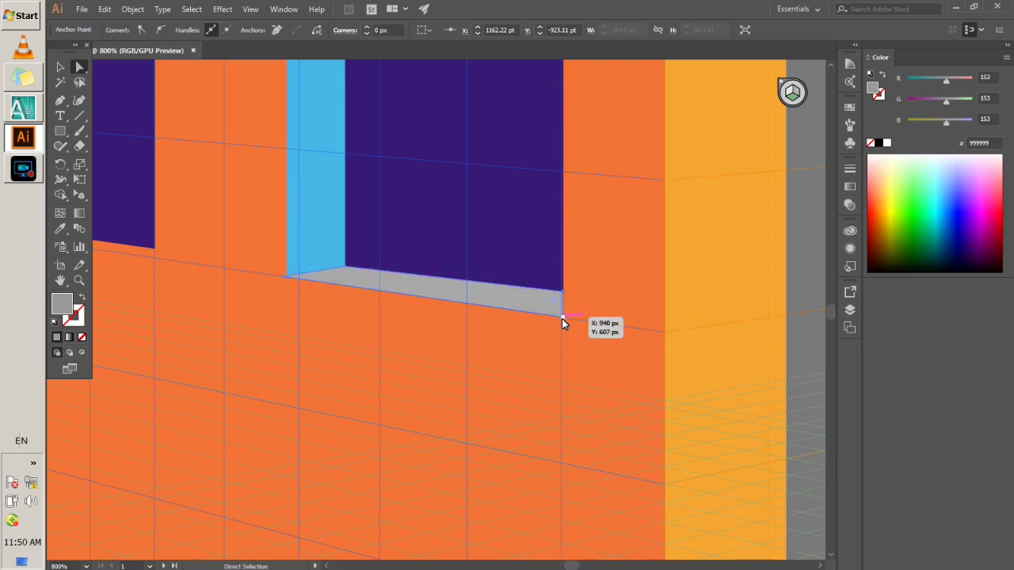
{"action": "mouse_move", "coordinate": [549, 317]}
{"action": "left_mouse_down"}
{"action": "mouse_move", "coordinate": [560, 297]}
{"action": "mouse_move", "coordinate": [562, 316]}
{"action": "mouse_move", "coordinate": [595, 299]}
{"action": "left_mouse_up"}
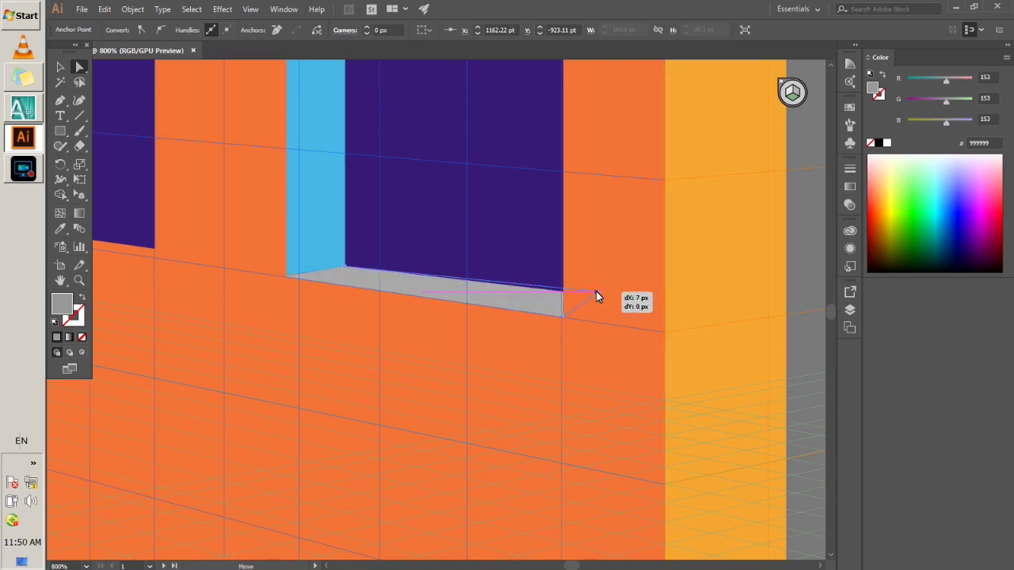
{"action": "left_click_drag", "start_coordinate": [594, 295], "coordinate": [600, 300]}
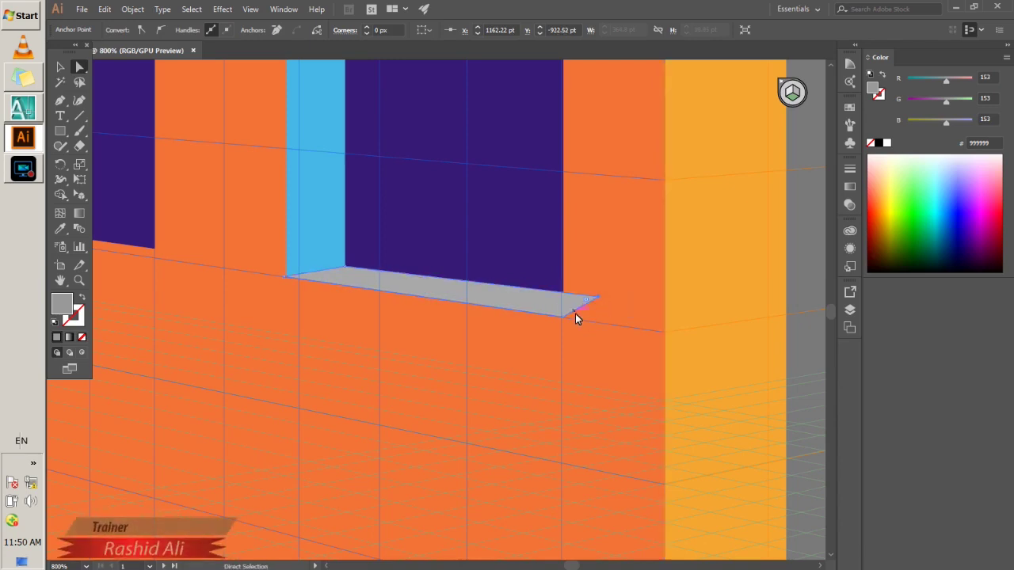
{"action": "scroll", "coordinate": [575, 314], "scroll_direction": "down", "scroll_amount": 1}
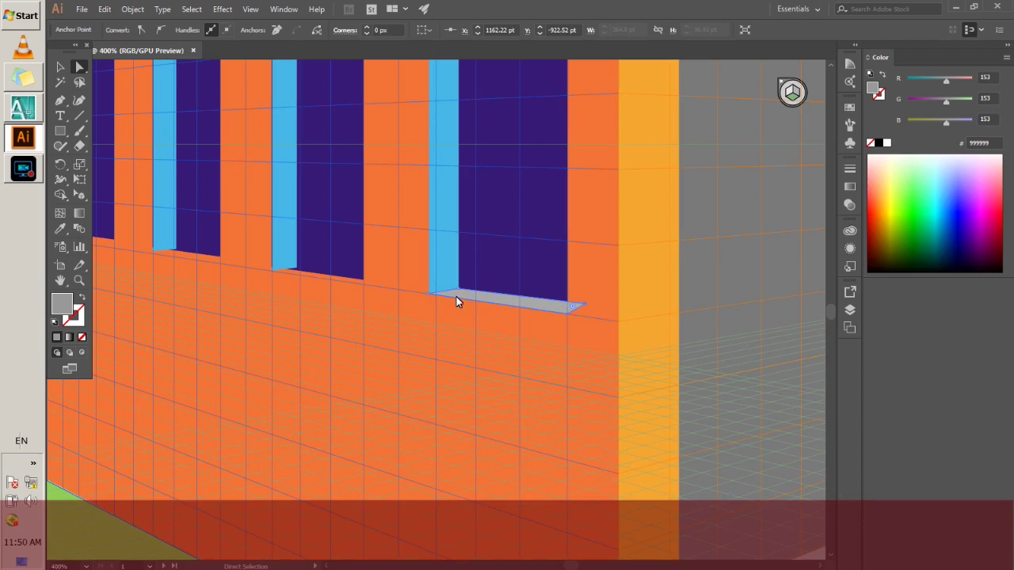
{"action": "scroll", "coordinate": [456, 296], "scroll_direction": "down", "scroll_amount": 2}
{"action": "scroll", "coordinate": [418, 293], "scroll_direction": "down", "scroll_amount": 1}
{"action": "left_click", "coordinate": [60, 68]}
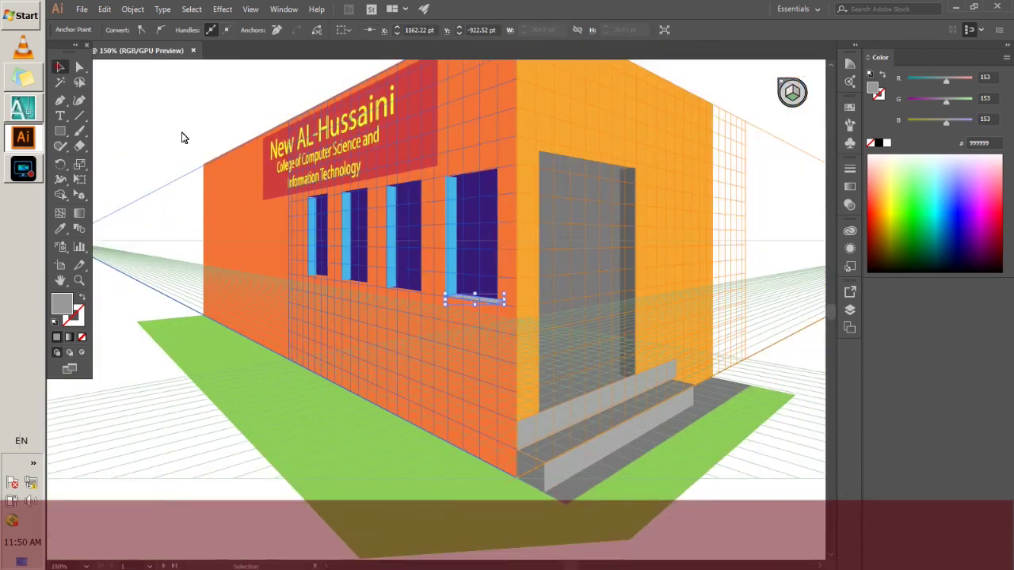
{"action": "left_click", "coordinate": [756, 517]}
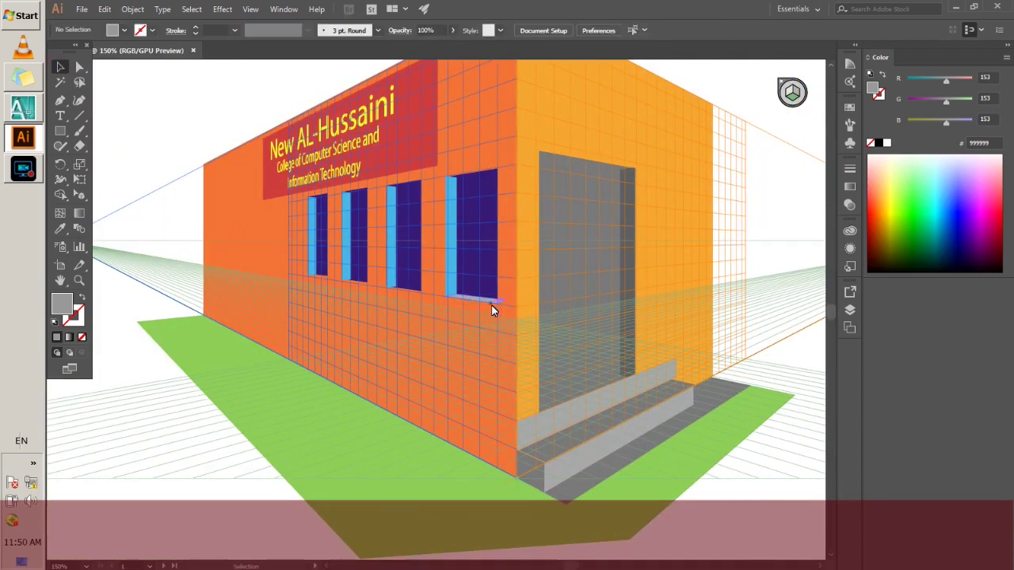